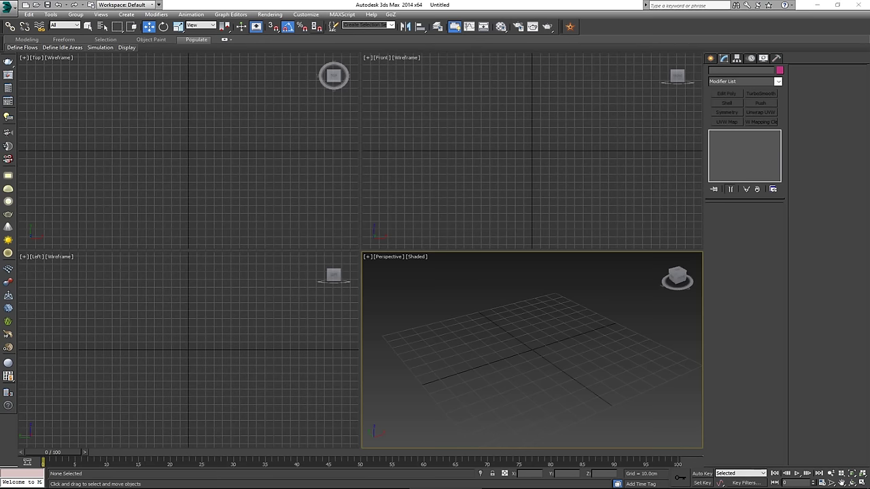
Examine the reference photos of buttoned Chesterfield stools, sofas, a chair and a door panel for their tufting pattern
left_click_drag(0, 22, 212, 26)
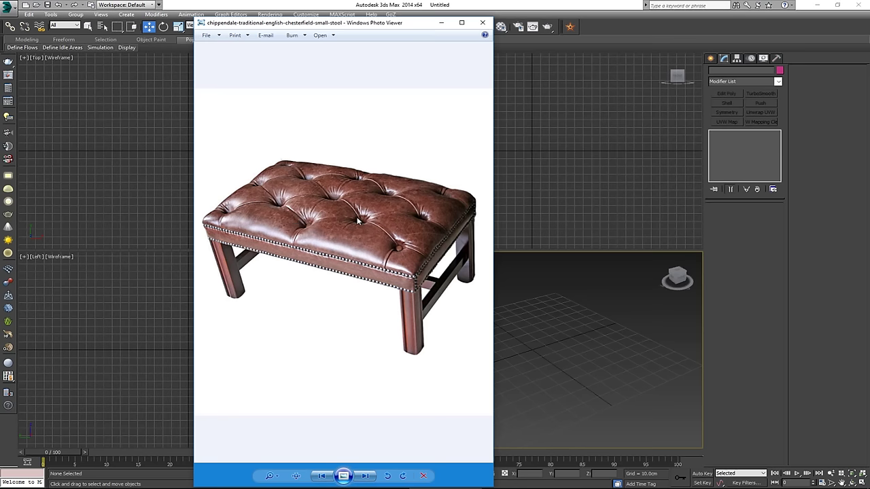
key("Right")
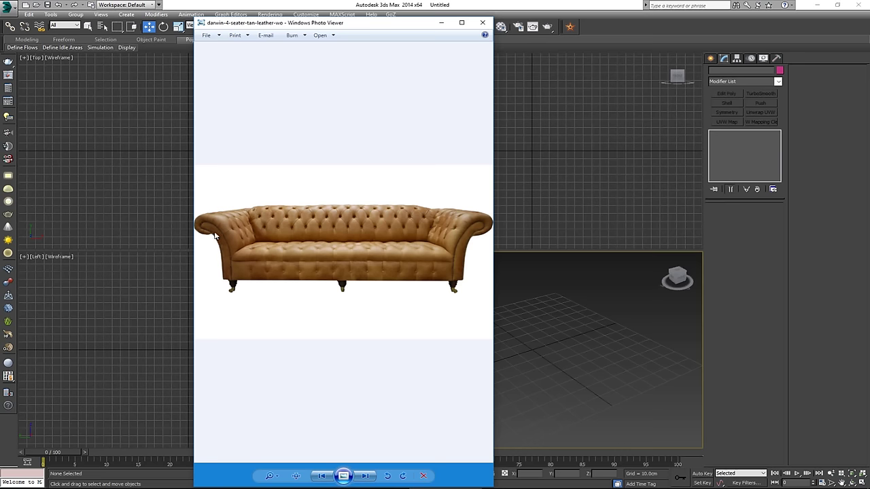
key("Left")
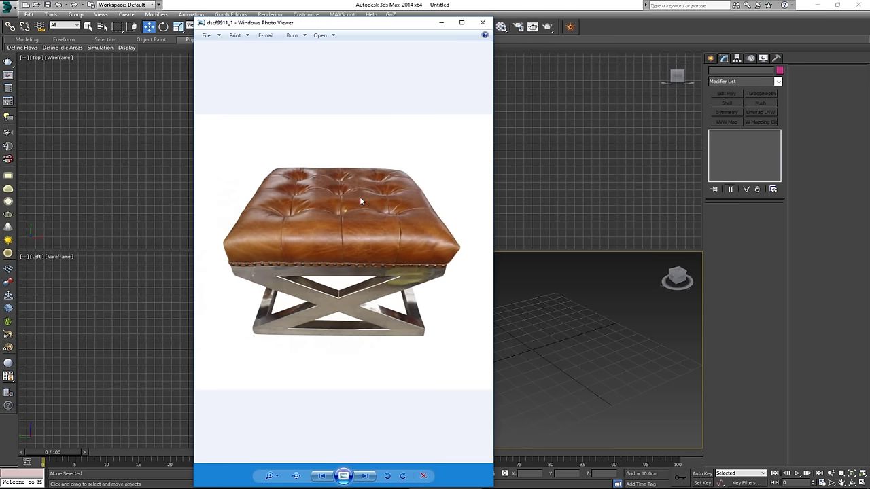
key("Left")
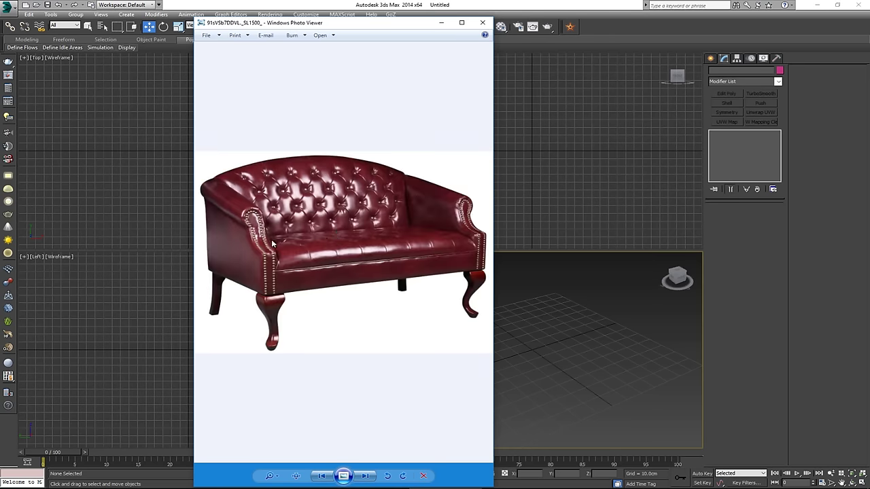
key("Left")
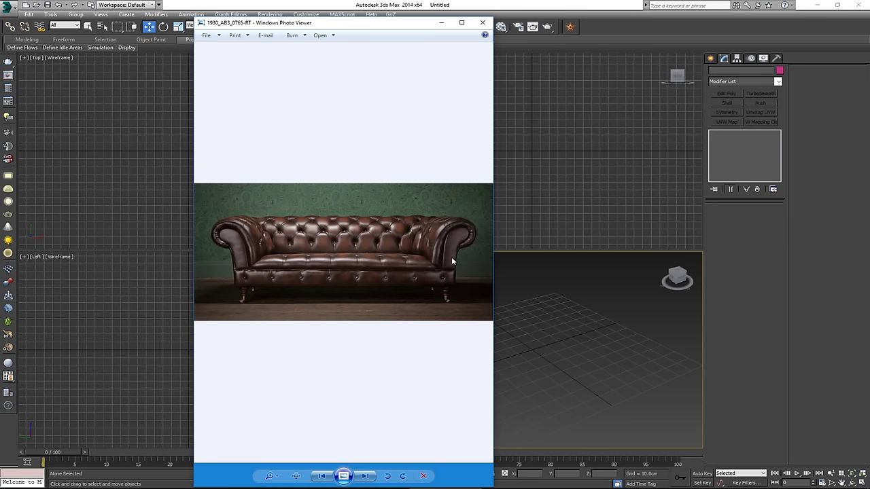
key("Left")
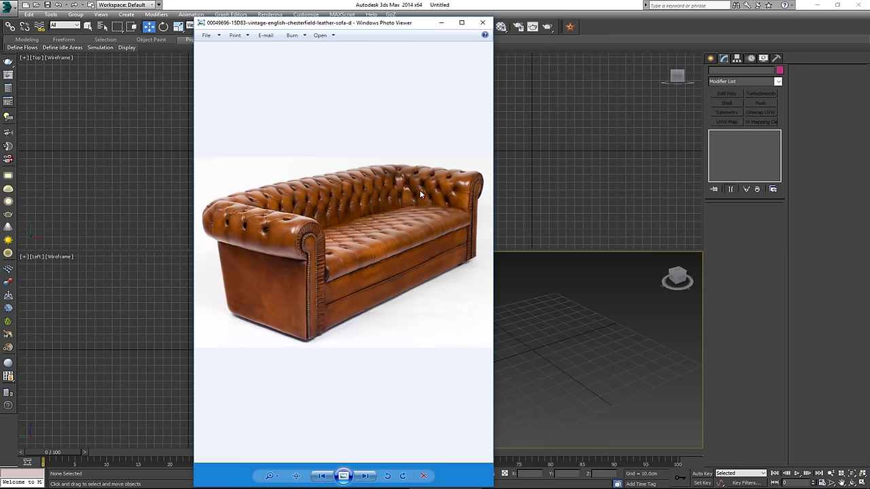
key("Left")
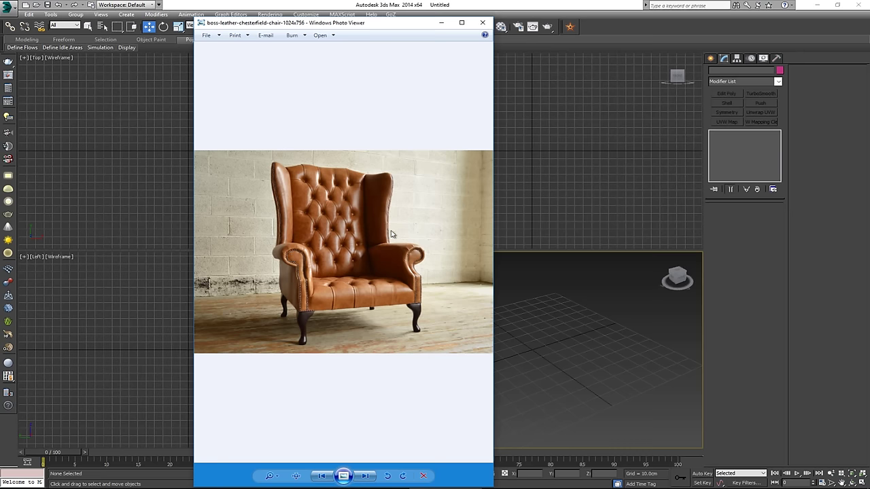
key("Left")
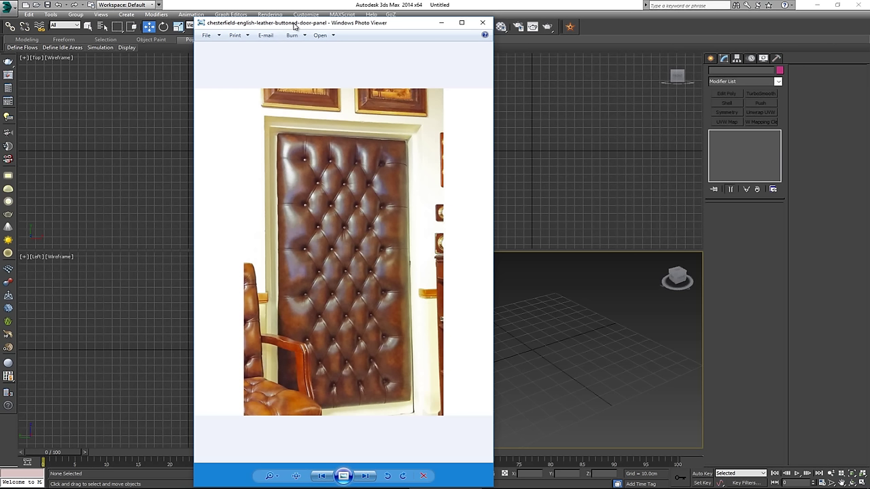
left_click_drag(295, 25, 0, 29)
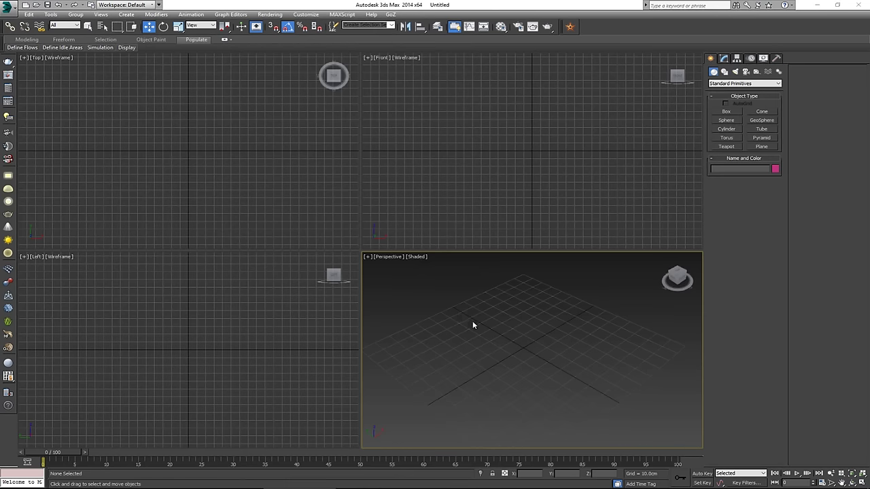
Create a plane about 136 cm long and 82 cm wide on the grid in the Perspective view
mouse_move(473, 323)
middle_mouse_down()
mouse_move(445, 305)
mouse_move(473, 321)
mouse_move(458, 323)
mouse_move(460, 332)
mouse_move(479, 327)
middle_mouse_up()
left_click(767, 147)
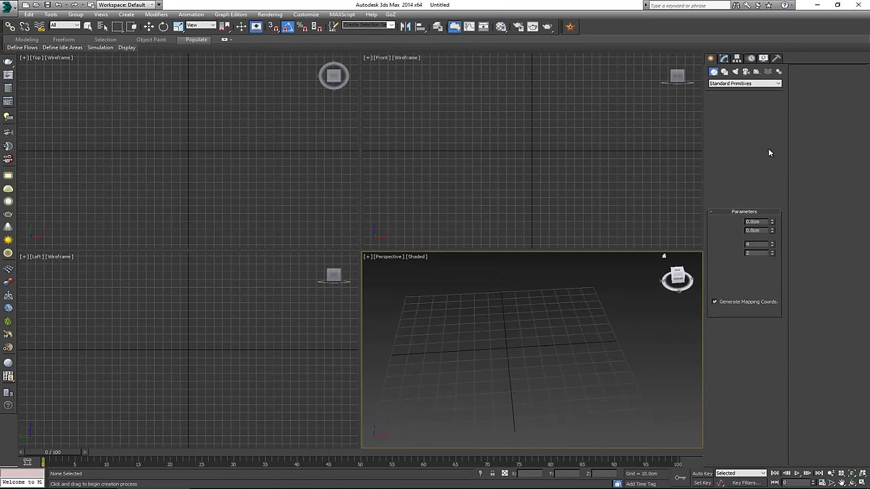
left_click_drag(448, 282, 590, 400)
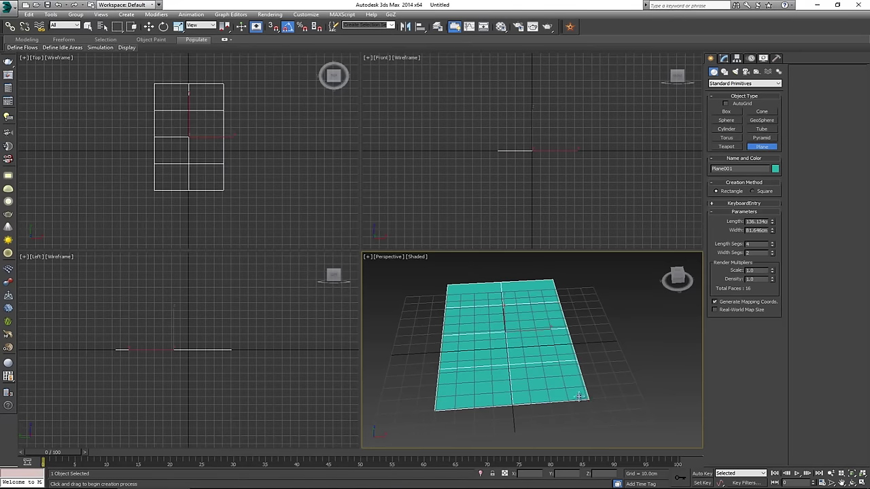
Set the plane's length to 50 cm and its width to 25 cm
middle_click_drag(518, 329, 500, 333, "alt")
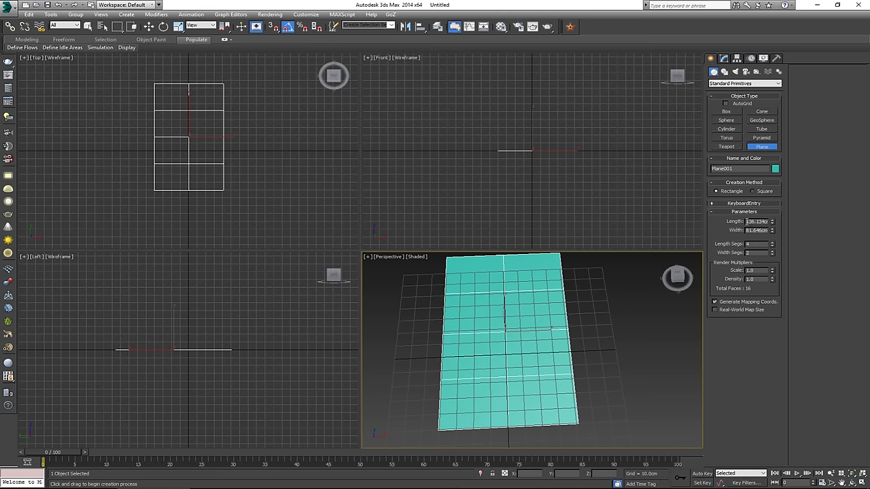
double_click(748, 222)
type("50.0cm")
key("Tab")
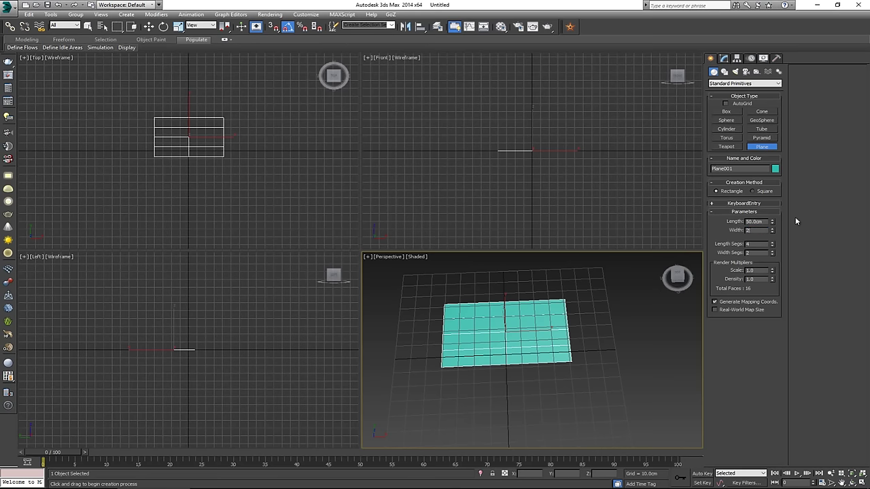
type("25")
key("Return")
middle_click_drag(520, 341, 524, 332)
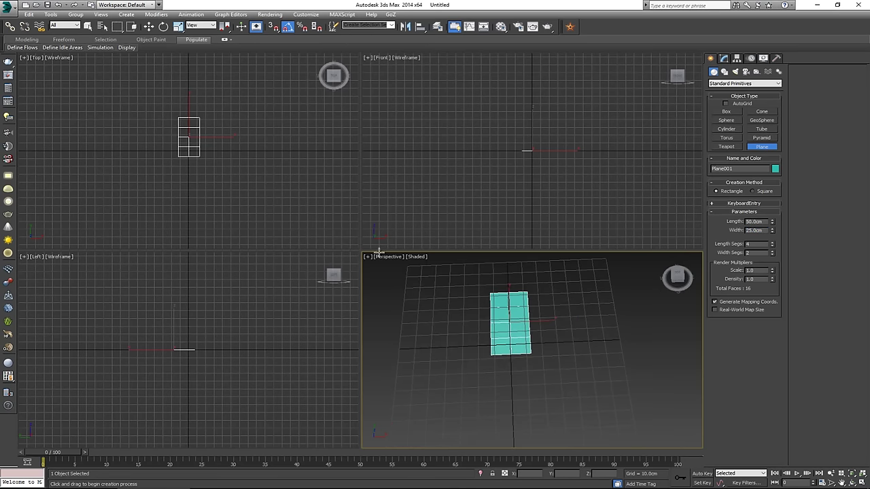
Position the plane at the world origin with absolute X and Y set to 0 cm
key("w")
right_click(147, 27)
right_click(534, 140)
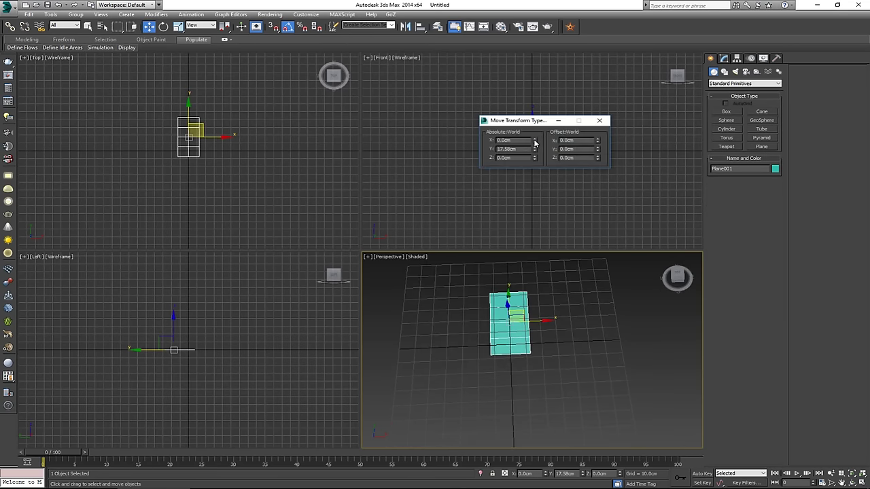
right_click(534, 149)
key("z")
middle_click_drag(527, 341, 559, 301, "alt")
scroll(538, 316, "down", 3)
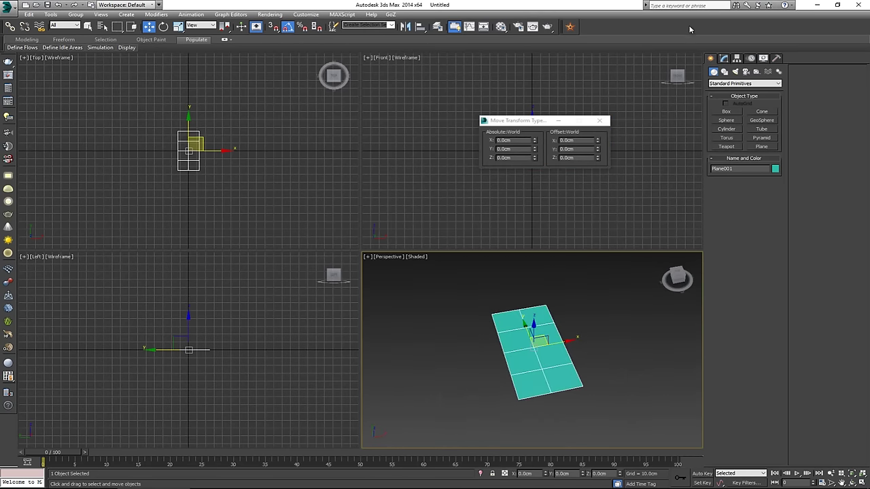
left_click(724, 59)
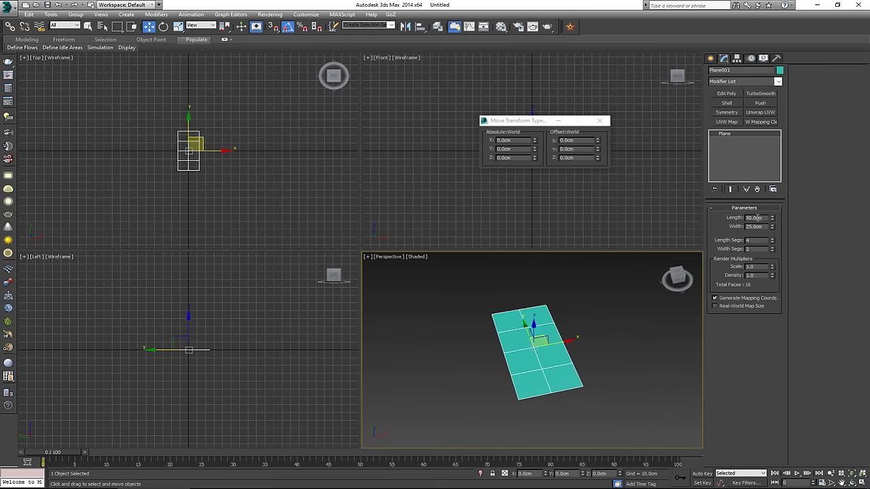
middle_click_drag(563, 308, 549, 308, "alt")
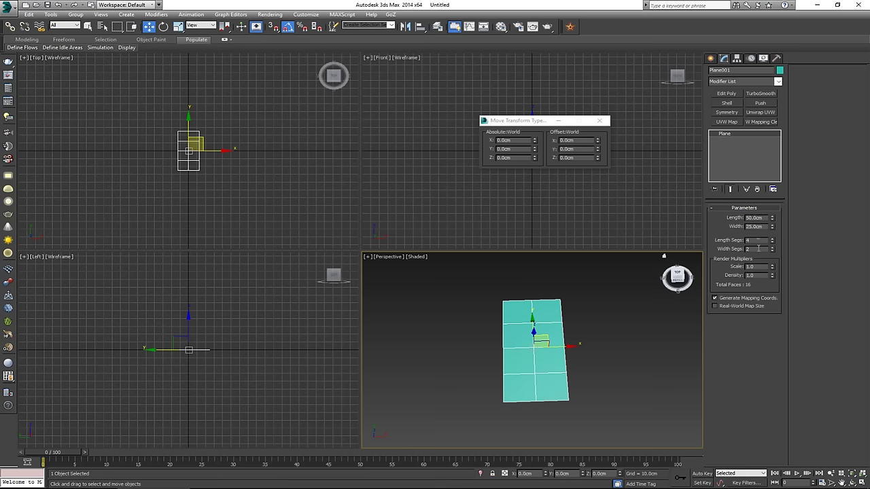
left_click(599, 120)
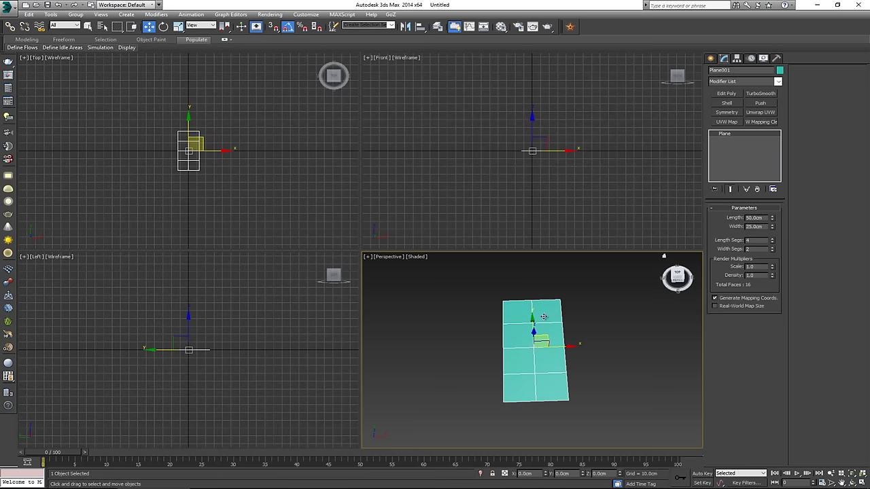
Maximize the Perspective view and convert the plane to an Editable Poly, ready for vertex editing
key("alt+w")
right_click(422, 270)
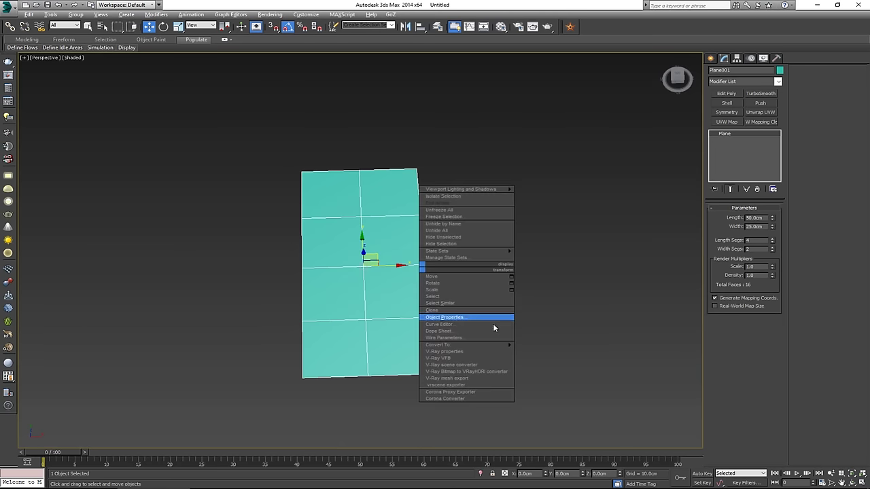
mouse_move(502, 346)
left_click(545, 351)
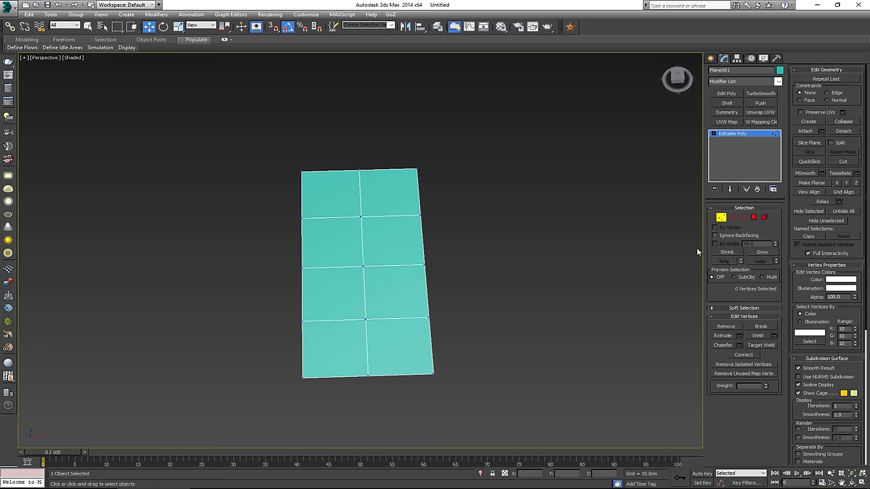
Connect seven alternating vertices with diagonal edges: both short-edge midpoints, the centre, and the side vertices of the second and fourth cross rows
left_click(359, 170)
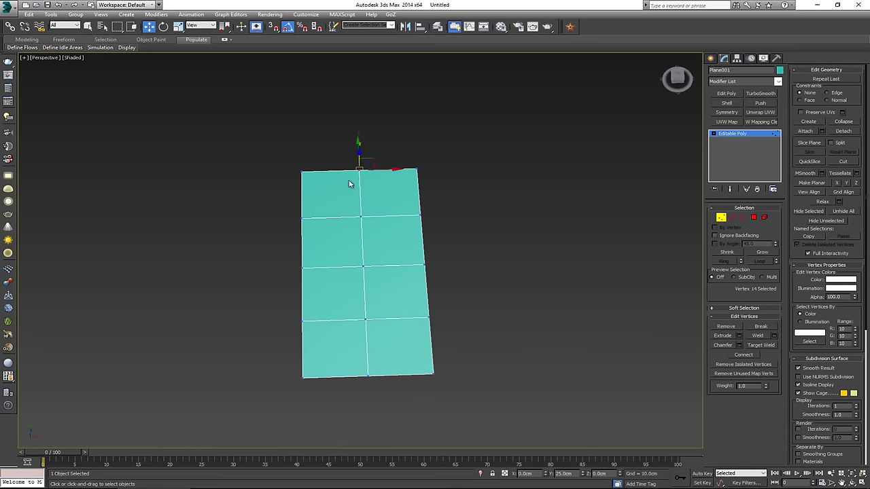
left_click(302, 218, "ctrl")
left_click(419, 214, "ctrl")
left_click(363, 265, "ctrl")
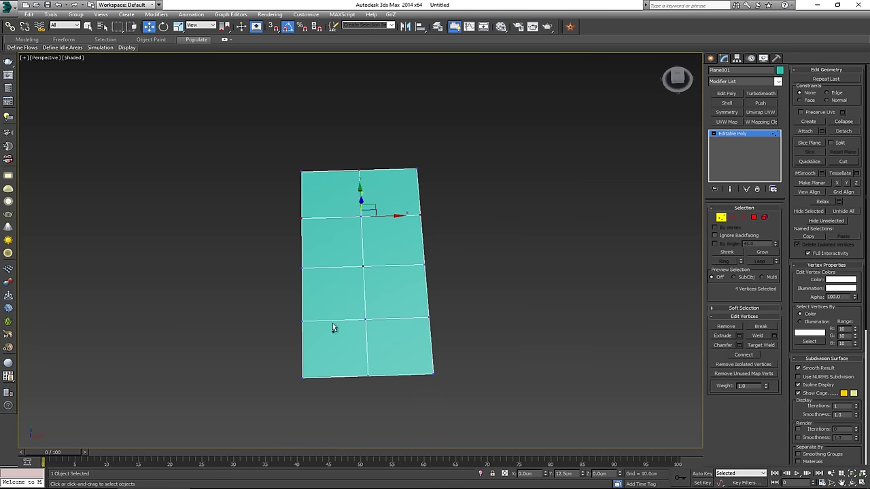
left_click(302, 320, "ctrl")
left_click_drag(396, 397, 398, 401, "ctrl")
left_click_drag(440, 297, 413, 332, "ctrl")
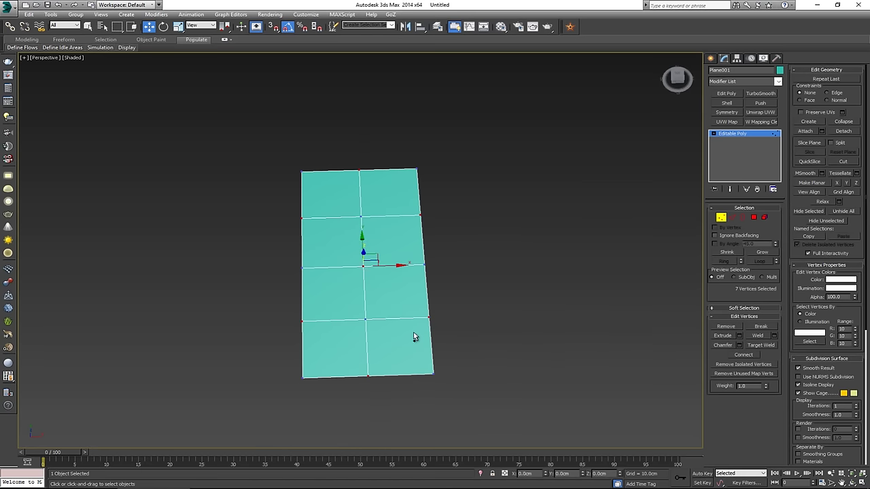
middle_click_drag(400, 285, 340, 231, "alt")
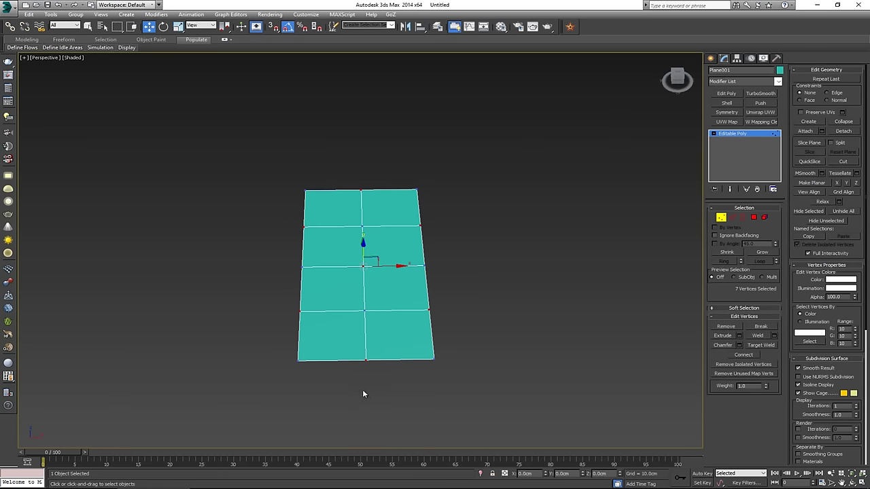
left_click(743, 355)
middle_click_drag(353, 267, 352, 291, "alt")
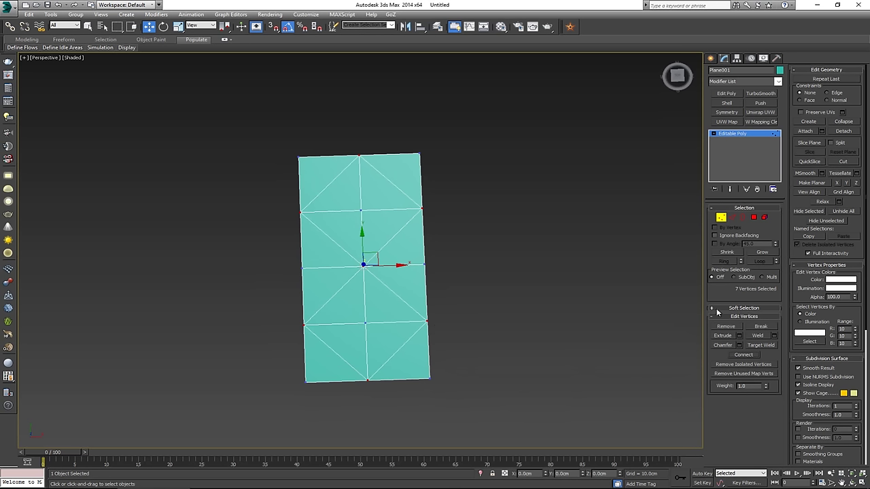
Chamfer the seven selected vertices by 8.252 cm, leaving only short edges between neighbouring openings
left_click(741, 347)
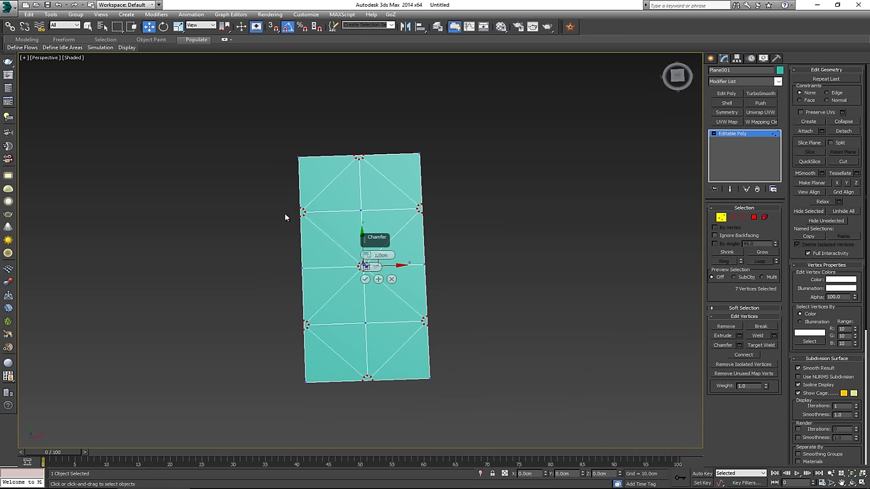
left_click_drag(366, 262, 366, 227)
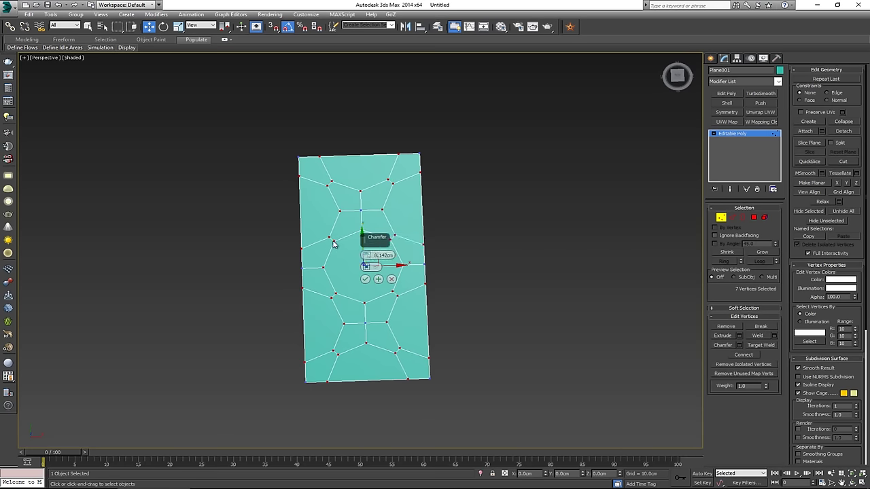
scroll(331, 241, "up", 5)
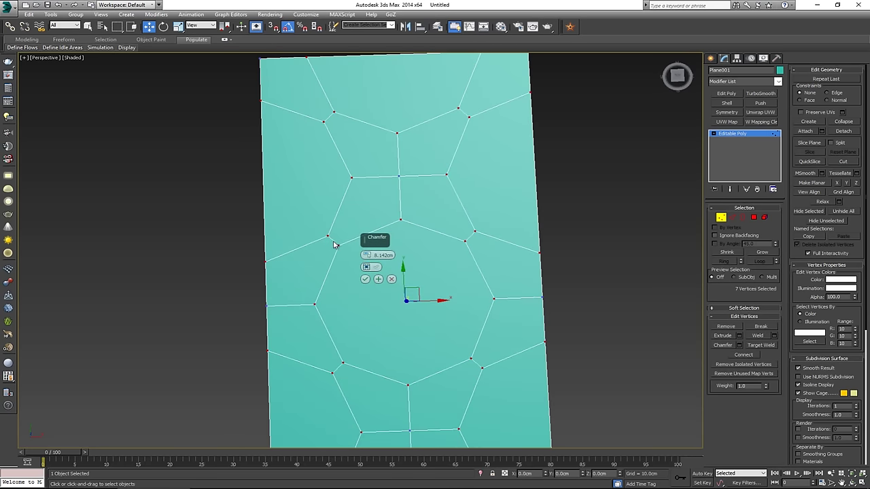
left_click_drag(367, 257, 368, 258)
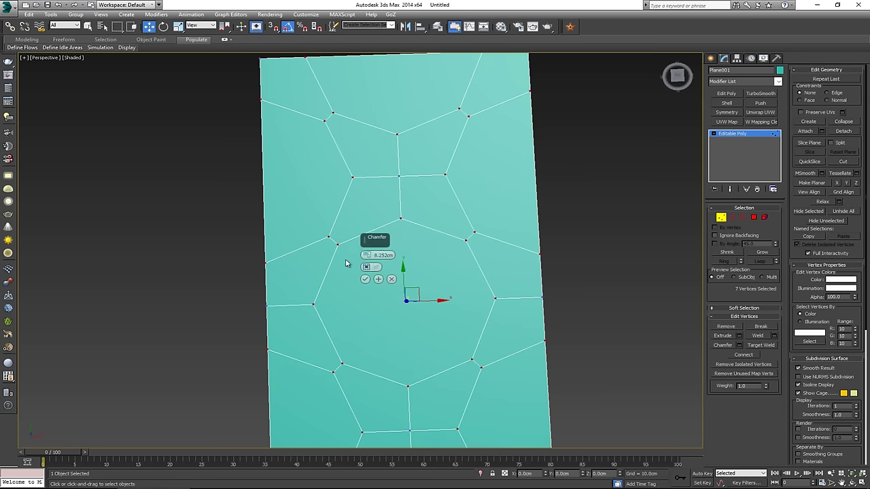
scroll(332, 249, "down", 4)
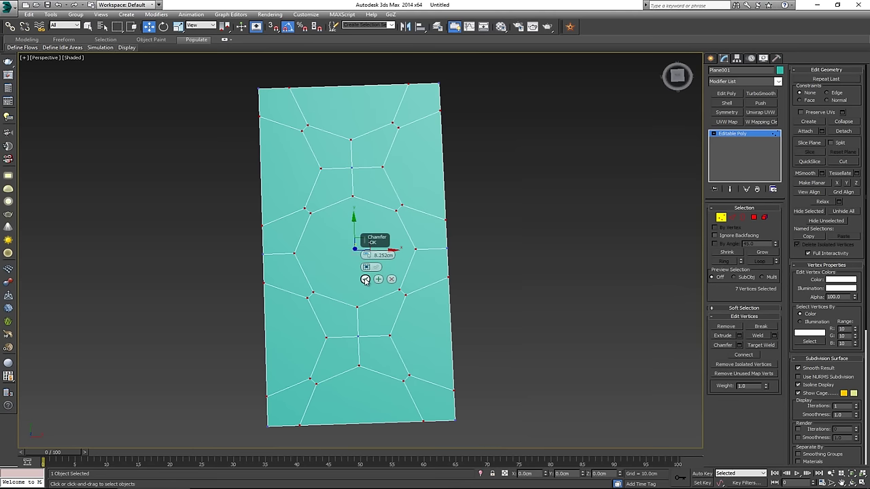
left_click(365, 279)
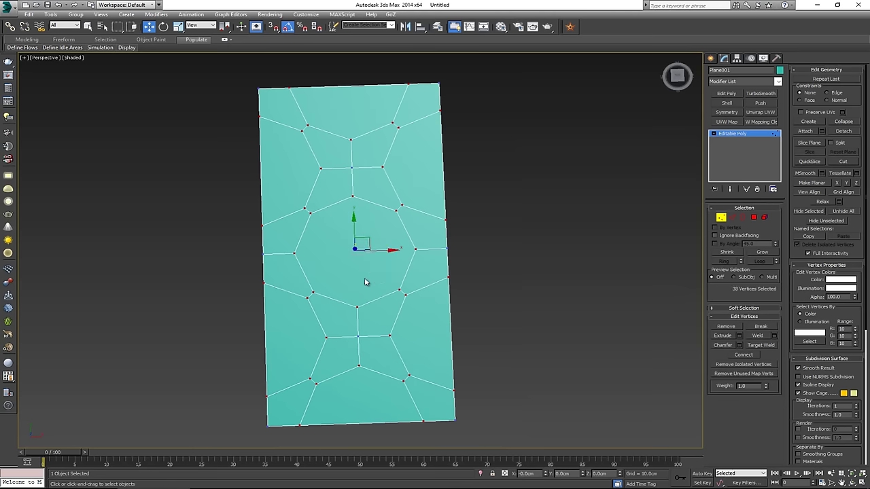
Delete the six large polygons around the plane's border: one on each short edge and two on each long side
left_click(754, 217)
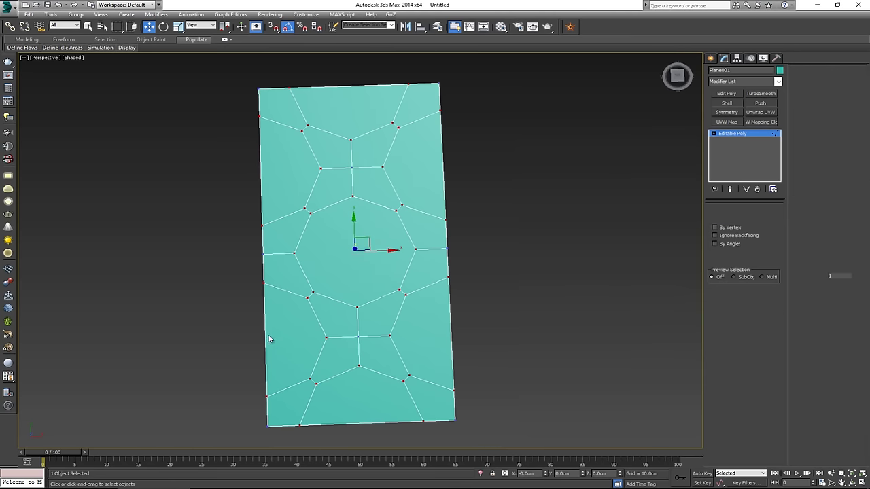
left_click(306, 348)
left_click(370, 403, "ctrl")
left_click(416, 319, "ctrl")
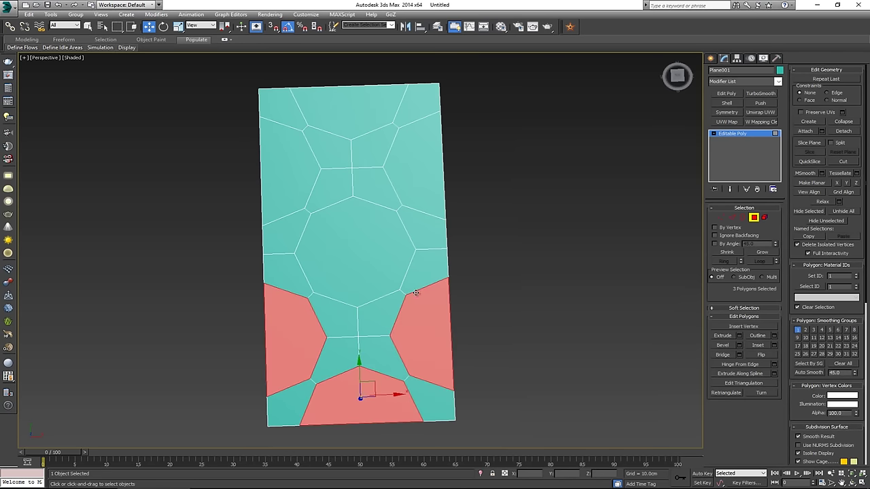
left_click(413, 198, "ctrl")
left_click(354, 108, "ctrl")
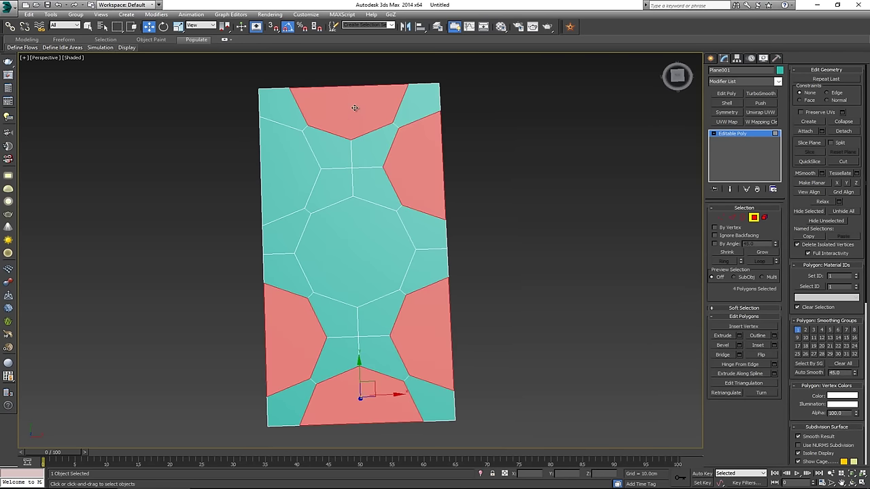
left_click(295, 160, "ctrl")
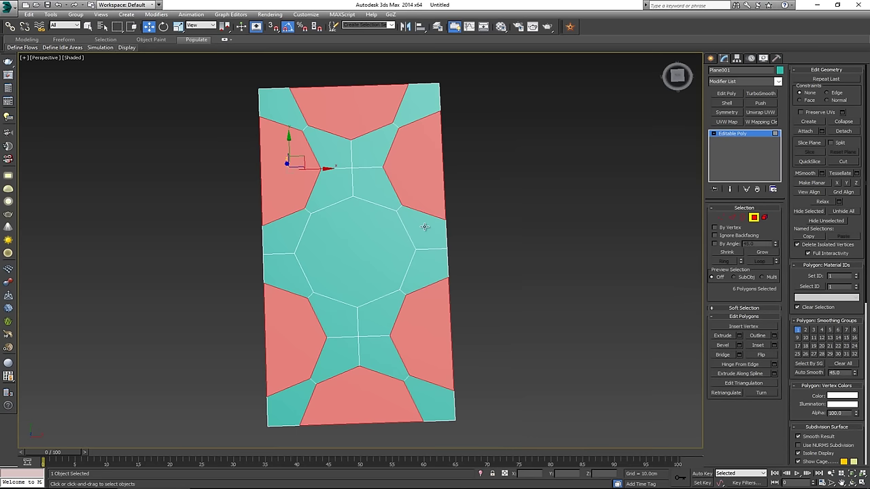
key("Delete")
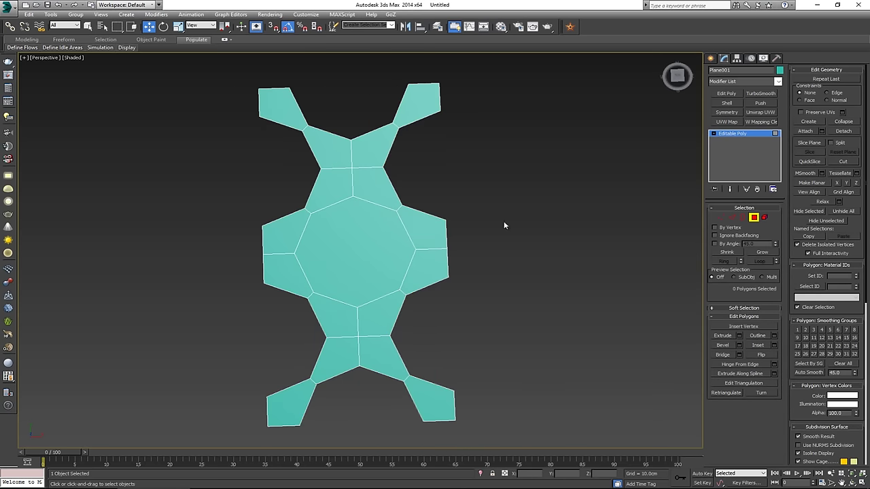
Inset the central octagonal polygon repeatedly to create three concentric rings around a small octagon
middle_click_drag(351, 235, 367, 265, "alt")
left_click(353, 255)
left_click(759, 347)
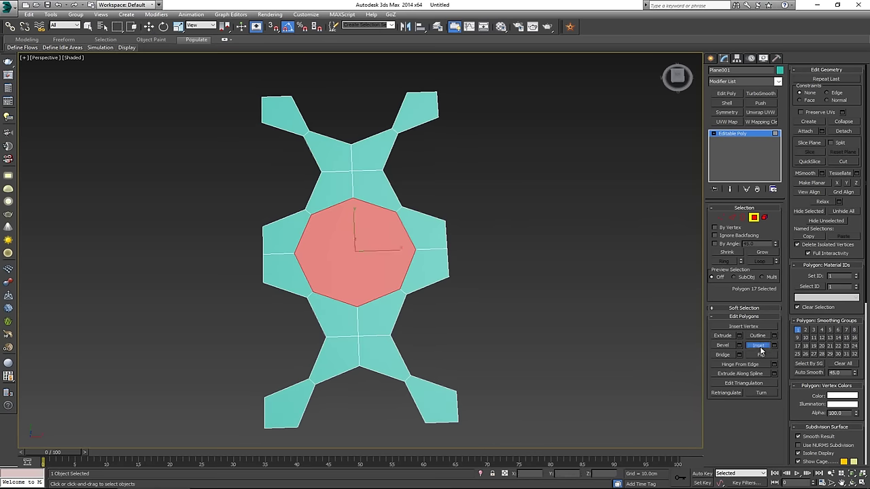
left_click_drag(349, 236, 355, 253)
middle_click_drag(358, 256, 292, 231, "alt")
key("w")
scroll(355, 251, "up", 3)
scroll(354, 255, "down", 3)
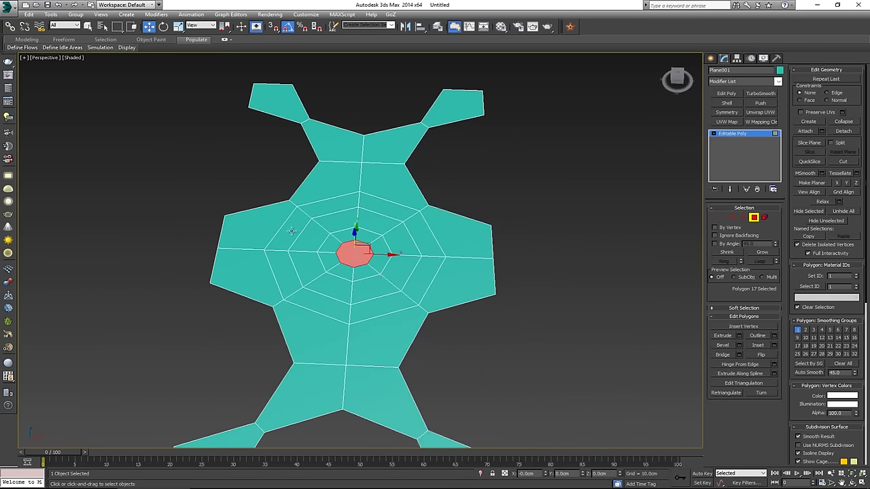
Lower the small central octagon about 6.4 cm below the plane and delete it, leaving a funnel with an open bottom
middle_click_drag(452, 261, 377, 193, "alt")
left_click_drag(361, 206, 366, 274)
middle_click_drag(365, 274, 363, 288, "alt")
key("Delete")
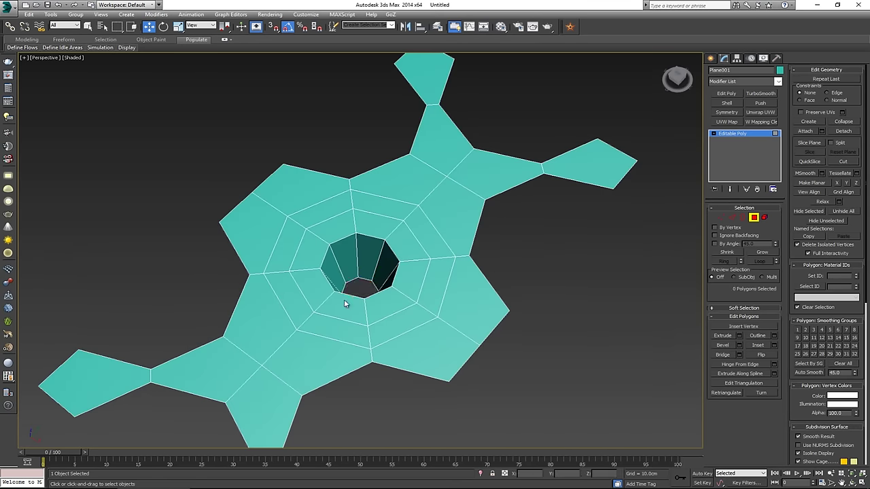
Lower the funnel's inner edge loop to about Z -2.98 cm and its outer intermediate loop to about Z -1.07 cm
key("2")
double_click(369, 238)
mouse_move(369, 248)
middle_mouse_down("alt")
mouse_move(373, 259)
mouse_move(370, 235)
middle_mouse_up("alt")
left_click_drag(360, 242, 360, 275)
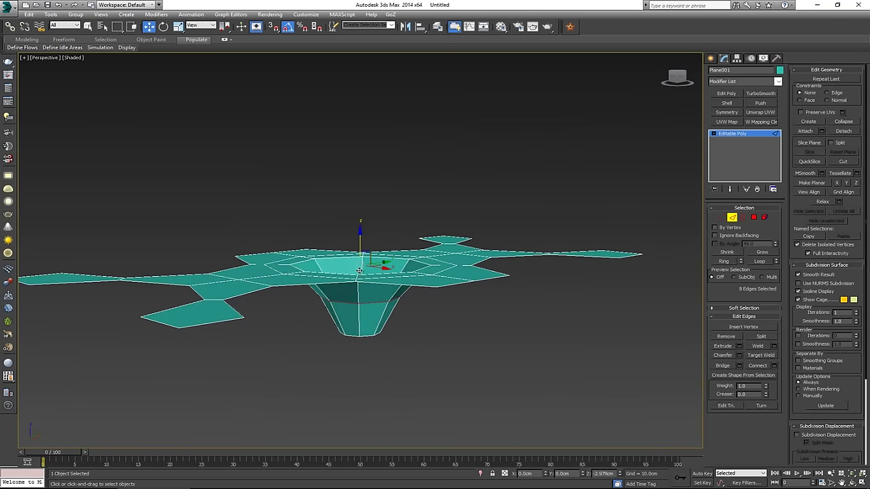
middle_click_drag(360, 258, 355, 248, "alt")
mouse_move(367, 257)
left_mouse_down()
mouse_move(367, 233)
mouse_move(359, 251)
left_mouse_up()
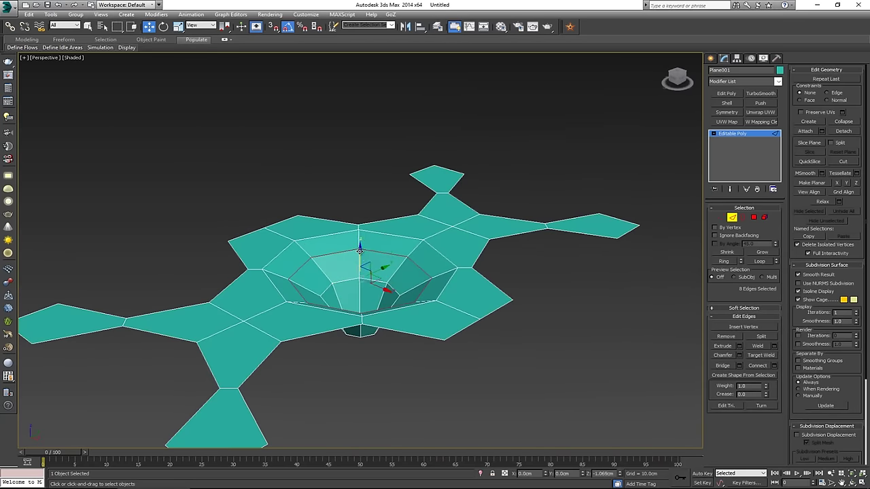
mouse_move(394, 271)
middle_mouse_down("alt")
mouse_move(405, 267)
mouse_move(410, 276)
middle_mouse_up("alt")
scroll(409, 277, "down", 4)
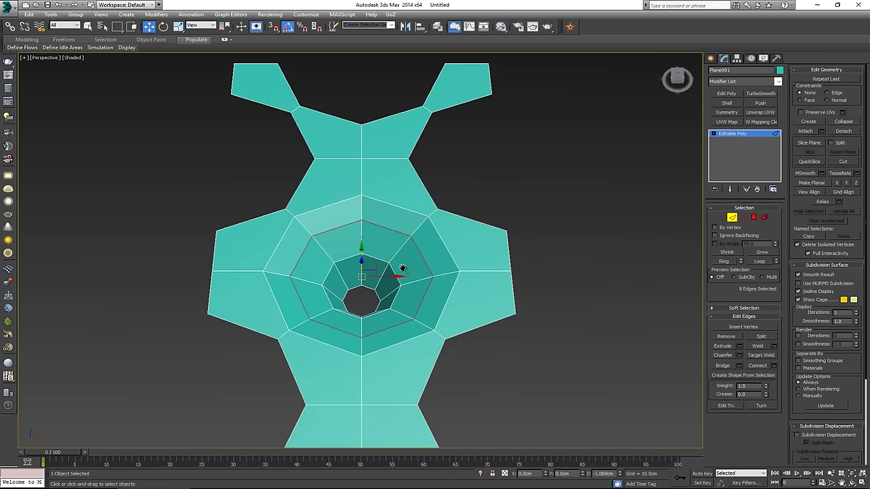
Preview the funnel mesh with a TurboSmooth modifier and remove the modifier from the stack
key("3")
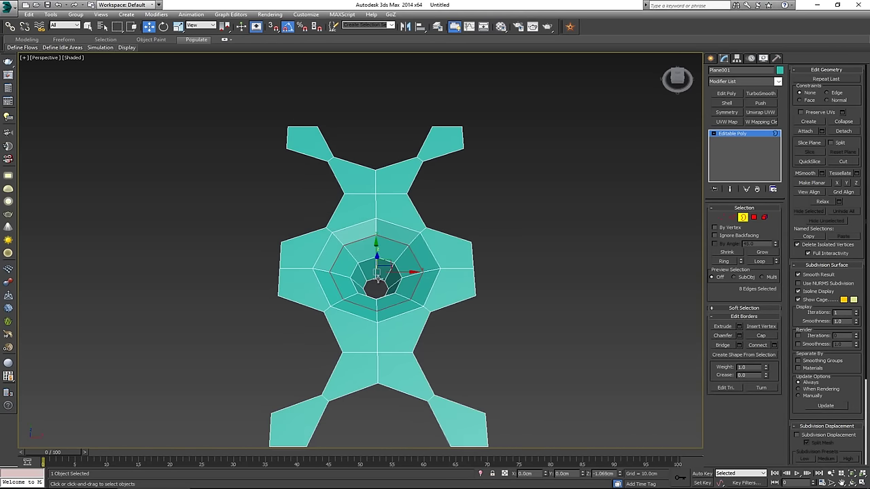
left_click(742, 218)
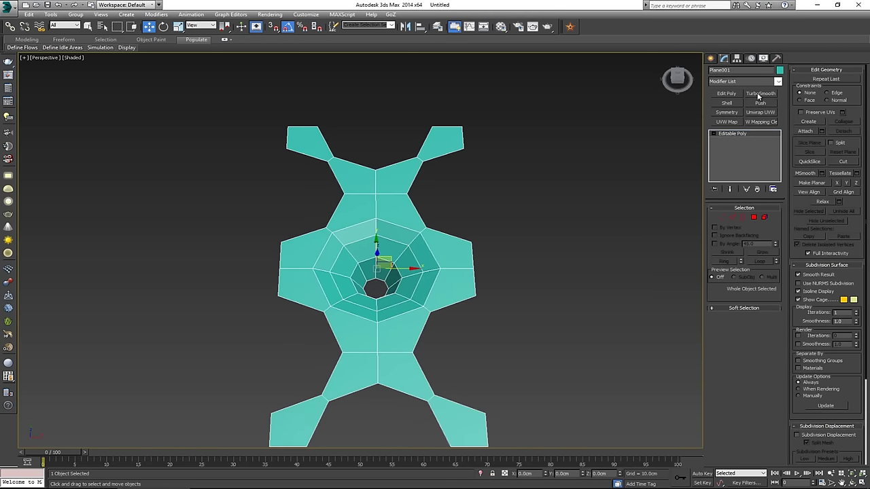
left_click(760, 94)
left_click(452, 206)
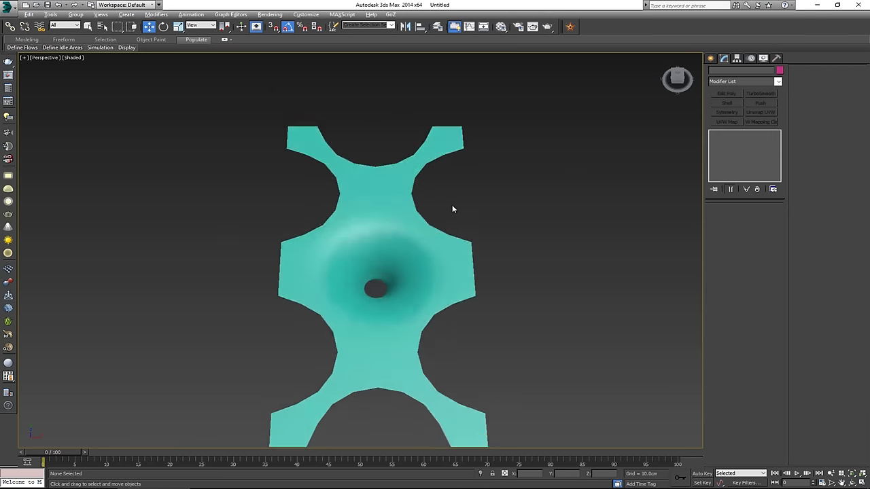
middle_click_drag(452, 225, 451, 204, "alt")
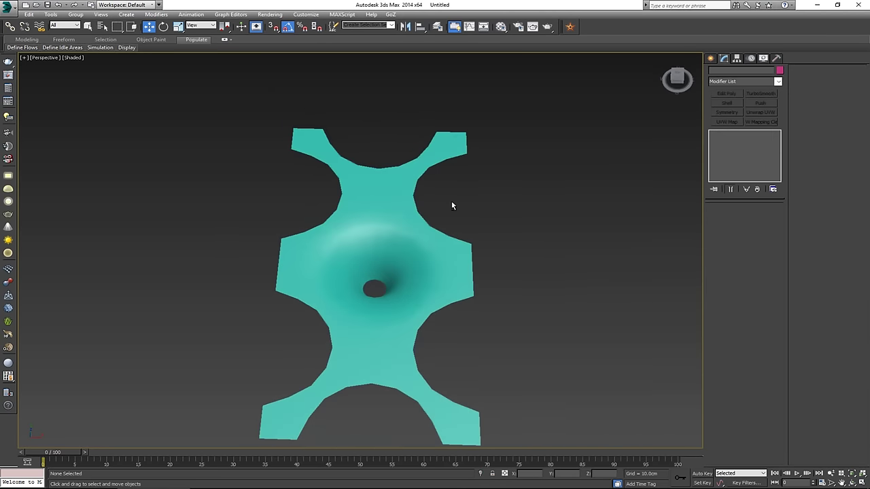
left_click(366, 241)
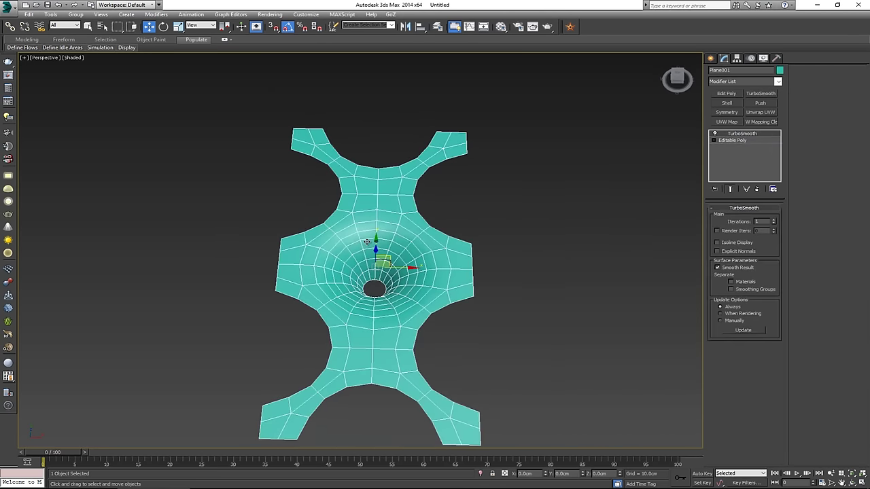
left_click(757, 189)
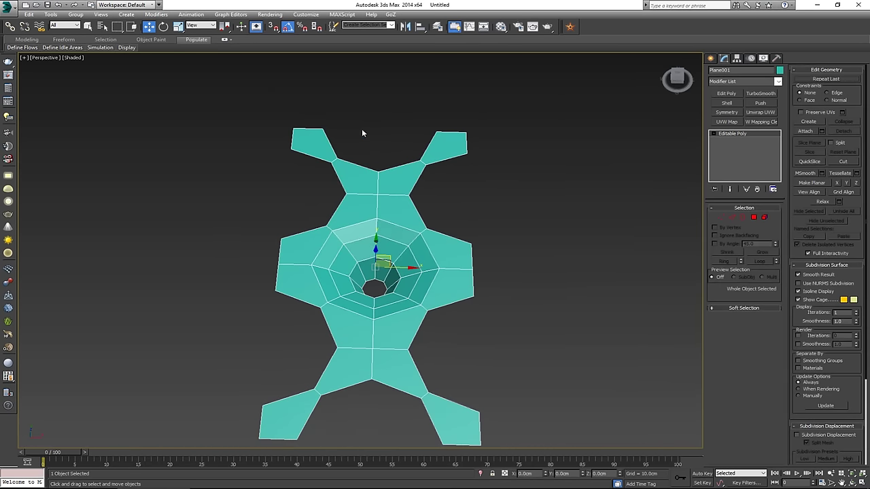
Select all three polygon rings of the central funnel and detach them as a clone into a separate object
key("3")
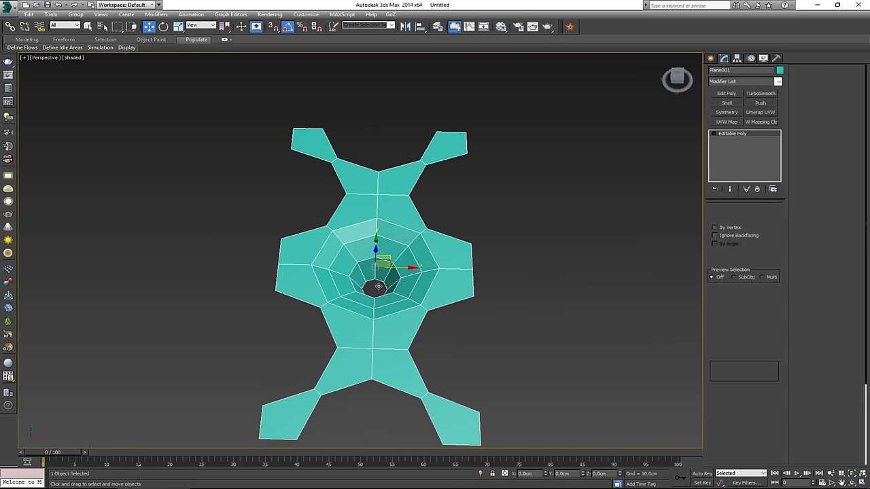
left_click(366, 293)
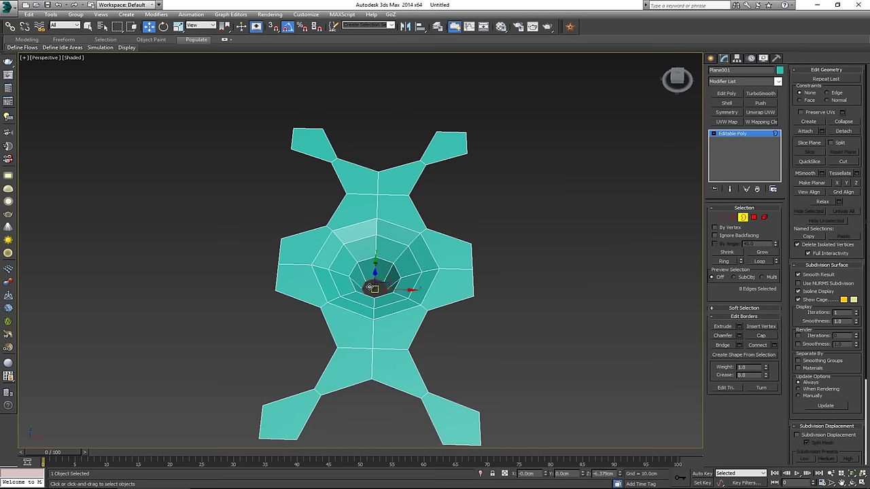
left_click(755, 219, "ctrl")
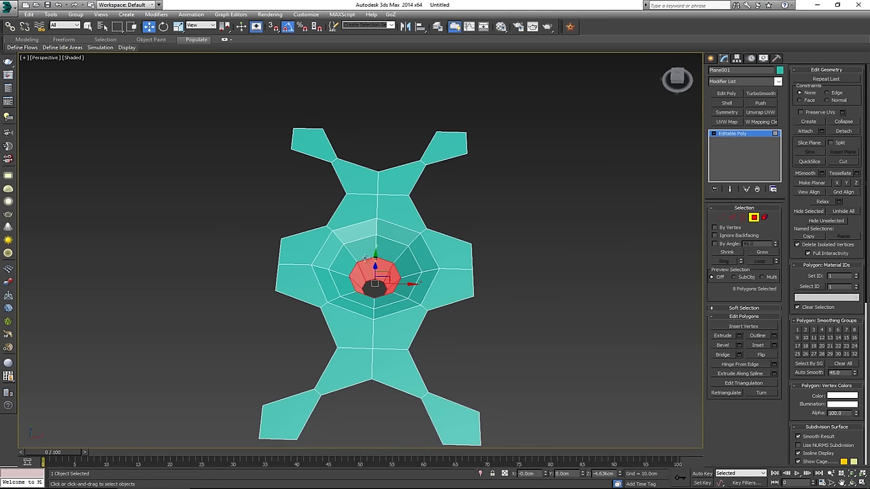
left_click(762, 252)
left_click(762, 252)
middle_click_drag(446, 273, 421, 253)
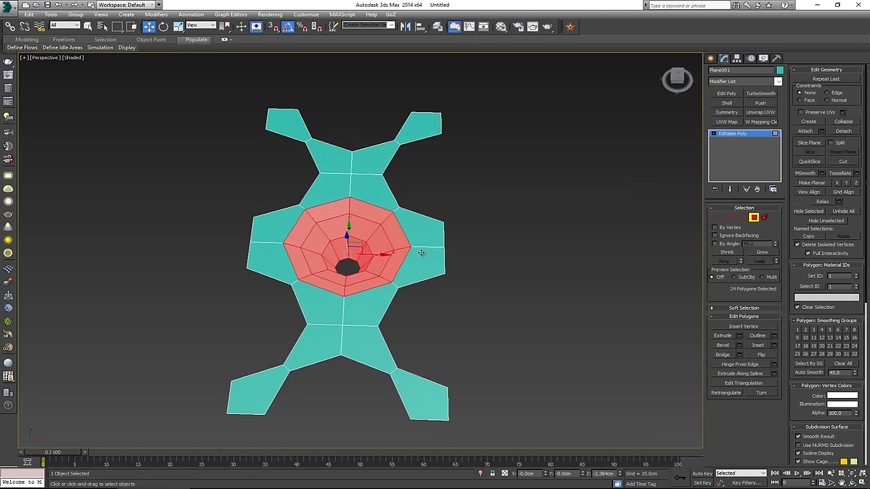
left_click(844, 131)
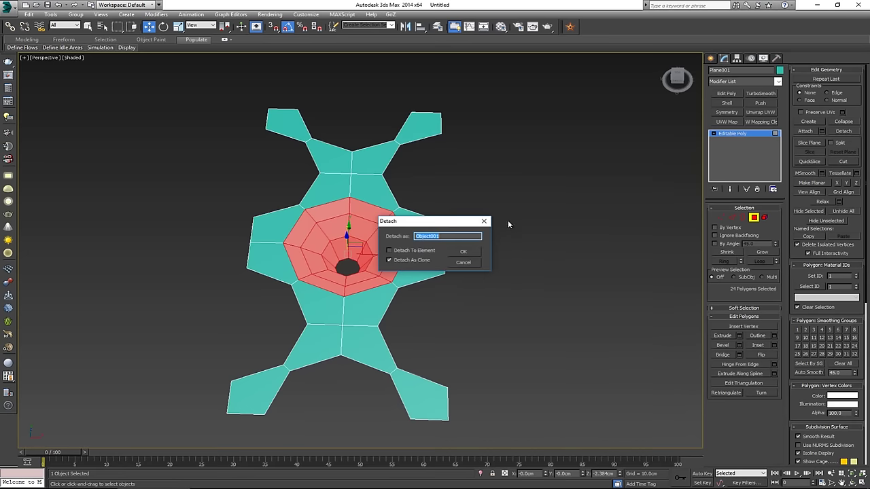
left_click(464, 252)
Move the detached funnel along X to about 33.1 cm, clear of the main mesh
left_click(754, 217)
left_click(376, 246)
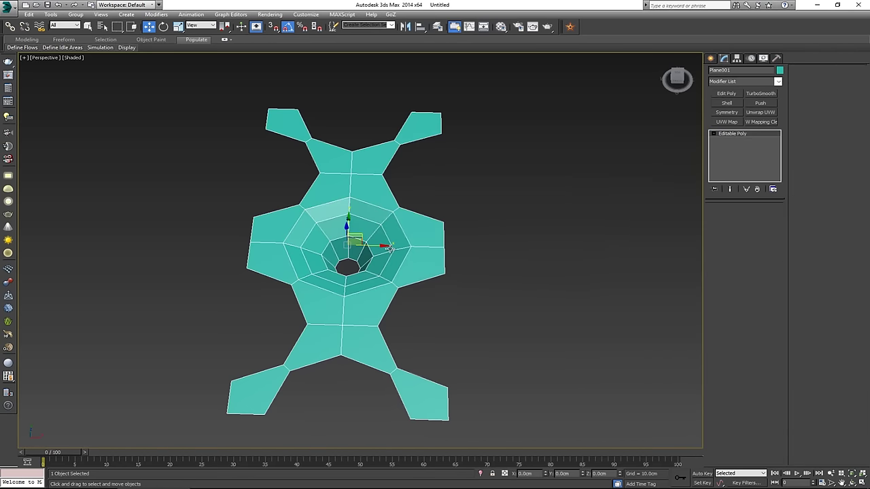
left_click_drag(376, 245, 634, 255)
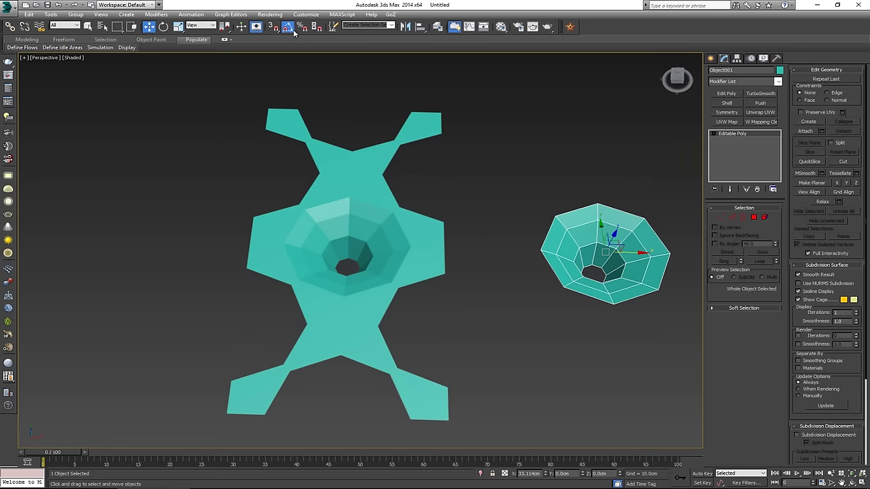
Turn on 3D vertex snapping and copy the detached funnel into the mesh's lower-left opening at X -12.5, Y -12.5 cm
right_click(272, 26)
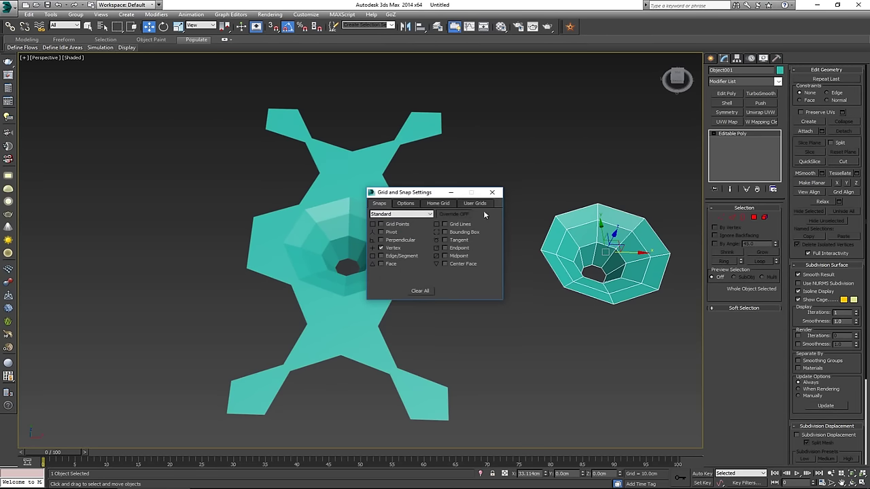
left_click(492, 193)
left_click(273, 26)
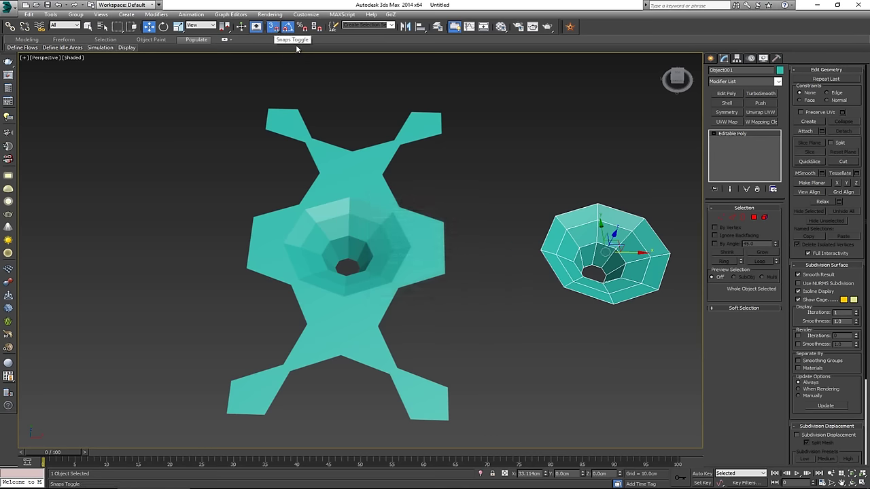
mouse_move(668, 254)
left_mouse_down("shift")
mouse_move(510, 224)
mouse_move(352, 318)
mouse_move(215, 291)
left_mouse_up("shift")
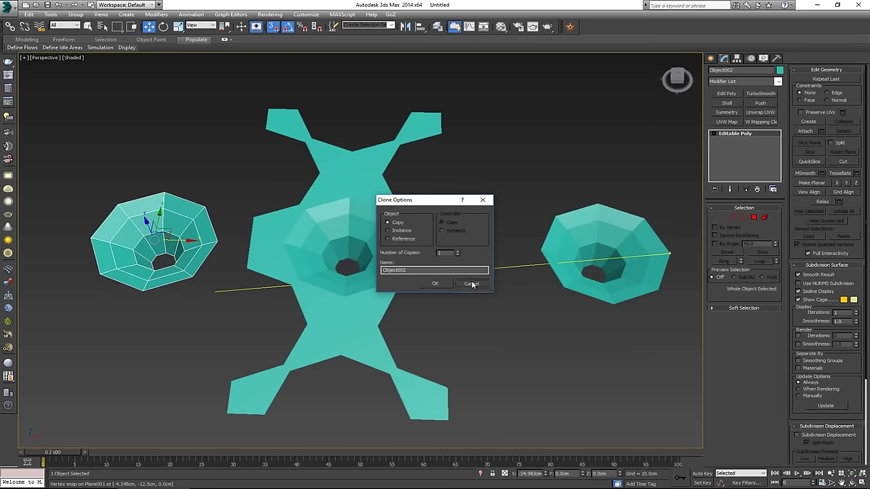
left_click(471, 284)
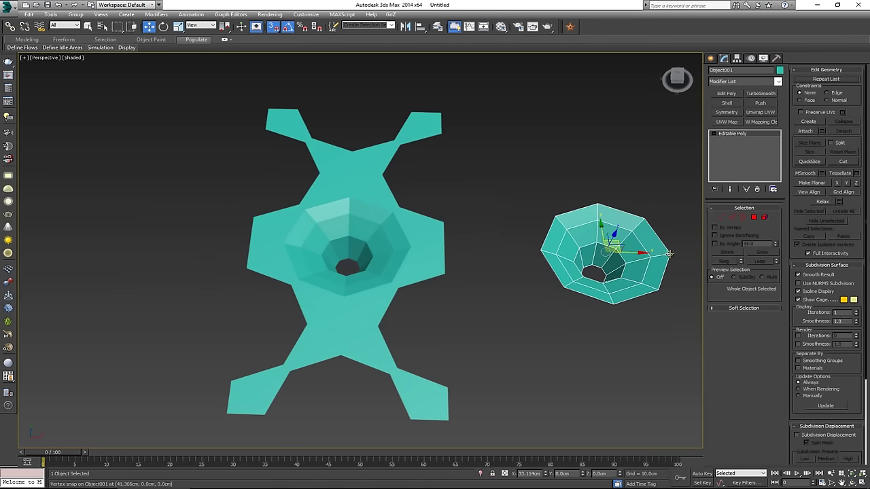
mouse_move(669, 254)
left_mouse_down("shift")
mouse_move(530, 274)
mouse_move(532, 293)
mouse_move(340, 306)
mouse_move(300, 326)
mouse_move(307, 323)
left_mouse_up("shift")
left_click(439, 283)
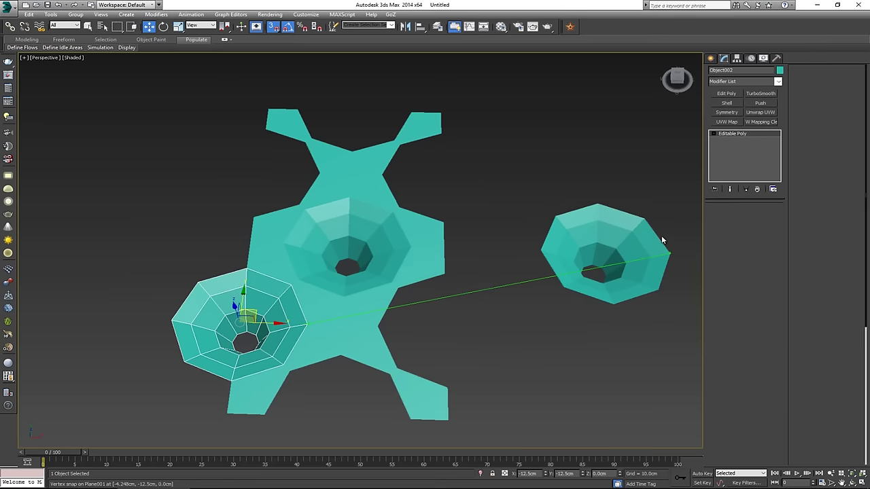
Copy the detached funnel into the mesh's upper-left opening at X -12.5, Y 12.5 cm, snapping vertex to vertex
left_click(669, 254)
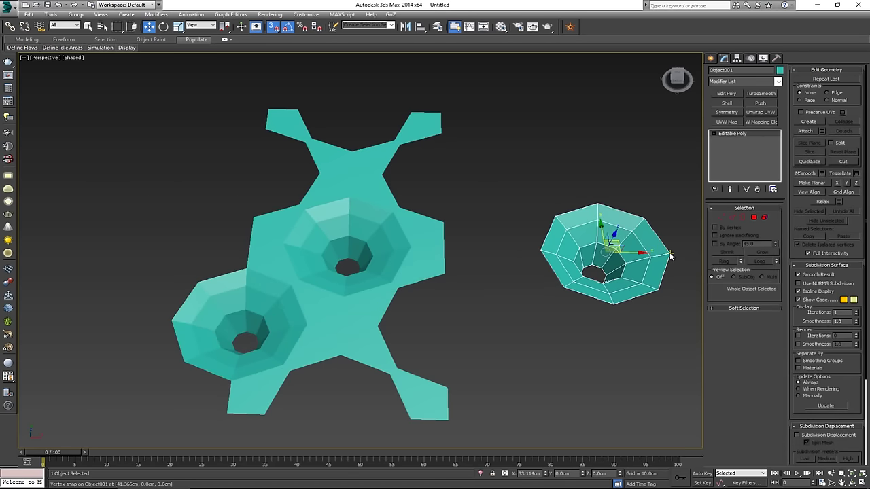
left_click_drag(668, 253, 320, 182, "shift")
left_click(435, 283)
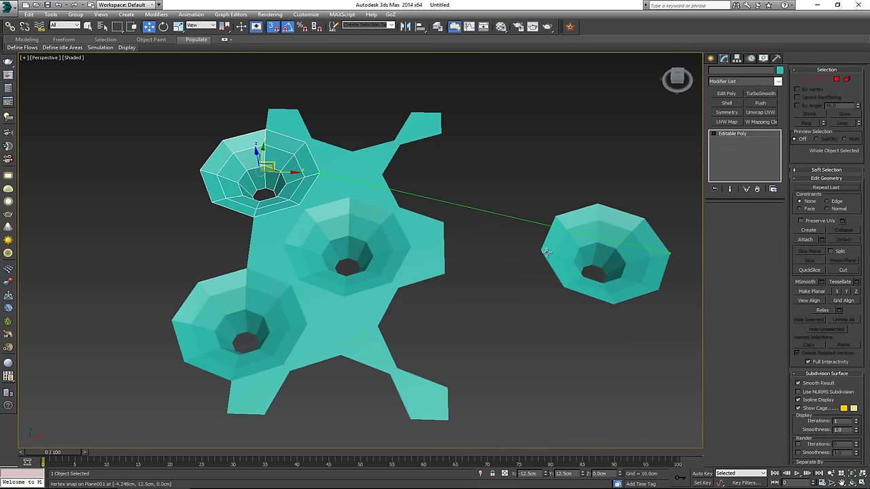
Copy the detached funnel by vertex snap into the two right-hand openings of the mesh, at X 12.5 cm and Y -12.5 and 12.5 cm
left_click(541, 251)
left_click_drag(541, 251, 394, 324, "shift")
left_click(430, 286)
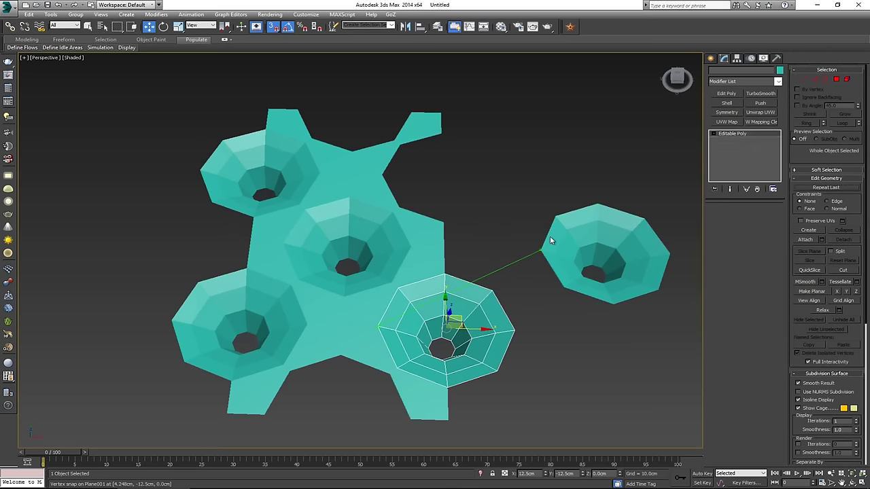
left_click(544, 249)
left_click_drag(542, 251, 384, 176, "shift")
left_click(438, 285)
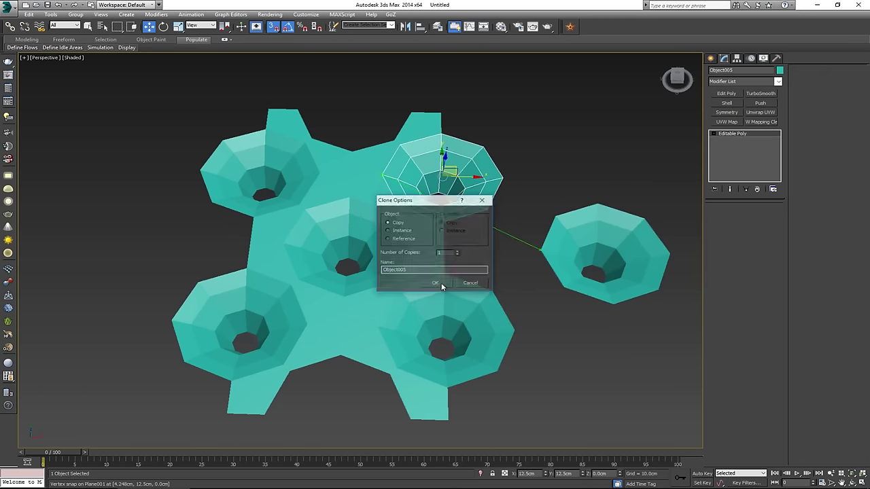
Copy the detached funnel into the opening on the mesh's top short edge at X 0, Y 25 cm, snapping its lowest rim vertex
left_click(603, 299)
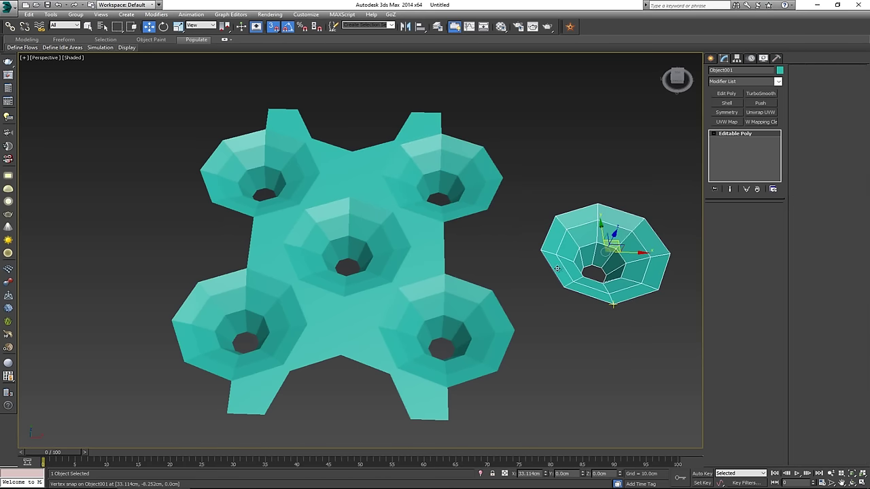
left_click_drag(612, 303, 358, 156, "shift")
left_click(440, 284)
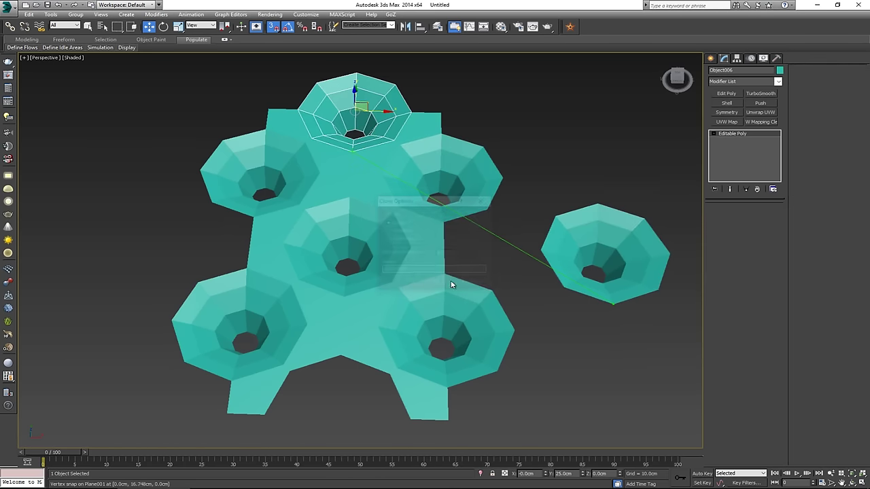
Copy the detached funnel by vertex snap into the opening on the mesh's bottom short edge at X 0, Y -25 cm
left_click(598, 204)
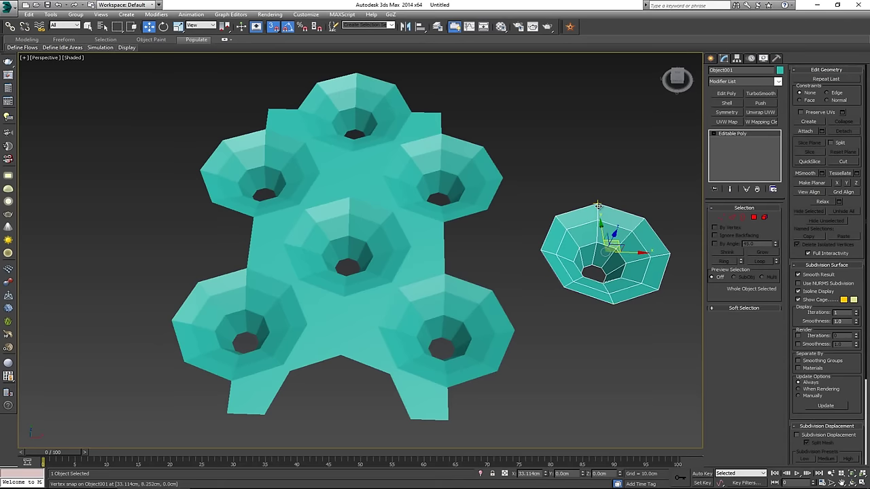
left_click_drag(441, 291, 339, 356, "shift")
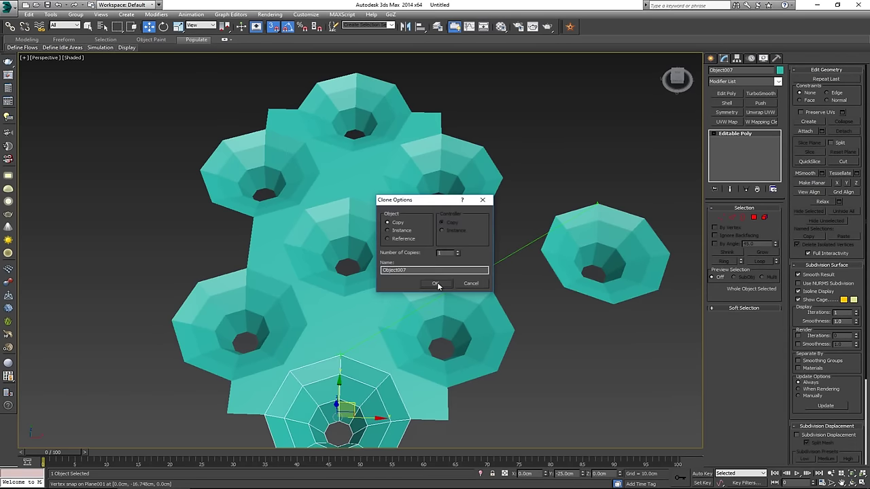
left_click(436, 284)
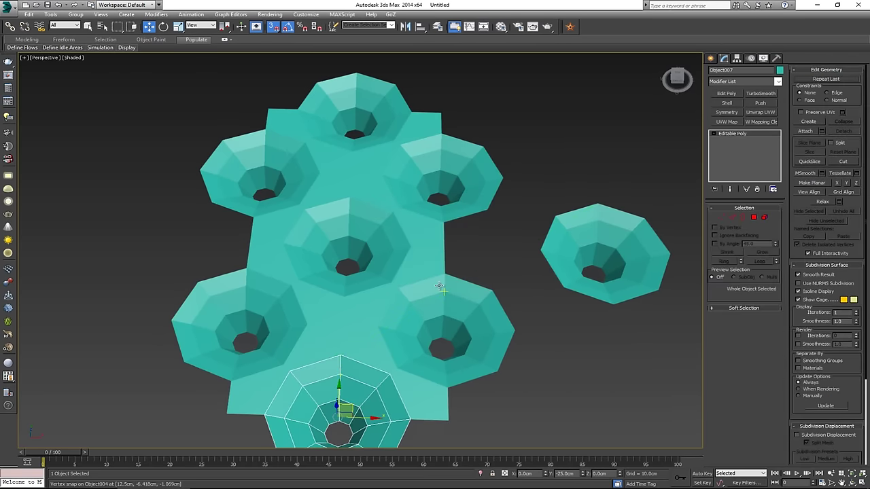
Attach the six copied funnels to the plane mesh and delete the spare funnel standing beside it
left_click(420, 238)
left_click(806, 132)
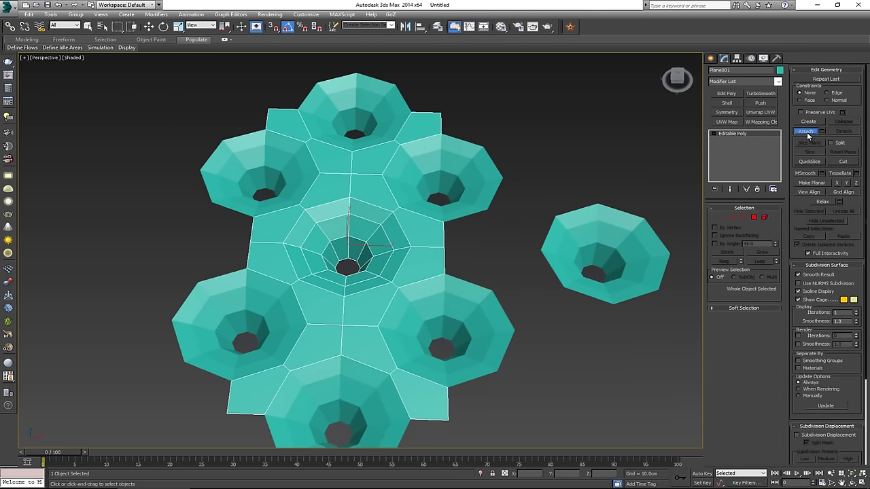
left_click(282, 136)
left_click(345, 110)
left_click(487, 177)
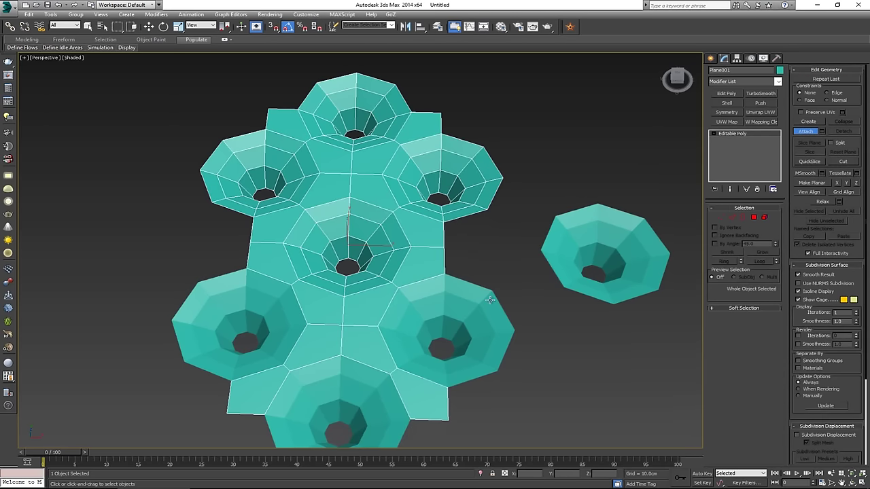
left_click(493, 311)
left_click(329, 363)
left_click(294, 337)
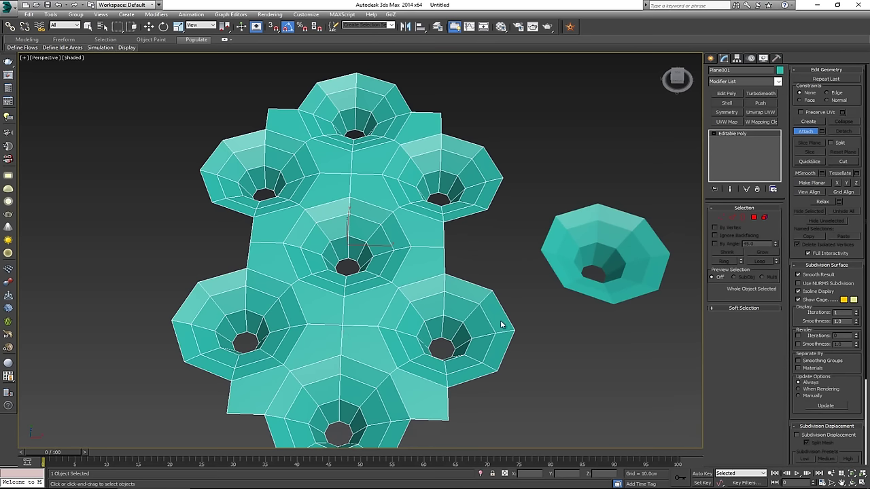
key("w")
left_click(639, 241)
key("Delete")
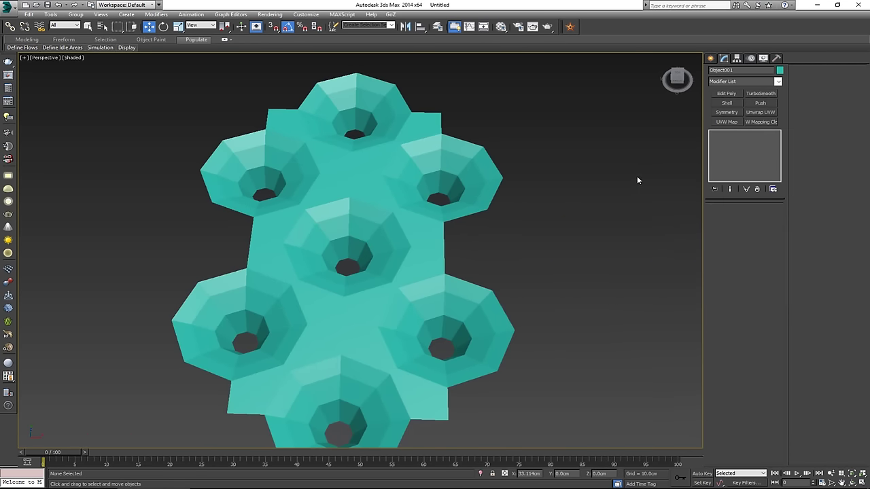
In the Top view, delete the funnel polygons that overhang the mesh's two long edges
left_click(435, 243)
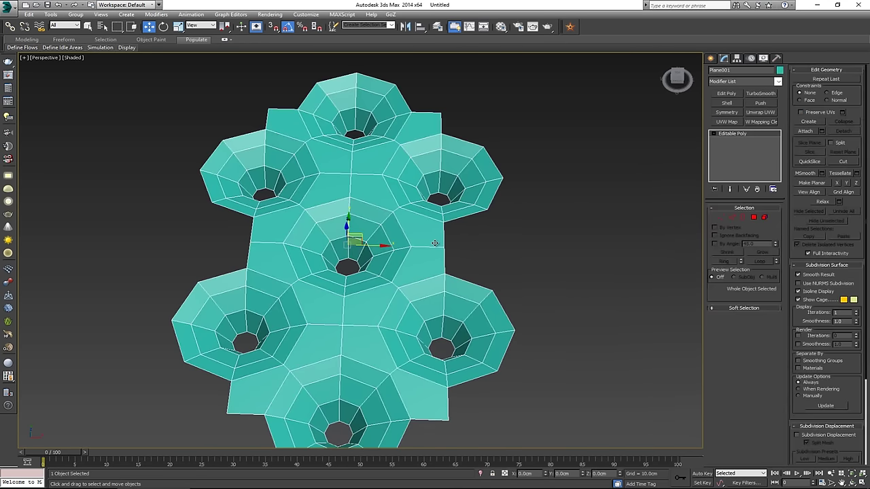
scroll(423, 204, "down", 3)
middle_click_drag(423, 136, 427, 172, "alt")
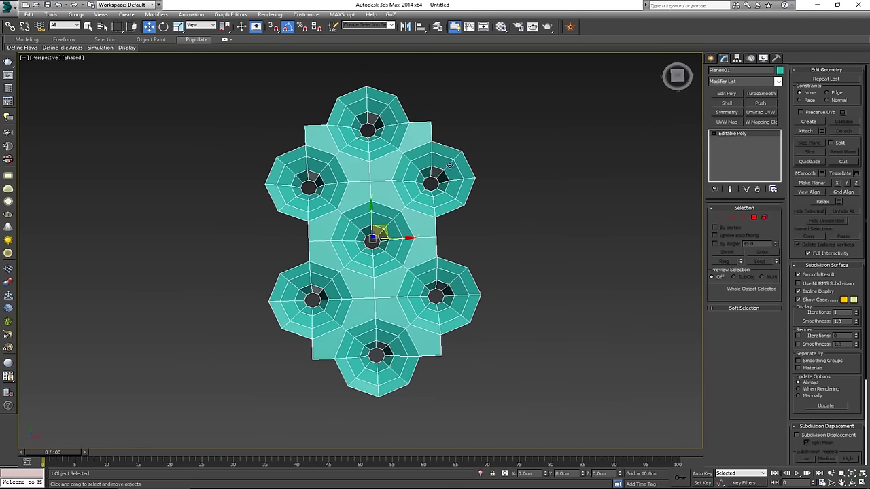
left_click(754, 217)
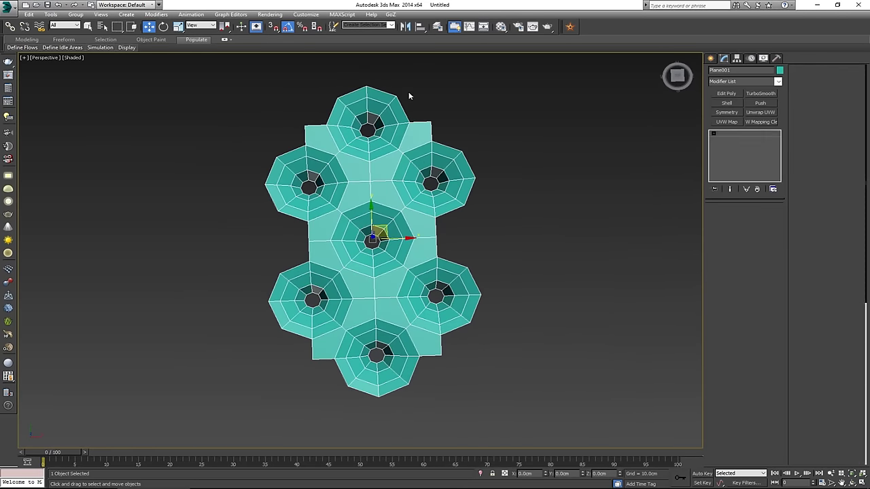
key("alt+w")
right_click(202, 152)
key("alt+w")
scroll(417, 227, "up", 4)
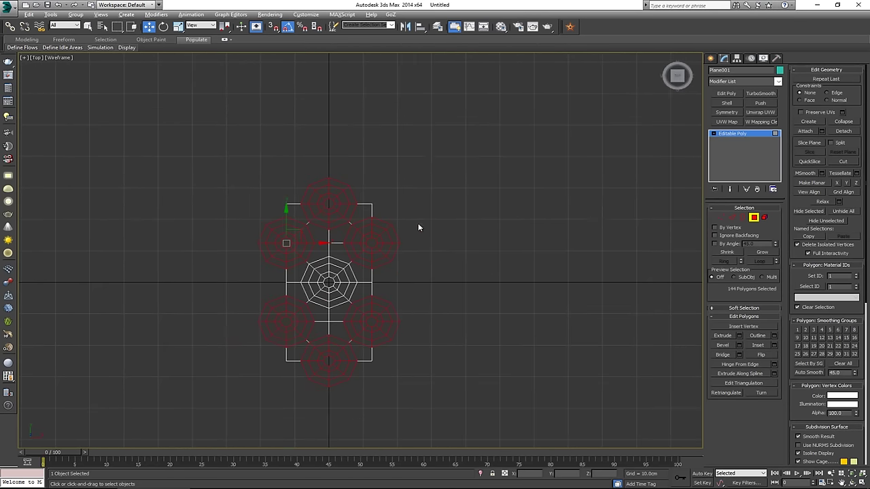
left_click_drag(372, 327, 371, 326)
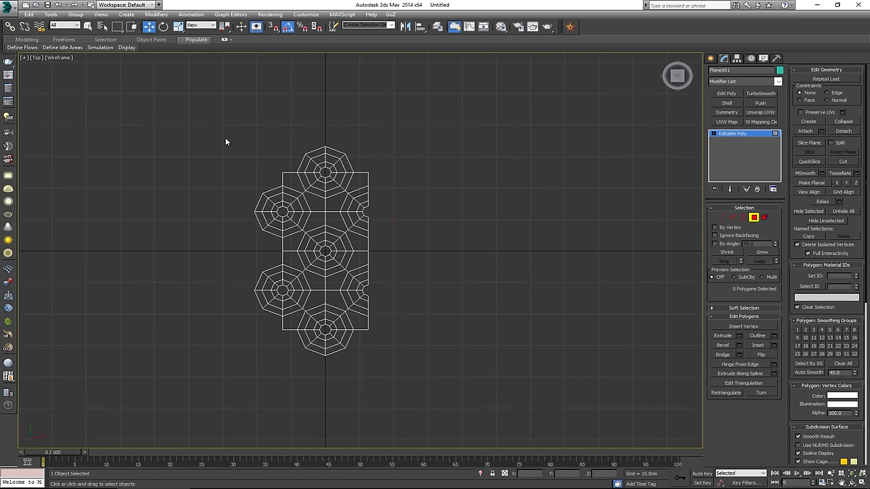
left_click_drag(278, 354, 278, 354)
key("Delete")
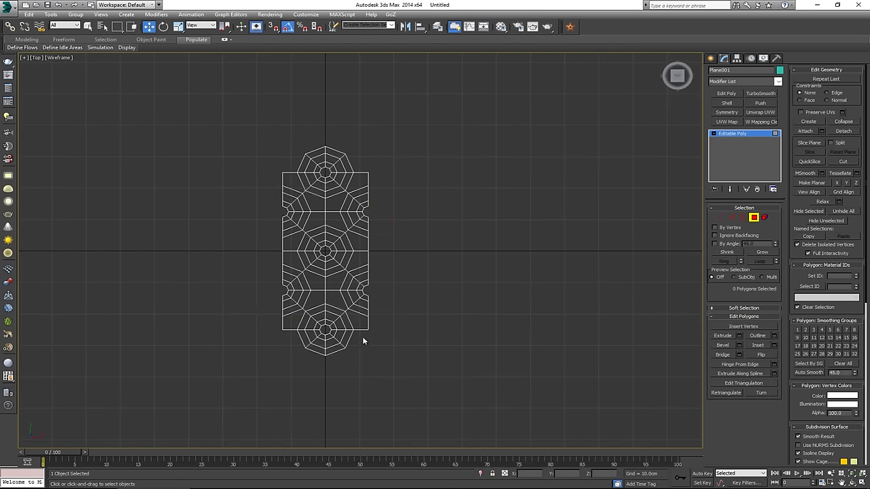
Delete the funnel polygons that overhang the mesh's two short edges
left_click_drag(362, 333, 299, 361)
key("Delete")
left_click_drag(271, 129, 360, 175)
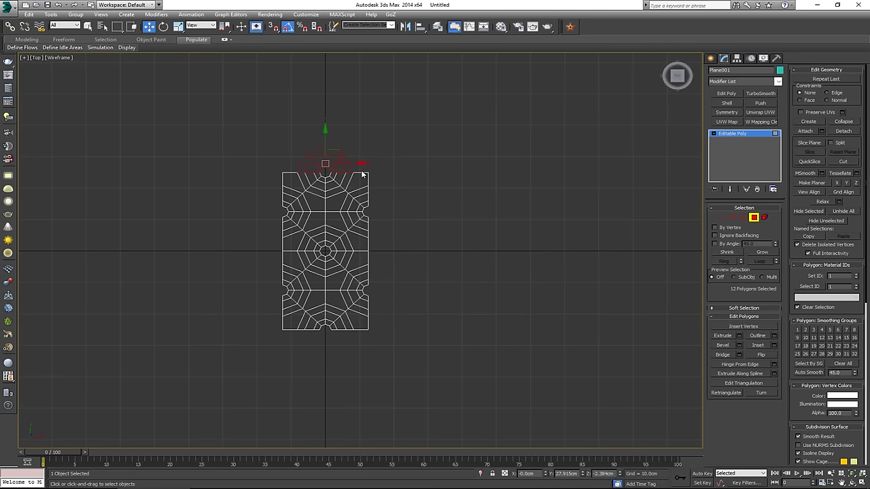
key("Delete")
Weld all vertices of the trimmed mesh in the Perspective view with a 0.1 cm threshold
key("alt+w")
key("alt+w")
middle_click_drag(469, 316, 403, 233, "alt")
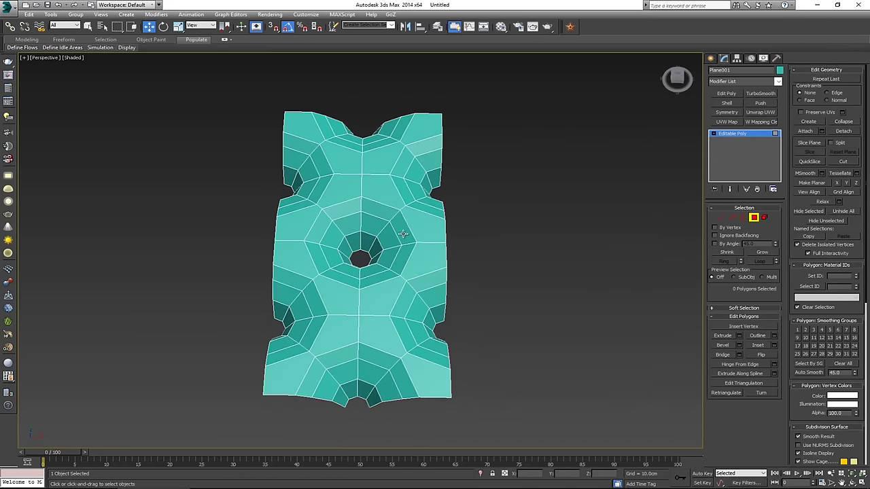
left_click(720, 217)
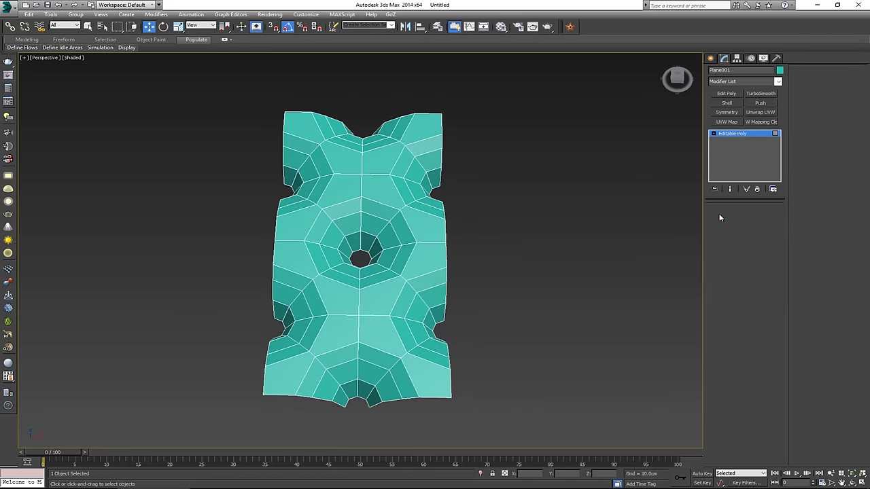
key("ctrl+a")
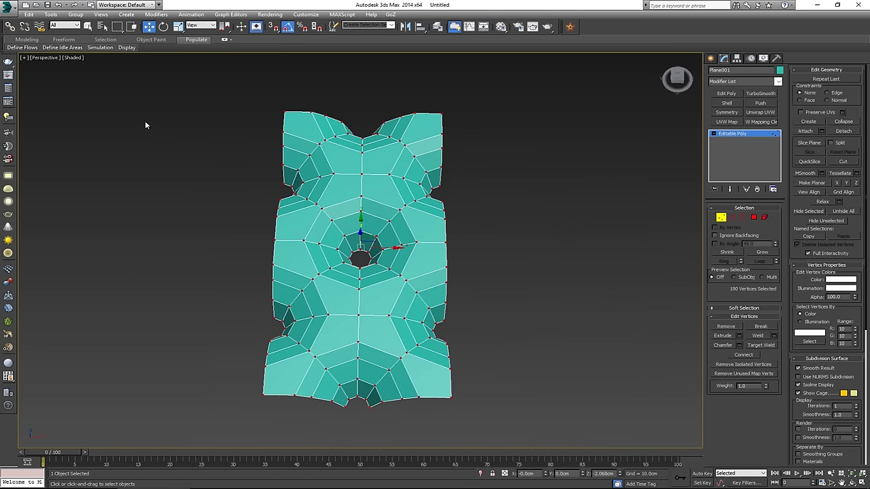
left_click(774, 335)
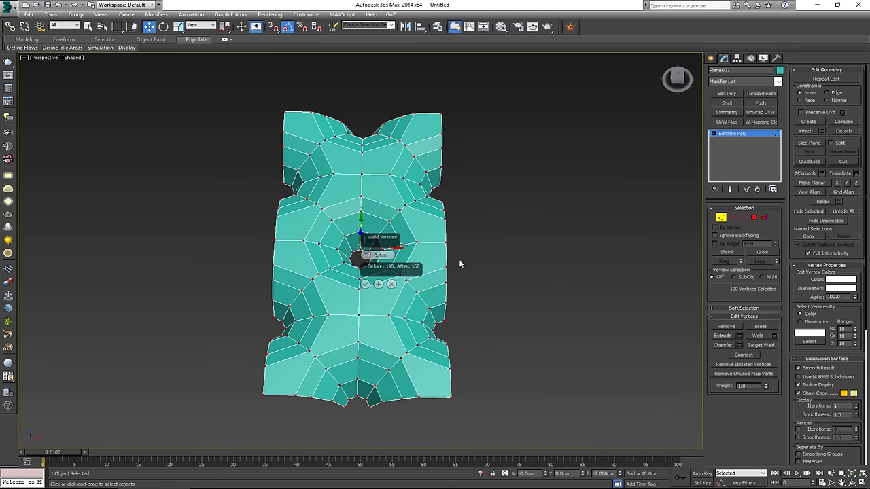
left_click(365, 285)
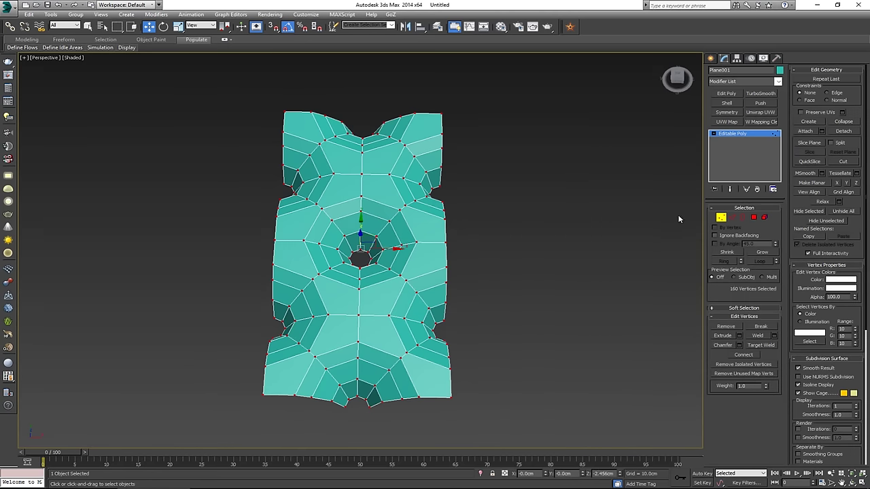
left_click(721, 217)
Apply a TurboSmooth modifier with 1 iteration to the tufted panel
left_click(760, 93)
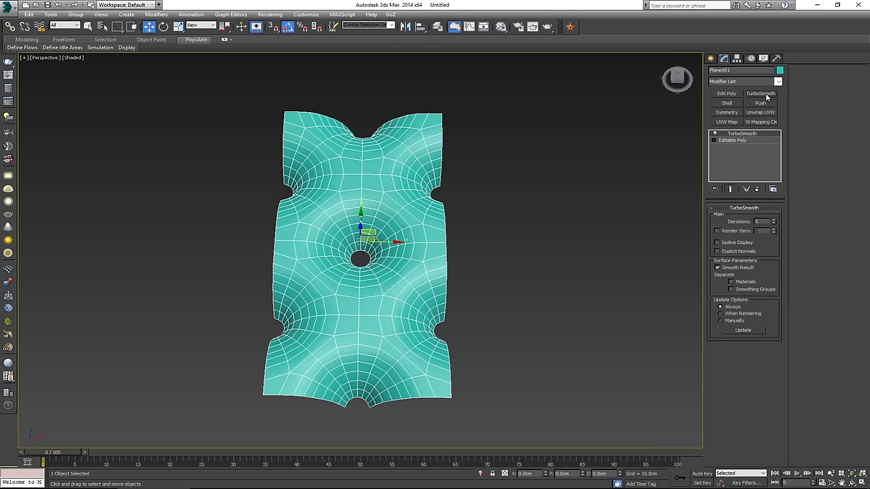
left_click(535, 198)
middle_click_drag(535, 198, 499, 242, "alt")
Frame the smoothed panel in all four viewports and examine its tufts from several angles
key("alt+w")
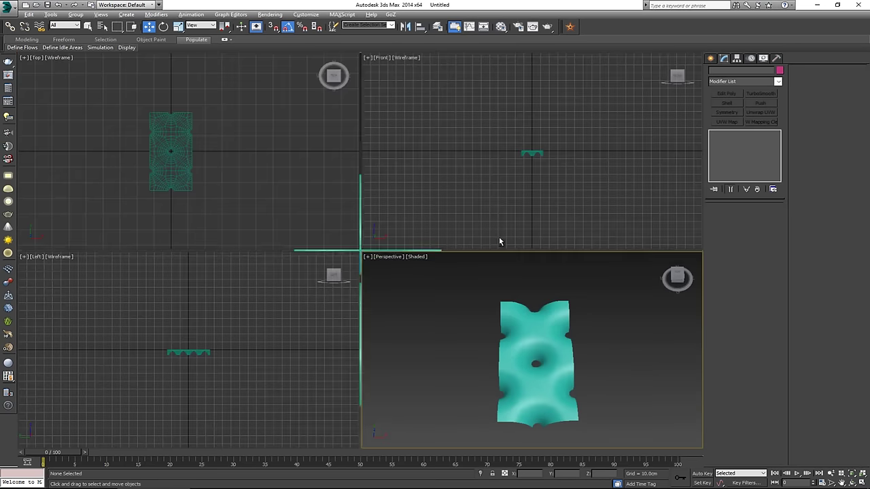
key("ctrl+shift+z")
left_click(271, 174)
left_click(338, 301)
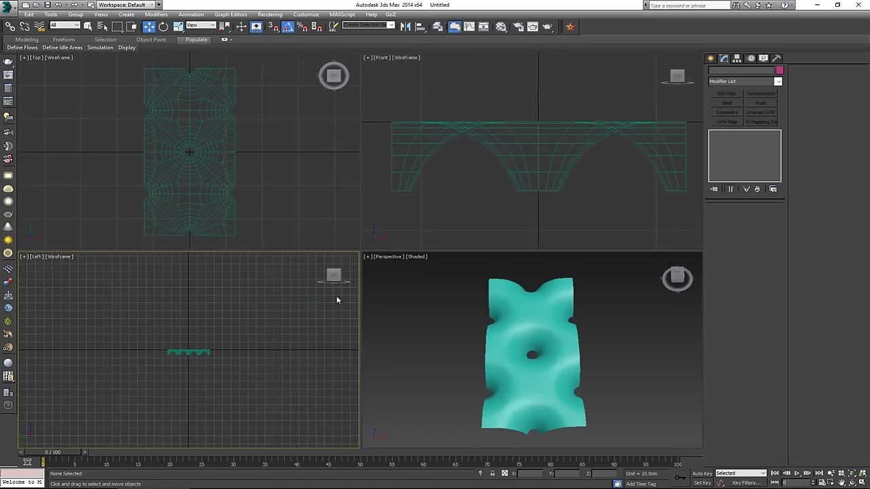
key("z")
left_click(449, 320)
middle_click_drag(449, 320, 471, 310, "alt")
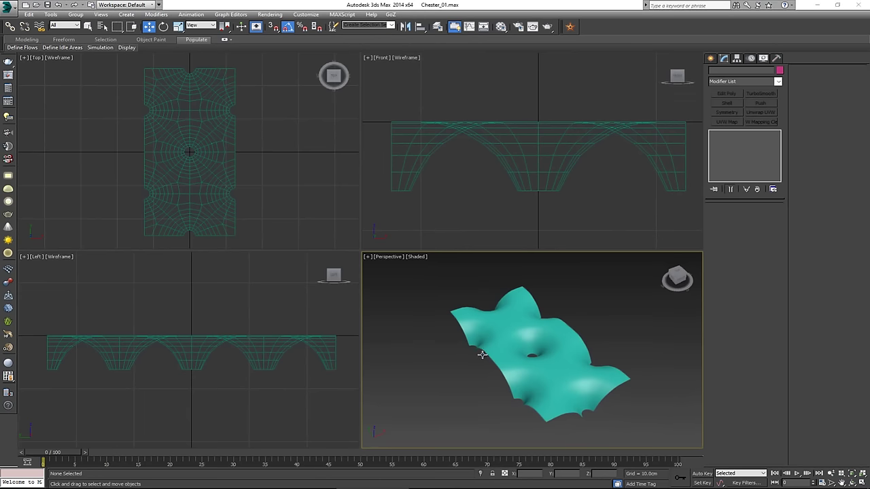
middle_click_drag(482, 354, 409, 343, "alt")
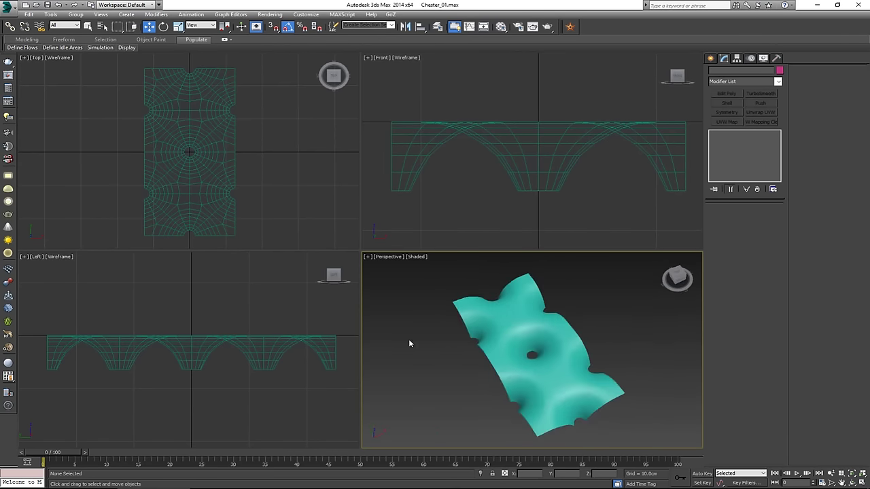
middle_click_drag(511, 299, 485, 321, "alt")
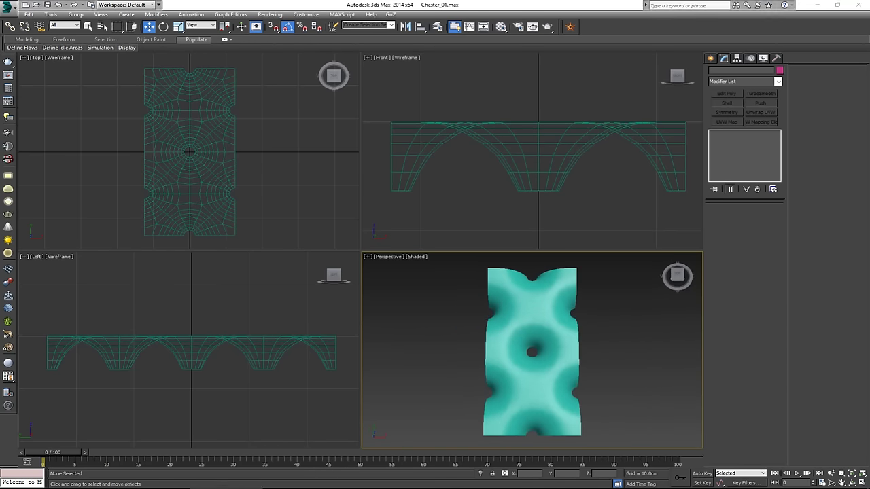
Switch to Windows Photo Viewer, place the Chesterfield door-panel photo beside the model and zoom in on its buttons and pleats
left_click_drag(0, 70, 257, 23)
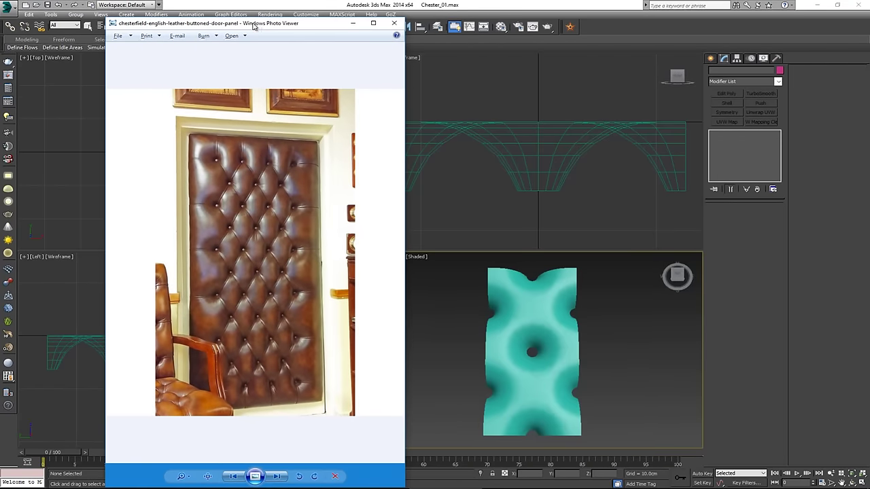
left_click_drag(256, 25, 167, 9)
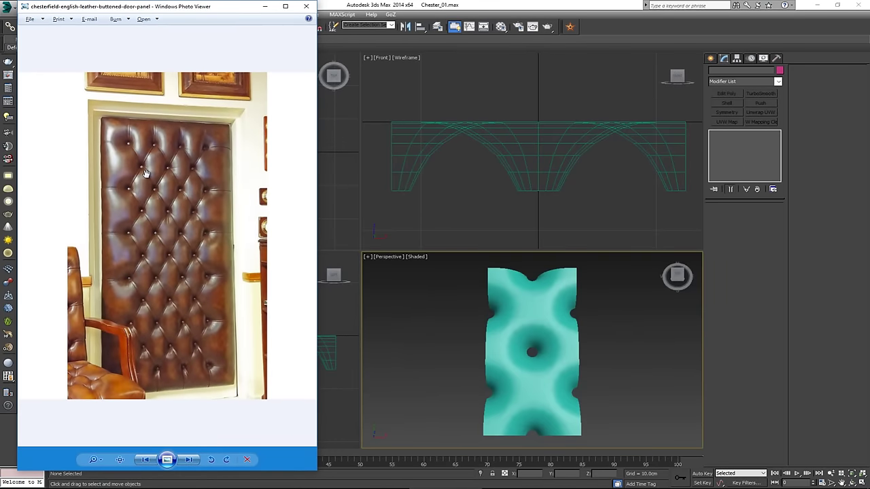
scroll(145, 174, "up", 5)
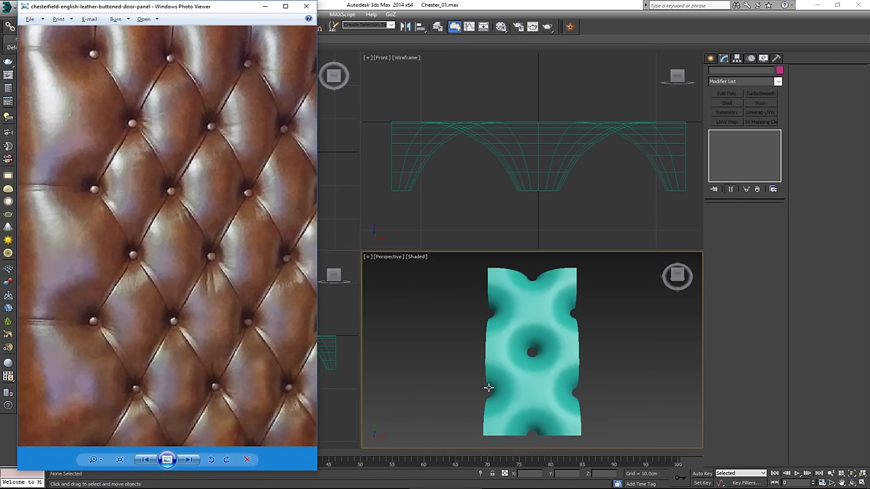
Switch back to 3ds Max and compare the panel's unsmoothed Editable Poly mesh with its TurboSmooth result around the central tuft
left_click(525, 369)
left_click(525, 369)
key("alt+w")
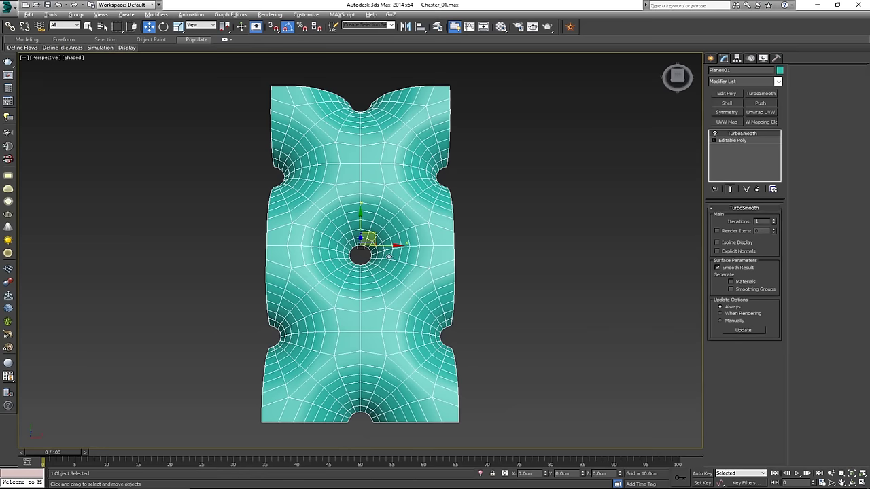
scroll(393, 267, "up", 3)
mouse_move(336, 303)
middle_mouse_down("alt")
mouse_move(346, 288)
mouse_move(334, 281)
middle_mouse_up("alt")
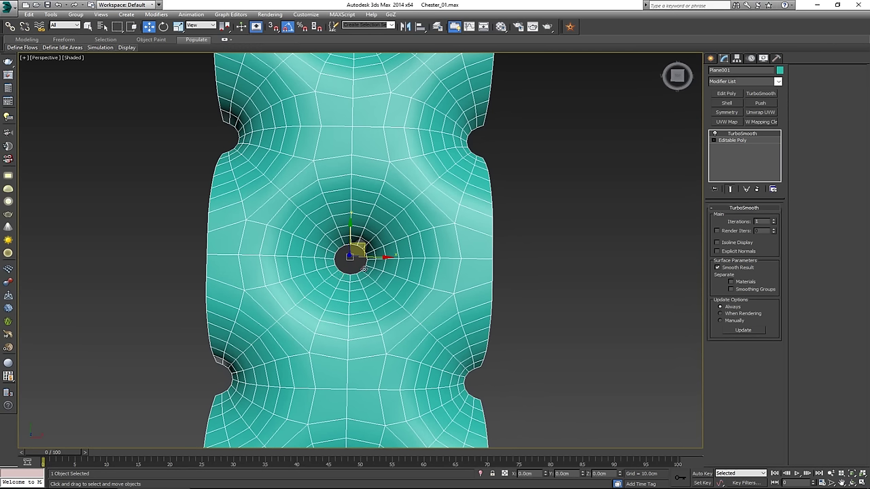
left_click(733, 141)
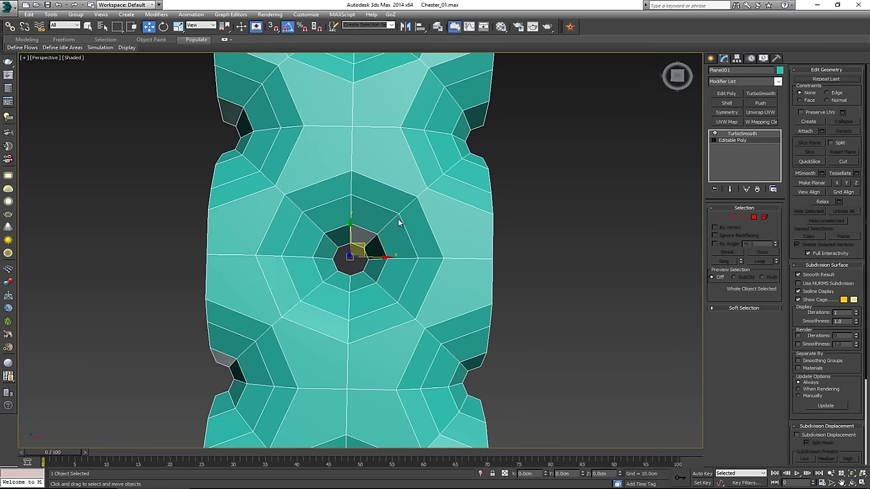
scroll(420, 216, "down", 3)
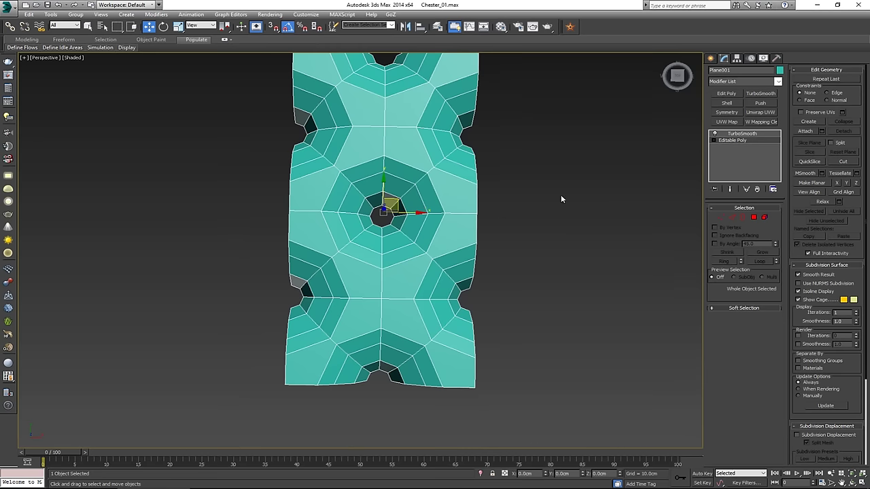
left_click(745, 136)
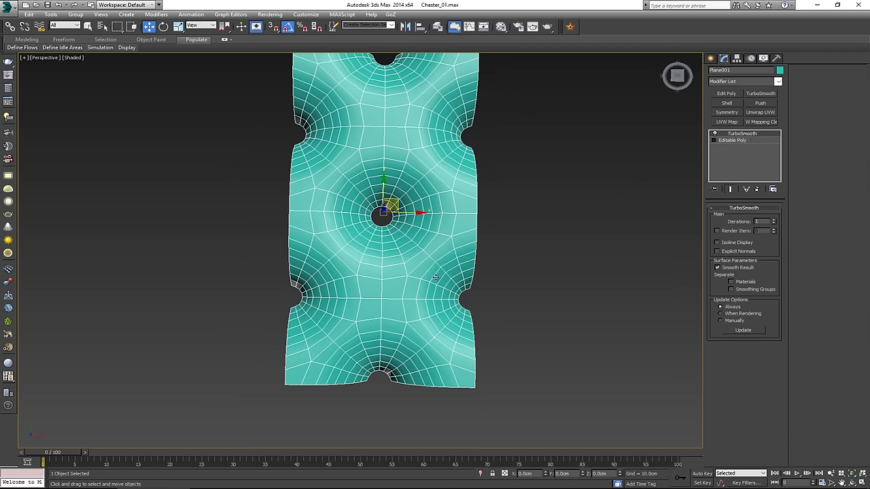
Remove the TurboSmooth modifier from the tufted panel
left_click(760, 190)
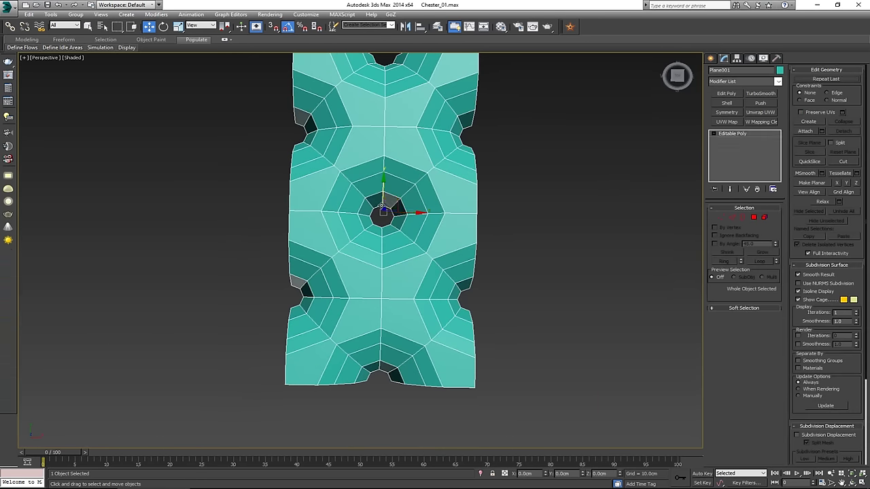
scroll(389, 278, "up", 5)
scroll(343, 241, "down", 4)
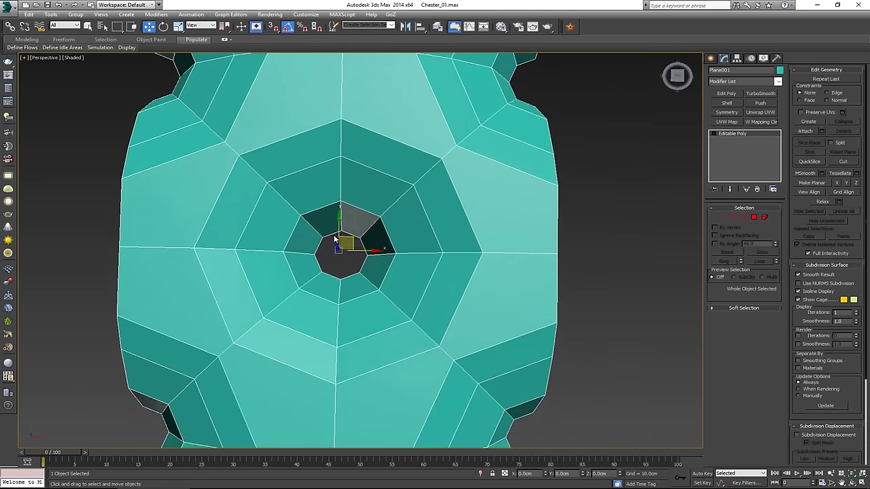
Keep a spare copy of the tufted panel beside the original, and select the original for editing
middle_click_drag(325, 198, 338, 274)
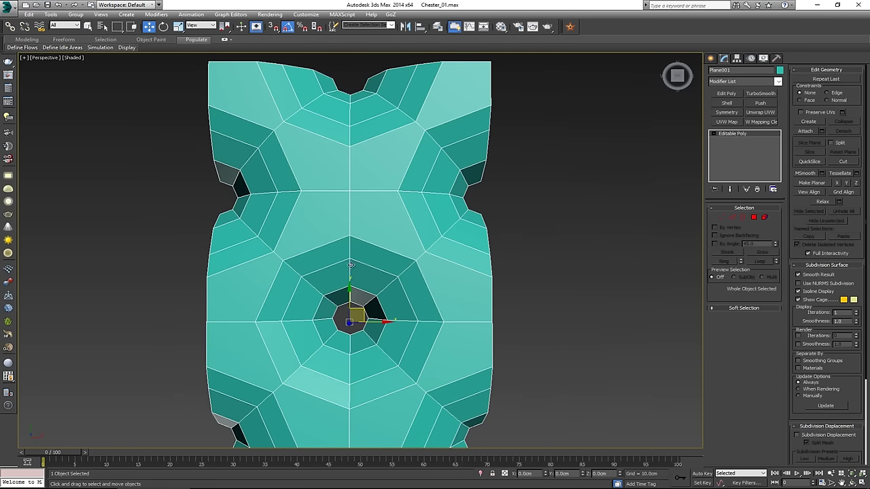
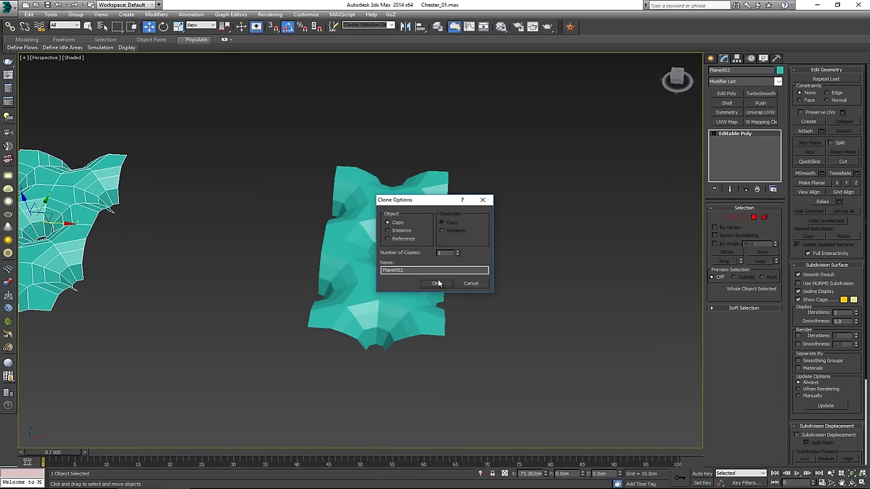
left_click(437, 283)
left_click(389, 257)
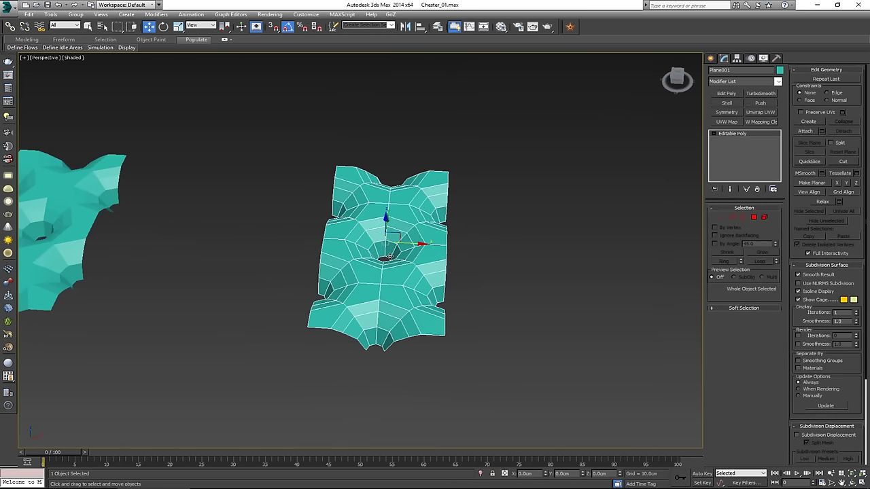
middle_click_drag(389, 257, 398, 310)
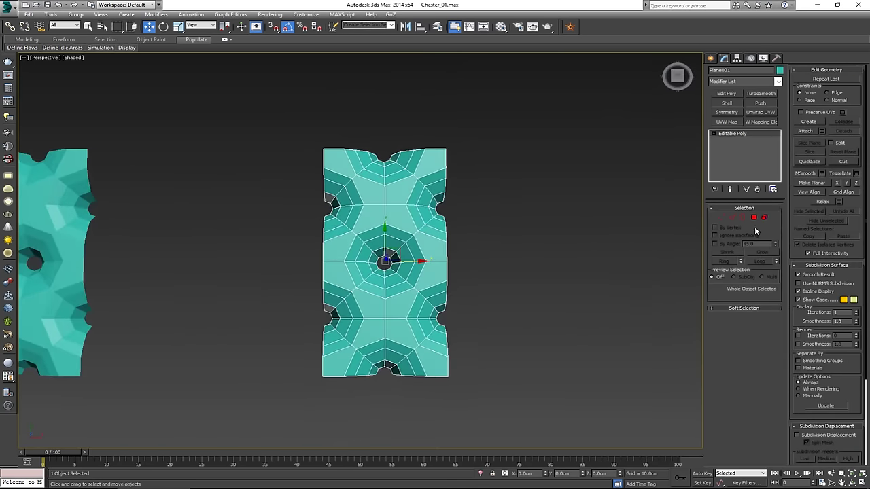
Delete the polygons of the partial tufts along the panel's lower side edges and bottom edge, keeping the flat connecting faces
left_click(753, 217)
key("4")
left_click_drag(470, 307, 418, 343)
key("Delete")
key("Delete")
left_click_drag(353, 339, 400, 353)
key("Delete")
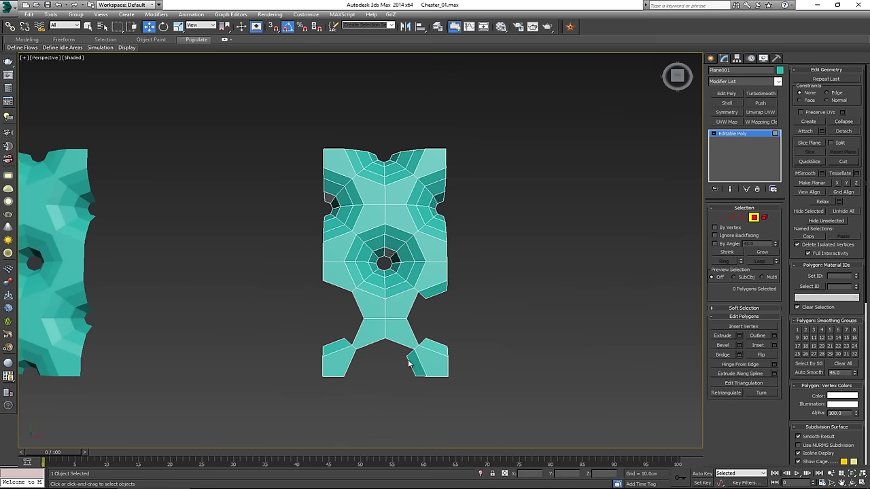
left_click(409, 361)
key("Delete")
left_click_drag(462, 335, 428, 343)
key("Delete")
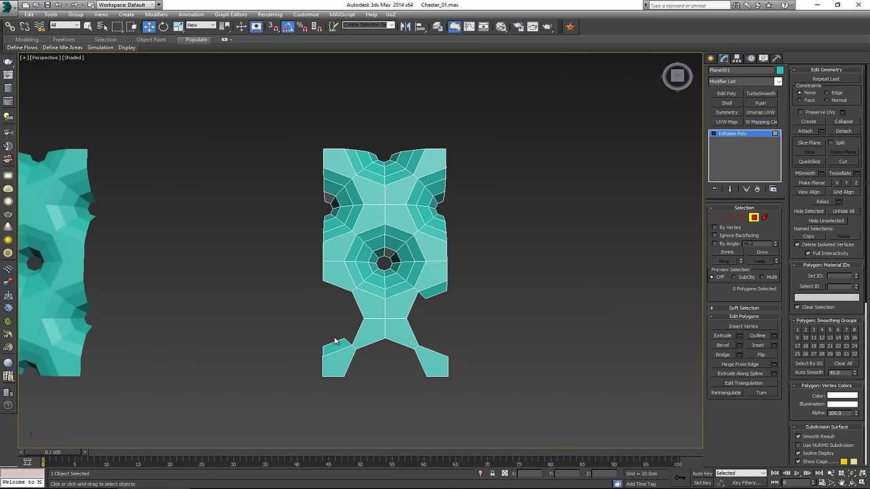
left_click_drag(335, 340, 347, 350)
key("Delete")
Delete the remaining polygons of the partial side and top-edge tufts in the Top view, leaving only the central tuft and flat faces
key("alt+w")
key("alt+w")
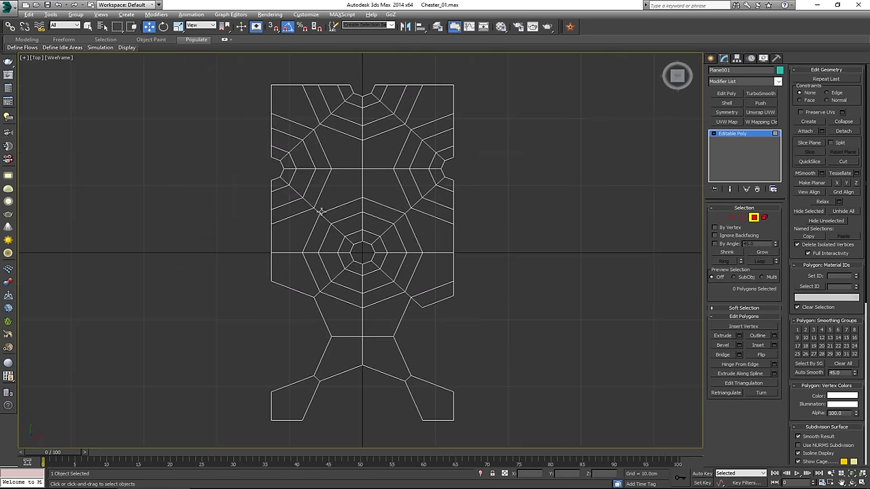
left_click_drag(441, 300, 439, 299)
key("Delete")
left_click_drag(417, 199, 433, 215)
key("Delete")
key("Delete")
left_click_drag(307, 198, 301, 208)
key("Delete")
key("Delete")
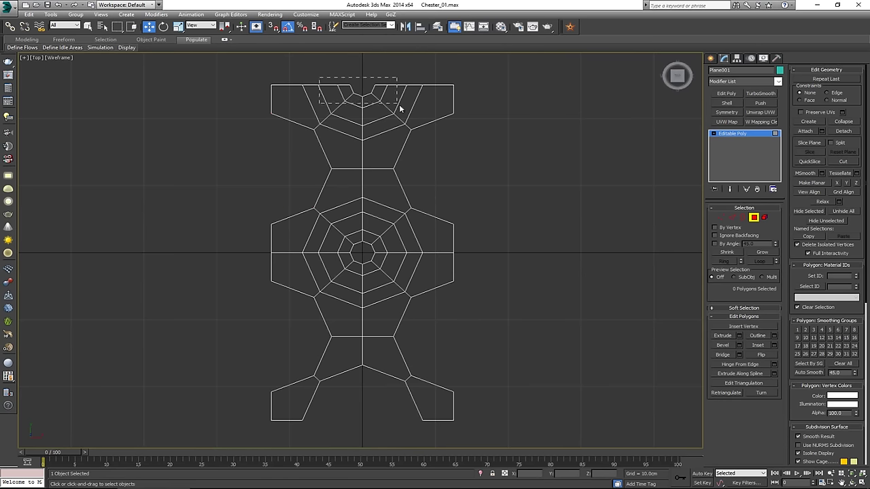
key("Delete")
left_click_drag(400, 108, 348, 133)
key("Delete")
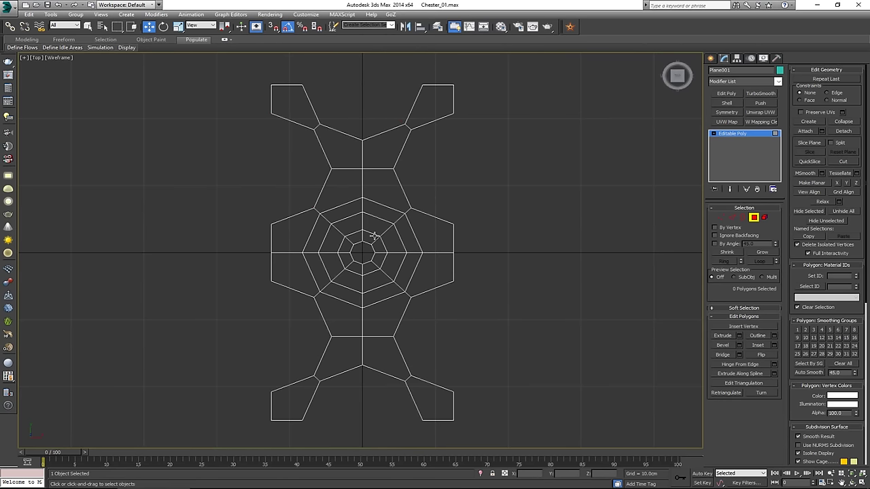
key("alt+w")
right_click(546, 354)
key("alt+w")
middle_click_drag(435, 293, 402, 276, "alt")
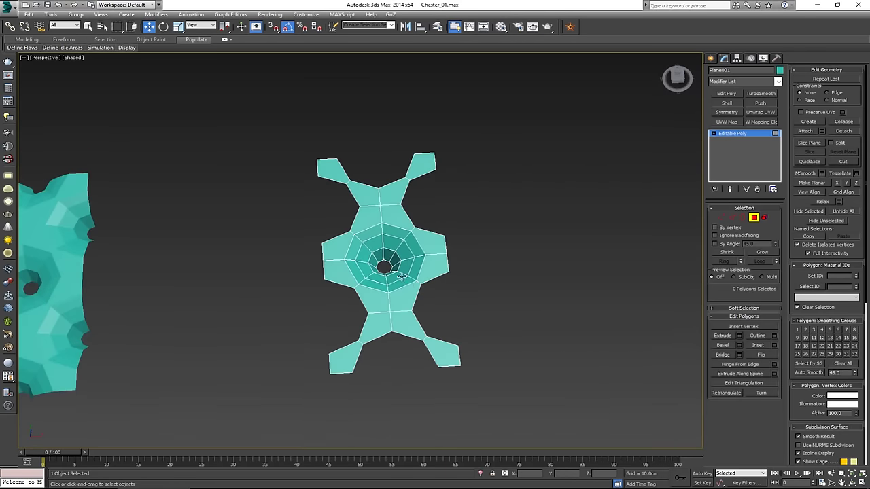
scroll(405, 251, "up", 2)
left_click(751, 217)
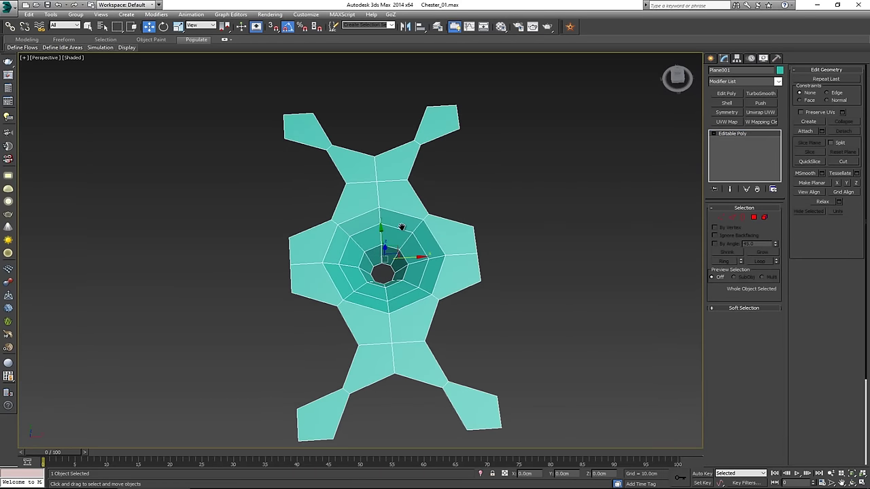
Use Swift Loop to insert flow-adjusted radial edges through two upper-left segments of the central tuft
key("z")
middle_click_drag(368, 233, 359, 279, "alt")
scroll(358, 230, "up", 4)
left_click(225, 40)
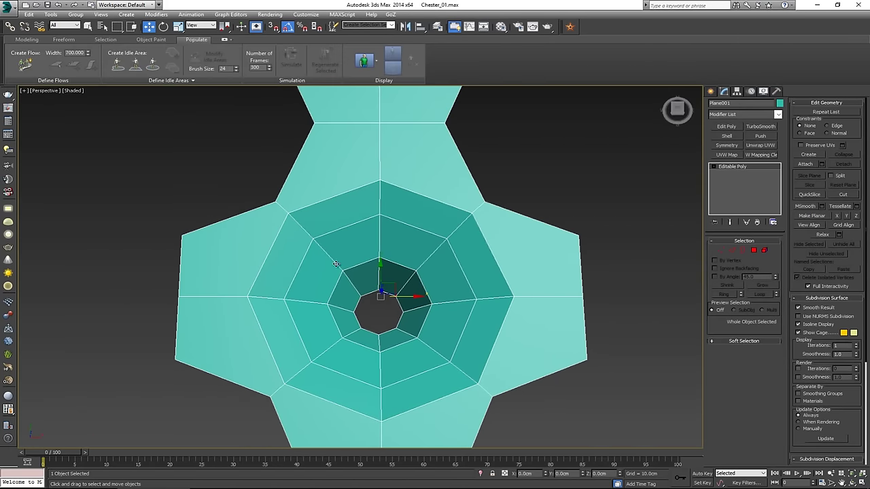
key("2")
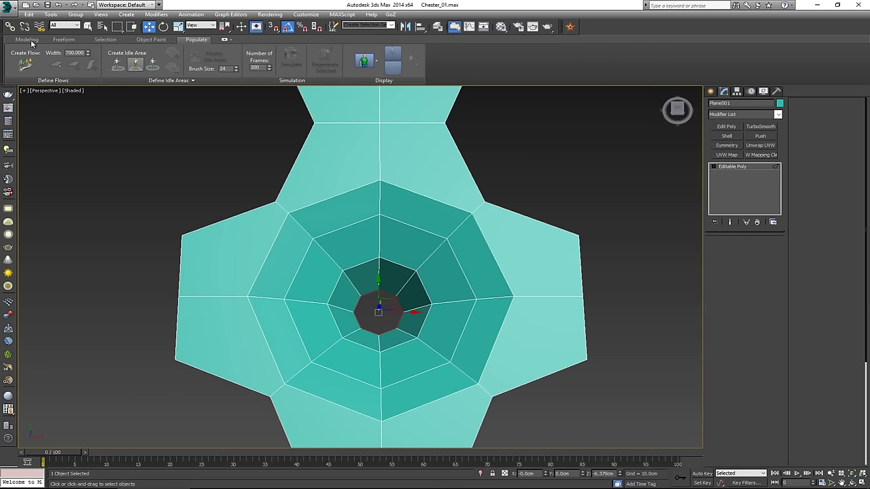
left_click(31, 39)
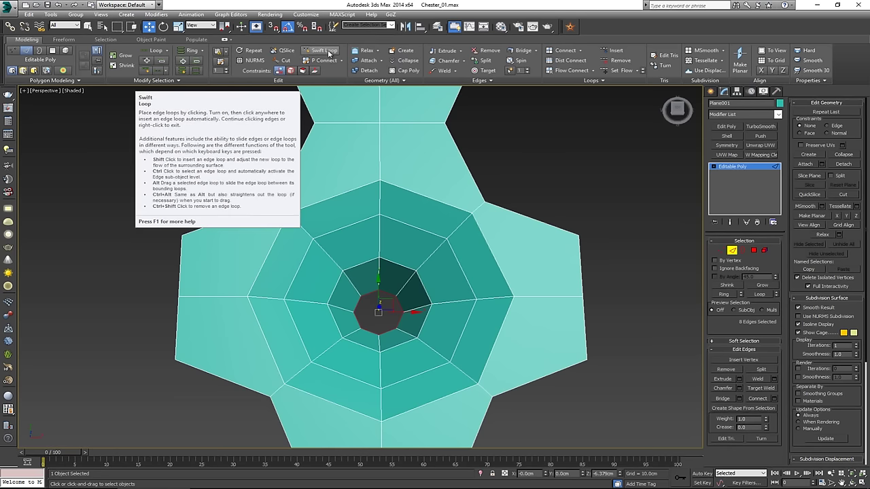
left_click(329, 53)
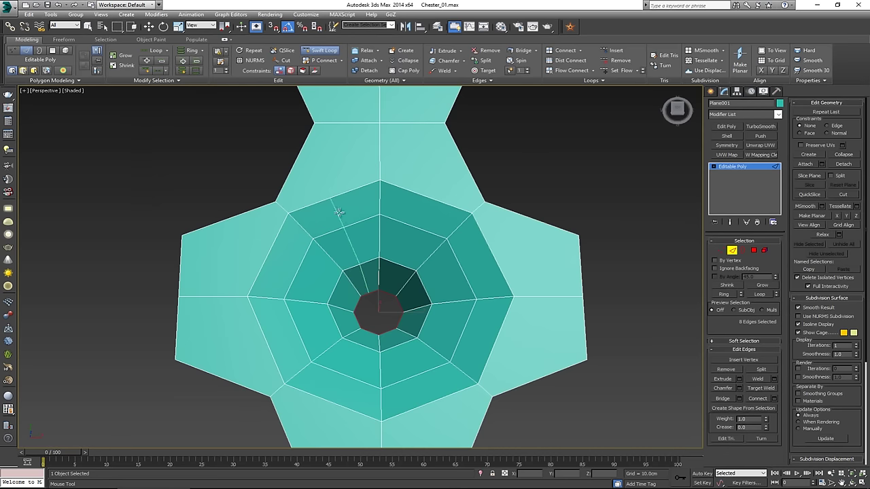
left_click(270, 259)
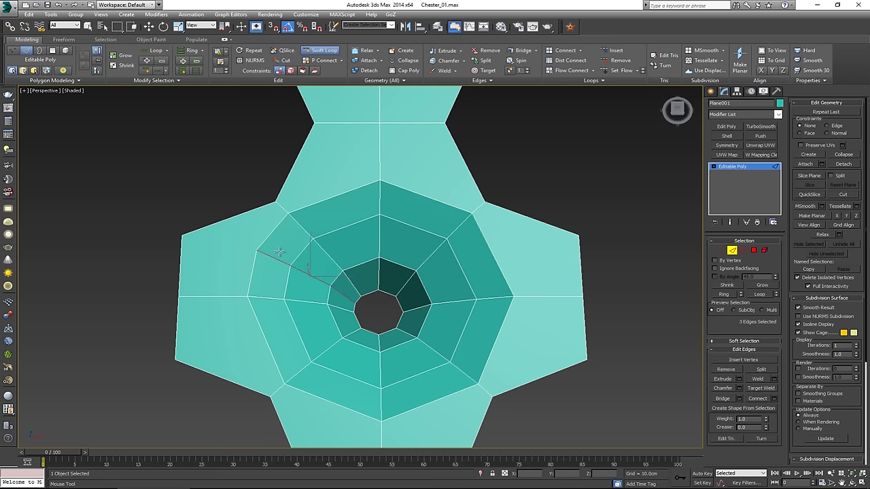
left_click(343, 214)
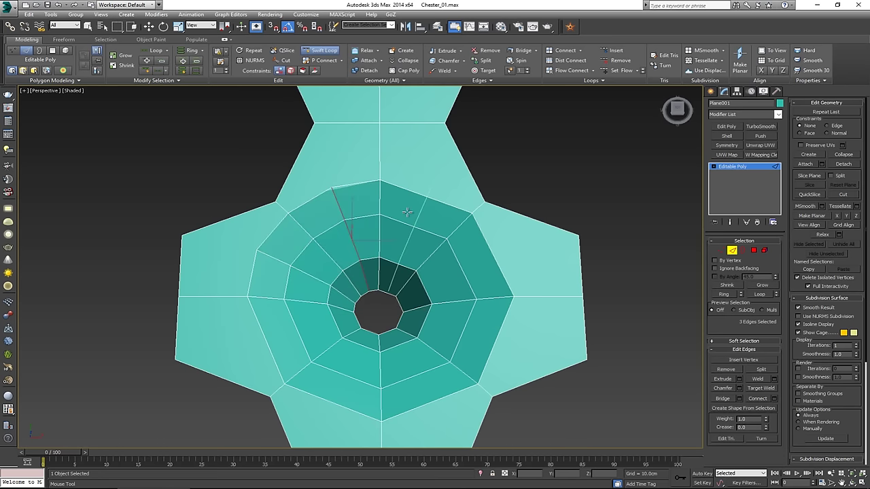
Insert flow-adjusted radial edges through the central tuft's six remaining segments with Swift Loop, rounding the whole tuft
left_click(487, 256, "shift")
left_click(499, 332, "shift")
left_click(414, 408, "shift")
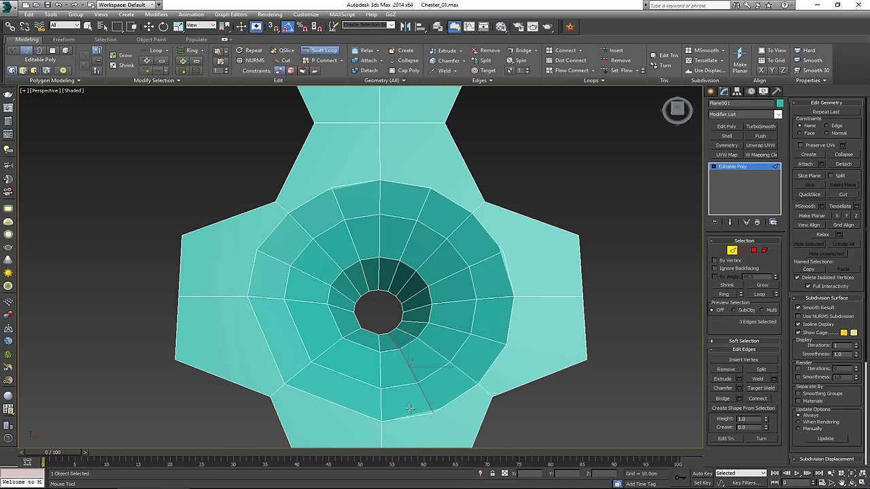
left_click(330, 400, "shift")
left_click(272, 338, "shift")
left_click(270, 316)
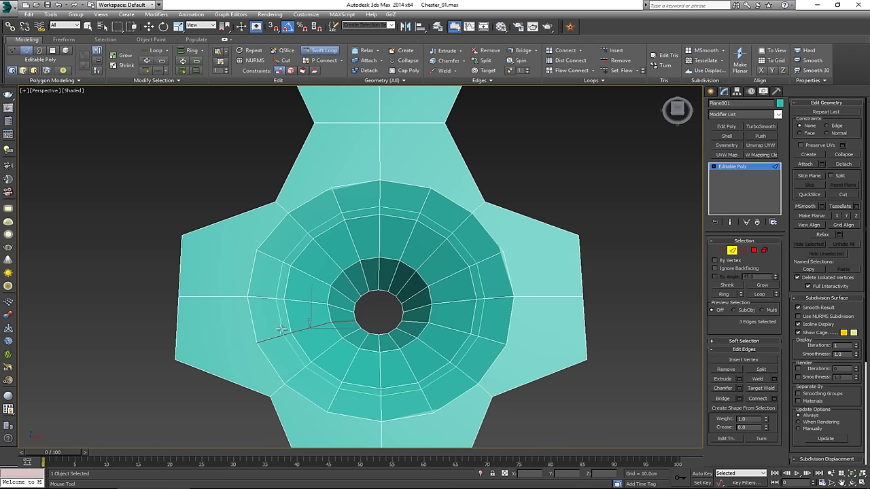
right_click(285, 328)
key("w")
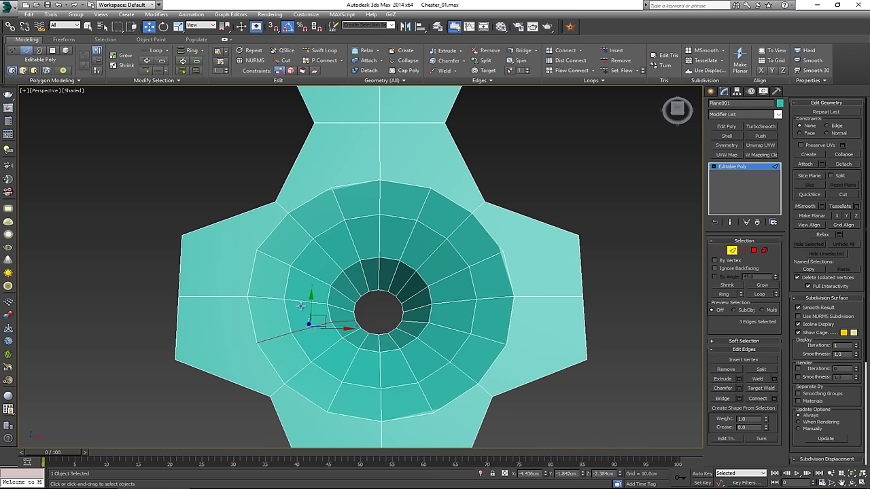
left_click(382, 314)
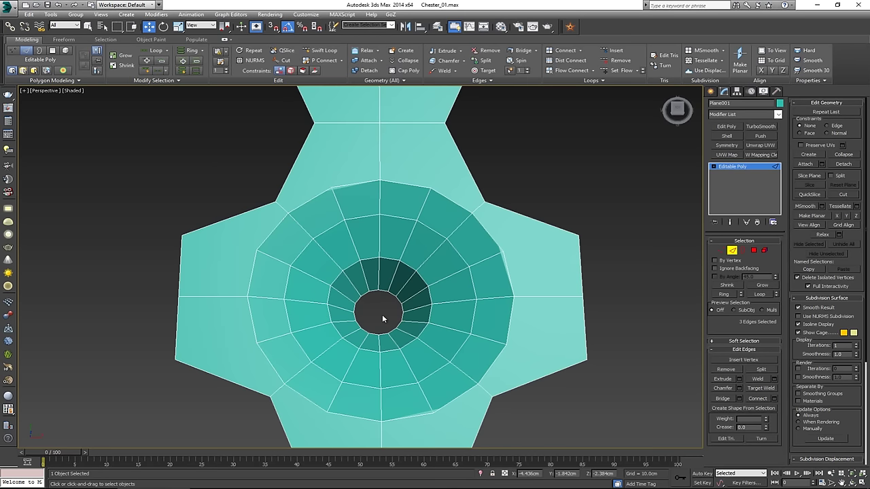
Select all three polygon rings of the central tuft by growing from its hole border, and detach them as a cloned object
middle_click_drag(378, 291, 378, 294)
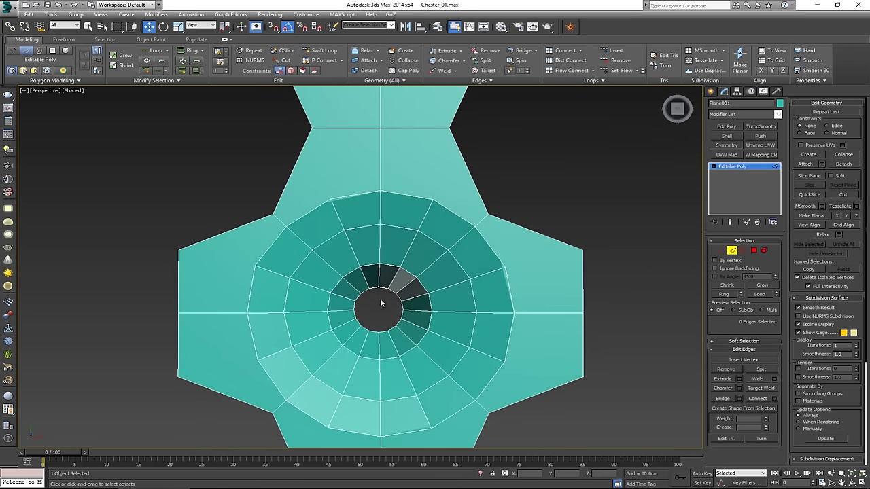
key("3")
left_click(388, 302)
scroll(388, 302, "down", 3)
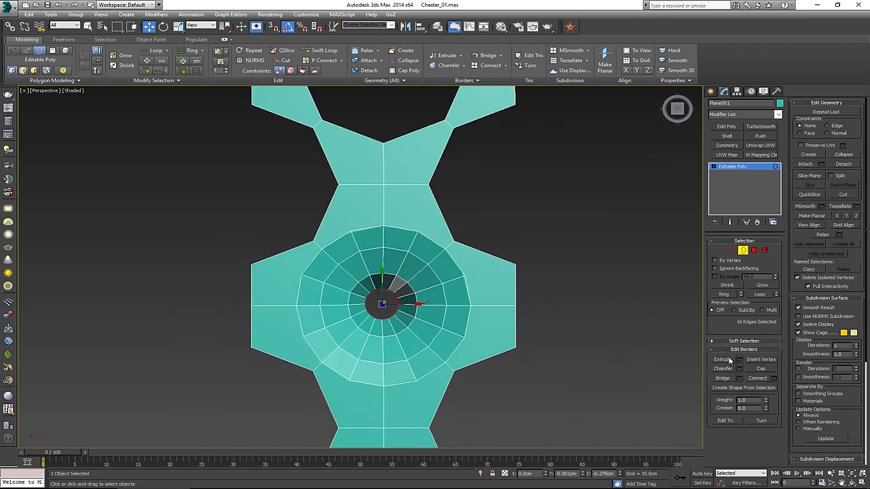
left_click(754, 250, "ctrl")
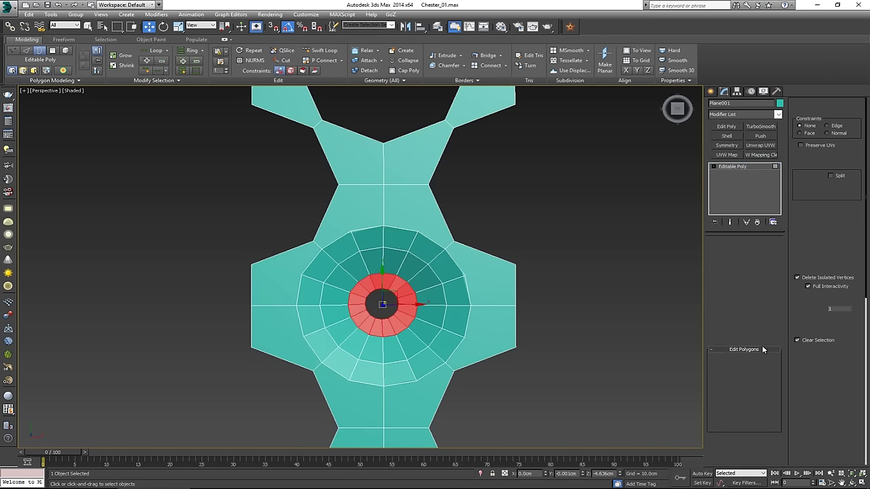
left_click(763, 286)
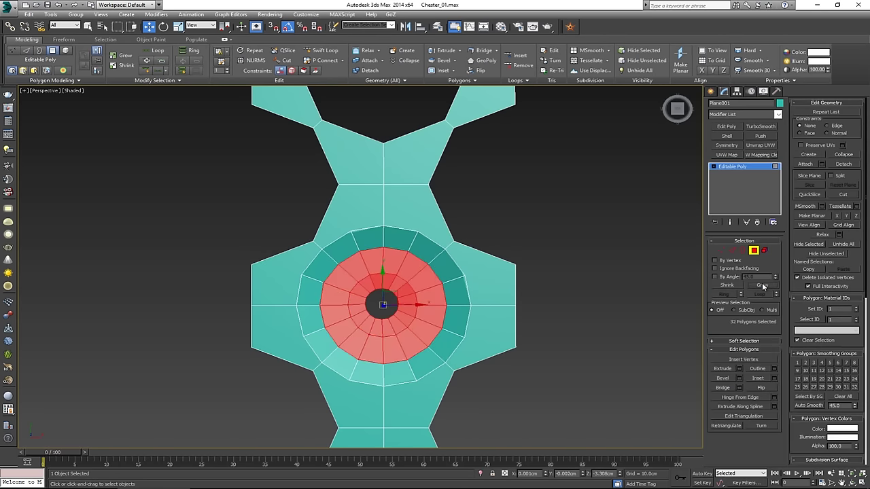
left_click(763, 285)
scroll(501, 317, "down", 2)
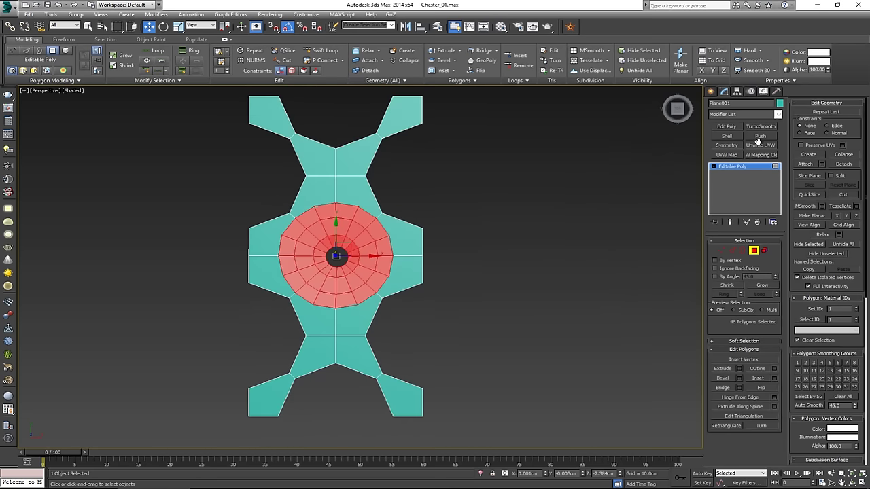
left_click(224, 39)
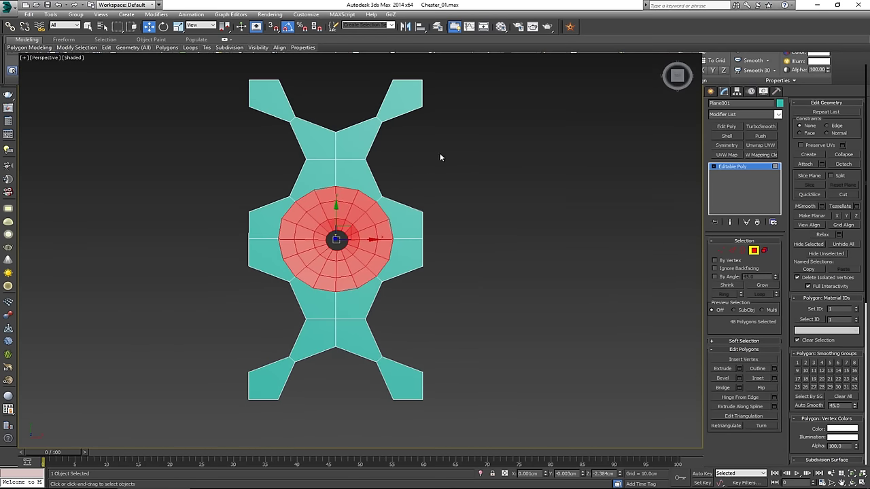
left_click(852, 131)
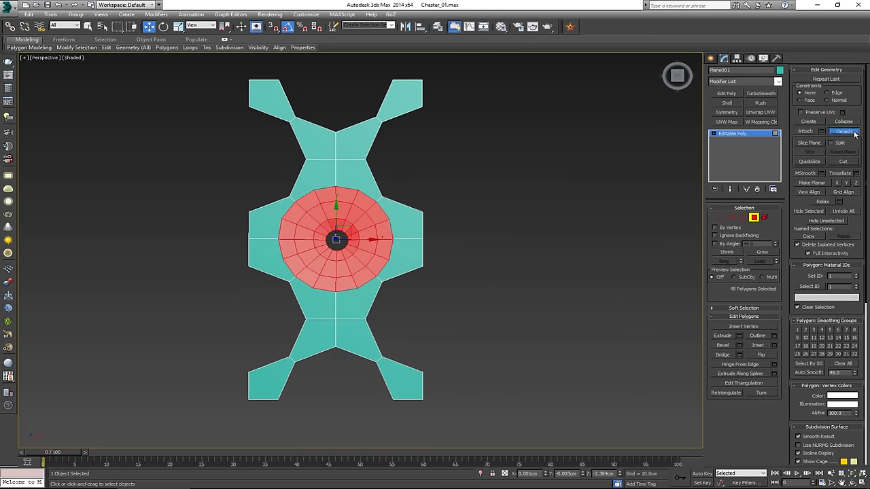
left_click(466, 251)
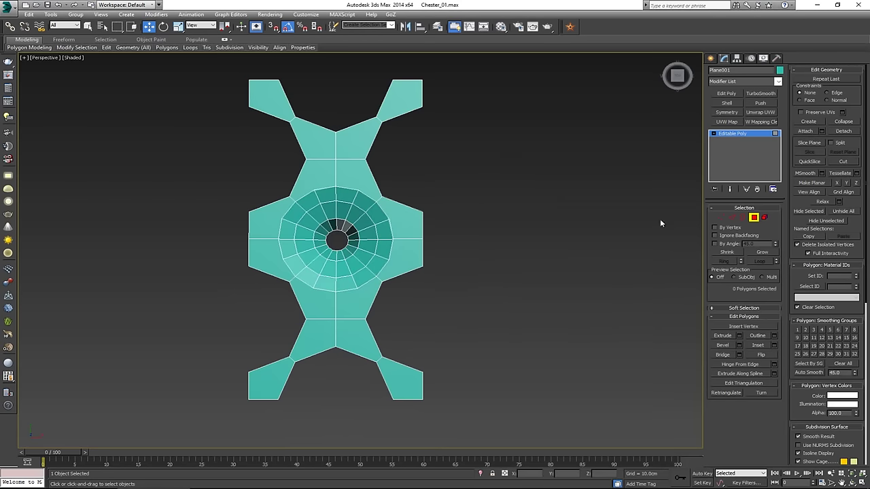
left_click(759, 215)
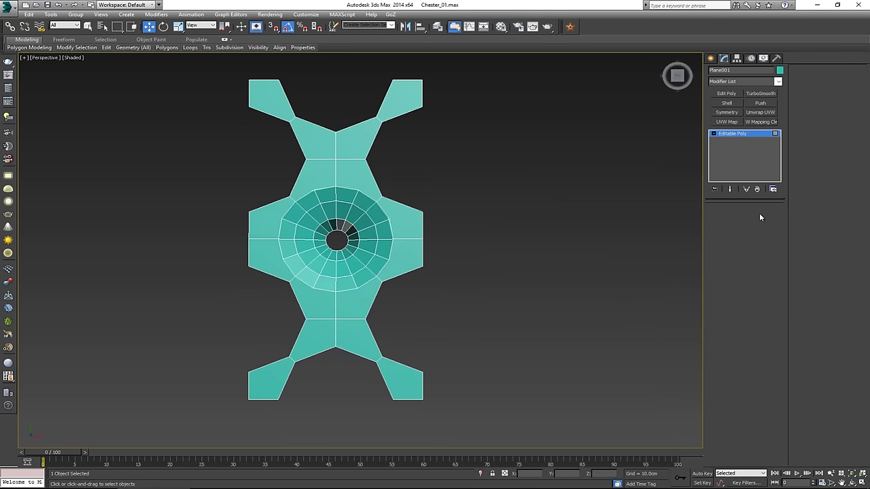
Move the detached tuft about 37.3 cm along X, clear of the panel
left_click(364, 234)
left_click_drag(358, 242, 619, 240)
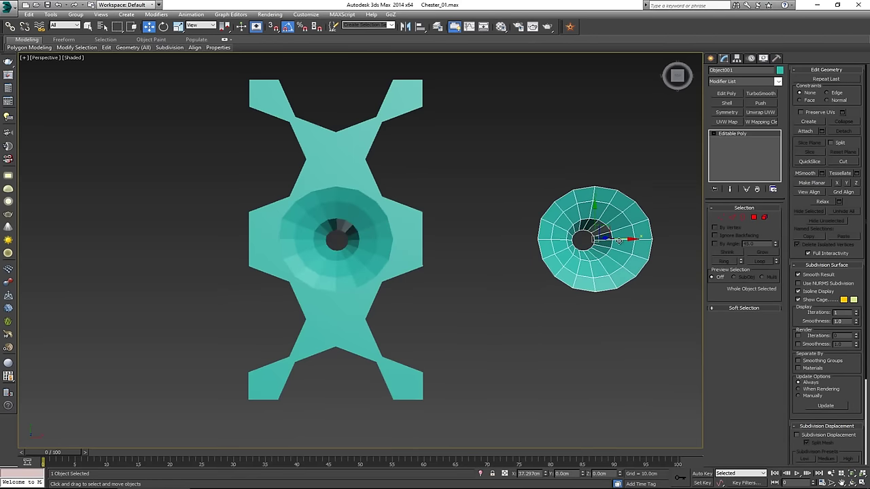
middle_click_drag(408, 198, 359, 229)
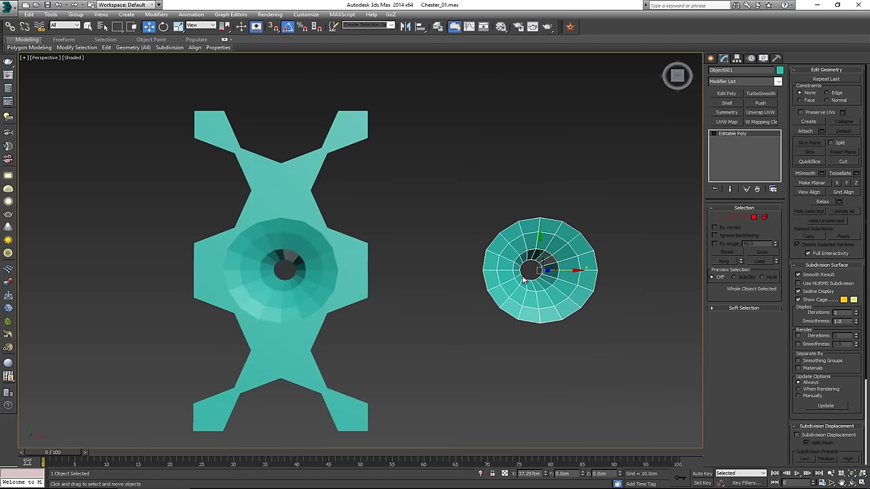
Copy the detached tuft with vertex snapping into the panel's upper-left and lower-left notches, at X -12.5 cm and Y ±12.5 cm
key("s")
mouse_move(551, 272)
left_mouse_down("shift")
mouse_move(281, 190)
mouse_move(249, 189)
left_mouse_up("shift")
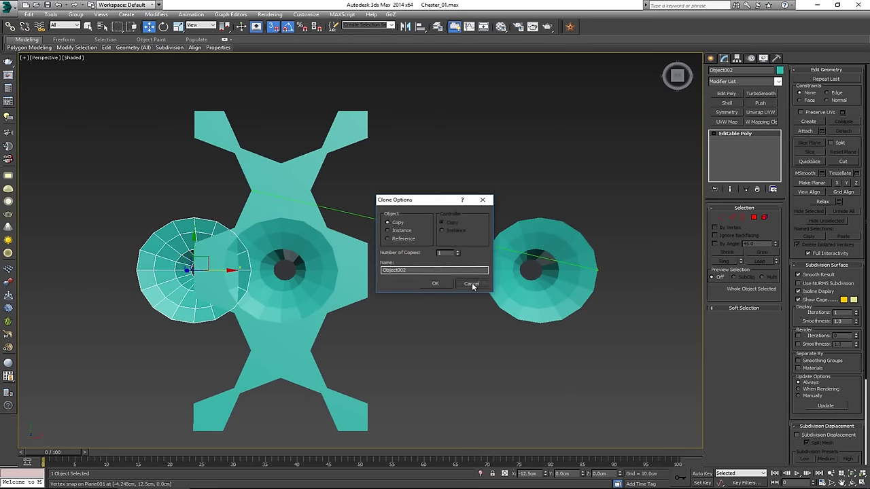
left_click(472, 283)
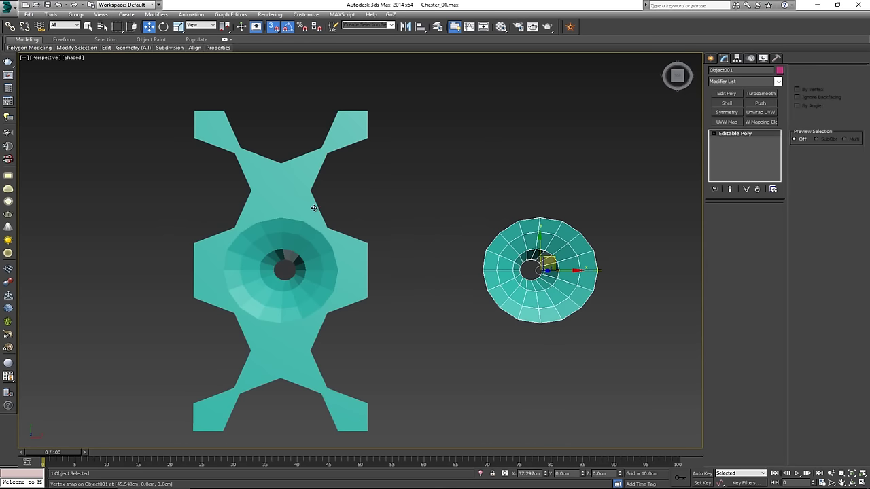
left_click_drag(595, 270, 249, 193, "shift")
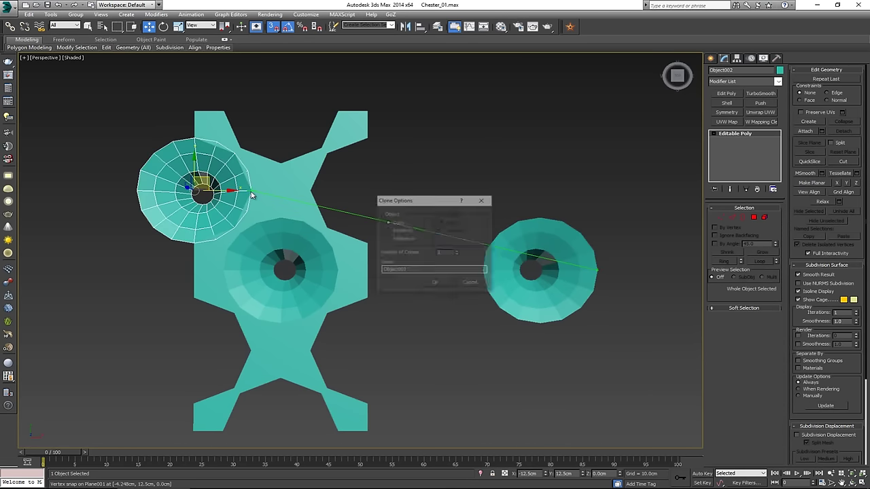
left_click(436, 284)
left_click(595, 270)
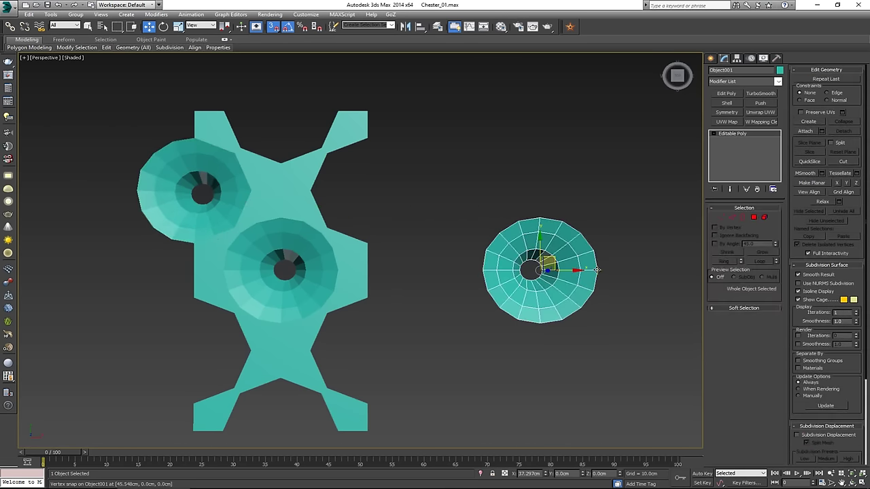
left_click_drag(596, 270, 250, 352, "shift")
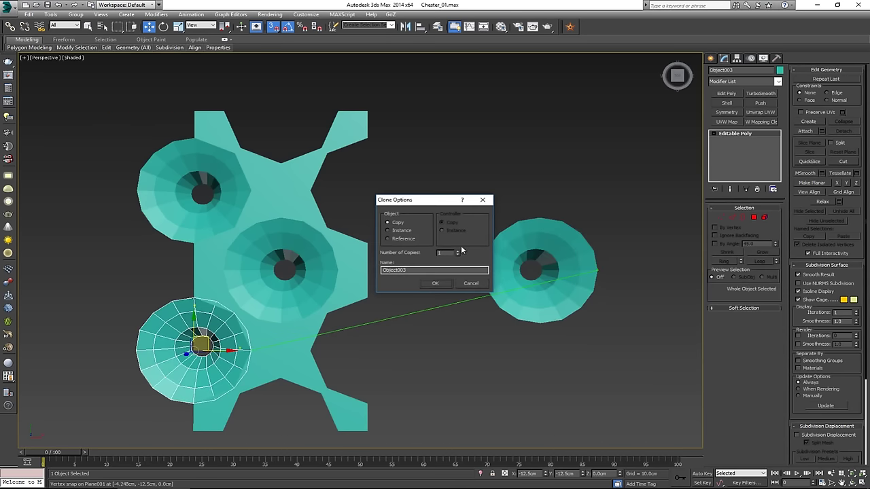
left_click(437, 283)
Copy the detached tuft into the panel's lower-right and upper-right notches, snapped at X 12.5 cm and Y ±12.5 cm
left_click(483, 268)
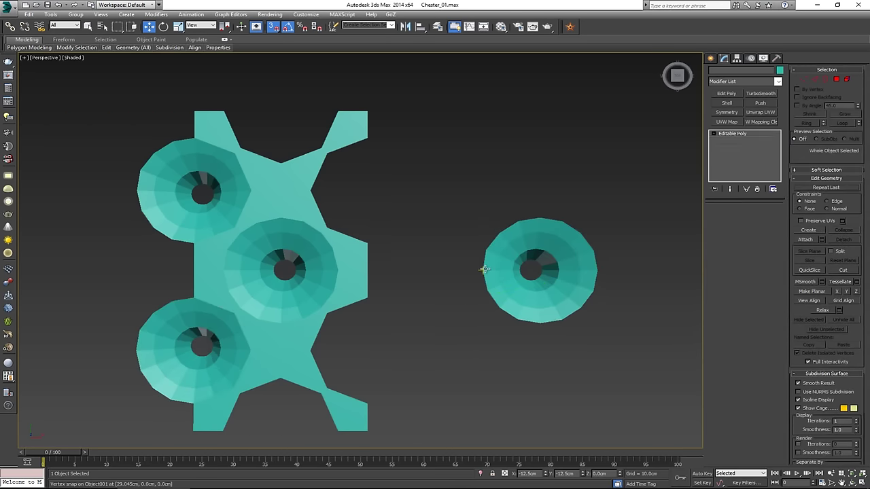
mouse_move(483, 270)
left_mouse_down("shift")
mouse_move(452, 297)
mouse_move(320, 356)
mouse_move(307, 349)
left_mouse_up("shift")
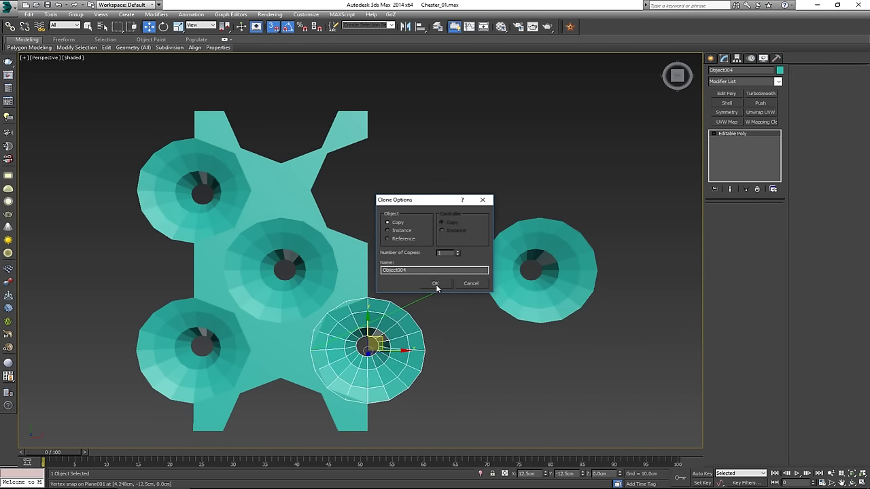
left_click(437, 286)
left_click(495, 265)
mouse_move(495, 265)
left_mouse_down("shift")
mouse_move(475, 266)
mouse_move(318, 193)
left_mouse_up("shift")
left_click(437, 285)
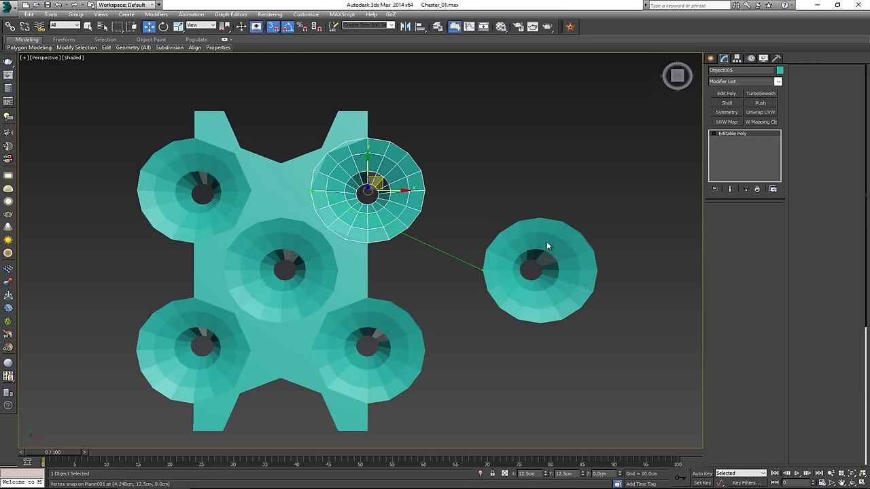
Copy the detached tuft into the panel's top and bottom center notches, snapped at Y 25 cm and -25 cm
left_click(539, 316)
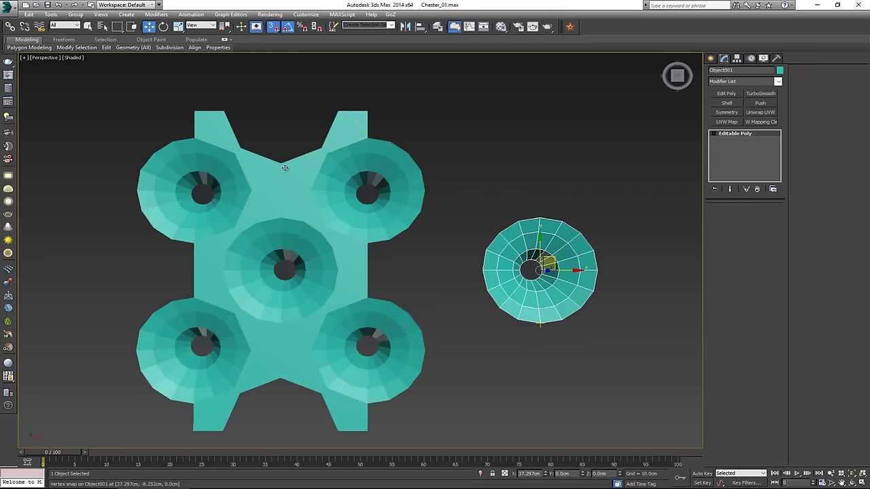
left_click_drag(540, 322, 278, 161, "shift")
left_click(437, 285)
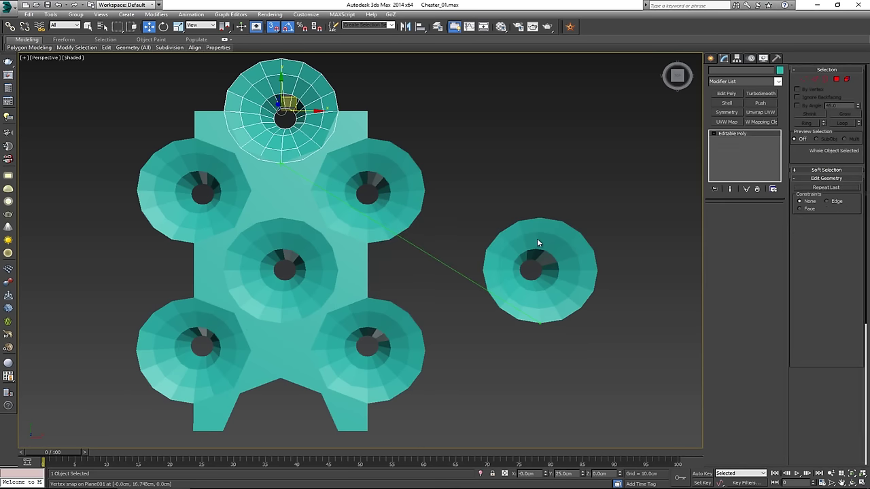
left_click(539, 231)
mouse_move(541, 219)
left_mouse_down("shift")
mouse_move(301, 355)
mouse_move(279, 382)
left_mouse_up("shift")
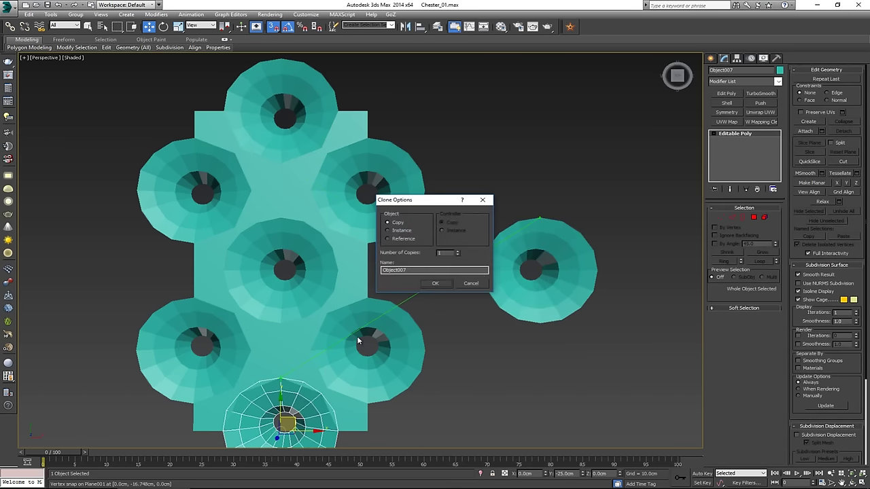
left_click(436, 286)
Show edged faces and, with snapping off, cut a vertex-level edge across the panel corner at the bottom tuft's upper left
scroll(338, 311, "up", 3)
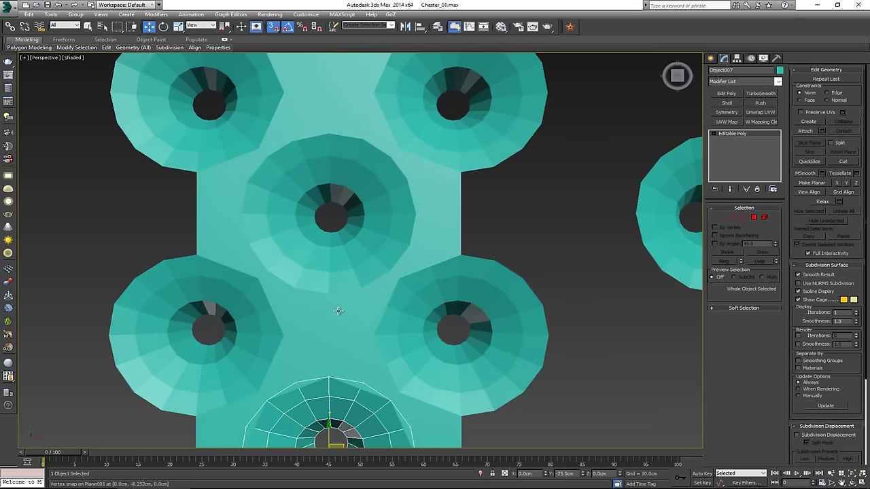
left_click(338, 310)
middle_click_drag(338, 310, 357, 303)
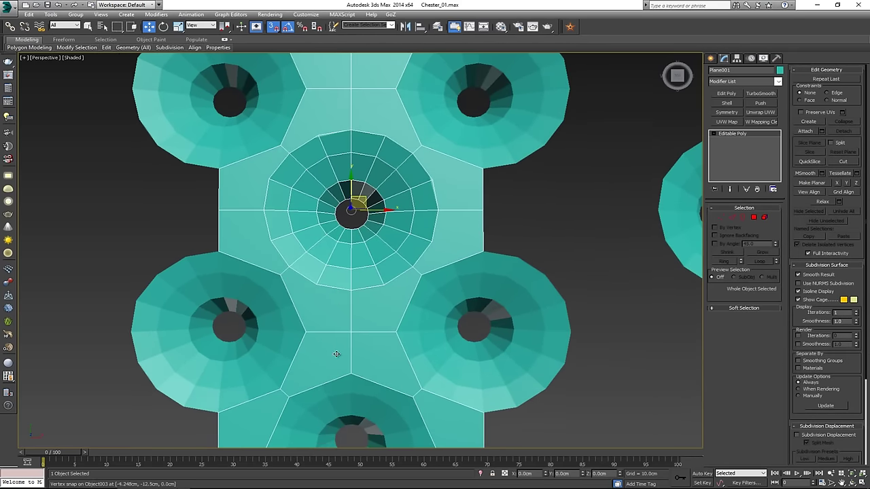
middle_click_drag(311, 358, 342, 244)
scroll(342, 245, "up", 2)
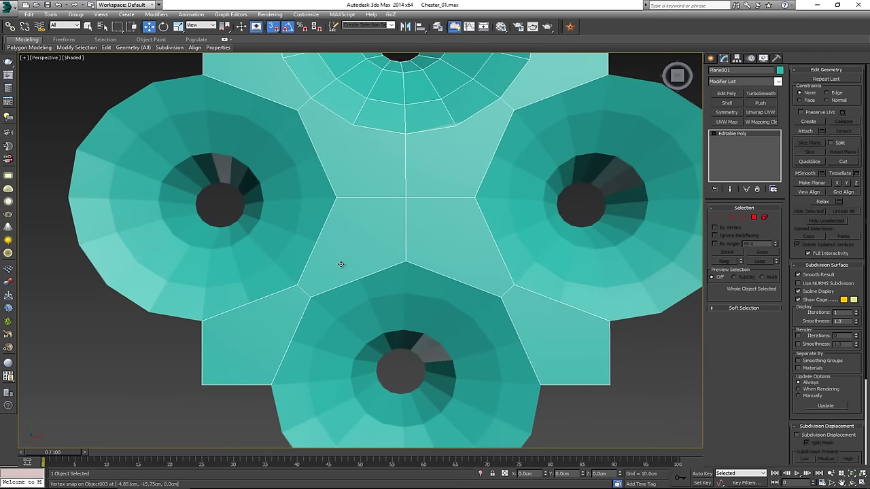
key("F4")
key("1")
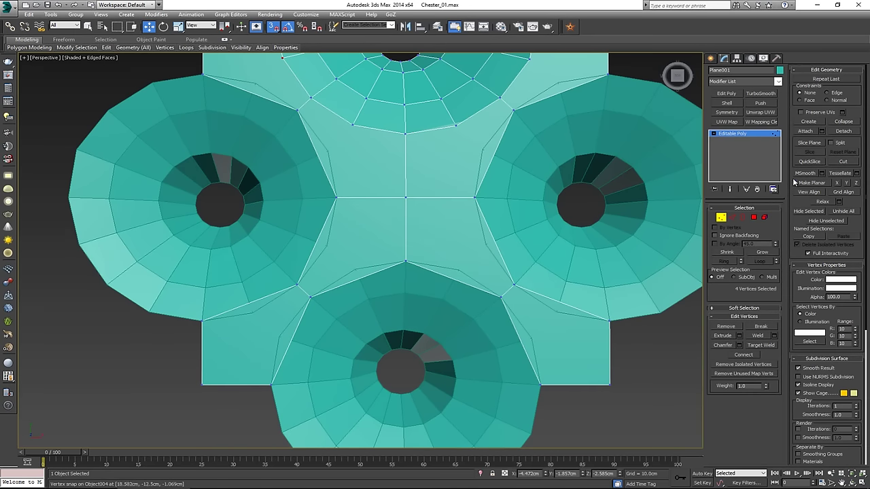
key("s")
left_click(844, 162)
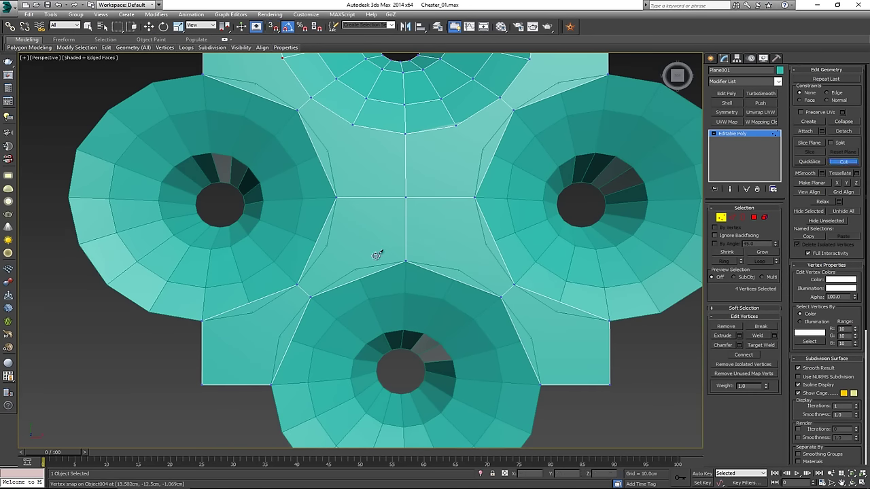
left_click(319, 242)
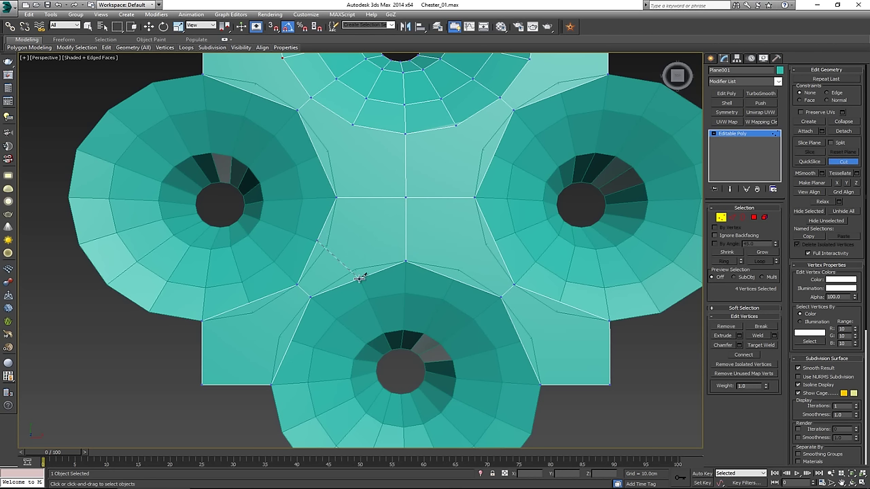
right_click(453, 283)
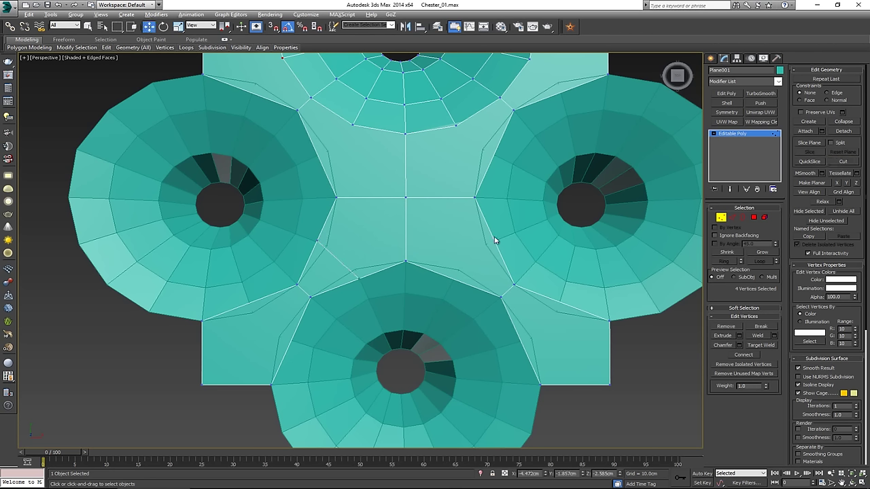
Cut matching edges across the remaining corners where the bottom tuft meets the lower-left and lower-right tufts
key("alt+c")
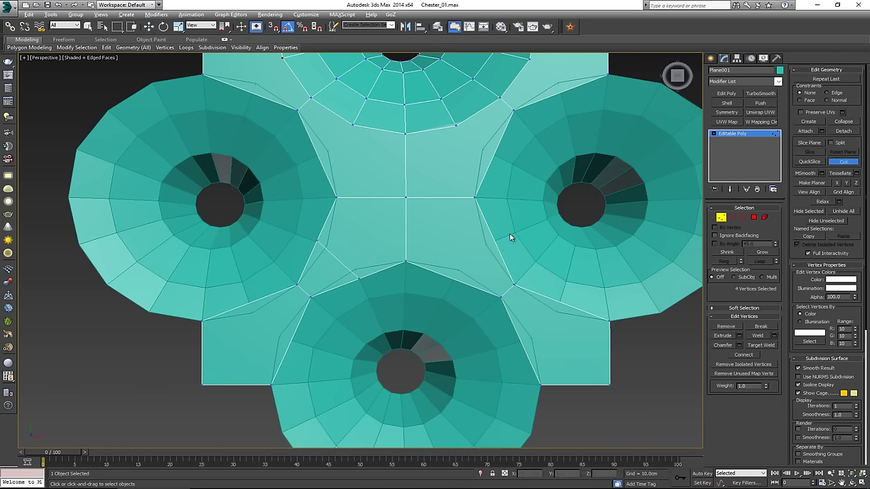
left_click(491, 239)
left_click(521, 342)
left_click(558, 301)
left_click(292, 339)
Cut edges from the central tuft's rim vertices to the panel border at its lower-left, lower-right and upper-right corners
middle_click_drag(319, 131, 306, 229)
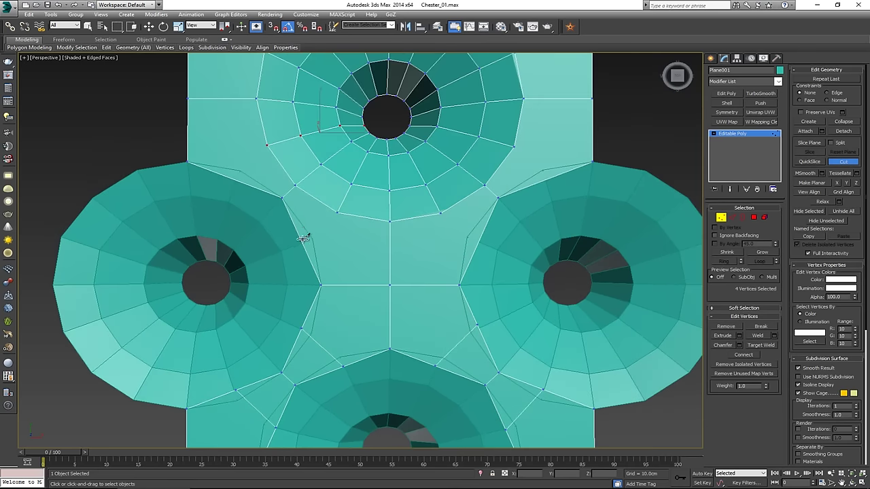
left_click(338, 213)
left_click(268, 145)
middle_click_drag(270, 145, 225, 183)
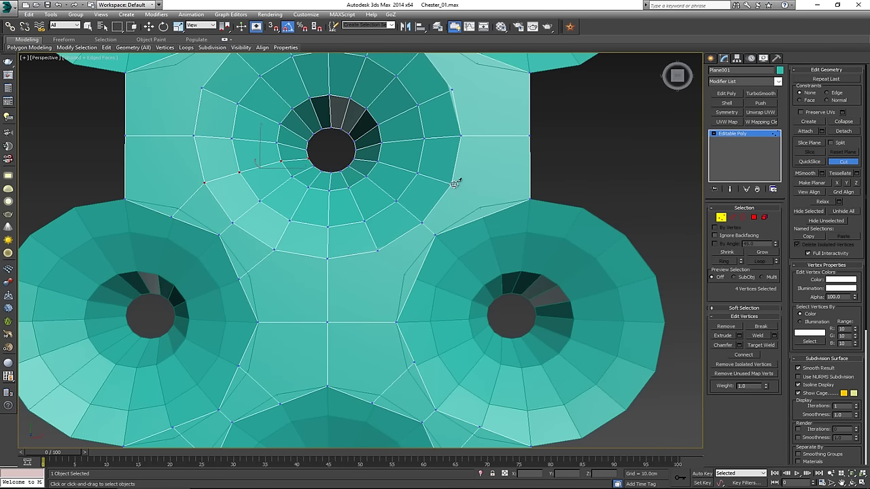
left_click(453, 184)
middle_click_drag(433, 138, 457, 213)
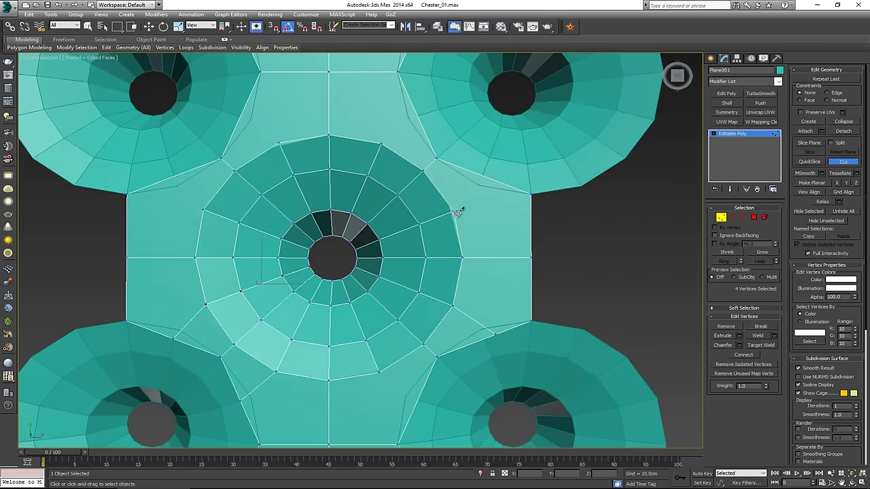
left_click(455, 210)
middle_click_drag(398, 149, 431, 214)
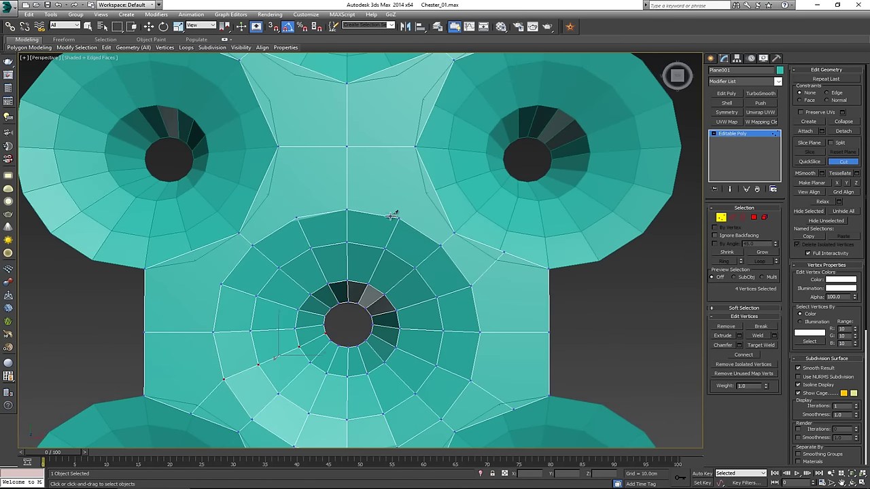
key("alt+q")
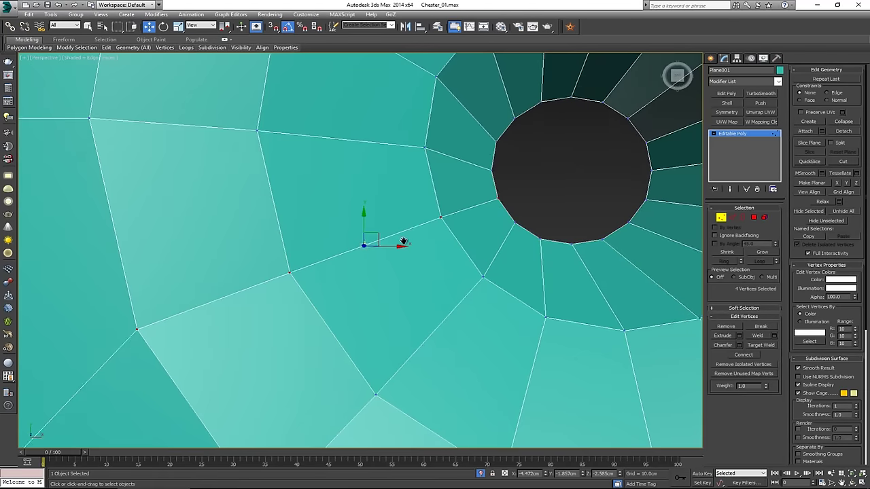
scroll(403, 240, "down", 8)
middle_click_drag(390, 222, 347, 255)
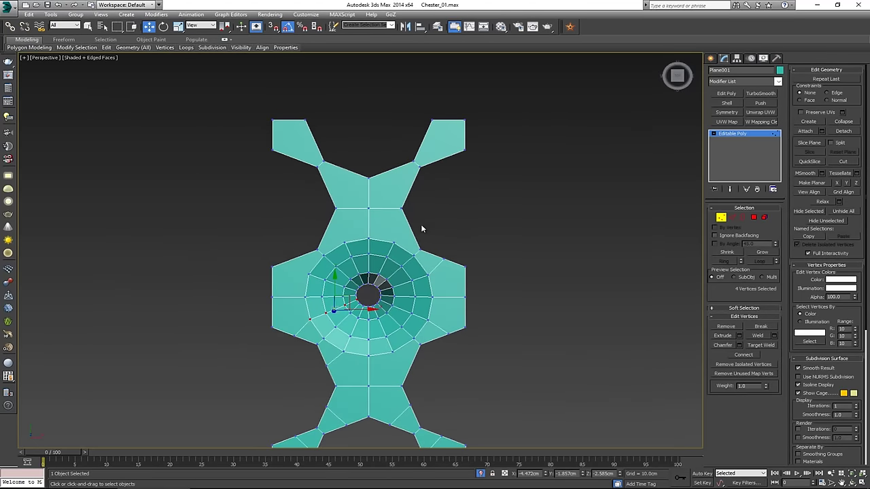
scroll(407, 226, "up", 4)
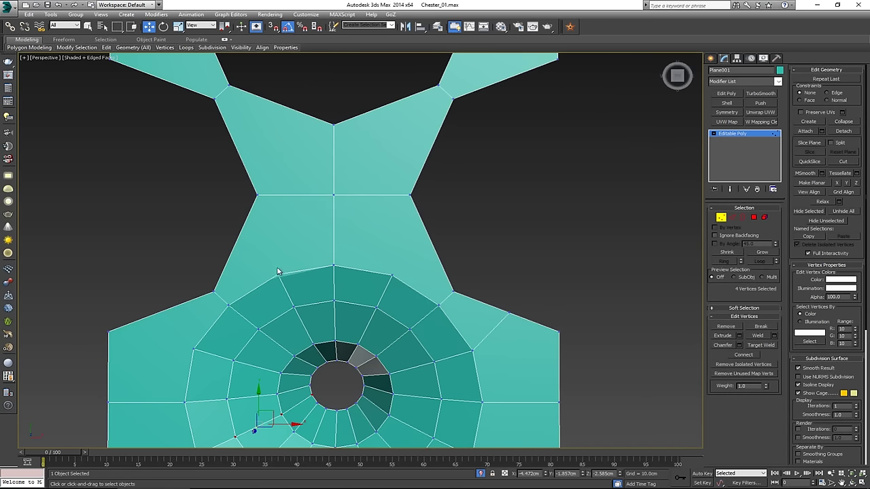
middle_click_drag(277, 271, 337, 244)
right_click(349, 237)
left_click(370, 179)
Cut two edges from the central tuft's upper-left rim vertices to the panel border beside the upper-left tuft
key("alt+c")
left_click(326, 247)
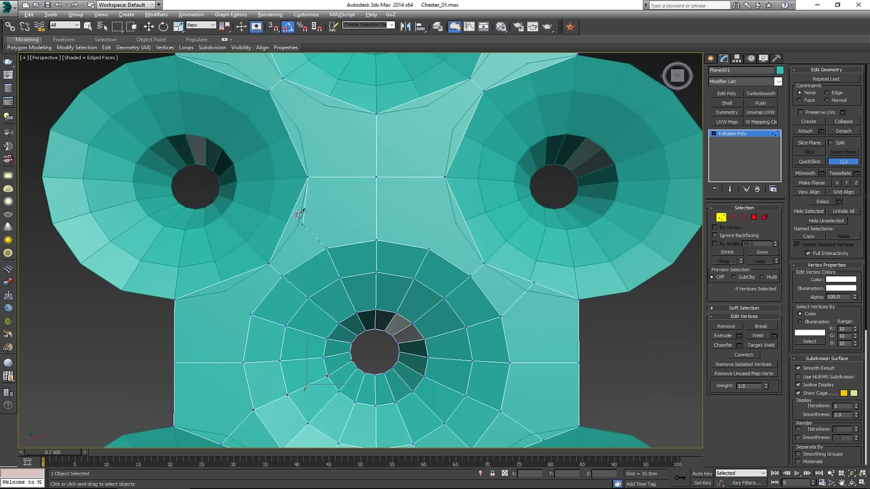
left_click(289, 222)
right_click(327, 233)
left_click(250, 312)
left_click(219, 283)
Cut edges across the panel corners where the top tuft meets the upper-left and upper-right tufts
scroll(376, 160, "up", 3)
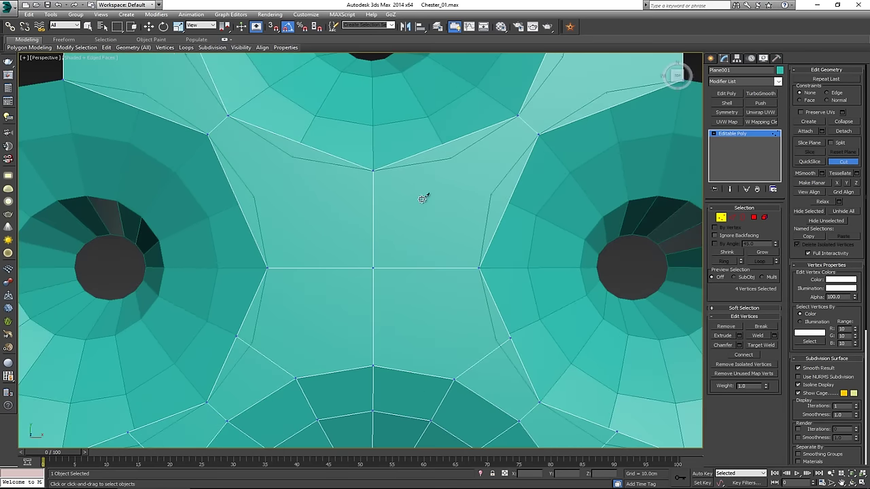
scroll(423, 196, "down", 3)
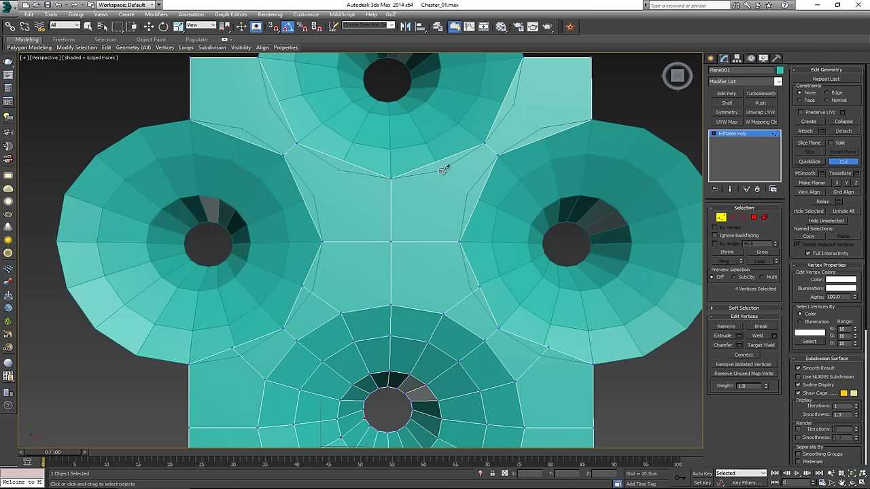
left_click(477, 196)
left_click(437, 161)
left_click(339, 160)
right_click(339, 161)
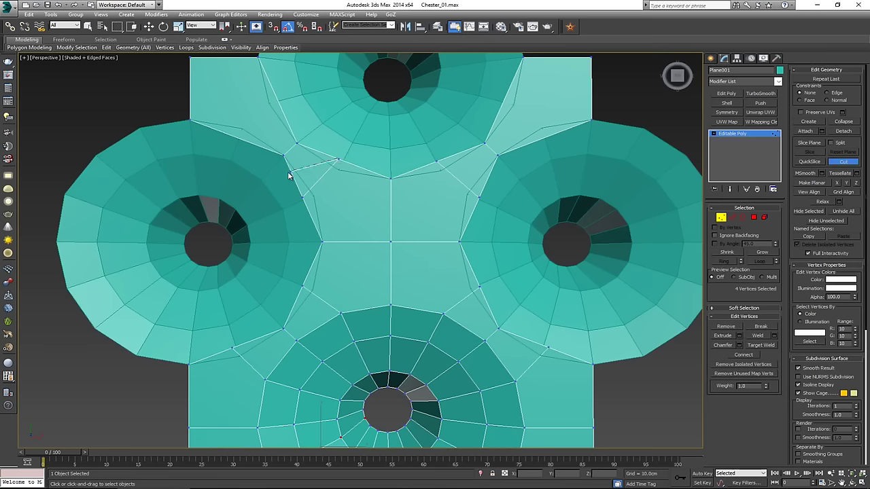
left_click(234, 136)
left_click(278, 104)
left_click(509, 102)
Cut the missing edge from the central tuft's lower-right rim to the border of the lower-right tuft, and finish cutting
middle_click_drag(489, 236, 476, 96)
scroll(482, 222, "down", 2)
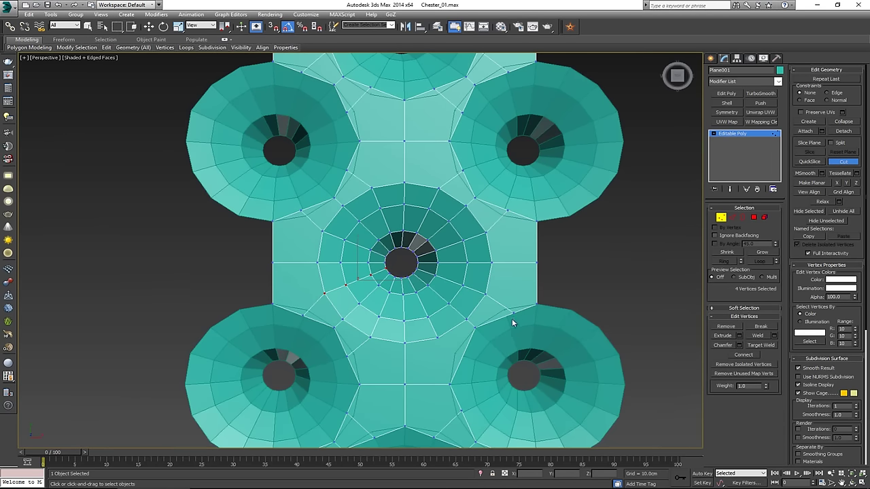
middle_click_drag(512, 322, 476, 225)
scroll(476, 225, "up", 2)
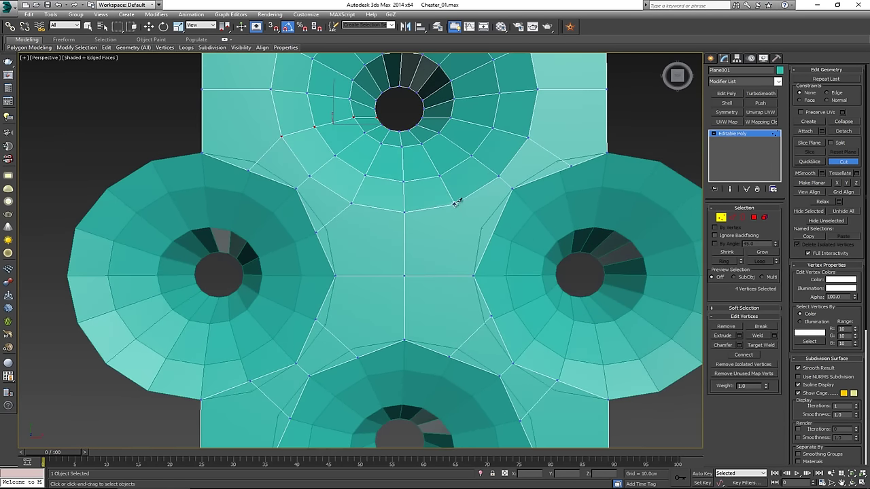
left_click(455, 203)
middle_click_drag(409, 263, 396, 220)
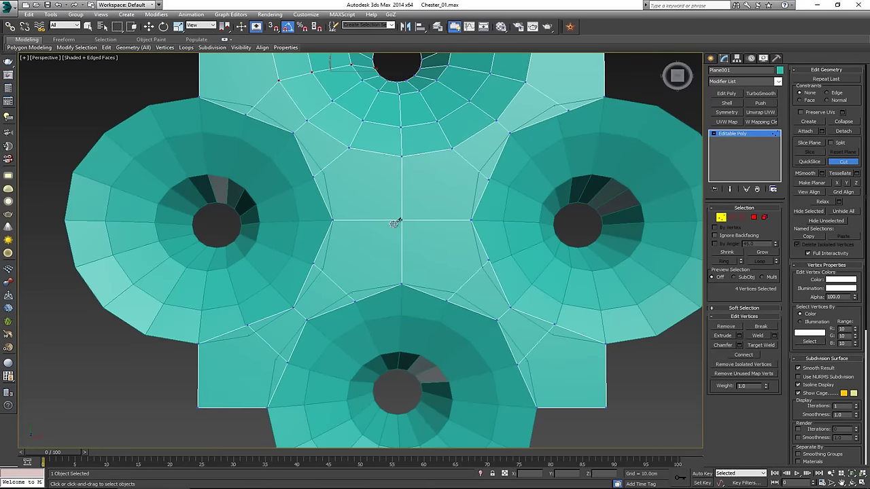
middle_click_drag(401, 131, 388, 188)
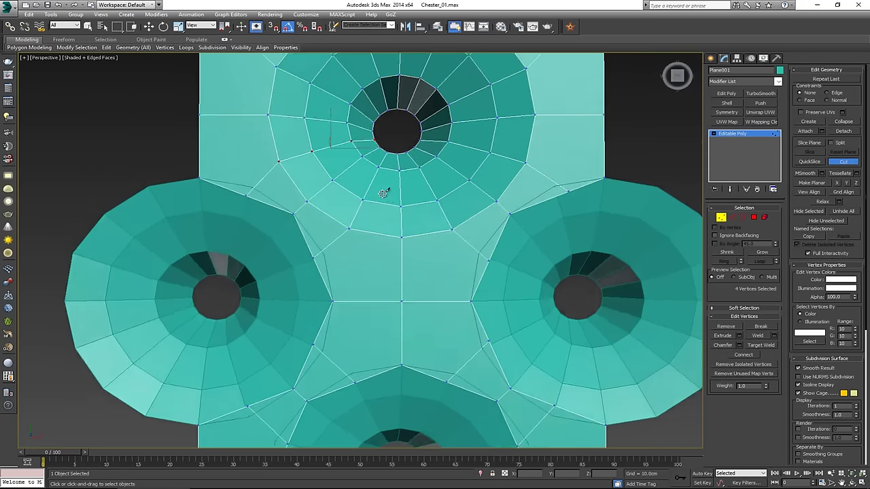
scroll(388, 189, "down", 3)
key("w")
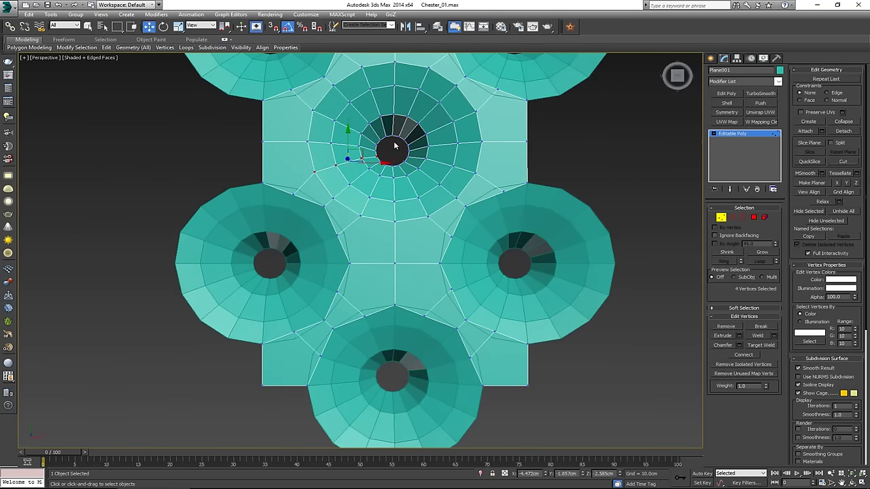
Attach the tufts surrounding the central one to the panel mesh so they form a single editable object
left_click(721, 218)
left_click(805, 132)
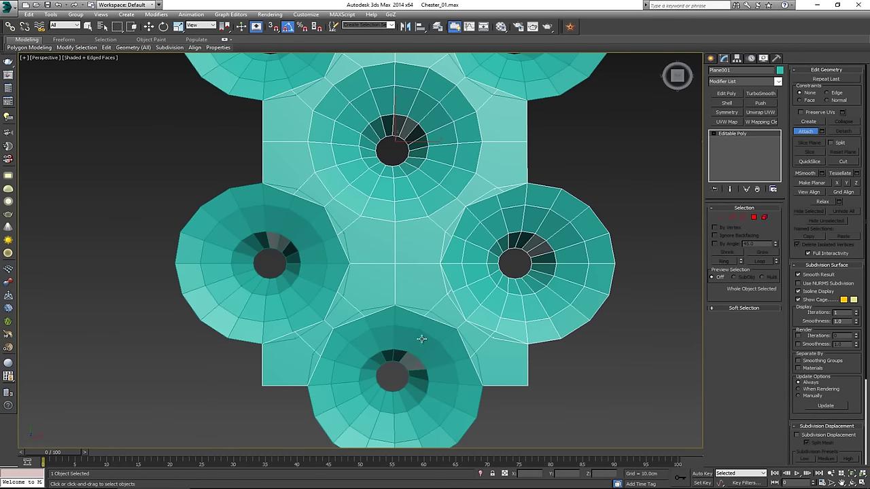
left_click(398, 347)
left_click(282, 241)
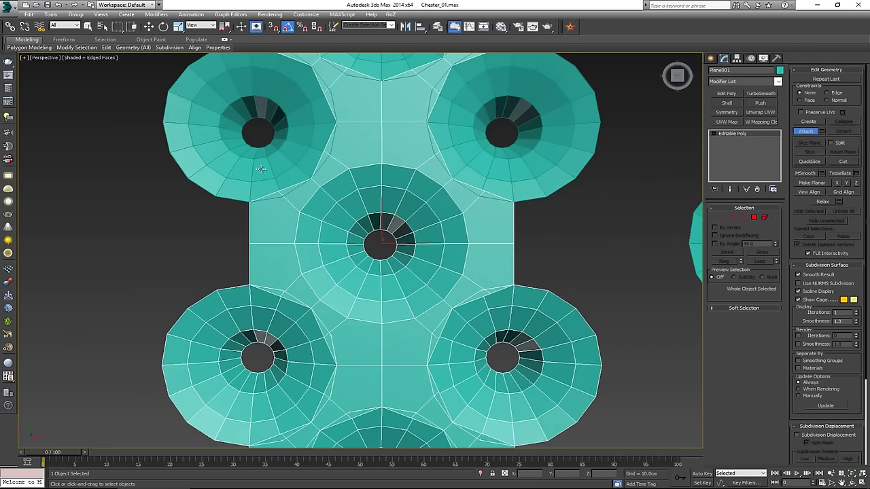
left_click(291, 126)
left_click(507, 107)
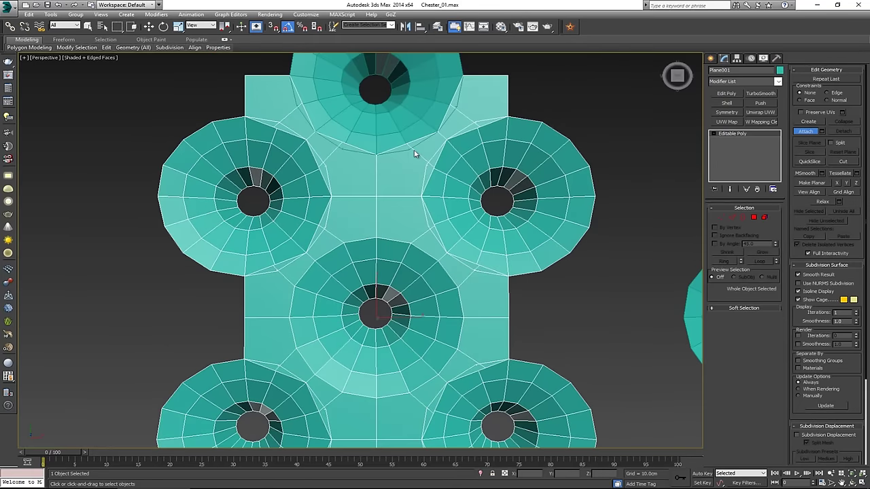
left_click(415, 154)
middle_click_drag(374, 262, 360, 161)
scroll(360, 161, "down", 3)
key("w")
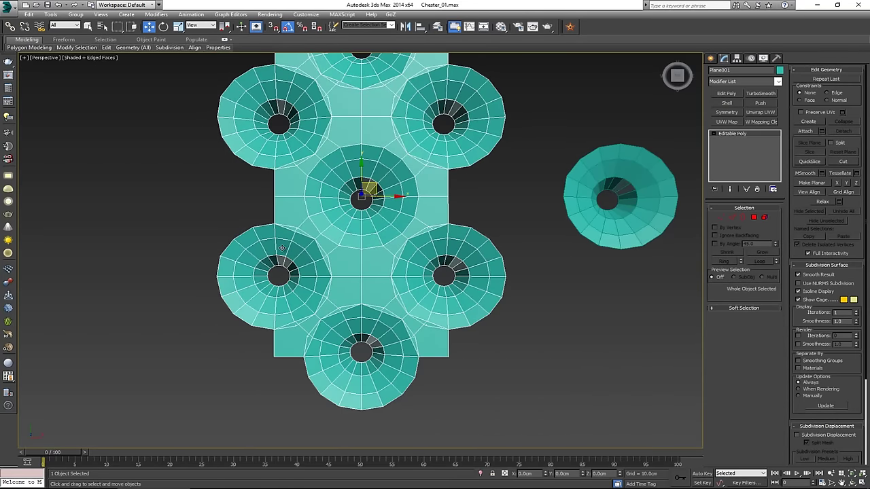
Target-weld the lower-left tuft's rim vertices facing the central tuft onto the adjacent cut vertices of the panel
scroll(282, 248, "up", 4)
key("1")
scroll(410, 247, "up", 4)
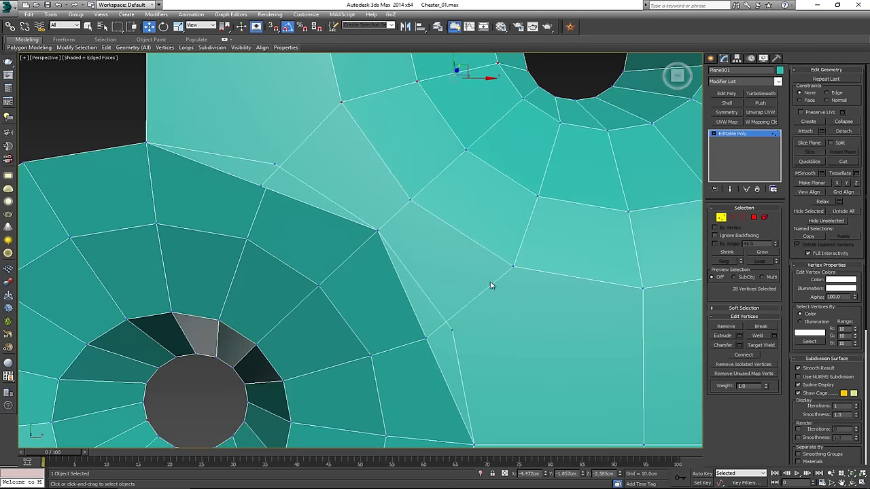
left_click(749, 346)
left_click(261, 186)
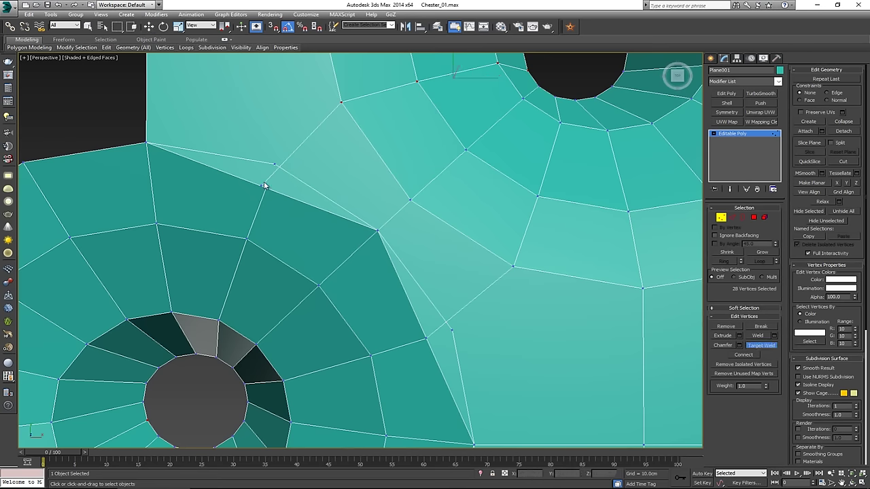
left_click(275, 164)
middle_click_drag(417, 257, 394, 167)
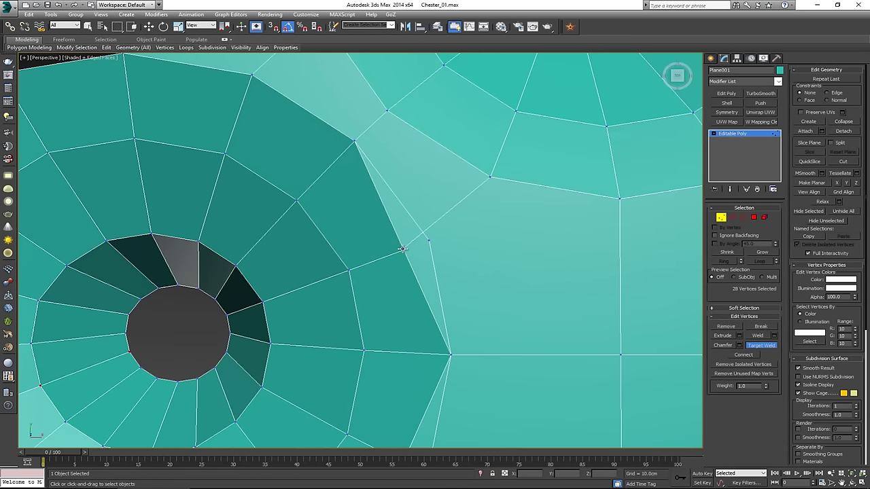
left_click(402, 249)
left_click(429, 241)
Target-weld the facing rim vertices of the lower-left and bottom tufts onto the neighbouring panel vertices
middle_click_drag(443, 259, 430, 238)
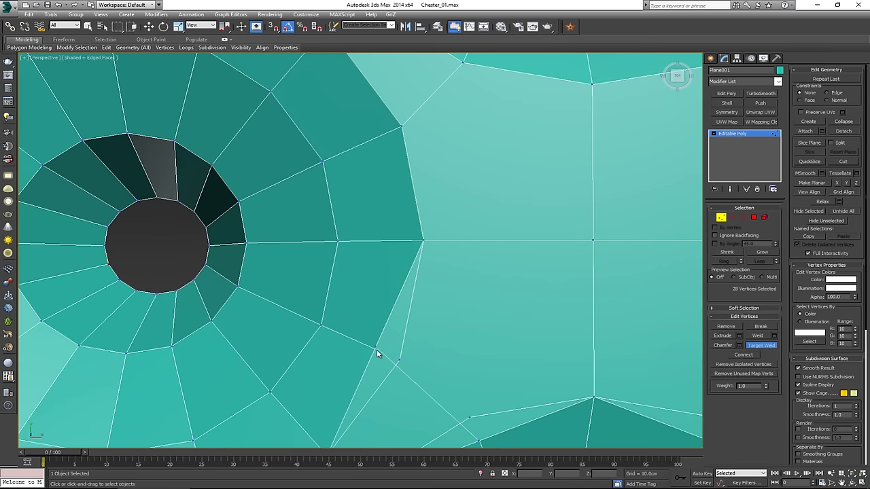
left_click(399, 359)
middle_click_drag(401, 360, 410, 250)
scroll(411, 249, "down", 2)
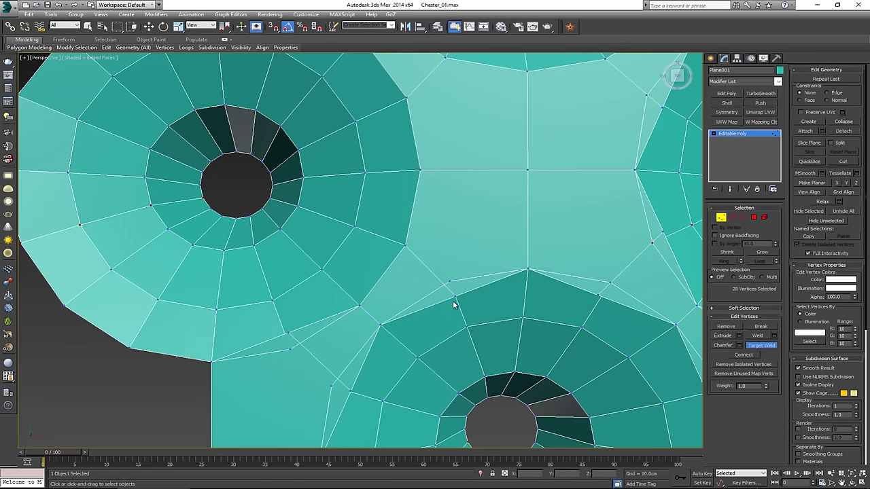
left_click(451, 282)
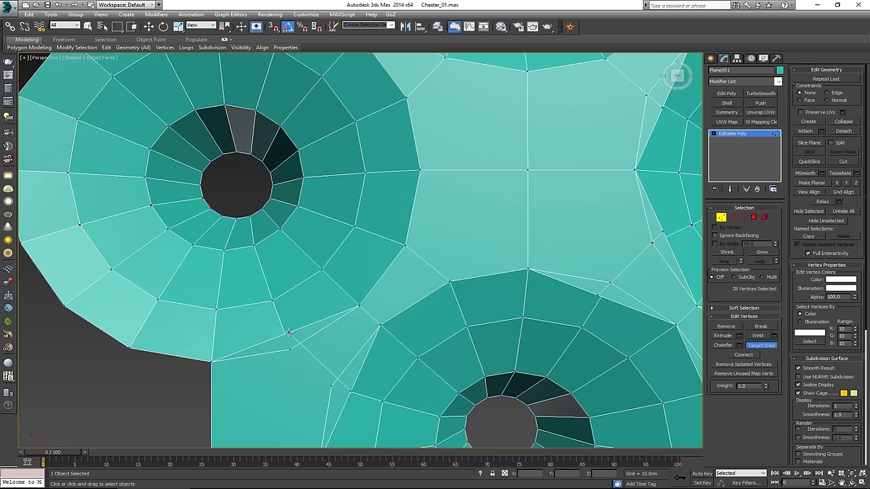
left_click(290, 348)
middle_click_drag(291, 349, 301, 247)
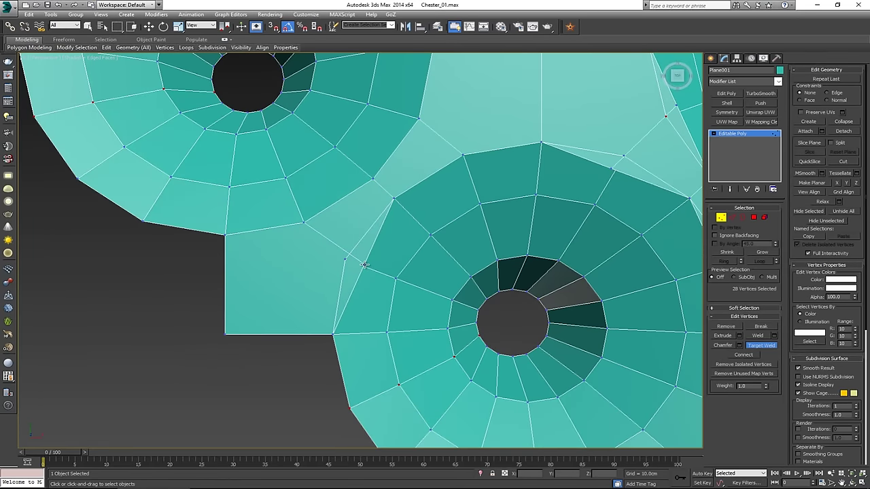
left_click(365, 265)
Target-weld the bottom tuft's upper-right rim vertices and the lower-right tuft's facing underside vertex to the panel vertices
middle_click_drag(416, 225, 248, 237)
scroll(249, 237, "down", 2)
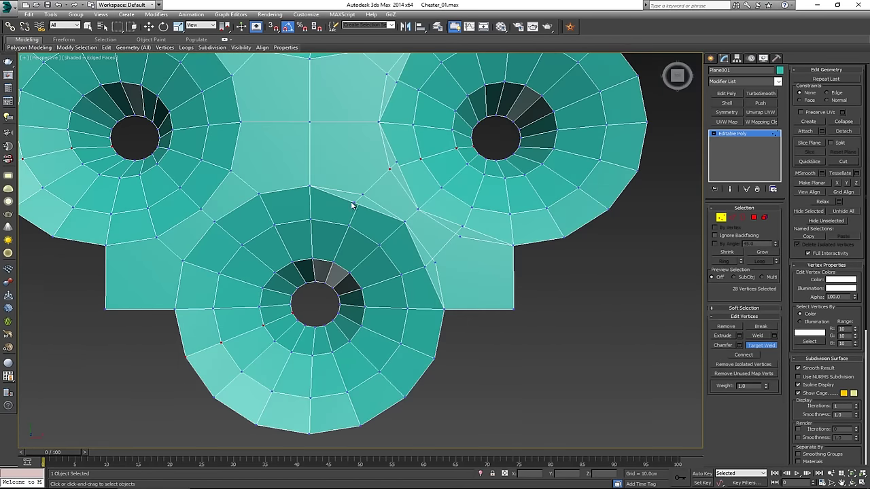
left_click(364, 196)
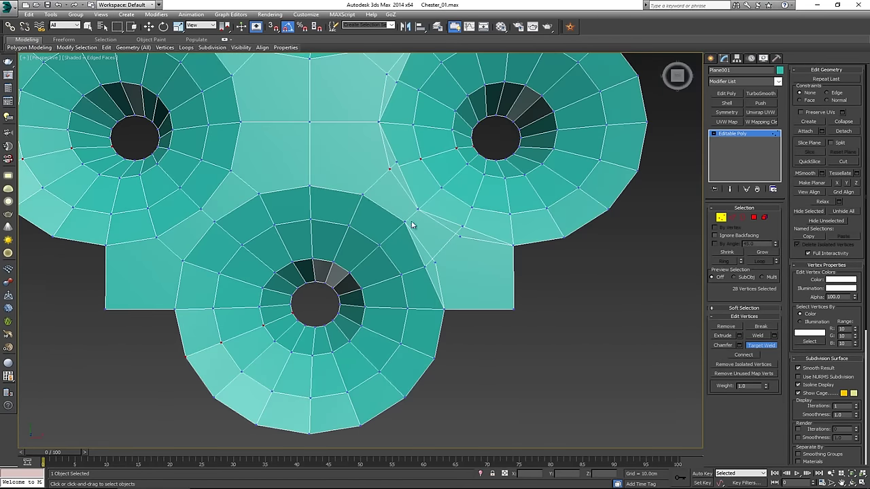
left_click(434, 264)
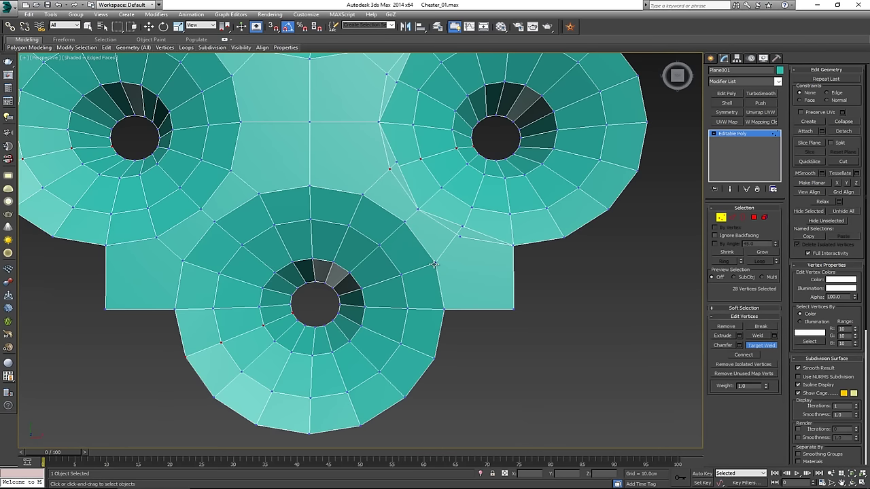
left_click(462, 229)
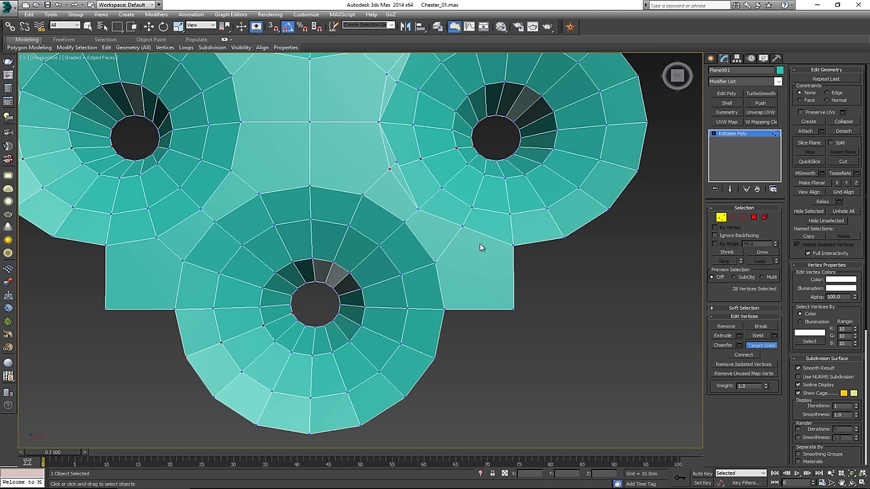
key("ctrl+z")
left_click(462, 238)
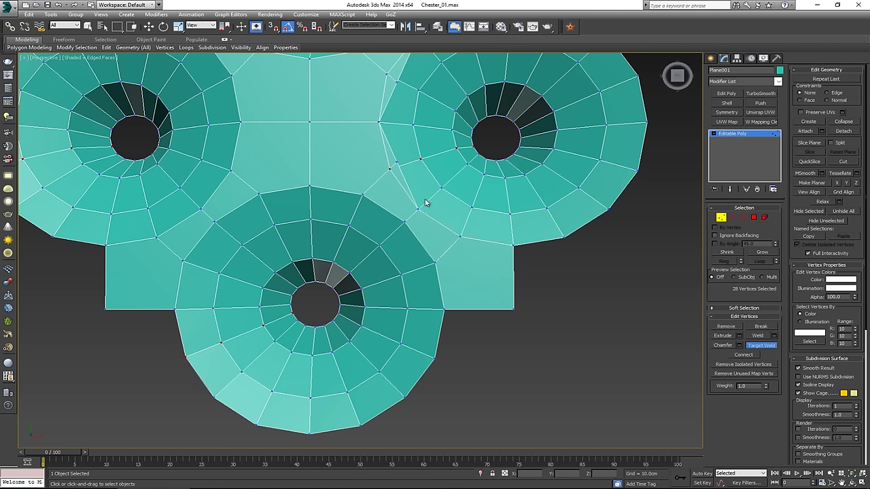
Target-weld the lower-right tuft's remaining loose rim vertices, on its inner side and beneath the central tuft's corner, to the panel
left_click(399, 161)
left_click(391, 169)
middle_click_drag(414, 87, 386, 238)
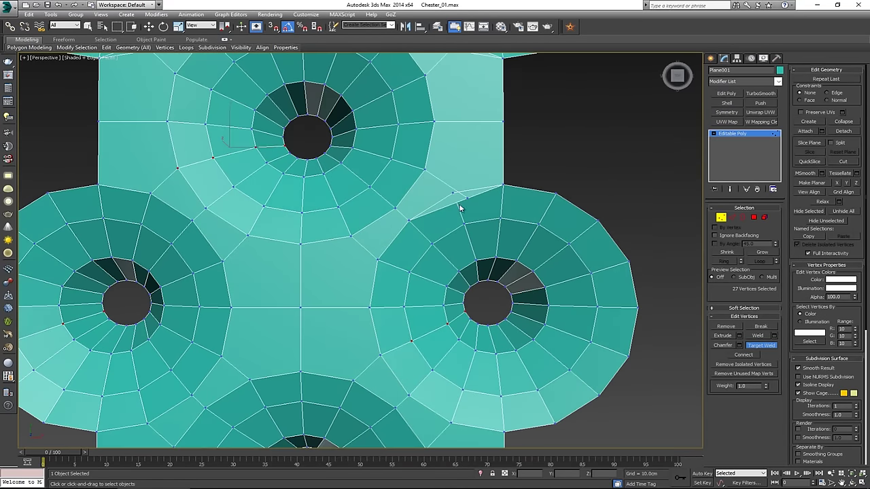
left_click(468, 199)
left_click(454, 193)
Target-weld the lower inner rim vertices of the upper-left and upper-right tufts to the panel vertices around the central tuft
middle_click_drag(401, 153, 422, 265)
scroll(421, 265, "down", 2)
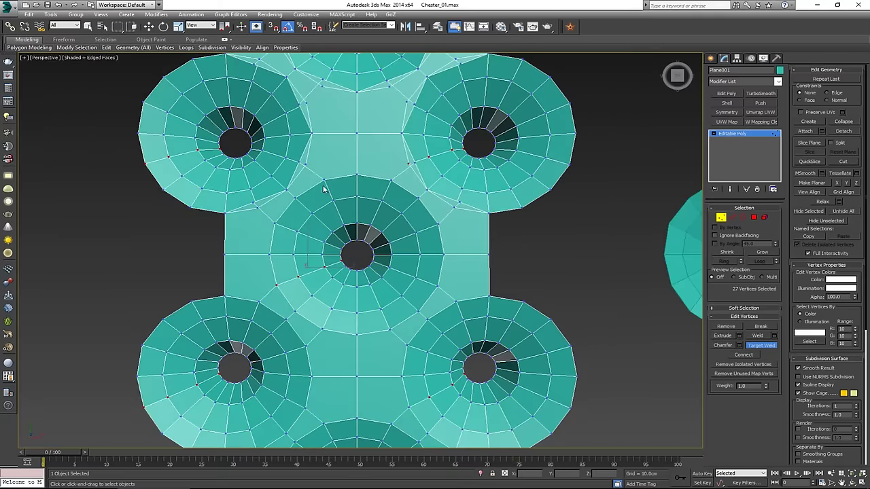
middle_click_drag(326, 190, 354, 246)
scroll(354, 246, "up", 2)
left_click(326, 212)
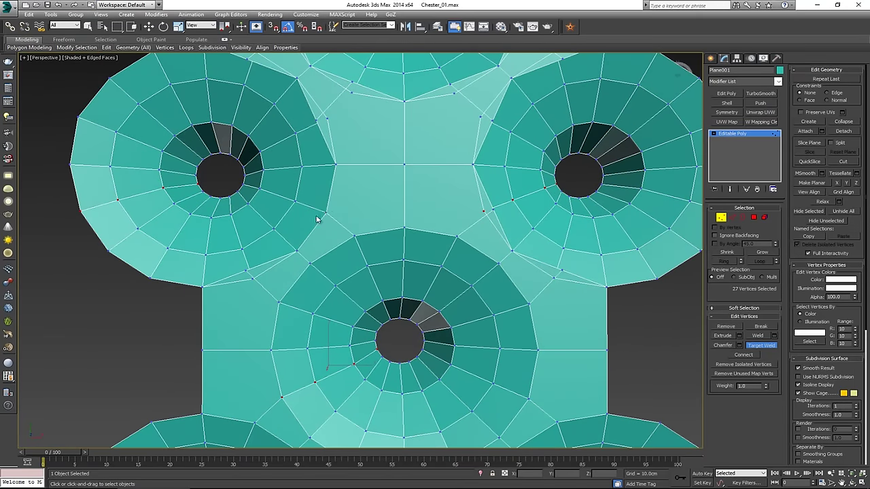
left_click(252, 280)
middle_click_drag(506, 198, 428, 228)
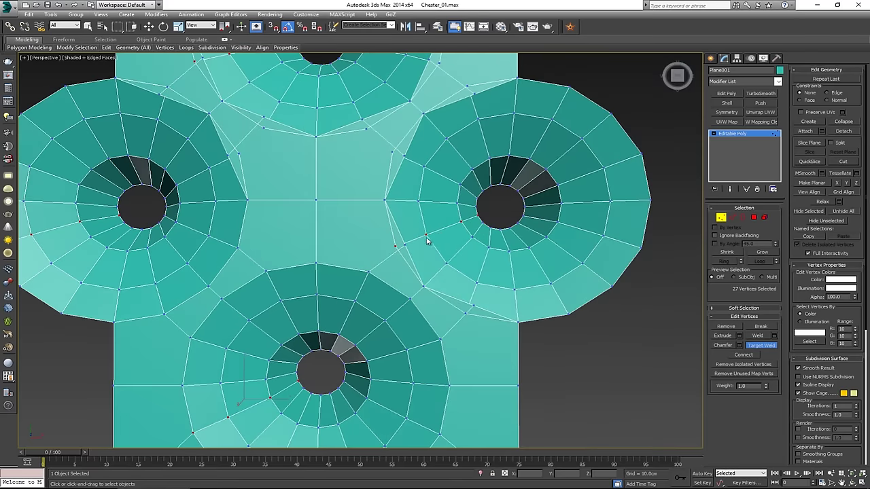
left_click(392, 250)
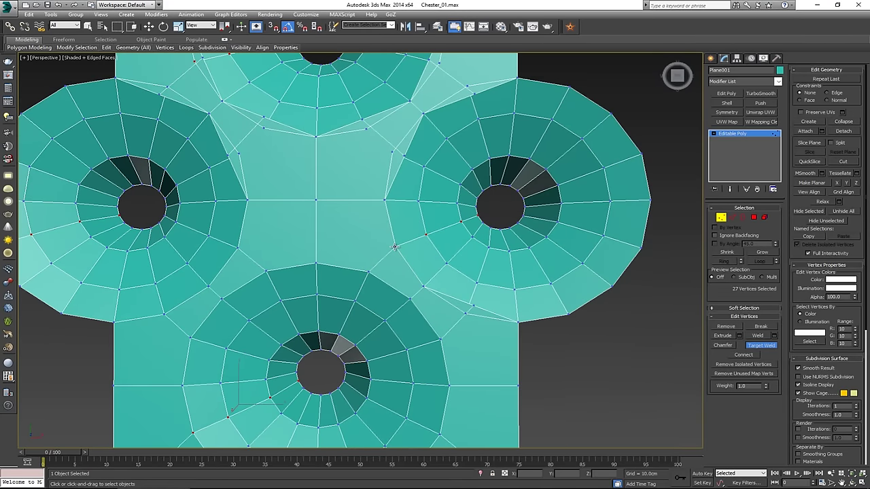
left_click(467, 318)
Target-weld the facing rim vertices of the upper-right and top tufts onto the matching panel vertices
middle_click_drag(414, 146, 429, 206)
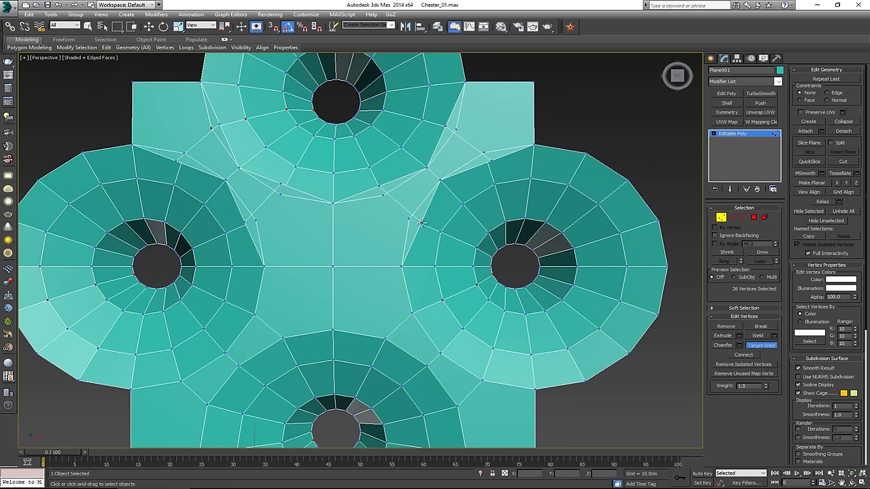
left_click(410, 221)
left_click(384, 196)
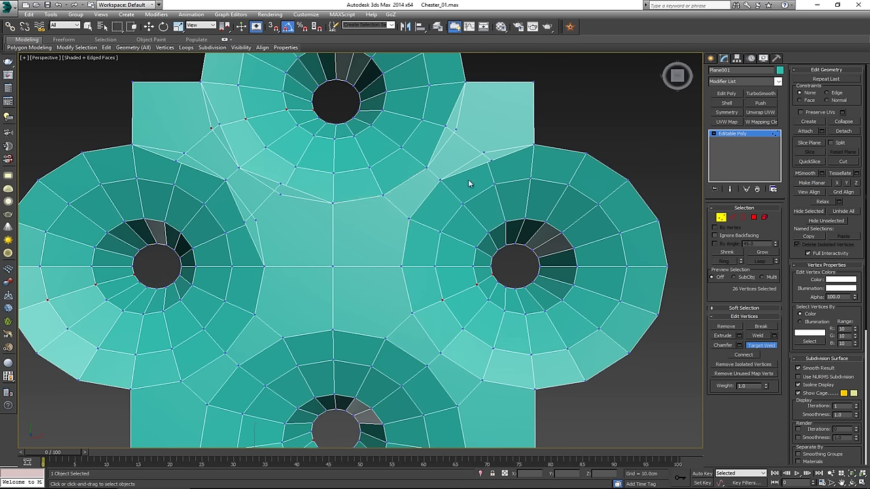
left_click(484, 152)
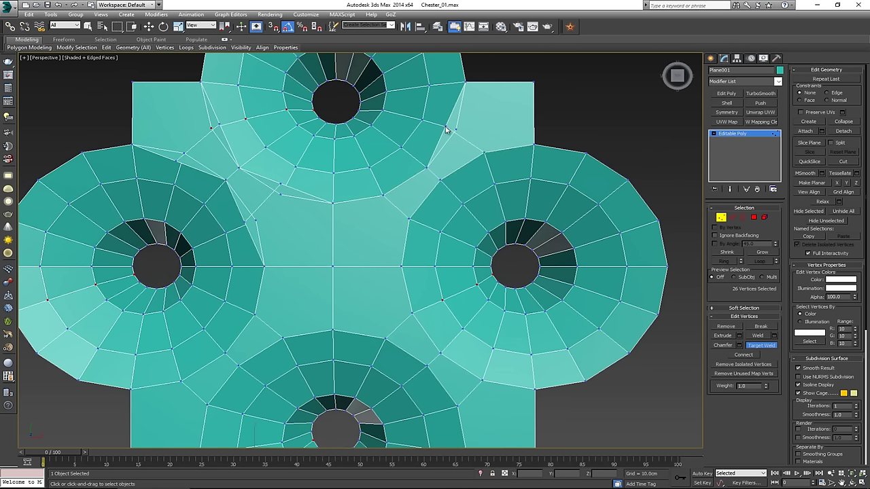
left_click(456, 129)
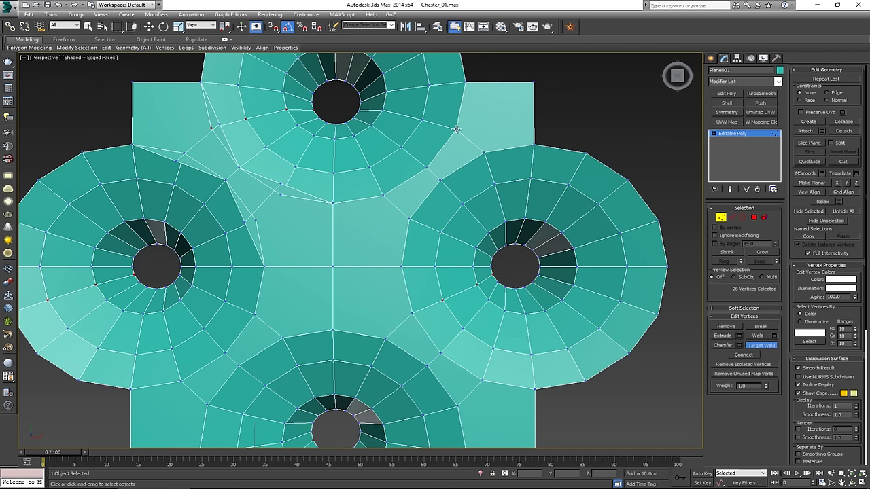
Target-weld the facing rim vertices of the top and upper-left tufts to the panel, and finish welding
left_click(282, 194)
left_click(257, 219)
left_click(184, 152)
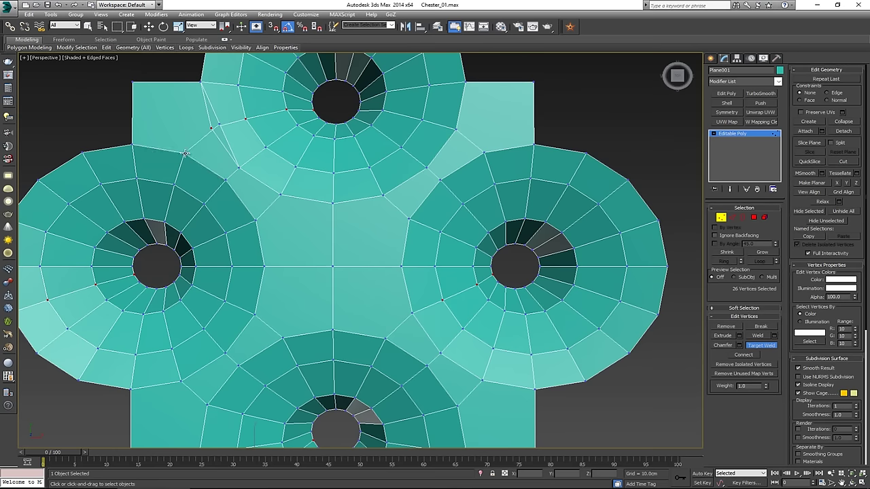
left_click(209, 129)
scroll(317, 122, "down", 4)
key("w")
middle_click_drag(379, 165, 401, 199)
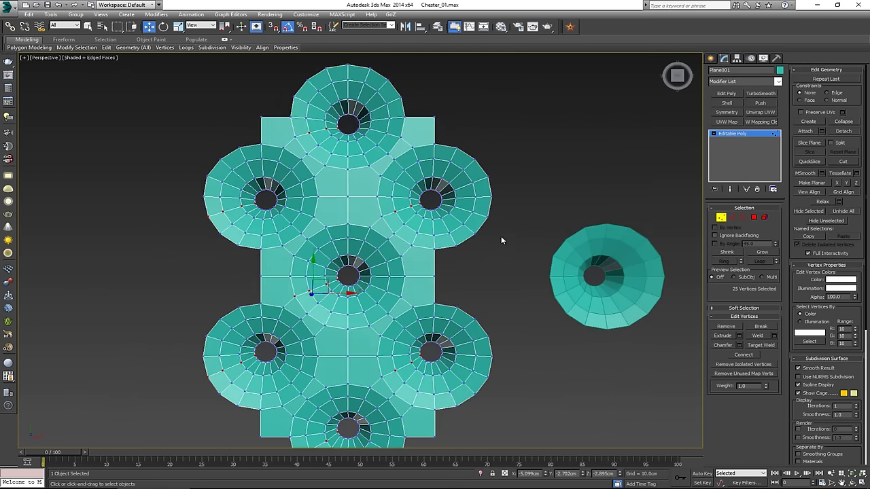
Delete the tuft polygons that overhang the panel's right and left edges, selecting them in the Top view
left_click(721, 217)
key("4")
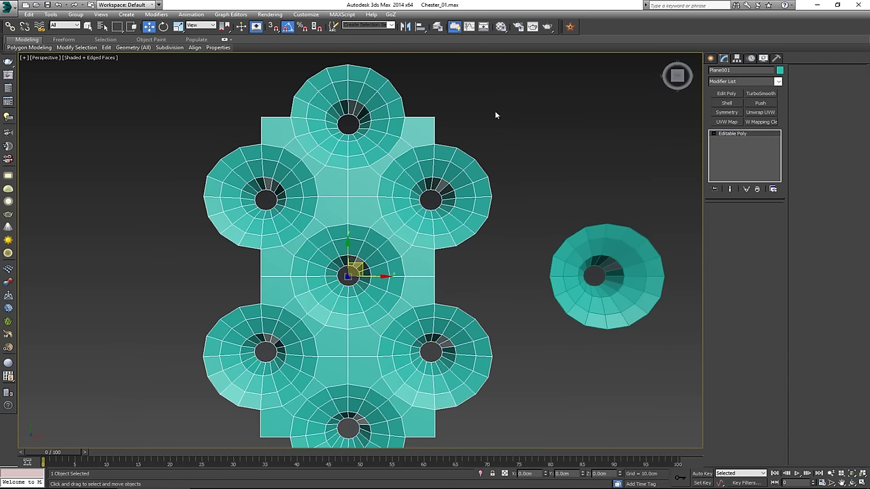
left_click_drag(492, 106, 443, 394)
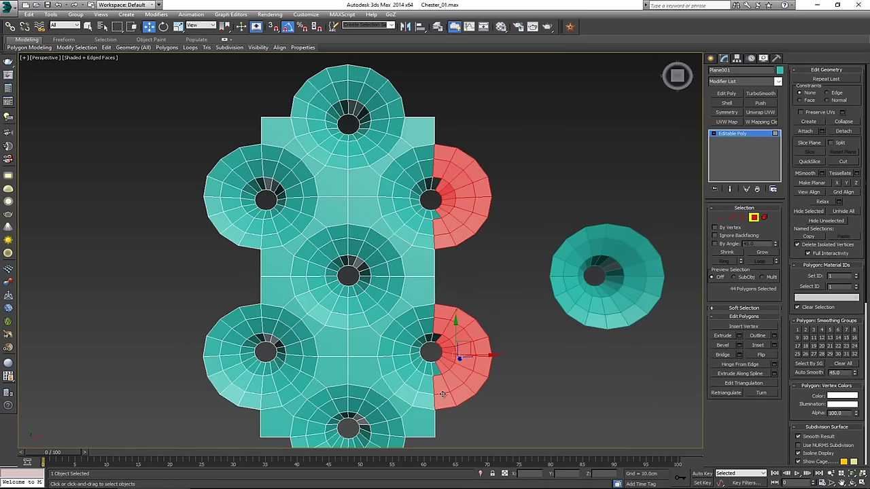
key("alt+w")
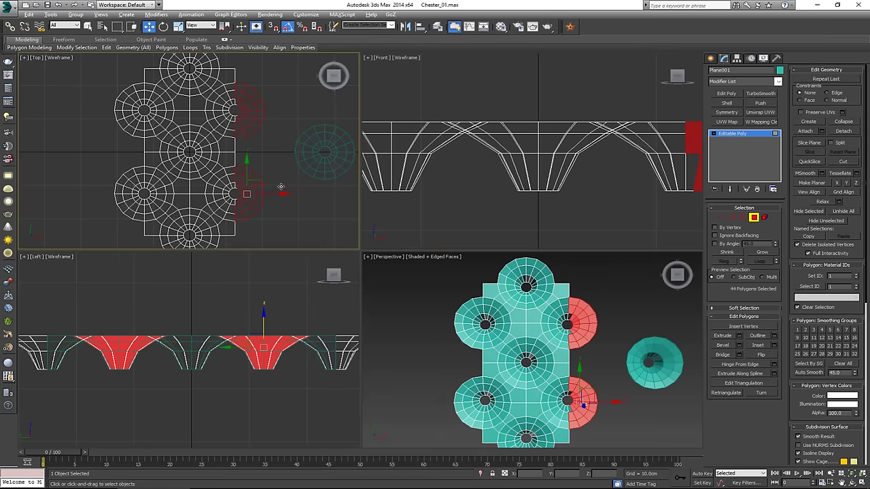
right_click(281, 186)
key("alt+w")
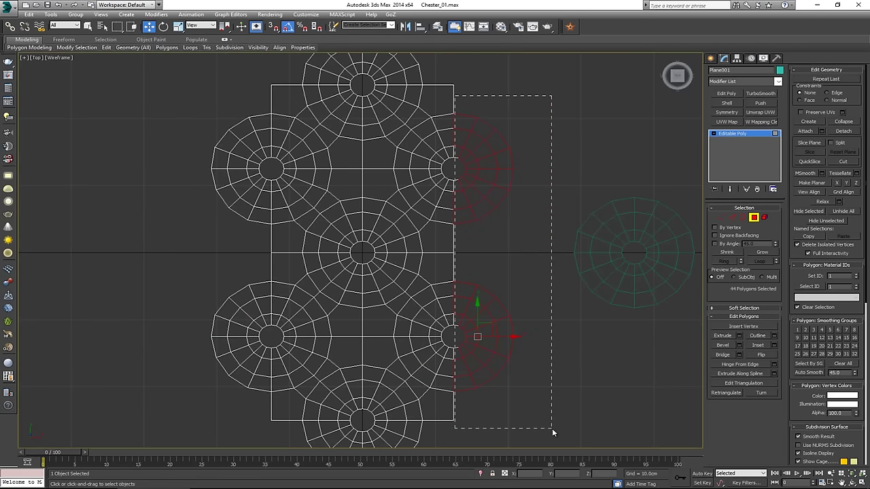
left_click_drag(552, 432, 552, 432)
key("Delete")
left_click_drag(187, 85, 268, 418)
key("Delete")
Delete the polygons of the bottom and top tufts that extend beyond the panel's lower and upper edges
middle_click_drag(327, 425, 325, 342)
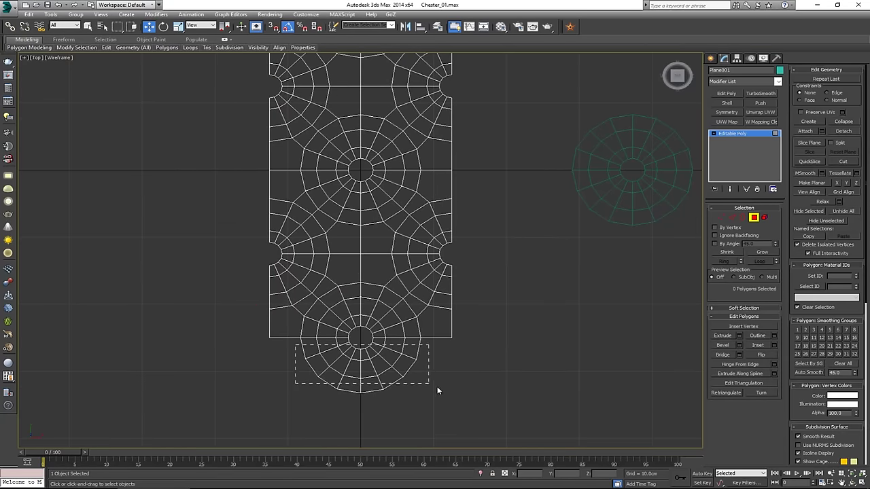
left_click_drag(437, 387, 445, 383)
key("Delete")
middle_click_drag(358, 201, 359, 370)
scroll(359, 370, "down", 2)
left_click_drag(279, 155, 441, 226)
key("Delete")
Delete the spare tuft beside the panel in the Perspective view, and select the trimmed panel
scroll(441, 226, "down", 2)
key("alt+w")
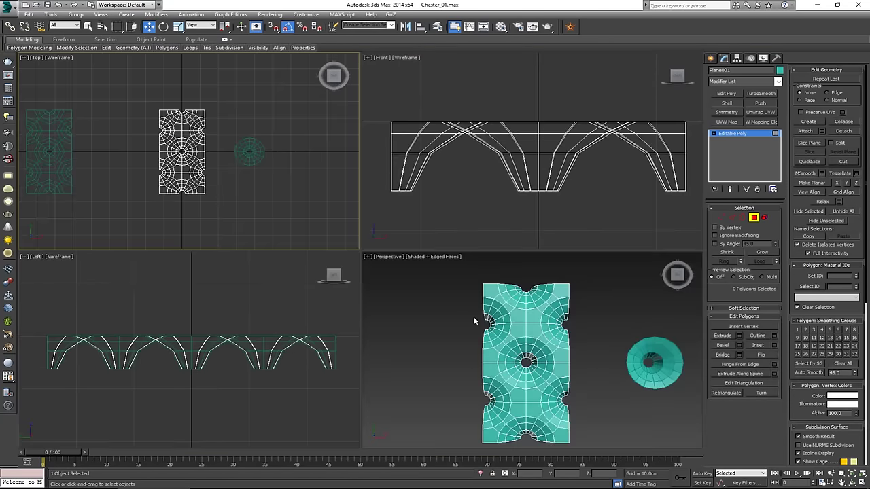
key("alt+w")
middle_click_drag(475, 321, 417, 240, "alt")
left_click(753, 217)
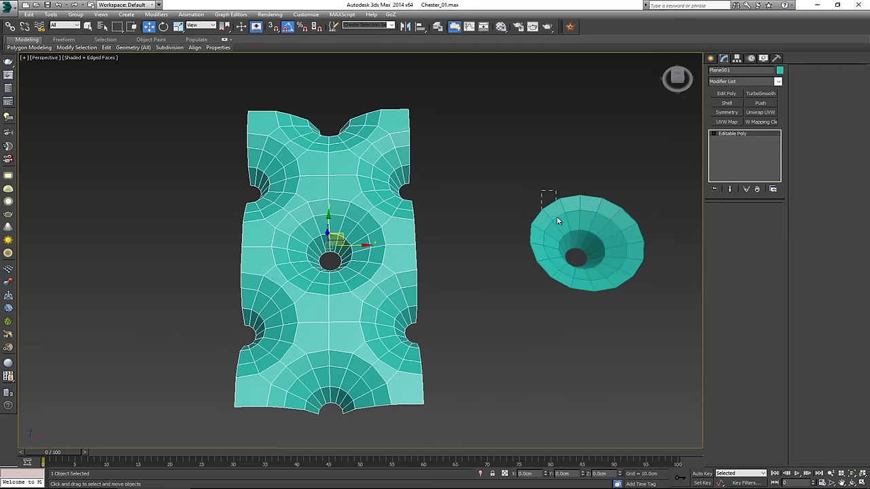
left_click(557, 216)
key("Delete")
left_click(331, 267)
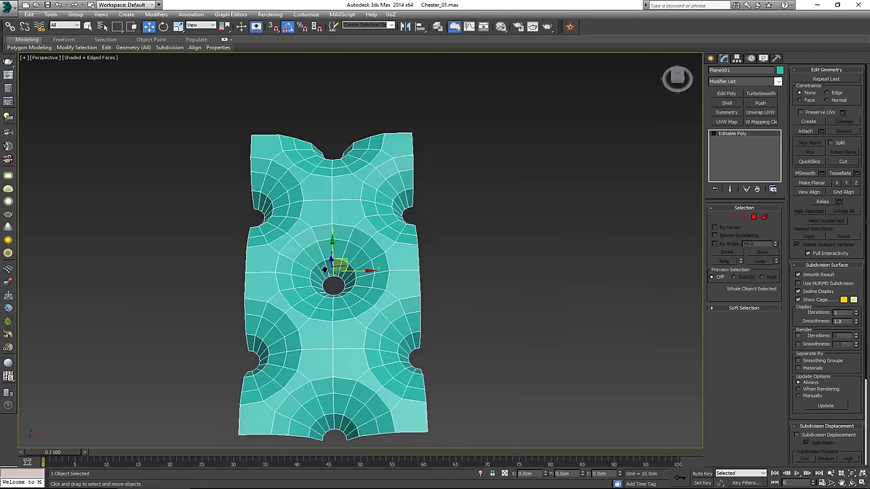
Examine the buttons and diagonal folds in the Chesterfield door panel reference photo up close, and return to the 3ds Max model
scroll(329, 263, "down", 2)
mouse_move(328, 264)
middle_mouse_down("alt")
mouse_move(329, 227)
mouse_move(327, 266)
mouse_move(334, 266)
middle_mouse_up("alt")
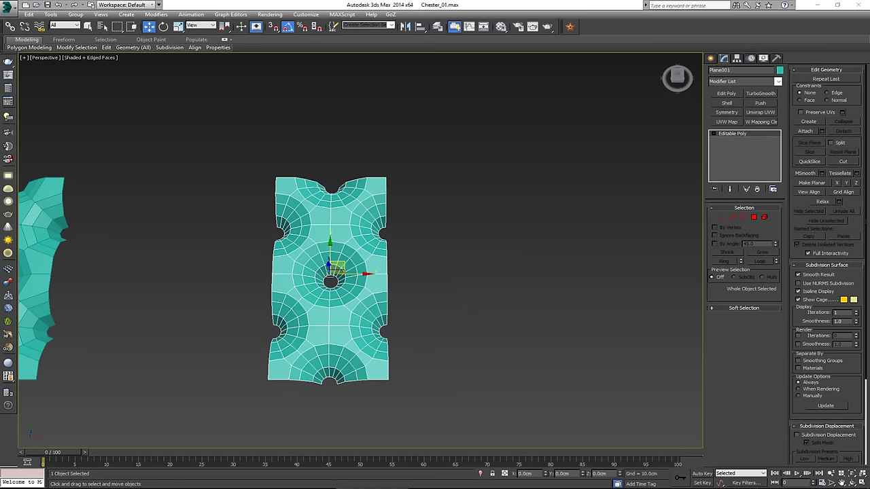
left_click_drag(0, 60, 610, 37)
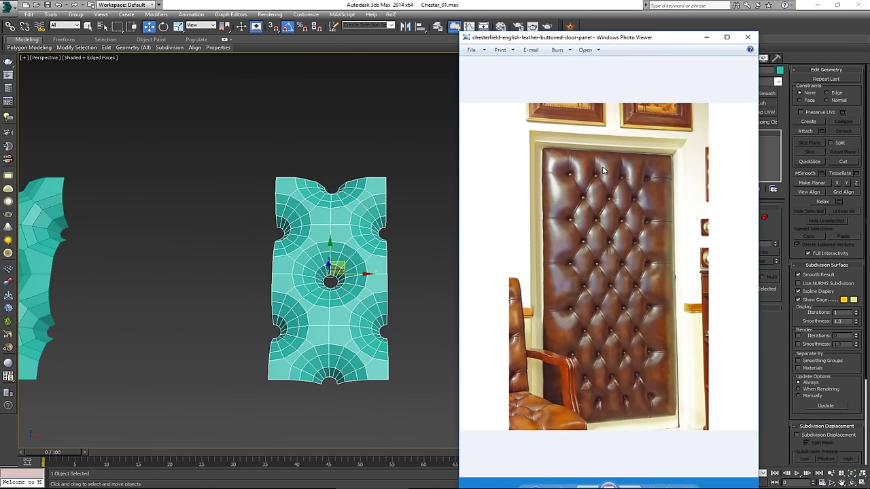
scroll(598, 260, "up", 5)
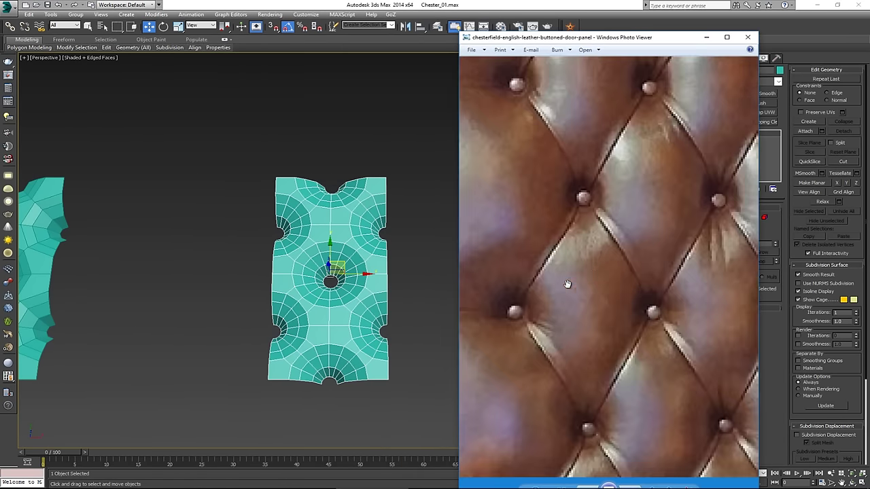
left_click_drag(589, 240, 557, 303)
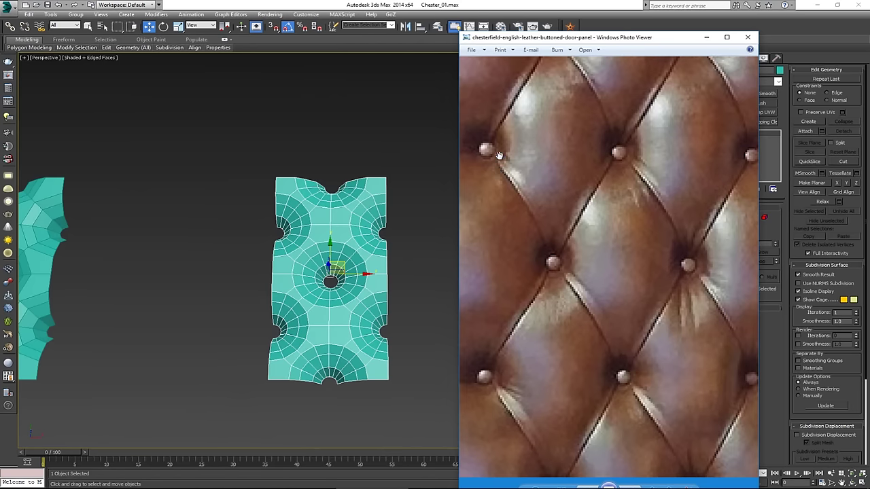
left_click_drag(499, 156, 509, 287)
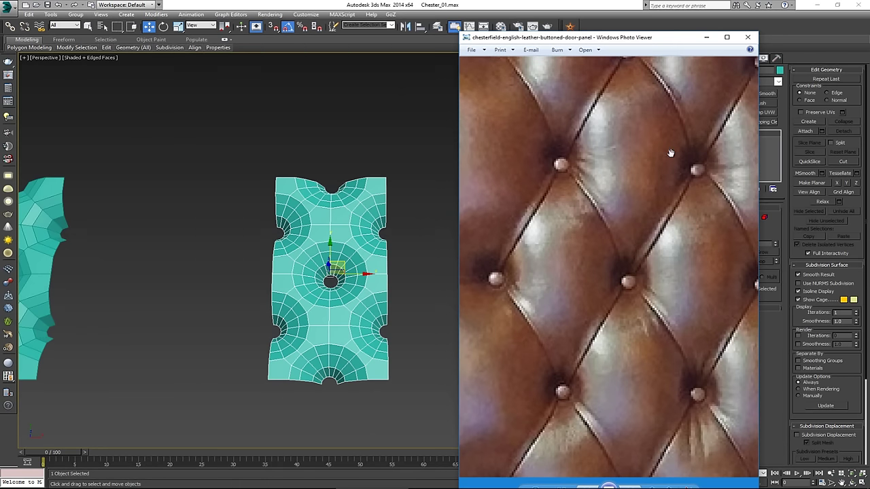
left_click(365, 307)
scroll(340, 270, "up", 6)
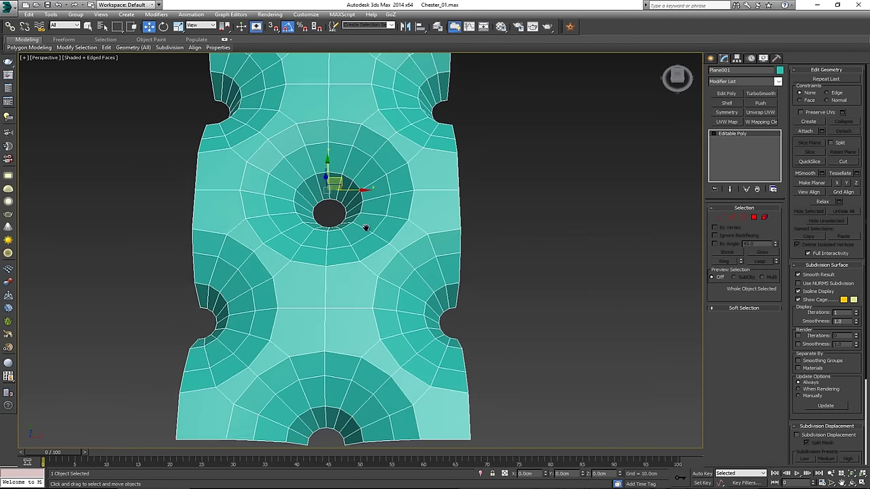
key("2")
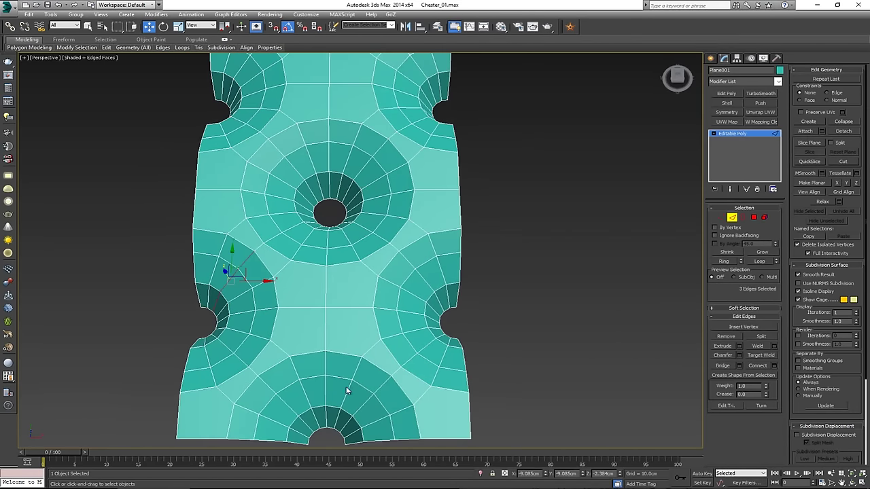
double_click(277, 389, "ctrl")
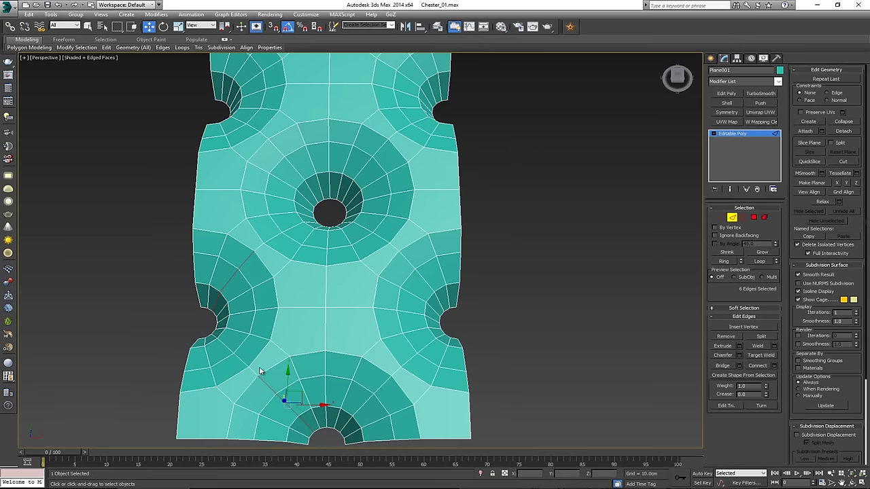
key("1")
middle_click_drag(339, 252, 361, 314)
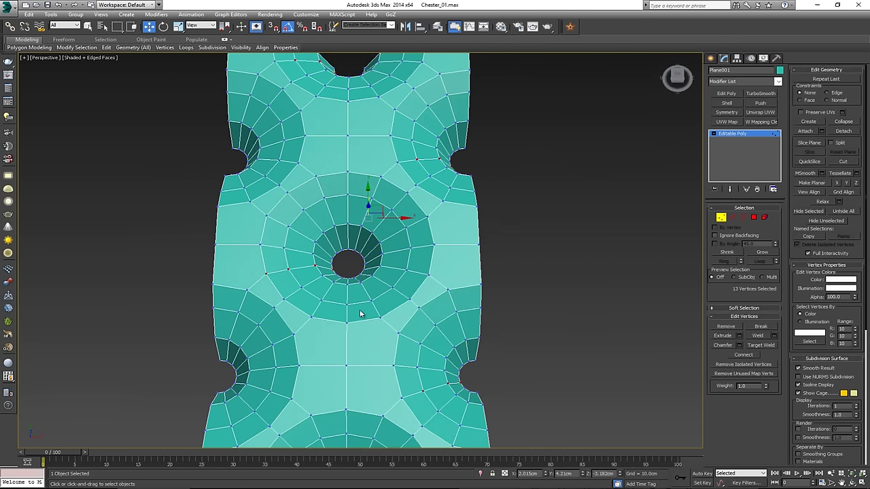
scroll(360, 311, "down", 3)
left_click(533, 231)
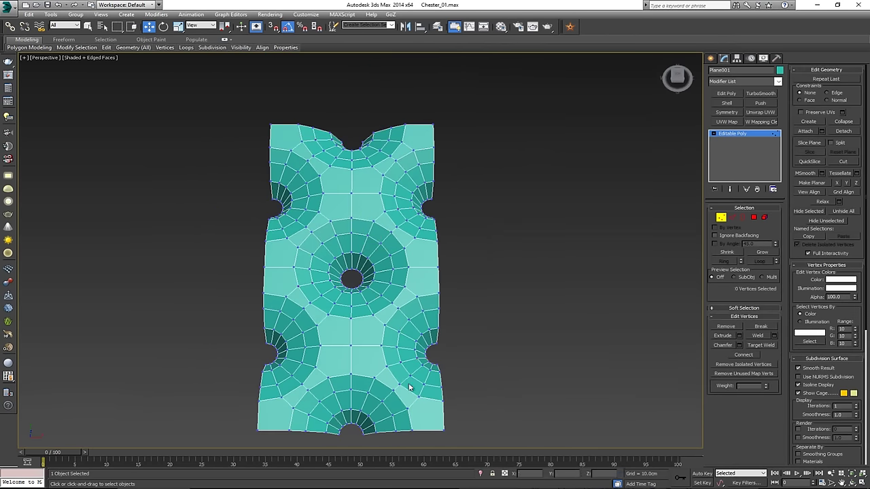
Weld all vertices of the panel together with a 0.1 cm threshold, and leave vertex editing
middle_click_drag(410, 370, 409, 356)
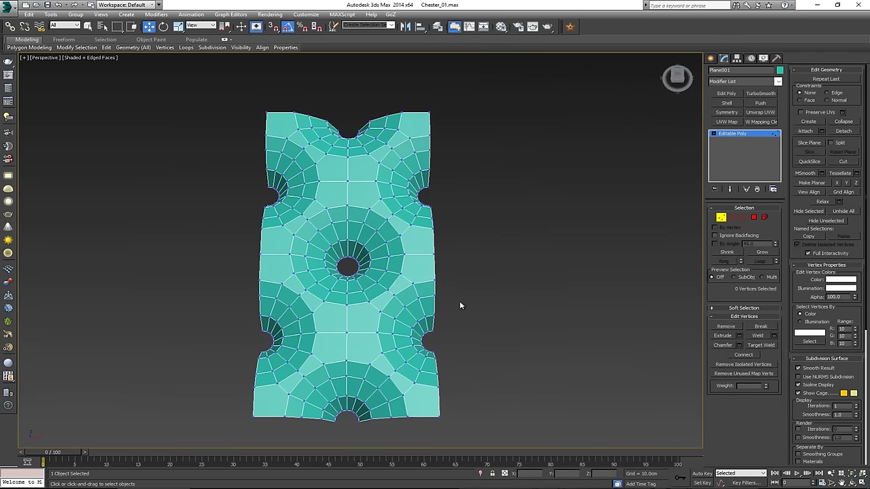
middle_click_drag(367, 186, 365, 198, "alt")
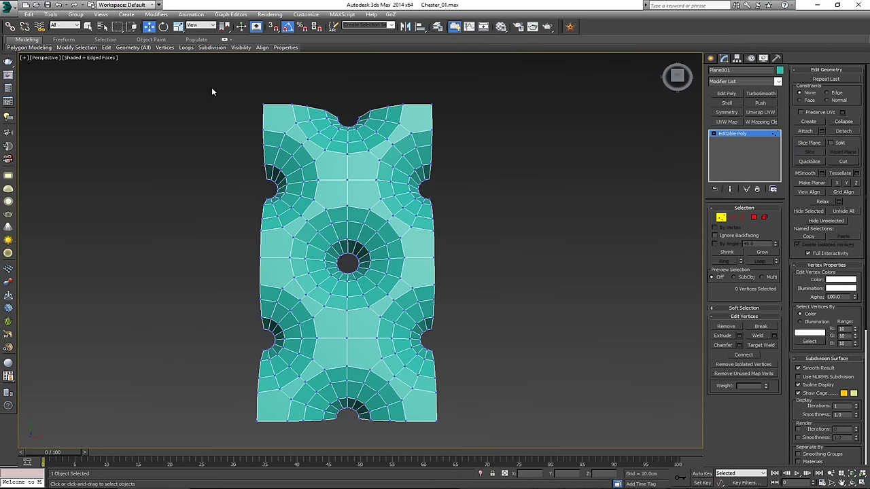
left_click_drag(506, 436, 507, 436)
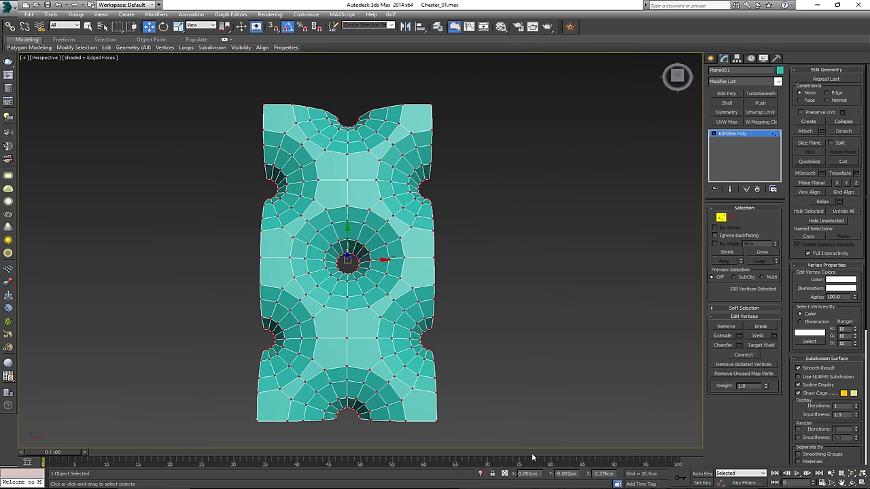
left_click(776, 336)
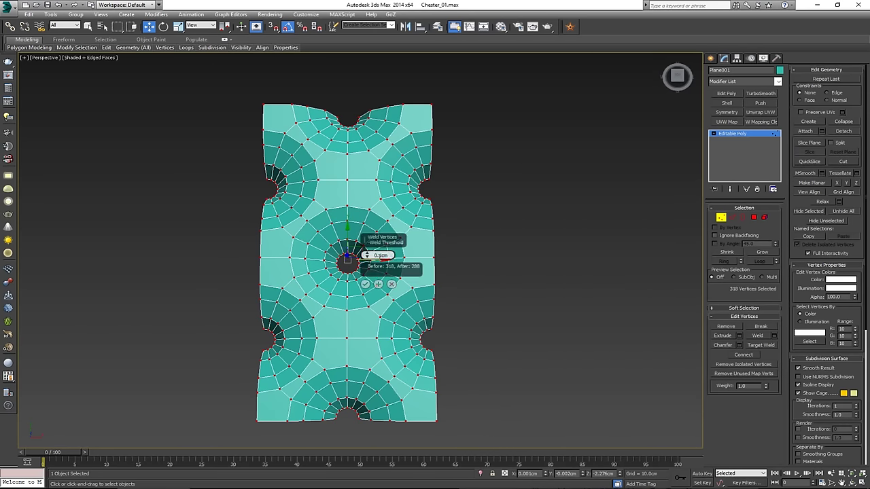
left_click(365, 284)
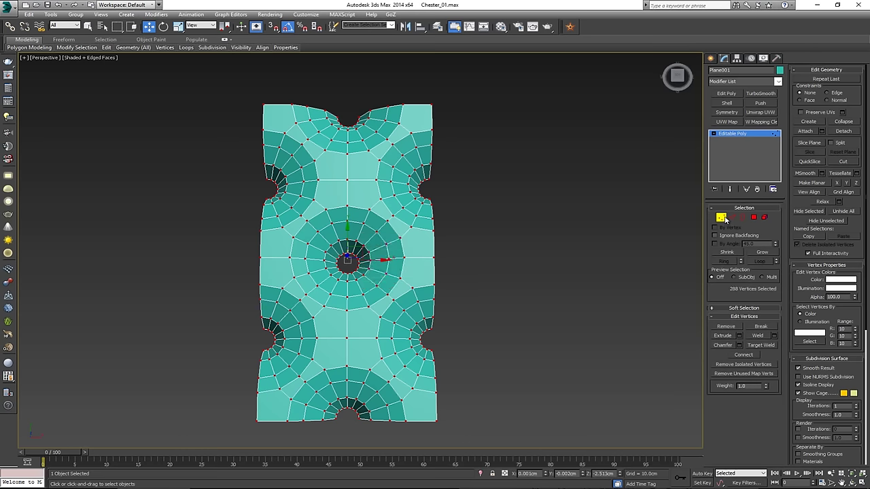
left_click(723, 218)
Select the diagonal edge loops linking the bottom tuft, the side tufts and the centre tuft
middle_click_drag(455, 256, 447, 229)
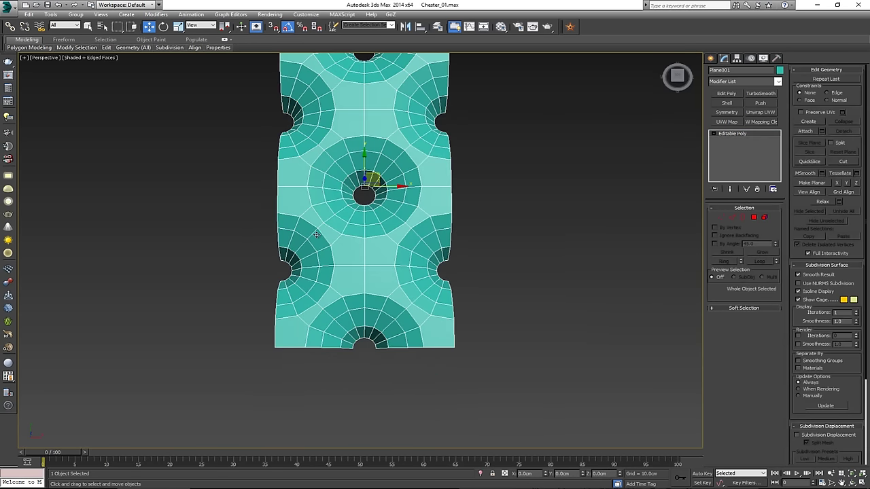
key("2")
double_click(330, 316)
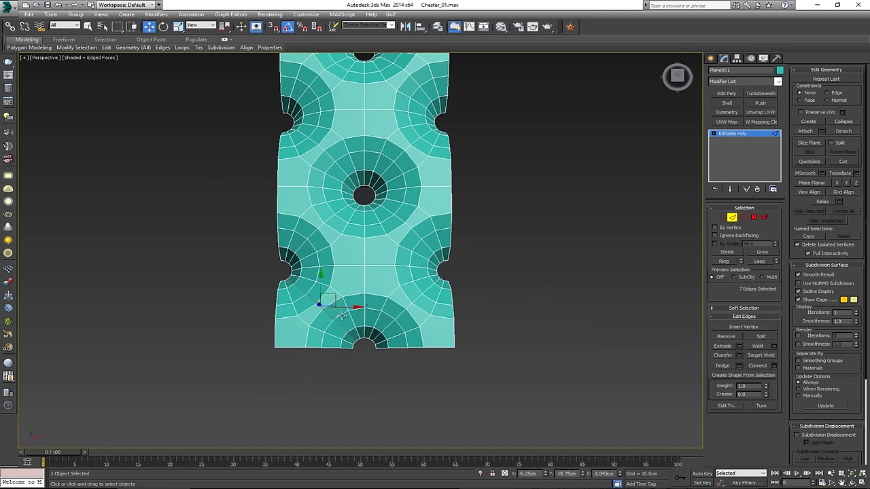
double_click(403, 319, "ctrl")
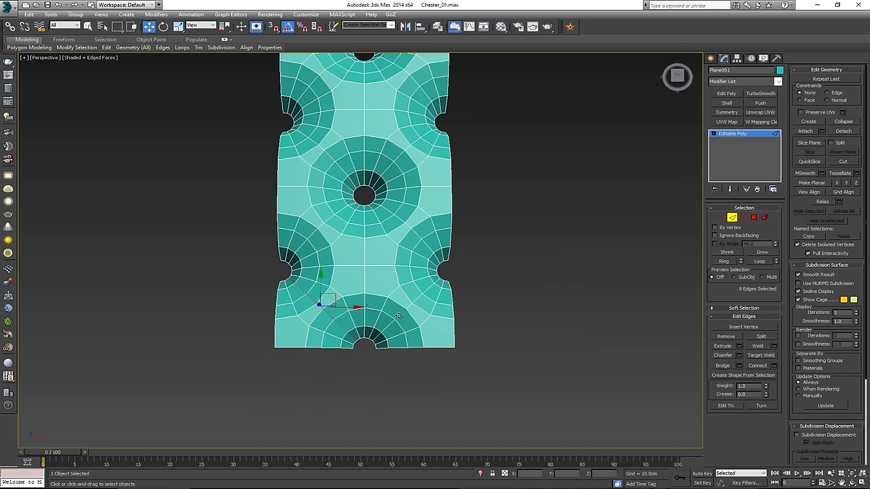
double_click(345, 219, "ctrl")
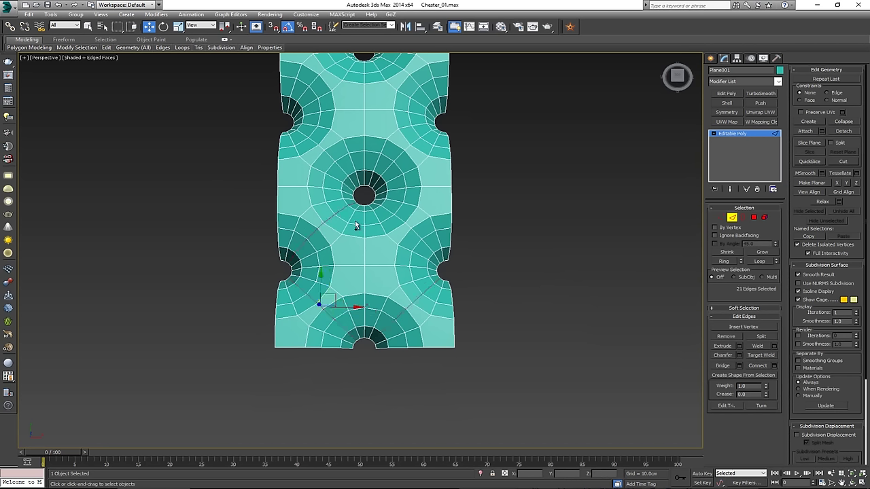
double_click(402, 222, "ctrl")
double_click(303, 134, "ctrl")
double_click(408, 148, "ctrl")
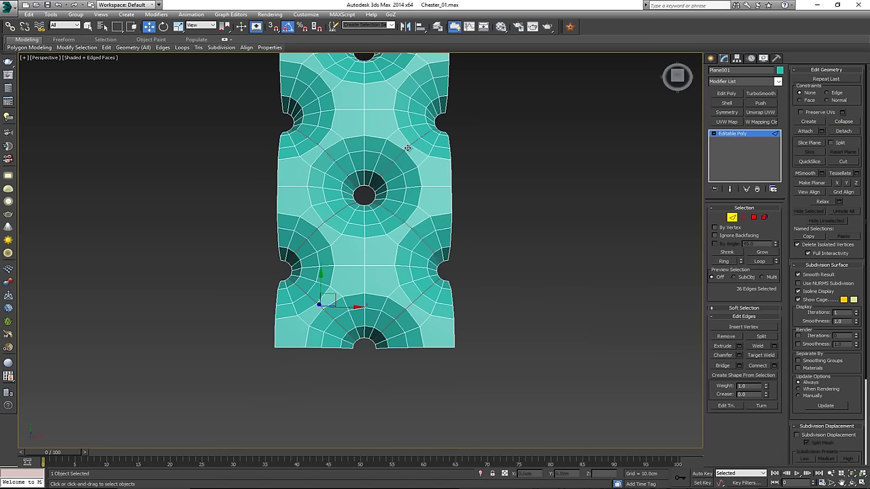
Add the two diagonal edge loops between the top tuft and the upper side tufts to the selection
middle_click_drag(350, 135, 359, 257)
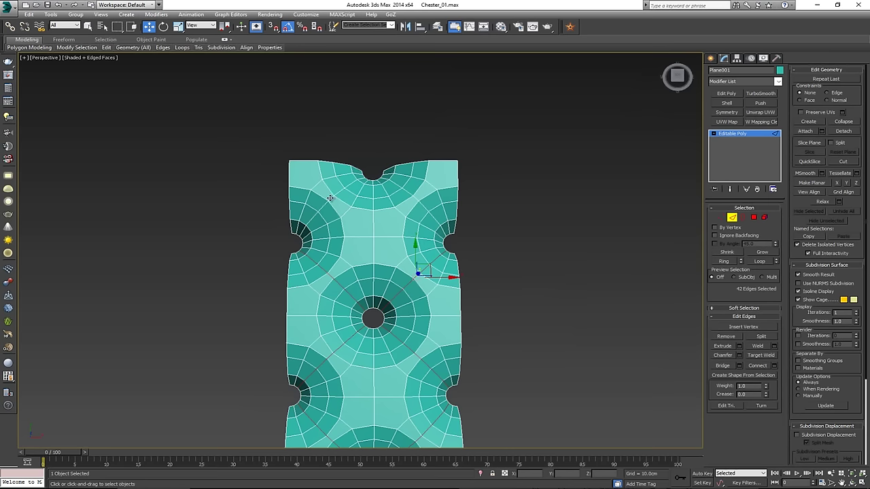
double_click(329, 198, "ctrl")
double_click(417, 199, "ctrl")
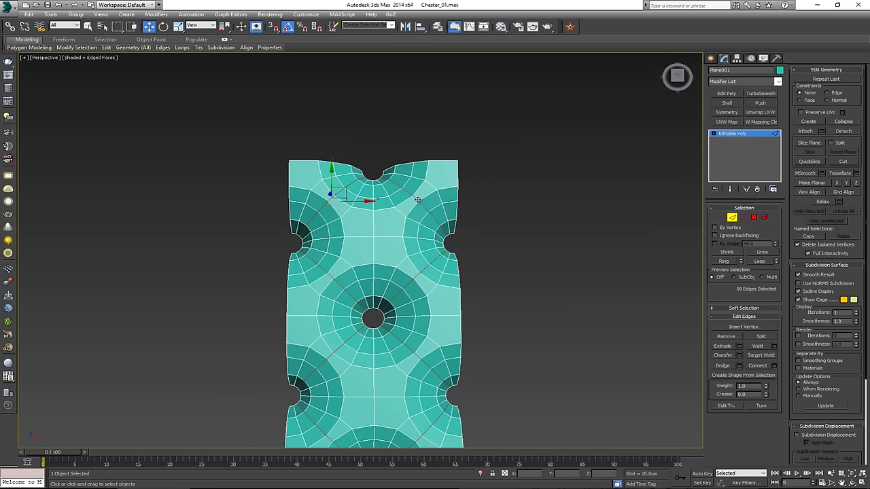
left_click(417, 200)
Chamfer the selected diagonal edge loops by 0.2 cm
scroll(363, 314, "up", 2)
middle_click_drag(363, 313, 377, 263)
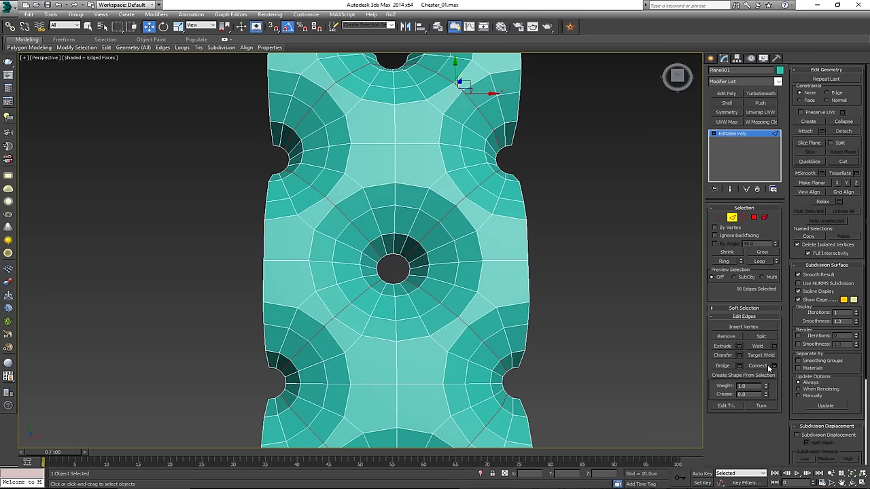
left_click(739, 355)
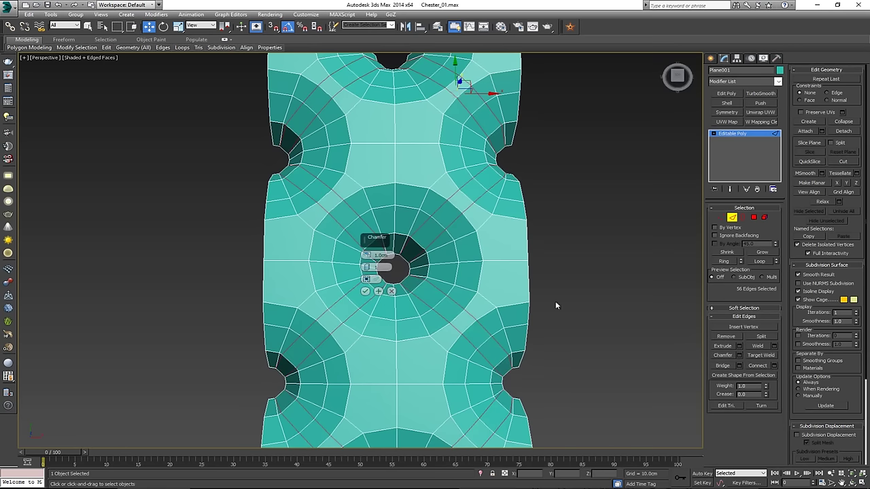
left_click_drag(367, 256, 367, 253)
scroll(337, 327, "up", 5)
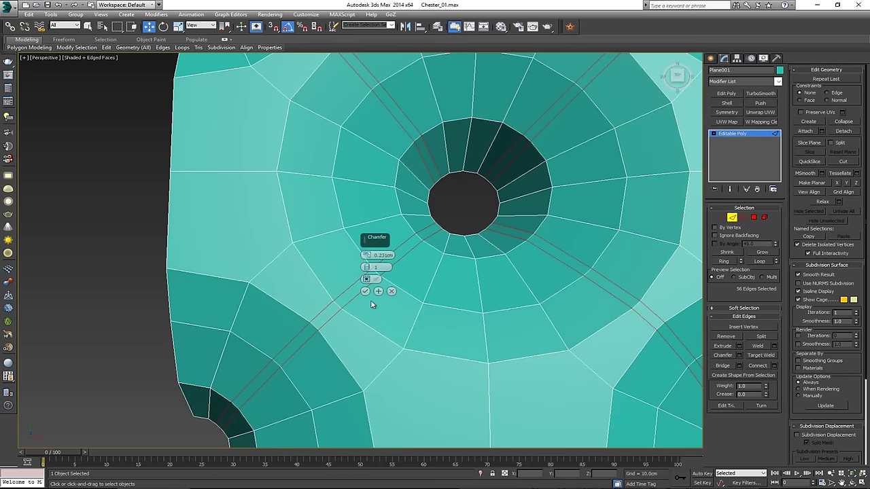
left_click(384, 255)
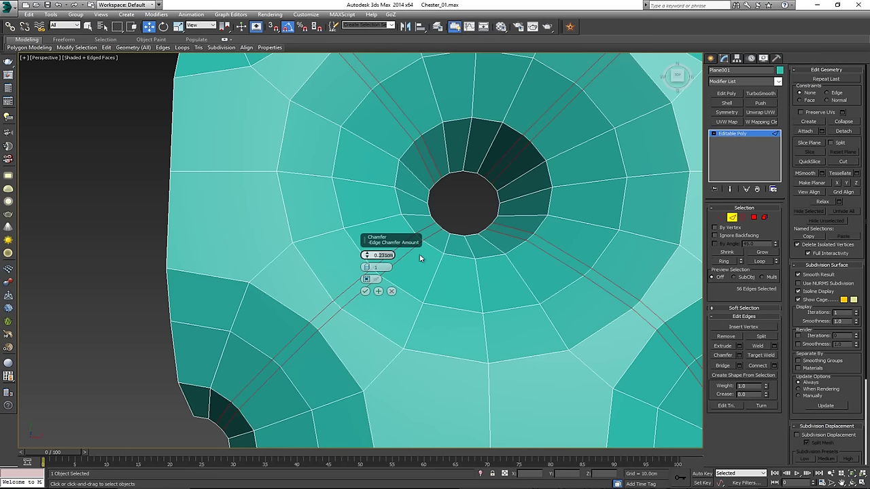
type("0.2cm")
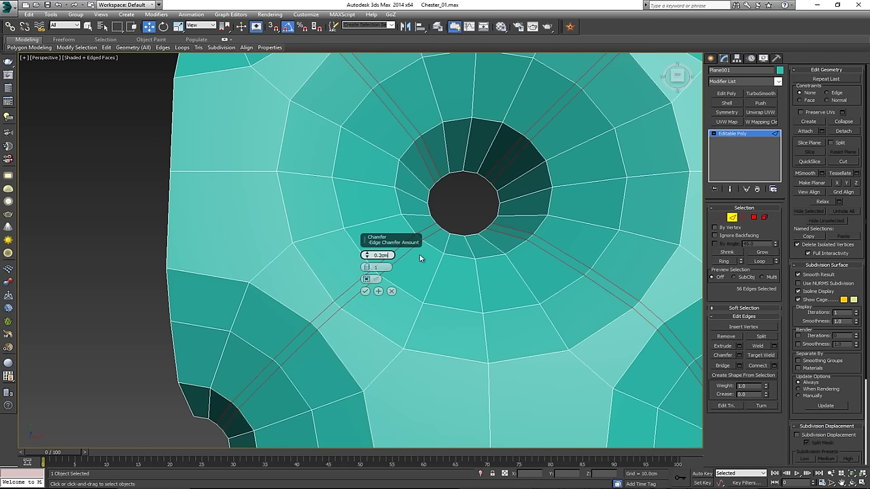
left_click(365, 291)
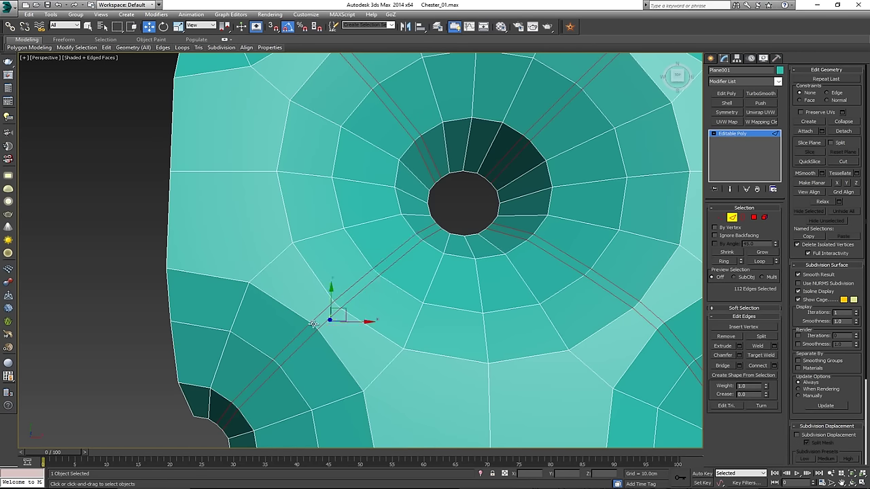
Select the short cross edges midway along the chamfered strips between the lower side tufts and their neighbouring tufts
left_click(313, 326)
scroll(313, 326, "down", 3)
scroll(312, 332, "up", 5)
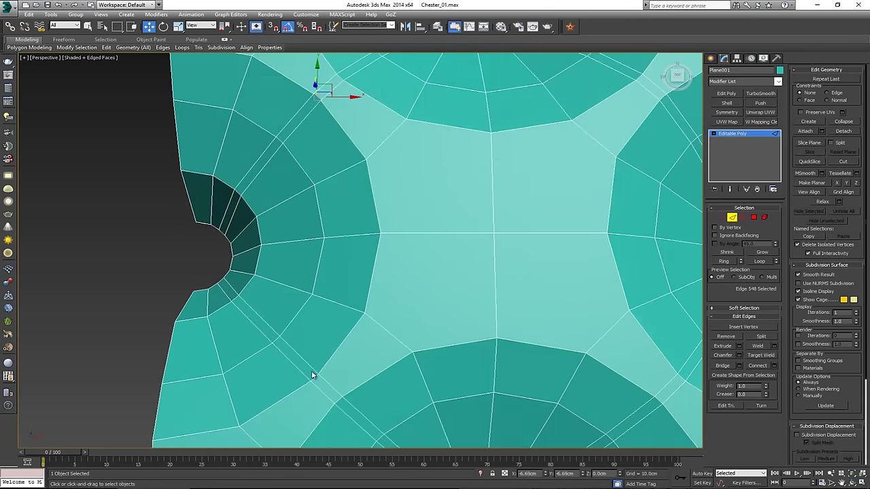
left_click(314, 376, "ctrl")
middle_click_drag(353, 283, 278, 233)
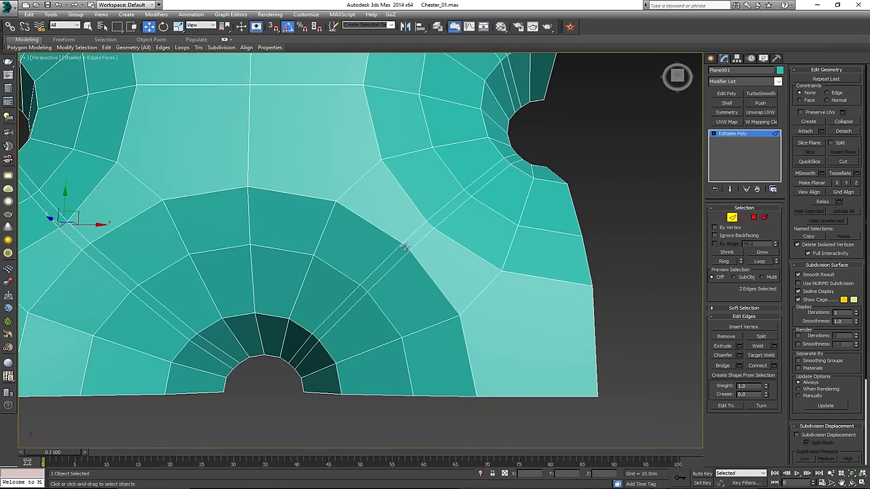
left_click(406, 241, "ctrl")
scroll(405, 241, "down", 3)
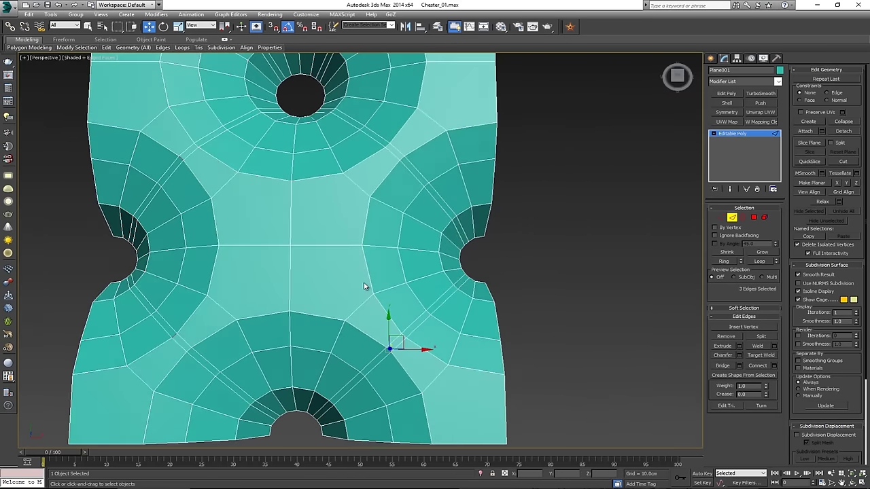
Add the midway cross edges of the remaining chamfered strips around the centre, side and bottom tufts to the selection
left_click(432, 195, "ctrl")
middle_click_drag(432, 195, 309, 151, "alt")
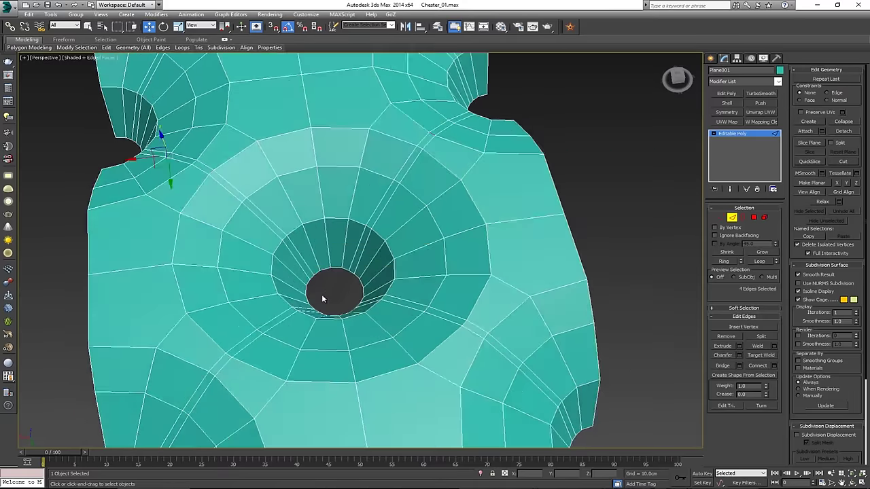
scroll(297, 222, "down", 3)
middle_click_drag(251, 292, 259, 227)
scroll(254, 220, "up", 3)
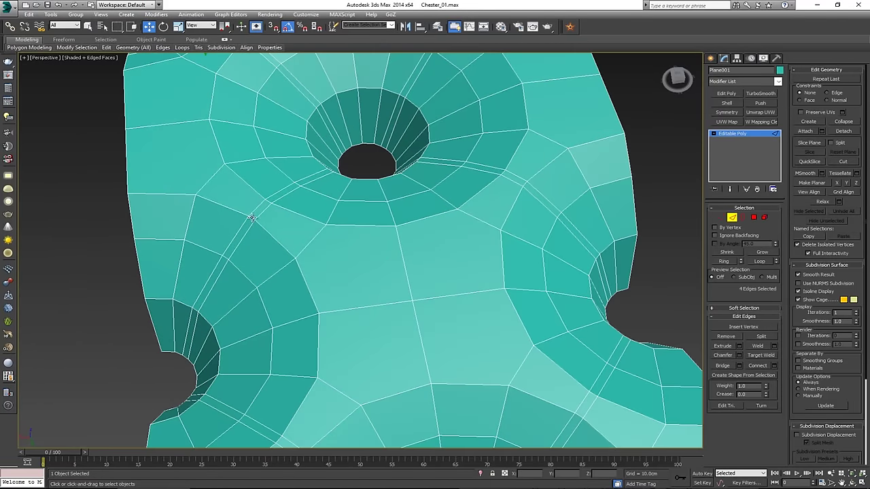
left_click(253, 221, "ctrl")
left_click(523, 189, "ctrl")
left_click(523, 186, "alt")
scroll(524, 186, "up", 2)
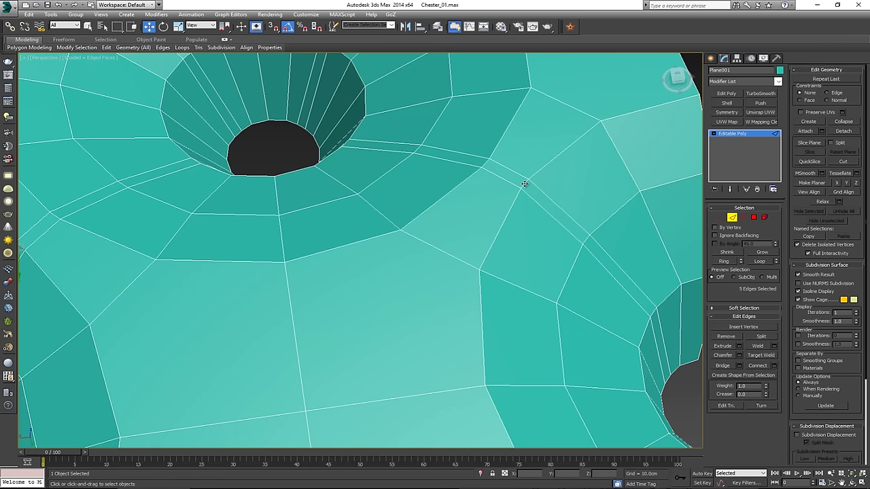
left_click(524, 184, "ctrl")
scroll(454, 193, "down", 3)
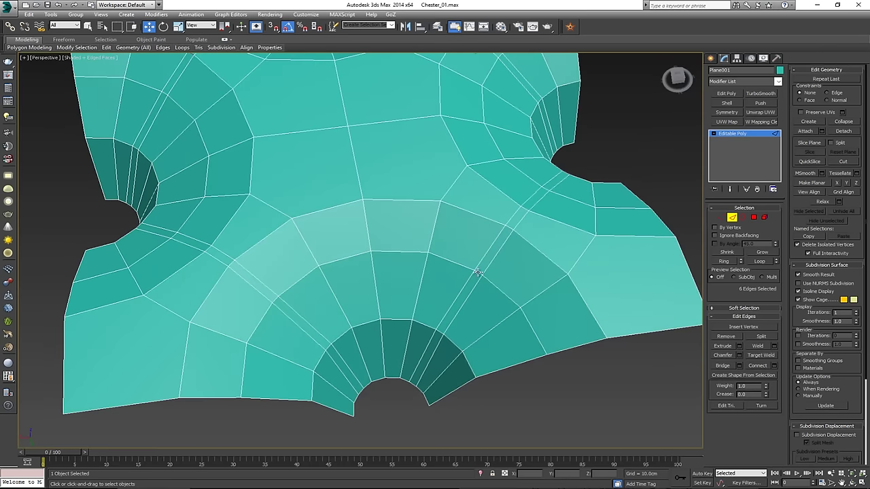
left_click(478, 272, "ctrl")
left_click(277, 299, "ctrl")
Expand the selected cross edges to their full rings and connect them with one line along the middle of each chamfered strip
left_click(728, 262)
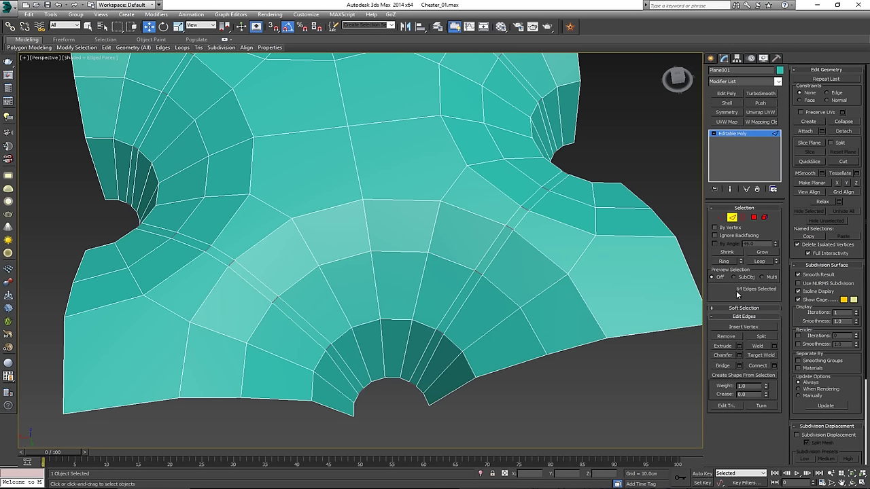
left_click(774, 366)
middle_click_drag(297, 212, 272, 170, "alt")
middle_click_drag(272, 170, 365, 295)
left_click(365, 292)
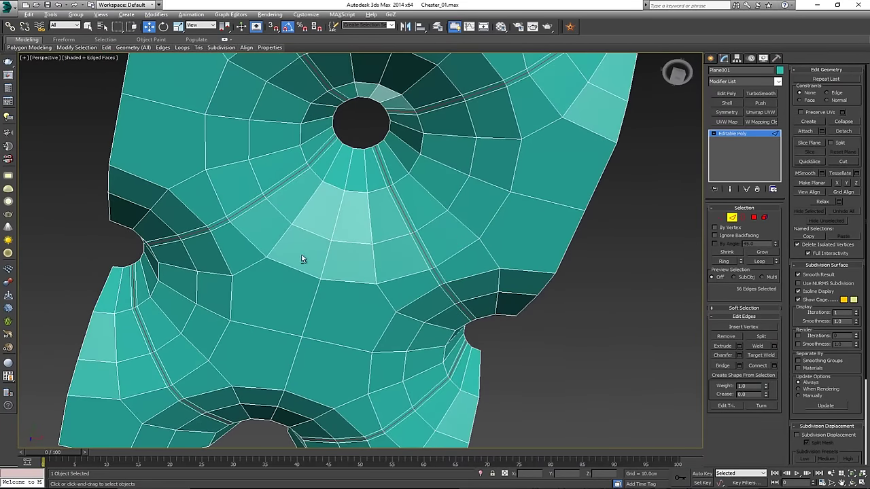
Extrude the selected centre edges of the strips with a height of 0.22 cm and a width of 0.143 cm
middle_click_drag(301, 257, 305, 234, "alt")
scroll(305, 234, "down", 5)
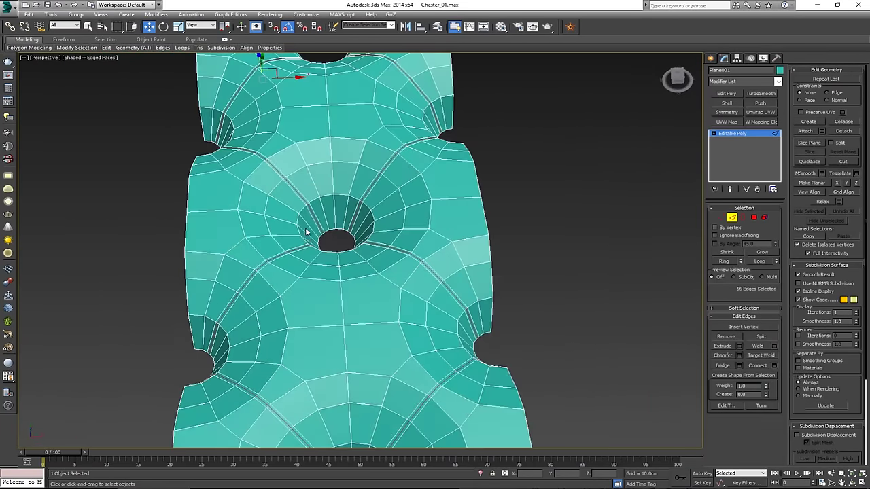
scroll(335, 250, "up", 3)
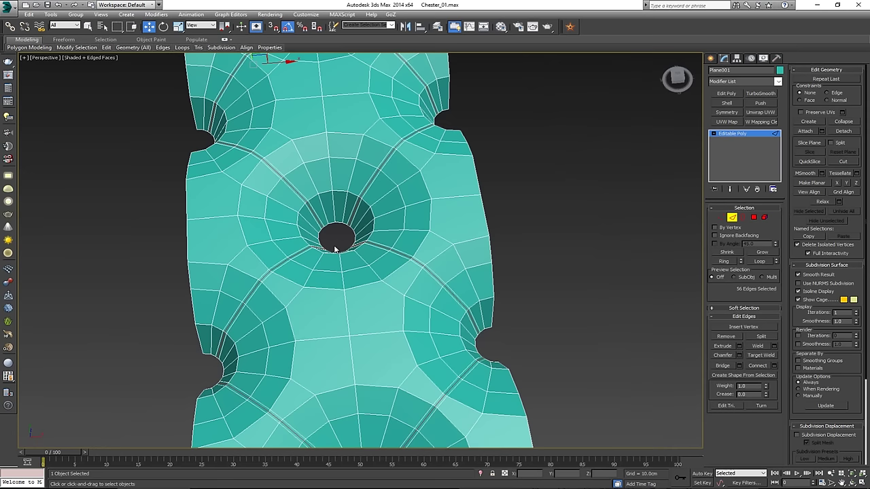
left_click(738, 346)
right_click(367, 255)
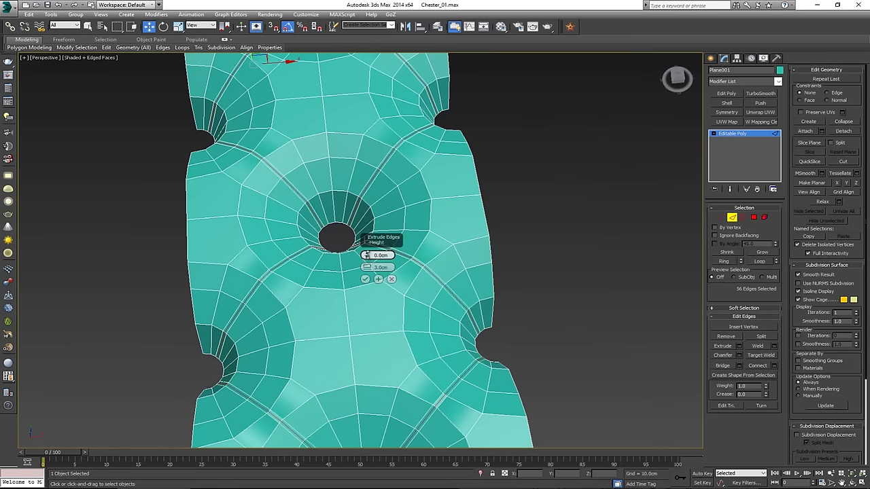
left_click_drag(367, 255, 369, 250)
scroll(271, 307, "up", 5)
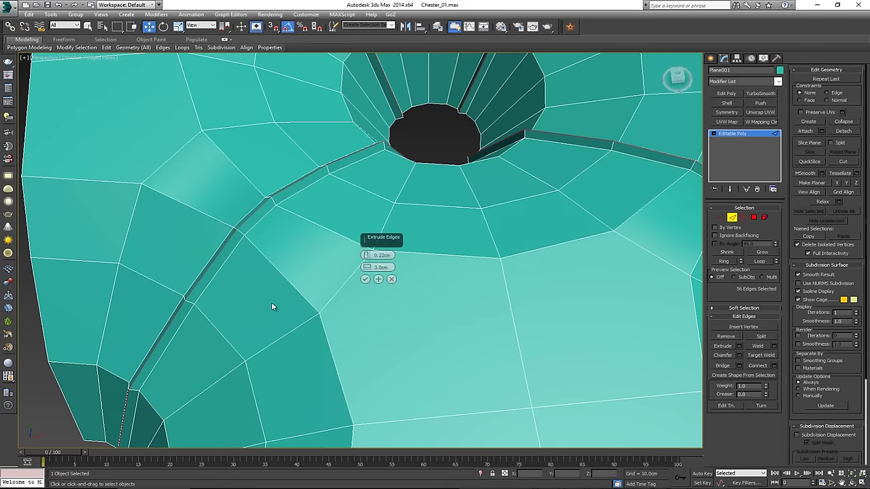
middle_click_drag(272, 307, 326, 268, "alt")
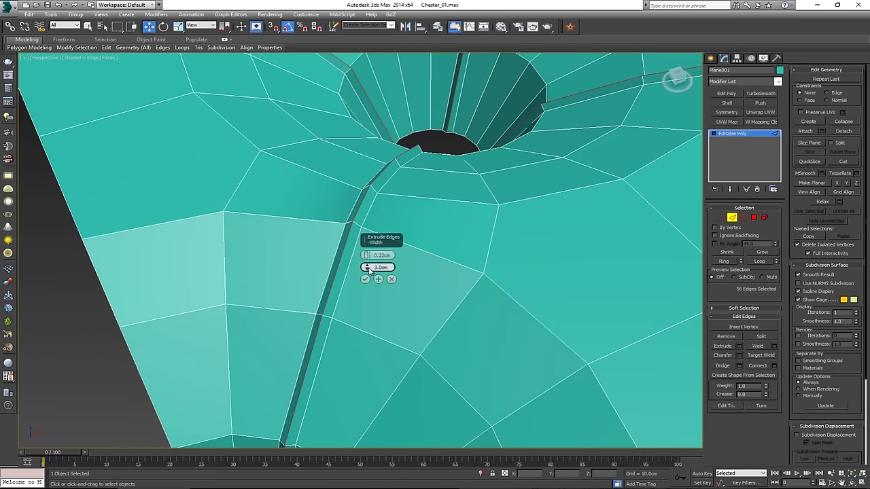
left_click_drag(367, 267, 366, 279)
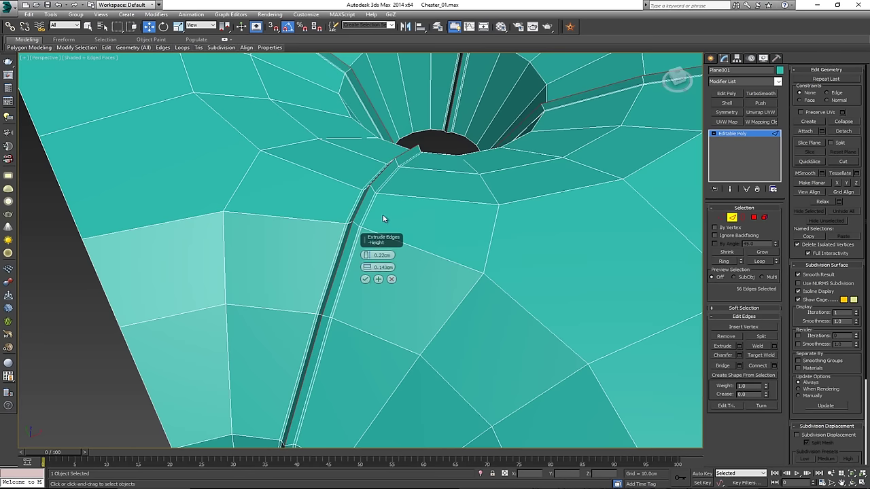
scroll(379, 209, "up", 3)
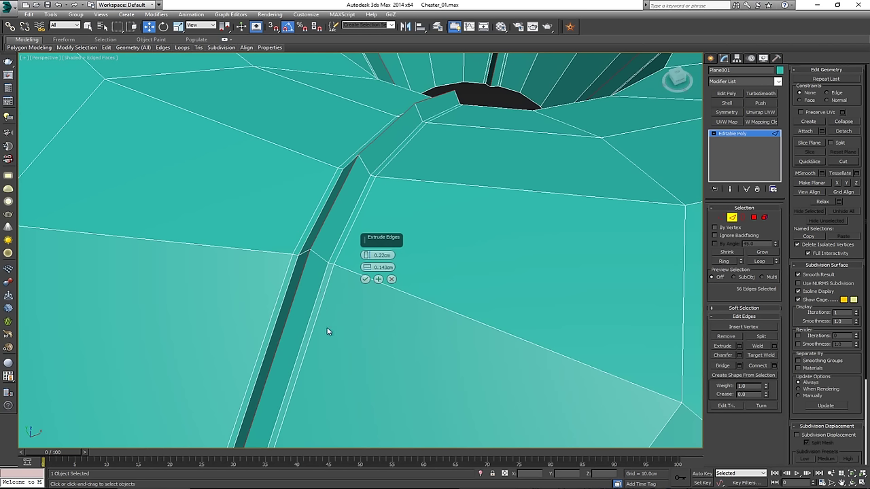
left_click(365, 280)
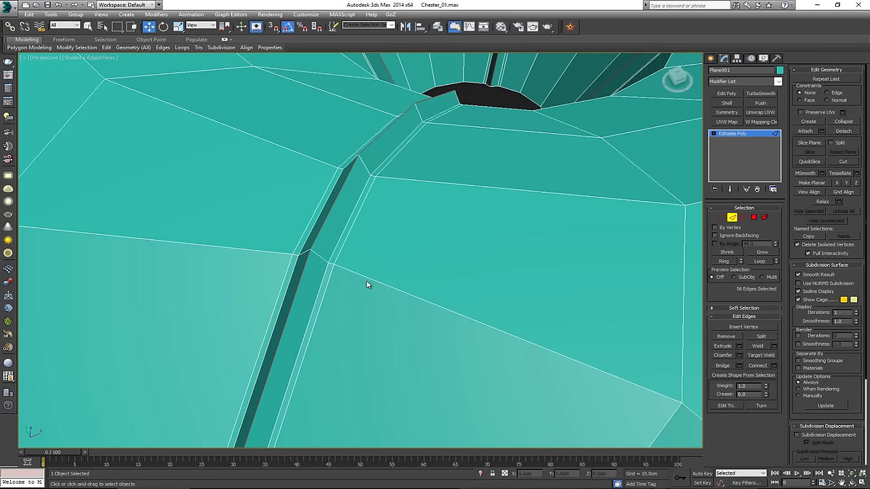
Convert the extruded edge selection to its adjoining polygons and shift those crease polygons slightly along the Z axis
middle_click_drag(419, 229, 424, 266, "alt")
scroll(418, 244, "down", 2)
scroll(424, 265, "down", 3)
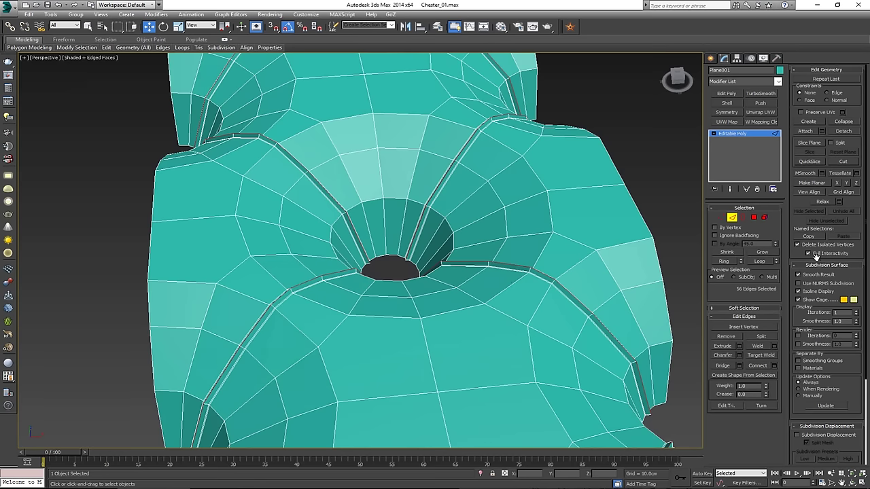
left_click(757, 218, "ctrl")
middle_click_drag(501, 301, 389, 243, "alt")
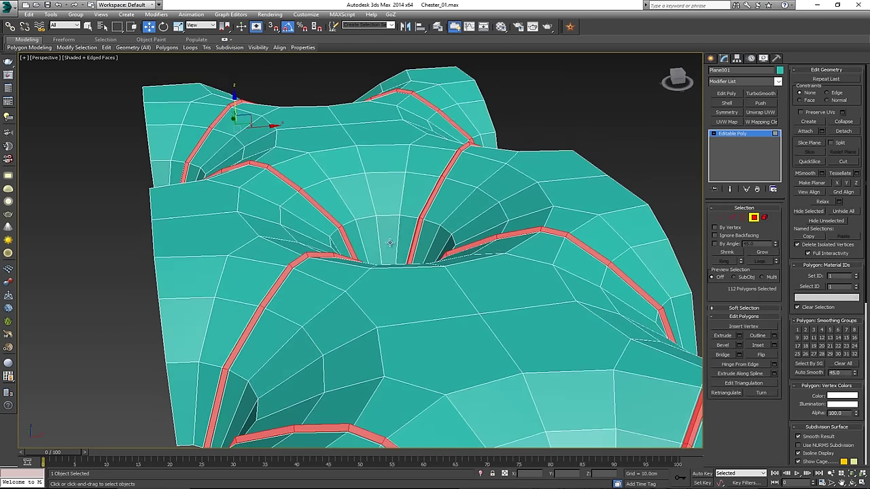
scroll(225, 115, "up", 3)
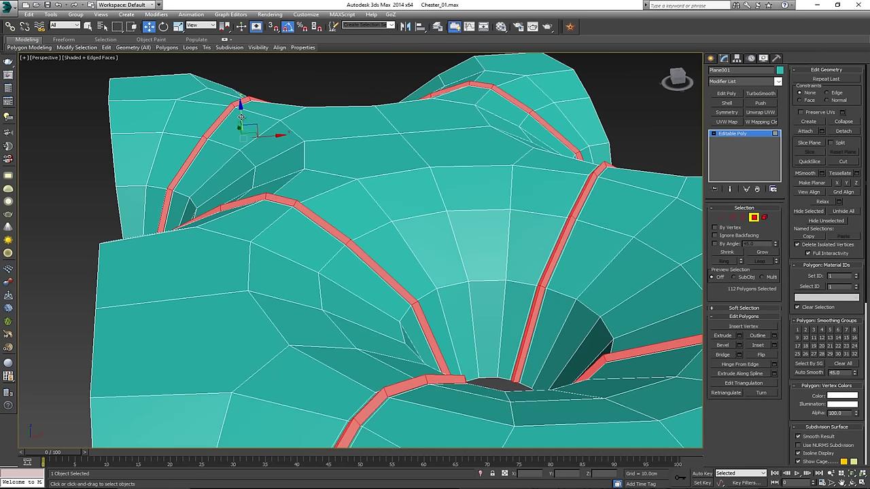
left_click_drag(241, 117, 243, 118)
middle_click_drag(244, 118, 403, 178, "alt")
left_click(754, 218)
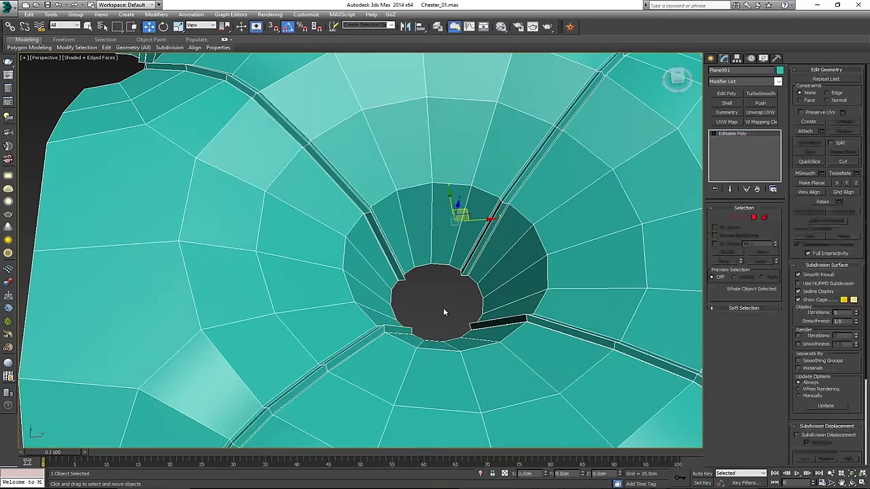
Apply TurboSmooth to the whole panel and turn off the edged-faces display to check the smoothed creases
left_click(444, 308)
left_click(562, 260)
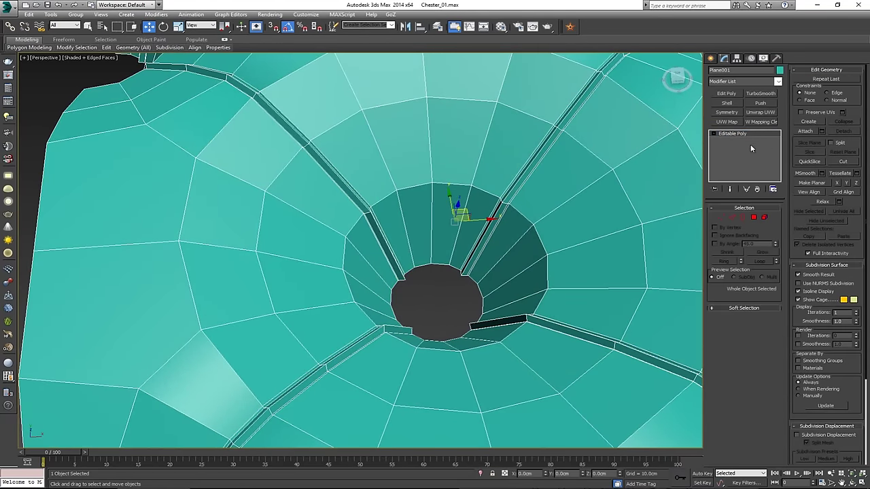
left_click(760, 94)
left_click(433, 301)
mouse_move(420, 305)
middle_mouse_down()
mouse_move(375, 267)
mouse_move(382, 296)
middle_mouse_up()
scroll(374, 268, "down", 4)
key("F4")
scroll(373, 262, "down", 3)
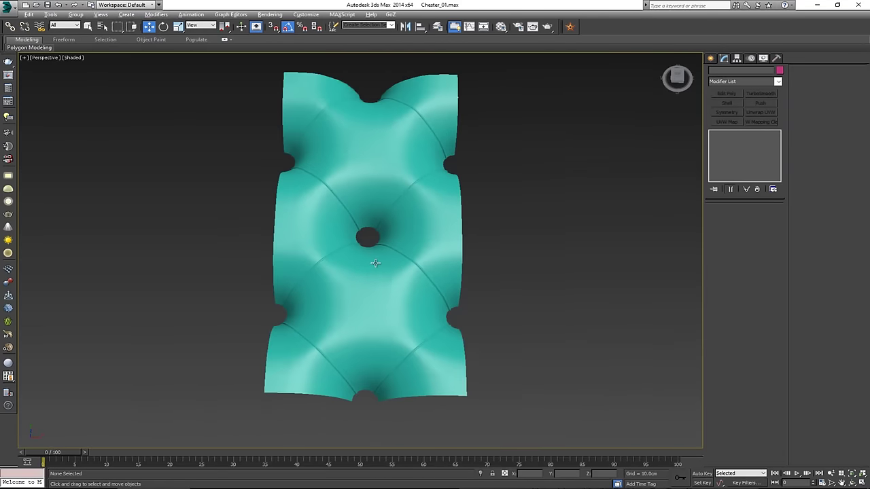
mouse_move(375, 257)
middle_mouse_down("alt")
mouse_move(376, 274)
mouse_move(375, 250)
mouse_move(406, 243)
mouse_move(456, 253)
mouse_move(398, 241)
mouse_move(380, 225)
mouse_move(367, 244)
mouse_move(374, 266)
middle_mouse_up("alt")
left_click(375, 267)
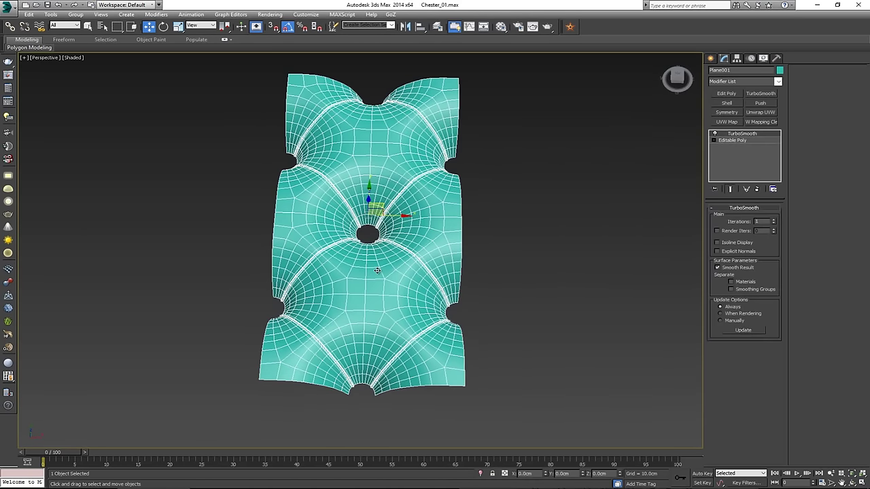
Turn off the TurboSmooth effect on the tufted panel to show its base mesh
middle_click_drag(380, 231, 371, 271)
scroll(372, 261, "down", 2)
scroll(371, 255, "up", 4)
scroll(370, 254, "down", 4)
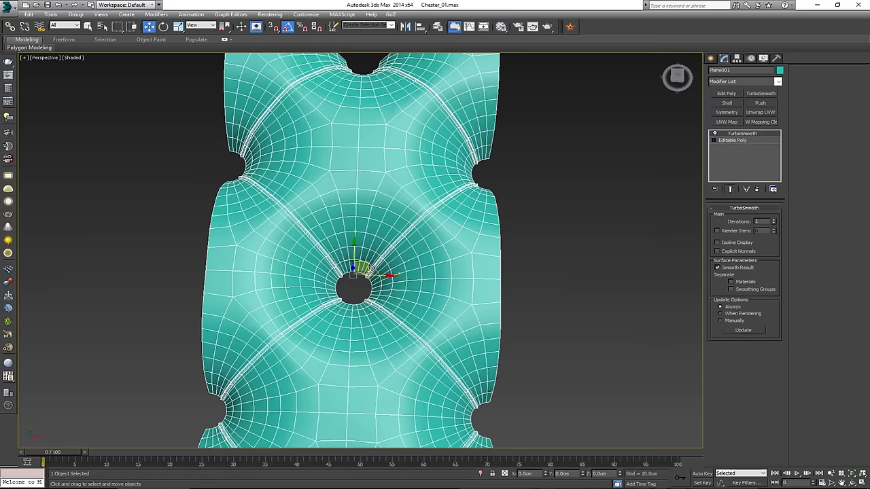
scroll(372, 245, "down", 2)
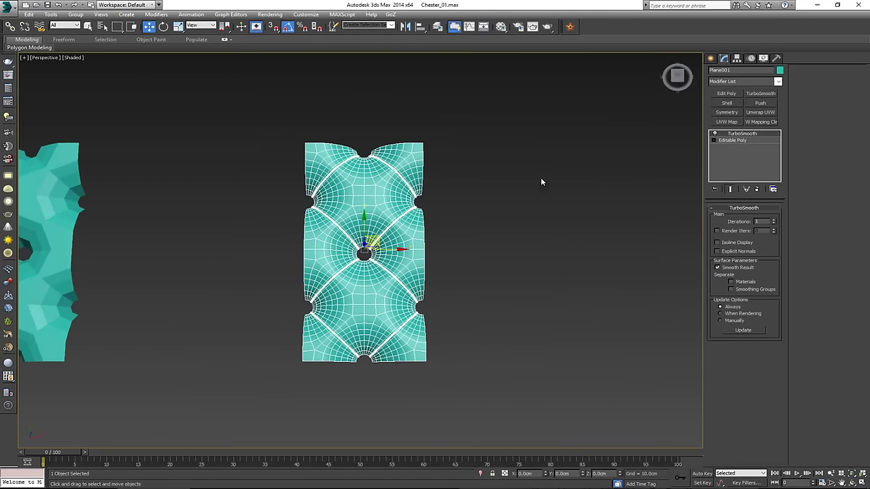
scroll(367, 241, "up", 2)
middle_click_drag(367, 240, 364, 225, "alt")
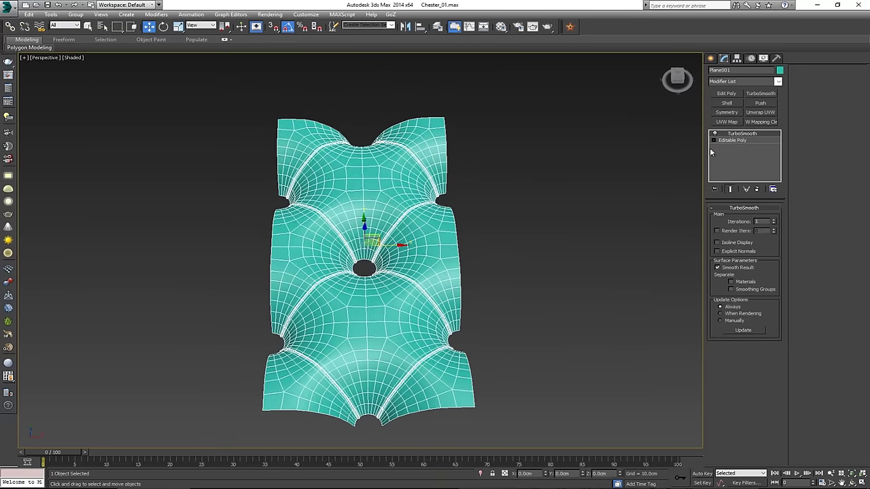
left_click(714, 134)
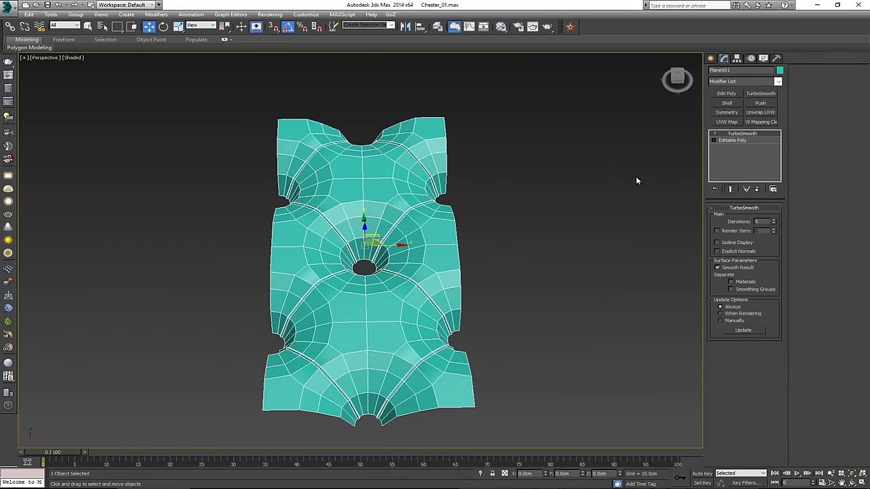
Examine the unsmoothed panel's diagonal seams and button holes, both with its wireframe and deselected
middle_click_drag(439, 239, 441, 252, "alt")
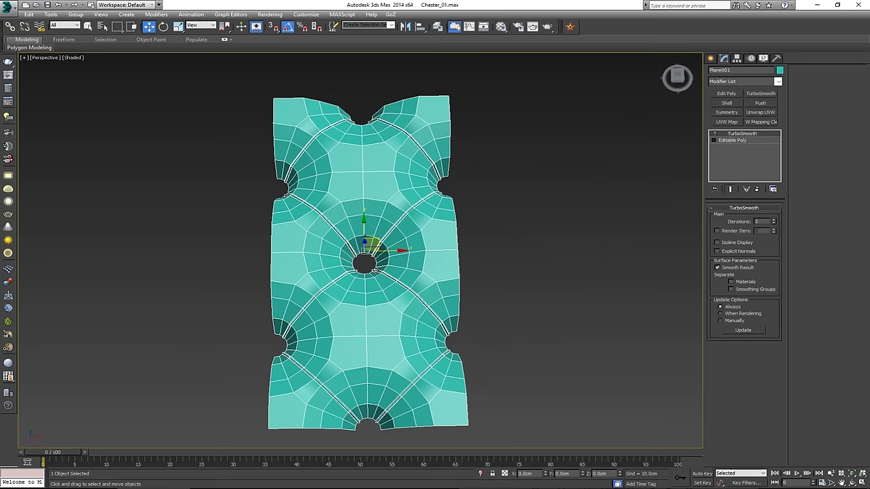
scroll(375, 271, "up", 4)
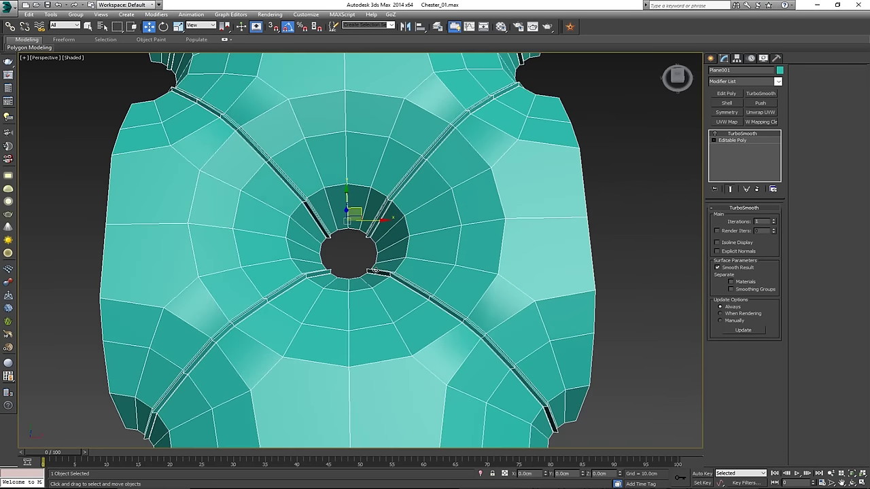
scroll(375, 269, "down", 6)
scroll(373, 271, "up", 4)
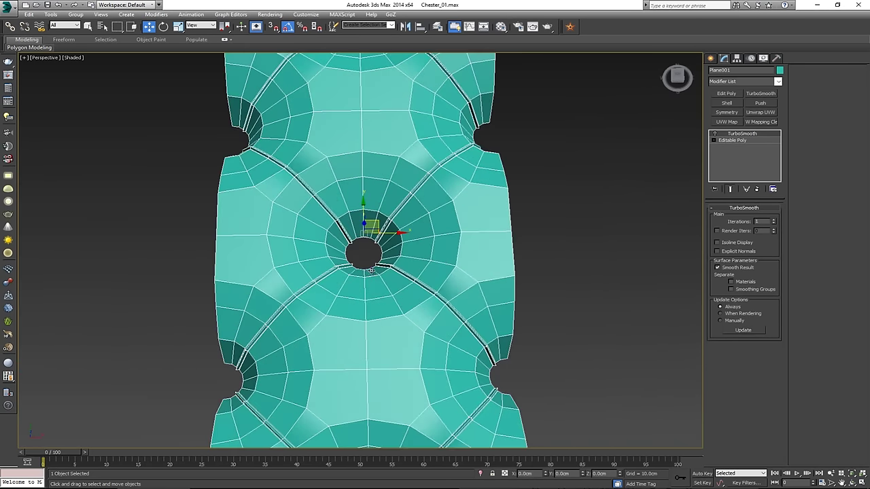
mouse_move(371, 270)
middle_mouse_down("alt")
mouse_move(372, 293)
mouse_move(372, 280)
middle_mouse_up("alt")
mouse_move(336, 488)
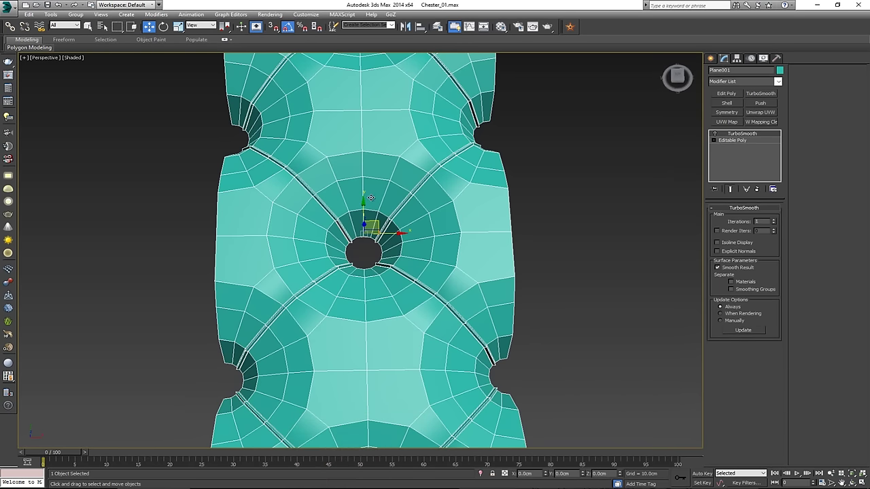
scroll(371, 198, "down", 1)
left_click(245, 228)
scroll(246, 229, "down", 2)
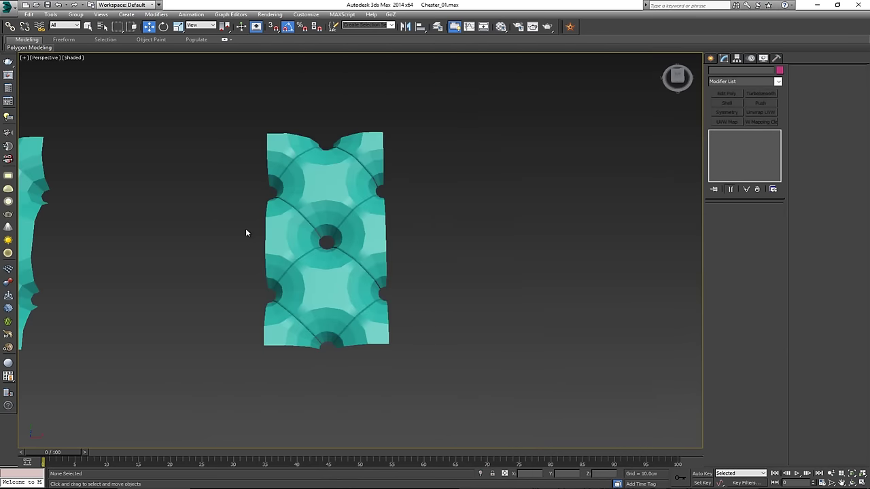
scroll(245, 228, "up", 2)
mouse_move(267, 237)
middle_mouse_down("alt")
mouse_move(292, 232)
mouse_move(279, 233)
middle_mouse_up("alt")
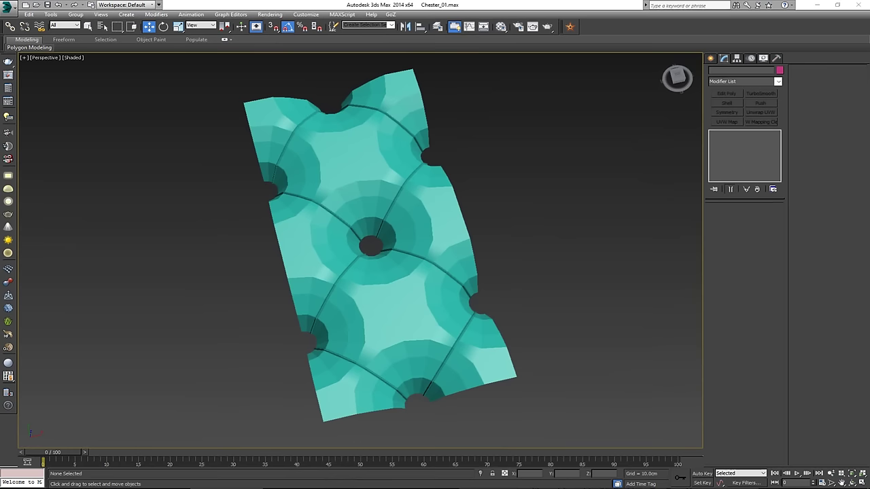
Switch to Windows Photo Viewer and examine the buttons, seams and leather creases on the chesterfield sofa's armrest and backrest
left_click_drag(0, 56, 439, 17)
double_click(438, 17)
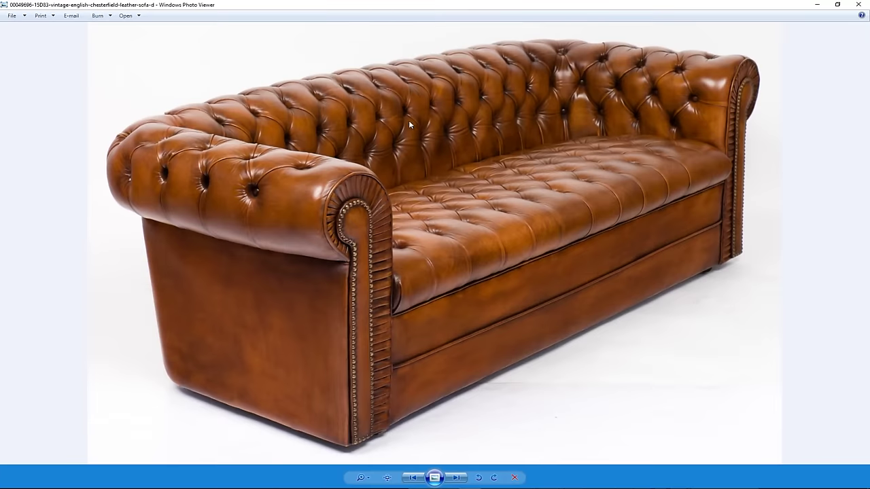
scroll(228, 183, "up", 3)
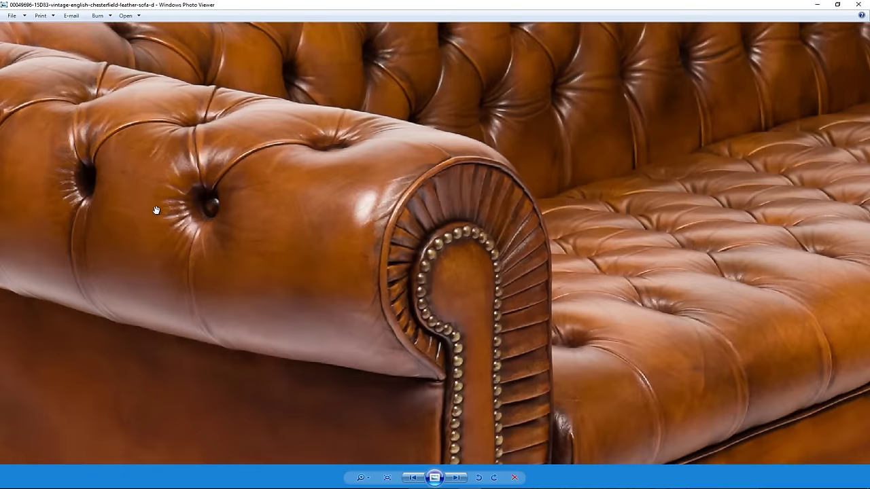
left_click_drag(158, 209, 301, 248)
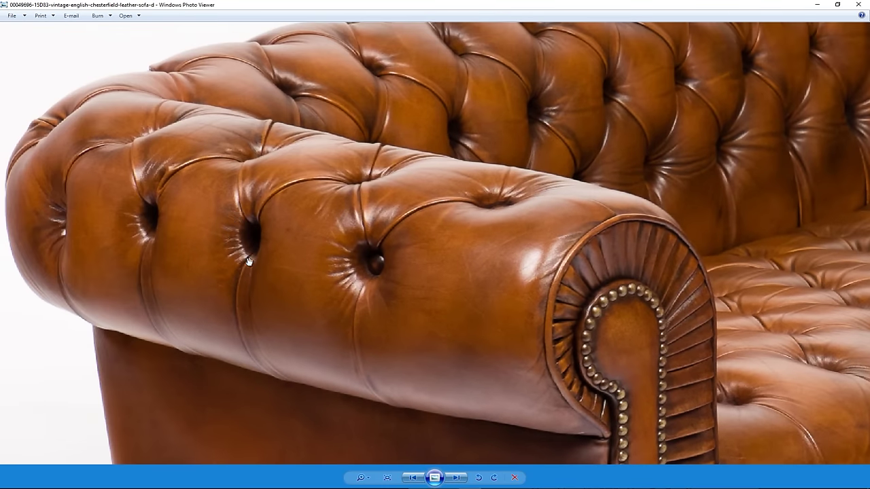
scroll(347, 272, "up", 2)
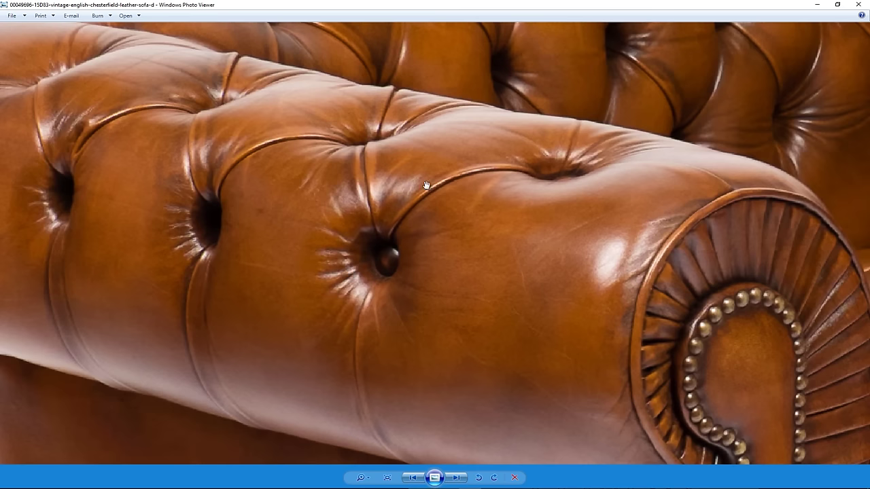
left_click_drag(516, 187, 411, 286)
left_click_drag(448, 249, 334, 284)
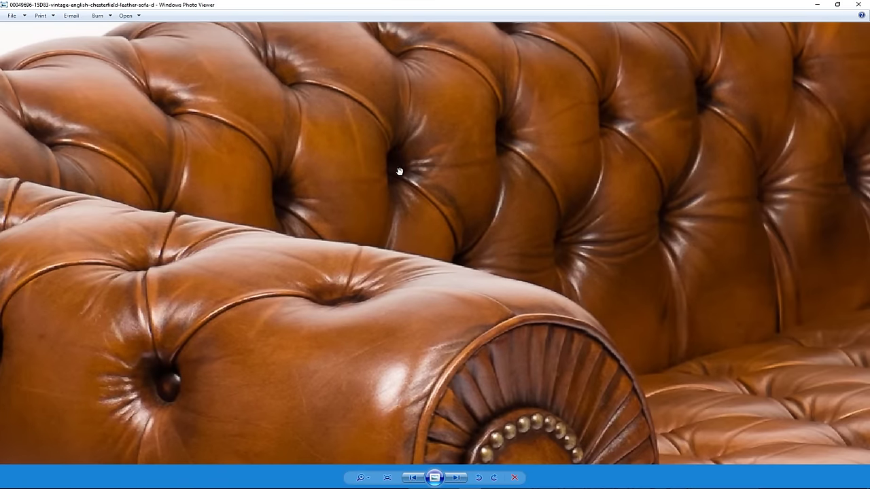
left_click_drag(166, 398, 295, 282)
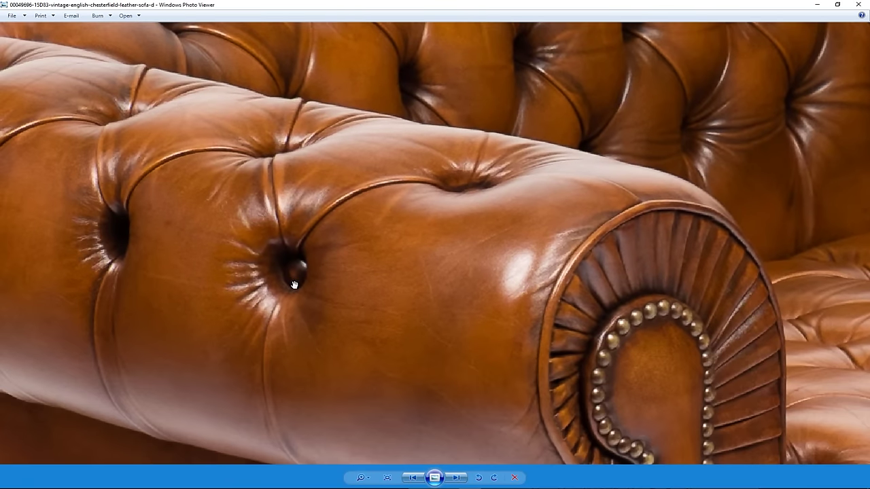
scroll(295, 282, "down", 2)
left_click_drag(525, 242, 348, 246)
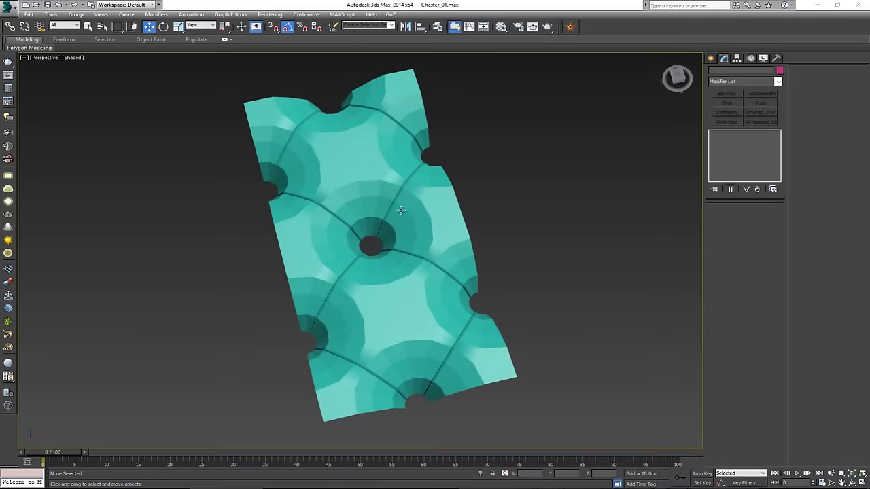
Back in 3ds Max, select the tufted panel and enter vertex editing on its Editable Poly base, selecting all vertices
left_click(377, 204)
scroll(345, 210, "up", 3)
mouse_move(345, 210)
middle_mouse_down("alt")
mouse_move(345, 177)
mouse_move(347, 218)
mouse_move(335, 213)
middle_mouse_up("alt")
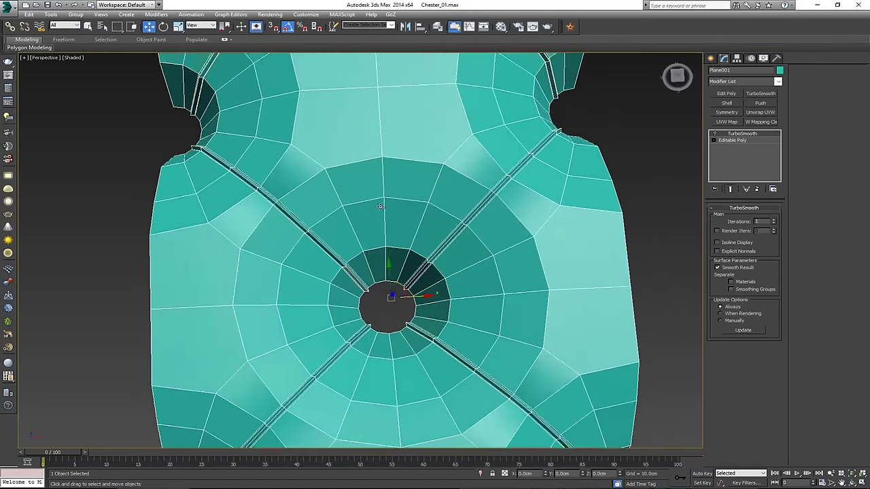
scroll(336, 209, "down", 2)
left_click(743, 140)
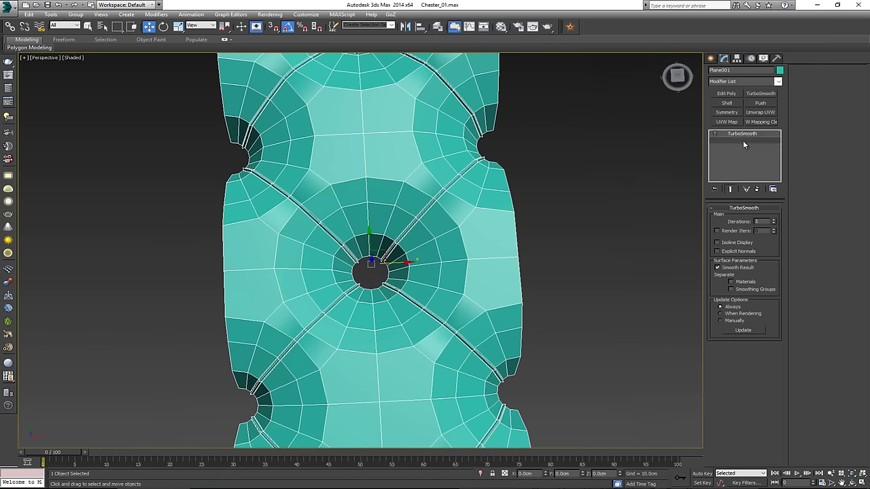
key("1")
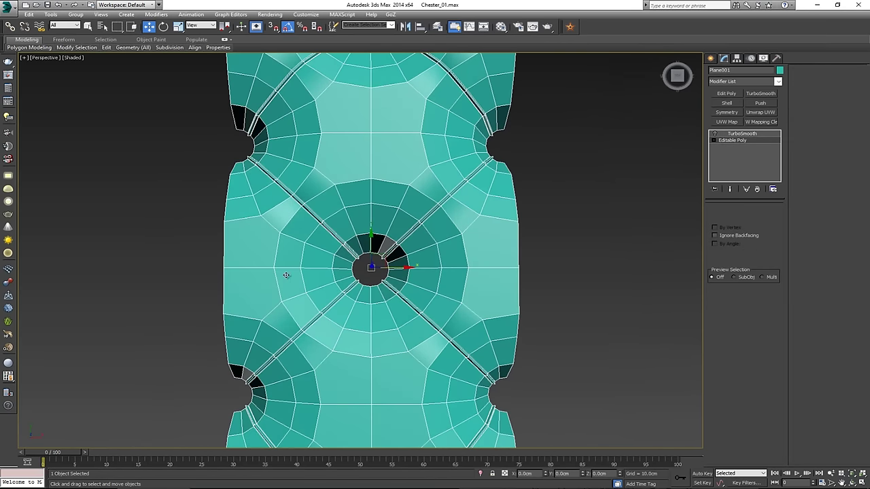
key("ctrl+a")
middle_click_drag(258, 317, 285, 285)
scroll(305, 279, "up", 2)
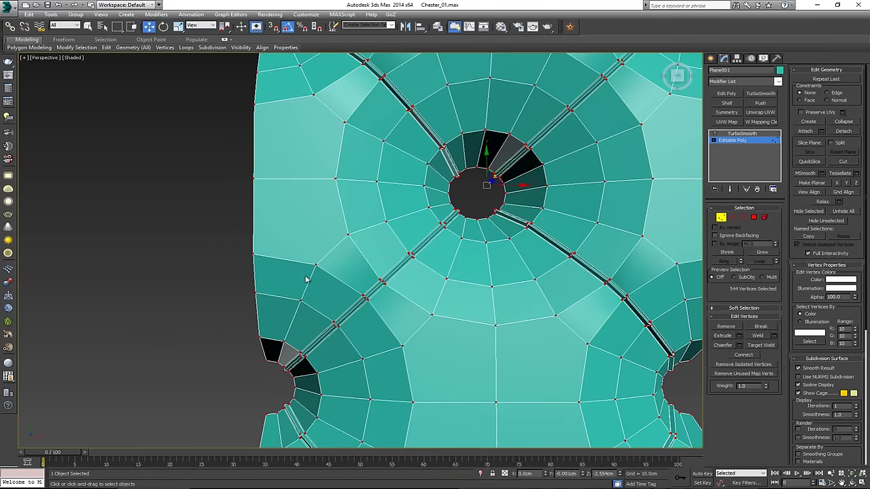
Select only the vertices flanking both sides of the seam from the central button hole to the lower-left edge notch
left_click_drag(322, 264, 288, 320)
left_click(285, 347, "ctrl")
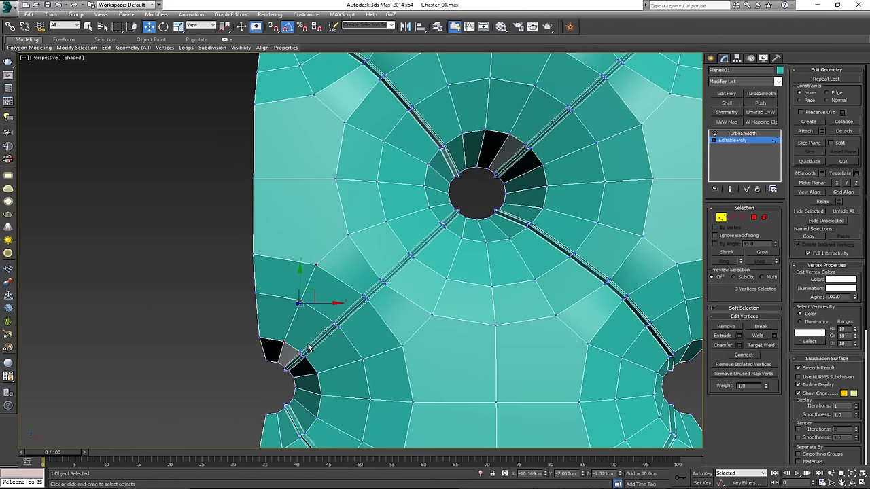
left_click(348, 234, "ctrl")
left_click(386, 221, "ctrl")
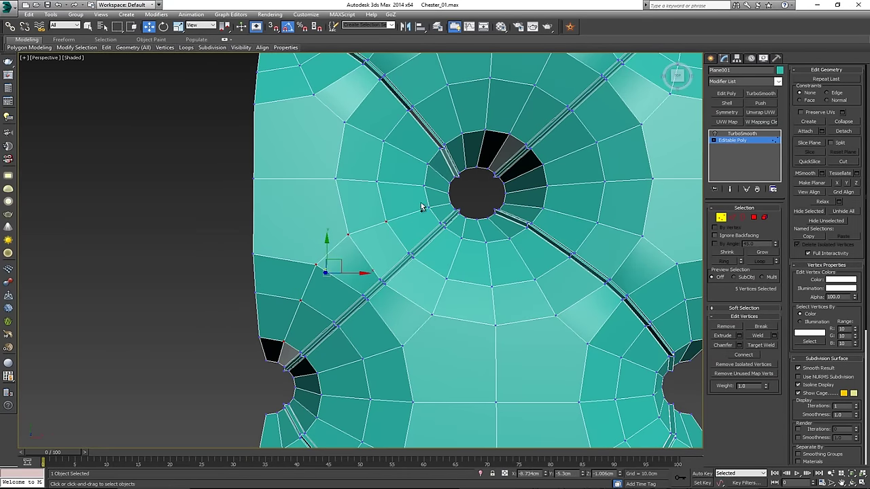
left_click(429, 206, "ctrl")
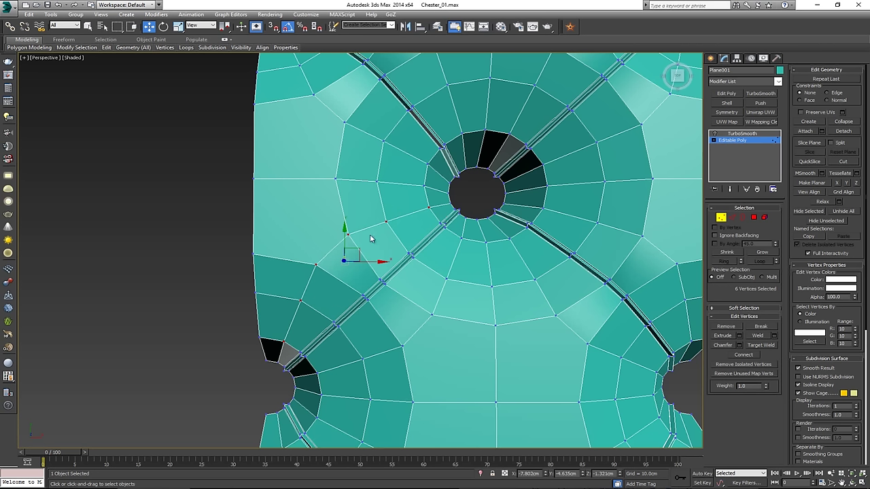
left_click(462, 239, "ctrl")
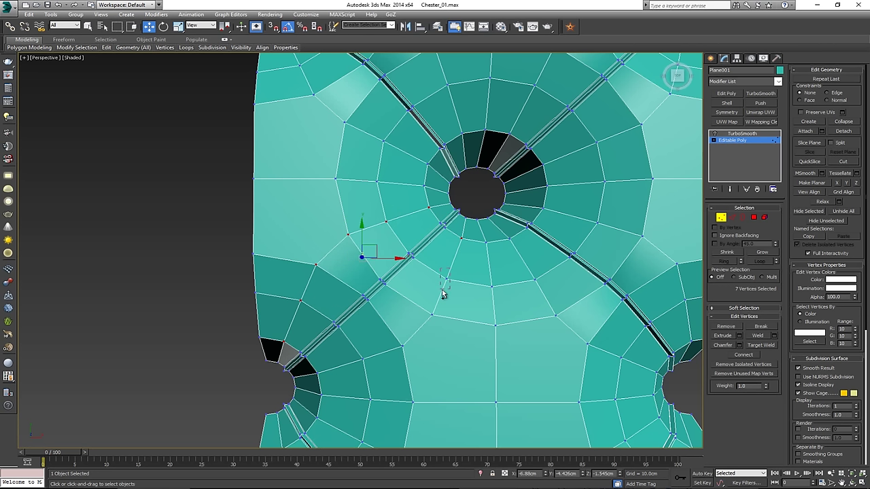
left_click(446, 279, "ctrl")
left_click(432, 315, "ctrl")
left_click(402, 346, "ctrl")
left_click(363, 360, "ctrl")
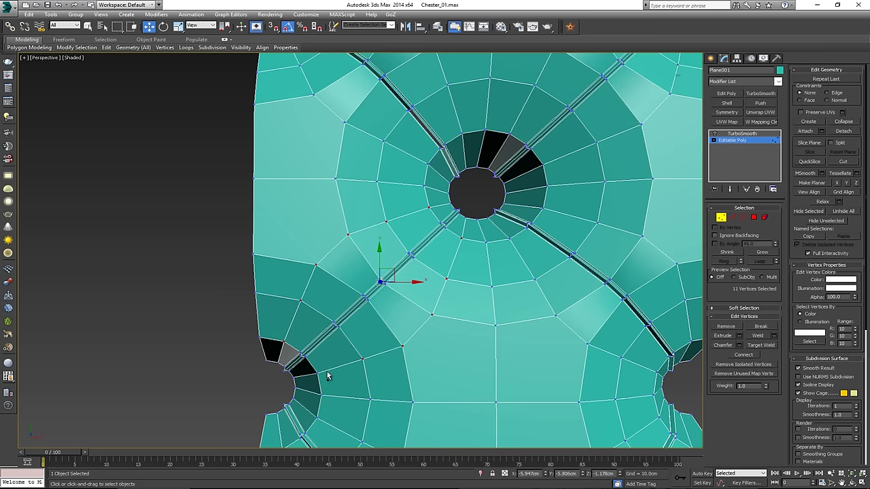
left_click(317, 375, "ctrl")
Add the vertices flanking both sides of the seam from the lower-left edge notch to the bottom notch to the selection
middle_click_drag(340, 349, 363, 267)
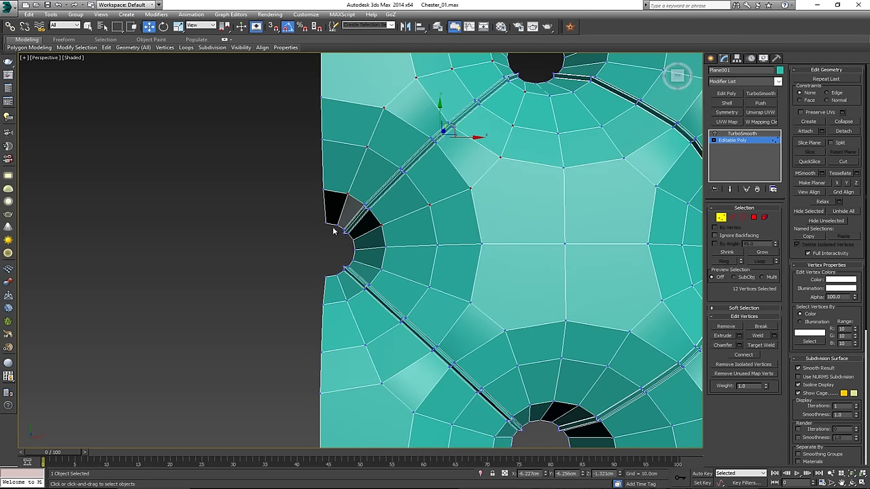
left_click(351, 299, "ctrl")
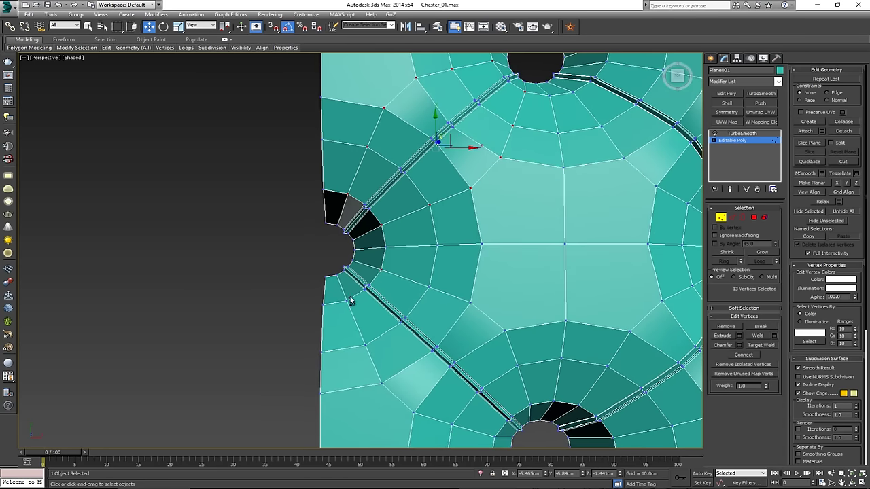
left_click(356, 326, "ctrl")
left_click(381, 371, "ctrl")
left_click(412, 409, "ctrl")
left_click(452, 427, "ctrl")
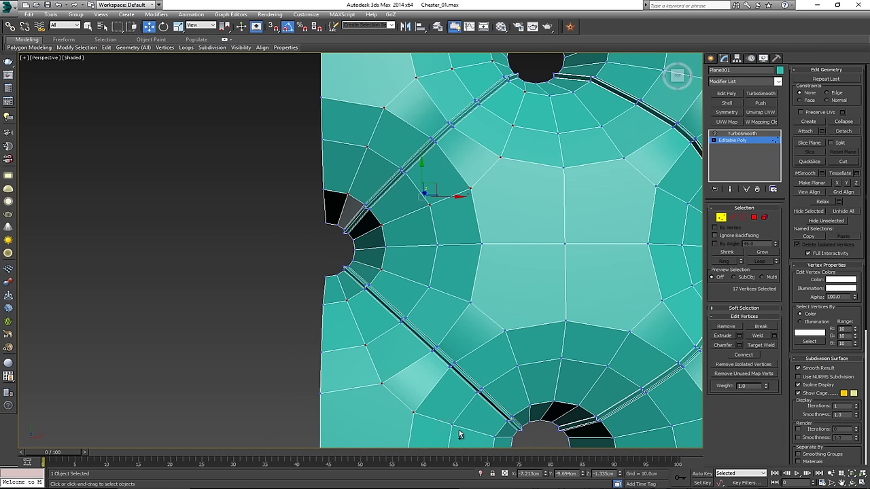
left_click(473, 438, "ctrl")
left_click(492, 430, "ctrl")
left_click(430, 286, "ctrl")
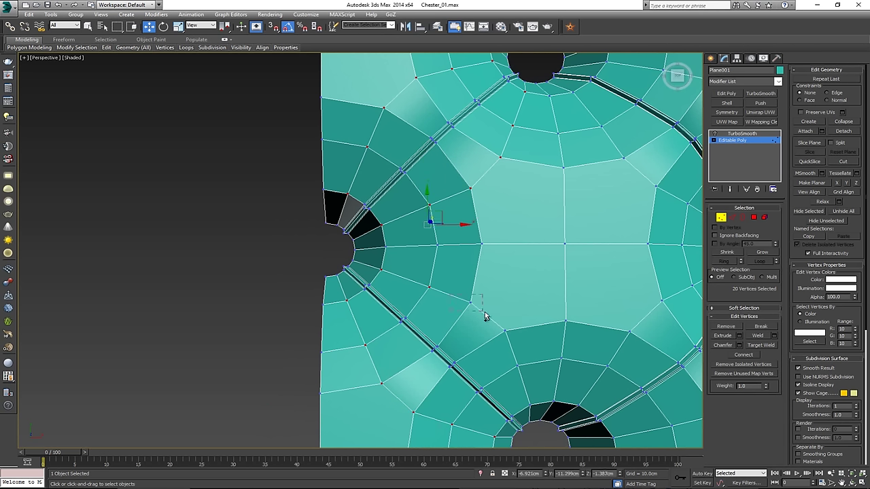
left_click(470, 303, "ctrl")
left_click(505, 331, "ctrl")
left_click(517, 366, "ctrl")
left_click(530, 406, "ctrl")
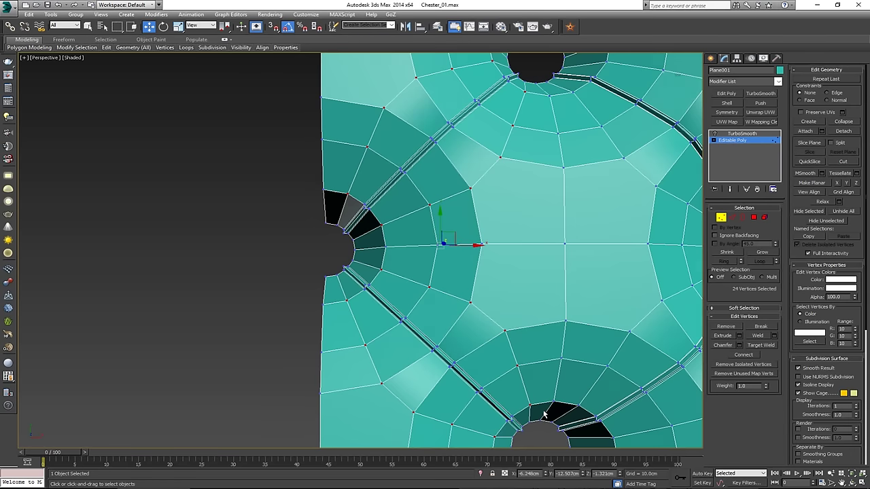
Add the vertices flanking both sides of the seam from the bottom notch to the lower-right edge notch to the selection
middle_click_drag(471, 305, 340, 250)
left_click(422, 246, "ctrl")
left_click(404, 282, "ctrl")
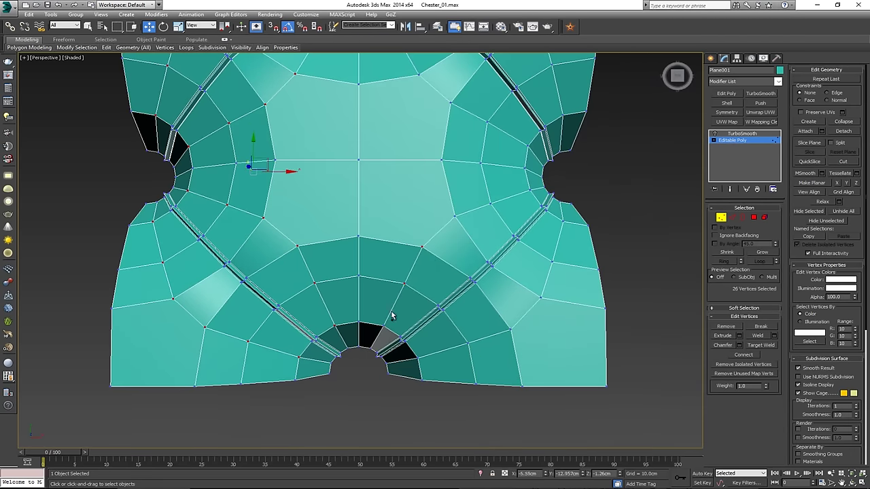
left_click(386, 331, "ctrl")
left_click(450, 379, "ctrl")
left_click(461, 345, "ctrl")
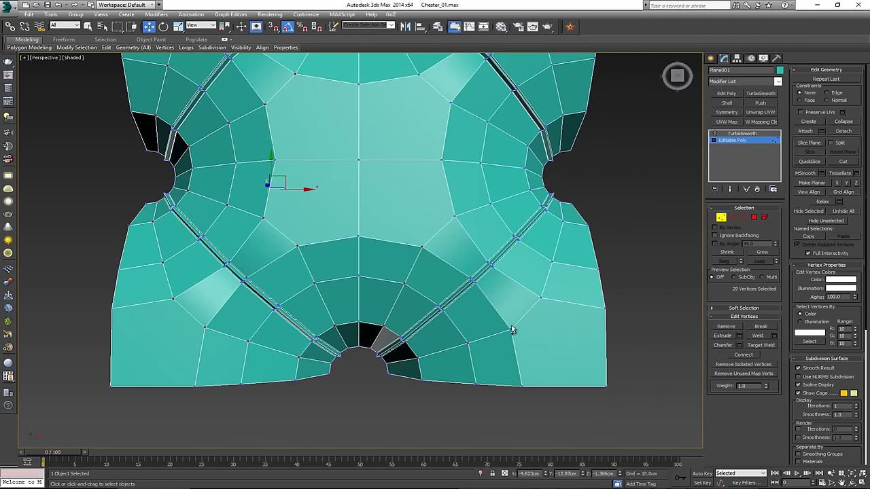
left_click(511, 331, "ctrl")
left_click(542, 300, "ctrl")
left_click(549, 270, "ctrl")
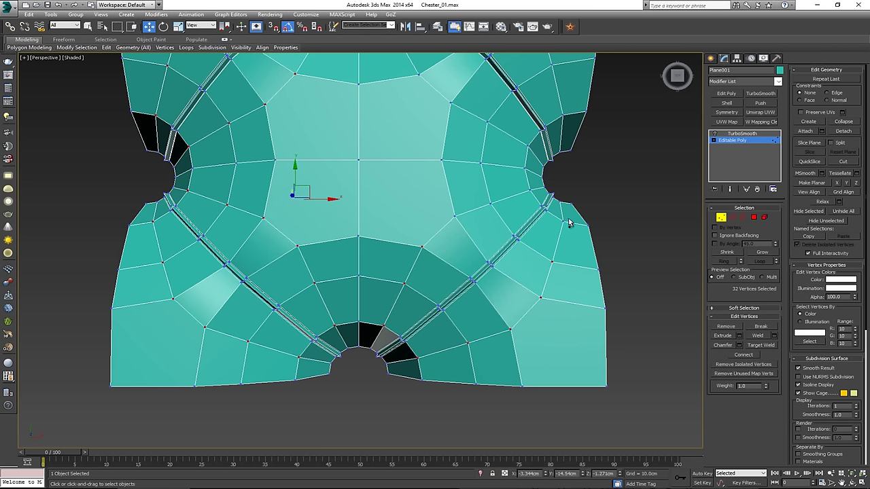
left_click(542, 198, "ctrl")
left_click(516, 196, "ctrl")
left_click(472, 209, "ctrl")
left_click(449, 219, "ctrl")
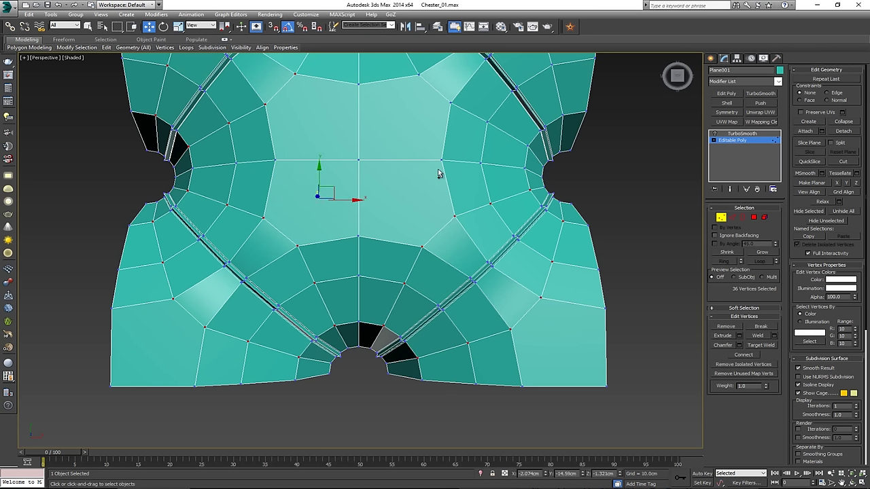
Add the vertices along the inner side of the seam from the lower-right edge notch to the central button hole to the selection
left_click(487, 121, "ctrl")
left_click(528, 145, "ctrl")
middle_click_drag(482, 84, 488, 234)
left_click(407, 191, "ctrl")
left_click(407, 178, "ctrl")
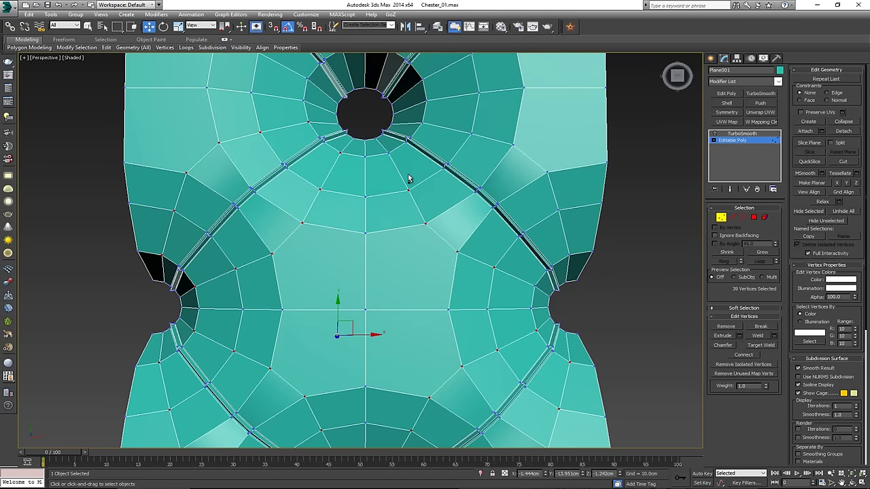
left_click(380, 151, "ctrl")
Add the vertices to the right of the central button hole and along the outer side of the seam to the upper-right edge notch
middle_click_drag(375, 178, 361, 215)
left_click(365, 220, "ctrl")
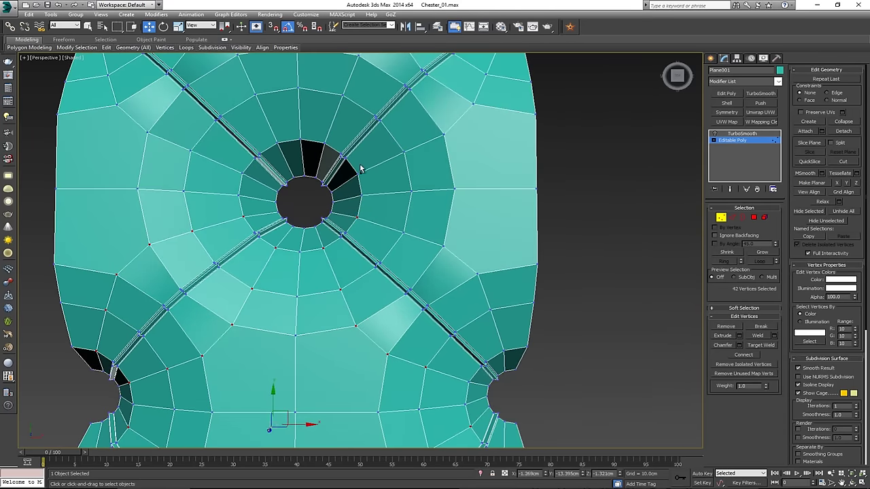
left_click(352, 178, "ctrl")
left_click(443, 144, "ctrl")
left_click(471, 110, "ctrl")
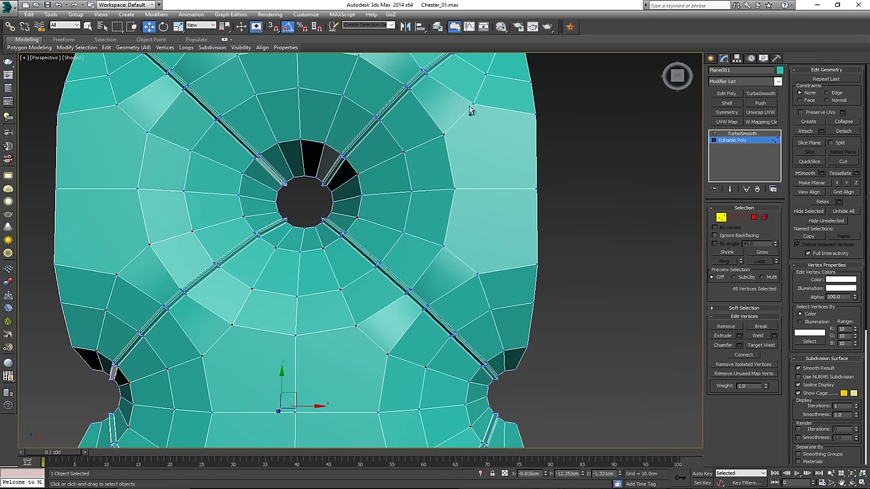
left_click(465, 84, "ctrl")
middle_click_drag(466, 86, 474, 215)
left_click(486, 184, "ctrl")
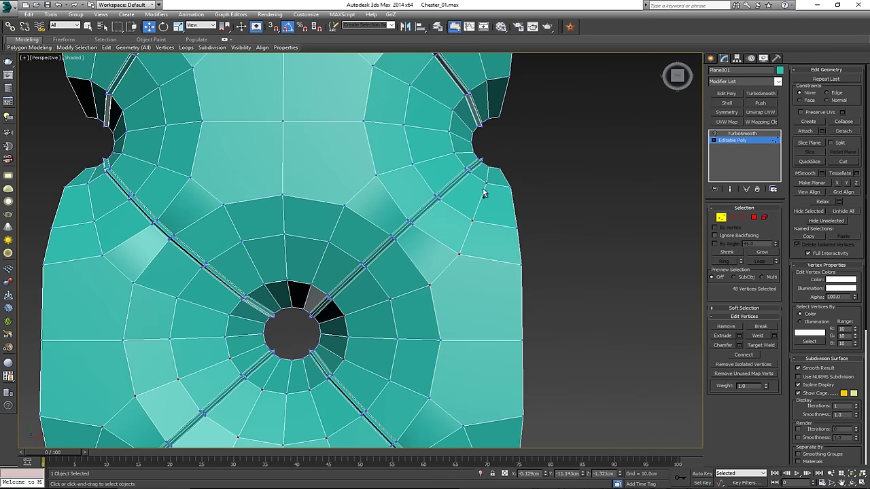
Add the remaining vertices along the outer side of the seam from the central button hole to the lower-right edge notch
middle_click_drag(472, 349, 474, 258)
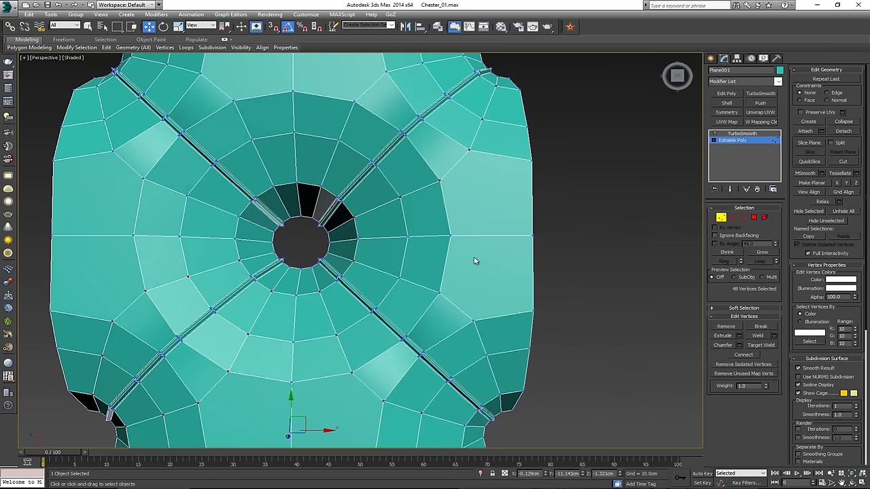
left_click(399, 279, "ctrl")
left_click(440, 293, "ctrl")
left_click(473, 320, "ctrl")
left_click(487, 355, "ctrl")
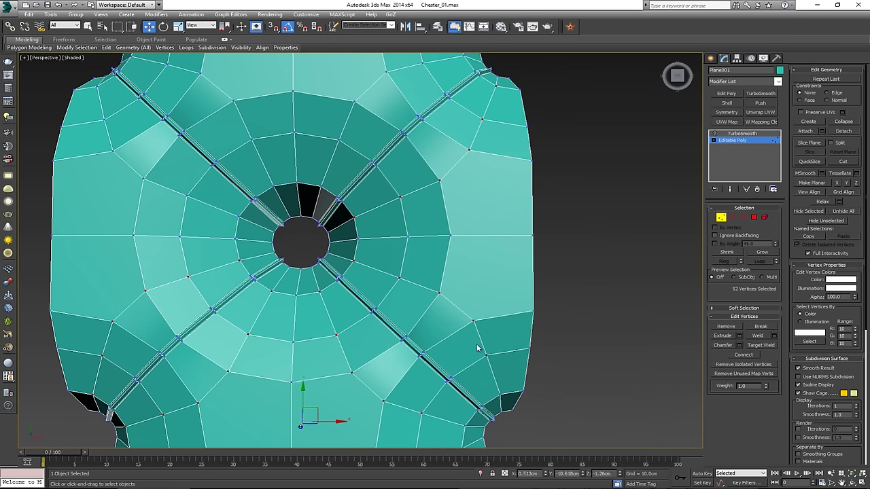
middle_click_drag(478, 347, 478, 276)
left_click(497, 311, "ctrl")
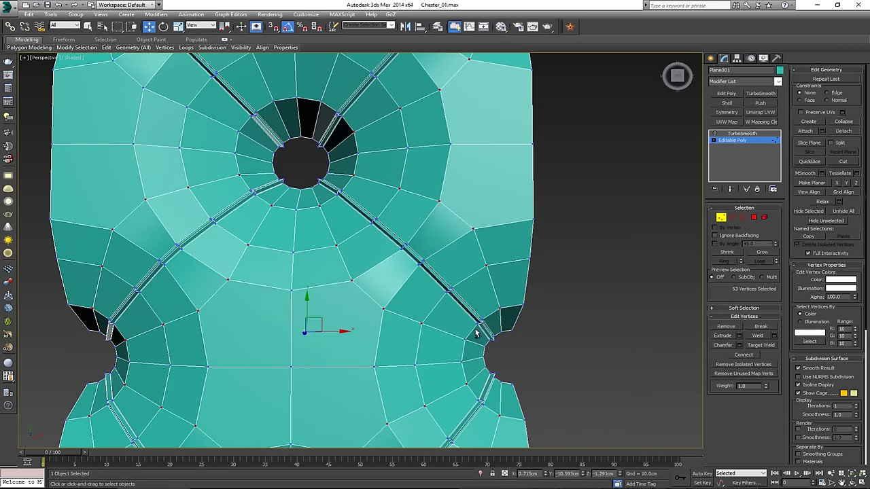
left_click(467, 339, "ctrl")
Add the vertices flanking both sides of the seam from the central button hole to the upper-left edge notch to the selection
middle_click_drag(220, 72, 298, 231)
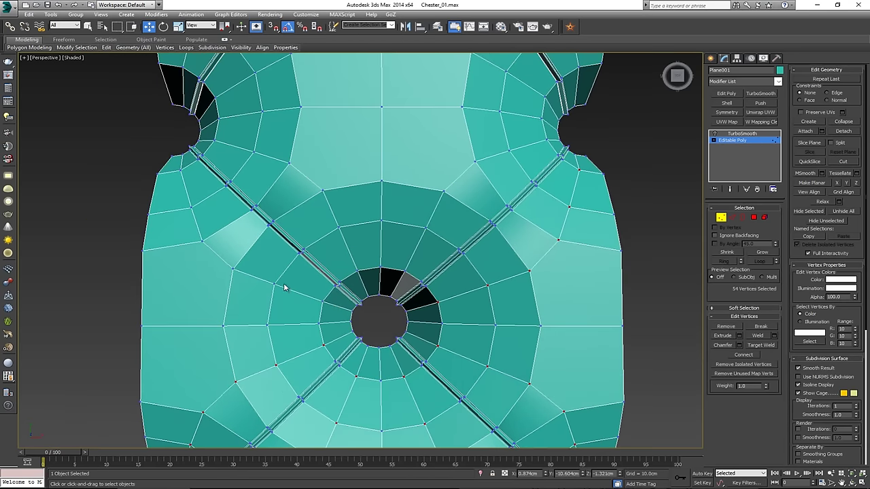
left_click(274, 283, "ctrl")
left_click(323, 302, "ctrl")
left_click_drag(214, 224, 191, 248, "ctrl")
left_click_drag(201, 201, 180, 214, "ctrl")
left_click_drag(172, 165, 187, 177, "ctrl")
left_click_drag(207, 134, 224, 147, "ctrl")
left_click_drag(235, 145, 272, 167, "ctrl")
left_click_drag(276, 158, 305, 178, "ctrl")
left_click_drag(311, 178, 337, 205, "ctrl")
left_click(338, 227, "ctrl")
Add the vertices along the inner side of the seam from the central button hole to the upper-right edge notch
left_click_drag(435, 240, 435, 241, "ctrl")
left_click_drag(428, 175, 449, 195, "ctrl")
left_click_drag(451, 152, 488, 176, "ctrl")
middle_click_drag(473, 150, 345, 216)
left_click_drag(378, 208, 394, 224, "ctrl")
left_click_drag(415, 197, 437, 210, "ctrl")
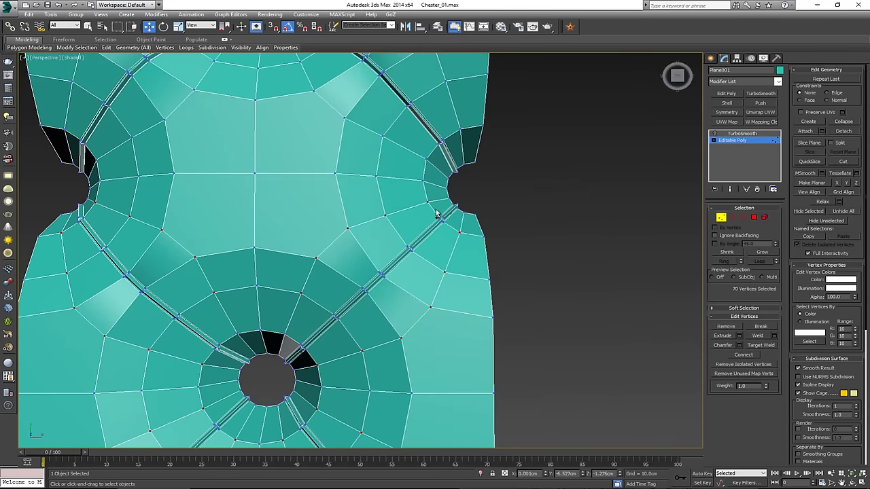
Add the vertices flanking both sides of the seam from the upper-right edge notch to the top notch to the selection
middle_click_drag(382, 130, 382, 193)
left_click_drag(397, 208, 398, 209, "ctrl")
left_click_drag(409, 209, 434, 228, "ctrl")
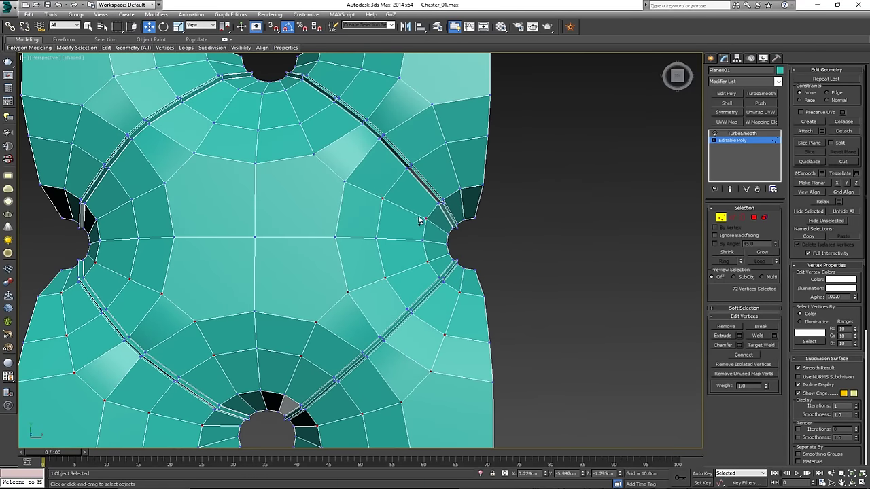
left_click(344, 181, "ctrl")
middle_click_drag(290, 127, 284, 232)
left_click_drag(310, 151, 452, 254, "ctrl")
Add the vertices along the outer side of the seam from the top notch to the upper-left edge notch
middle_click_drag(149, 159, 256, 151)
left_click(305, 148, "ctrl")
left_click(260, 159, "ctrl")
left_click(220, 170, "ctrl")
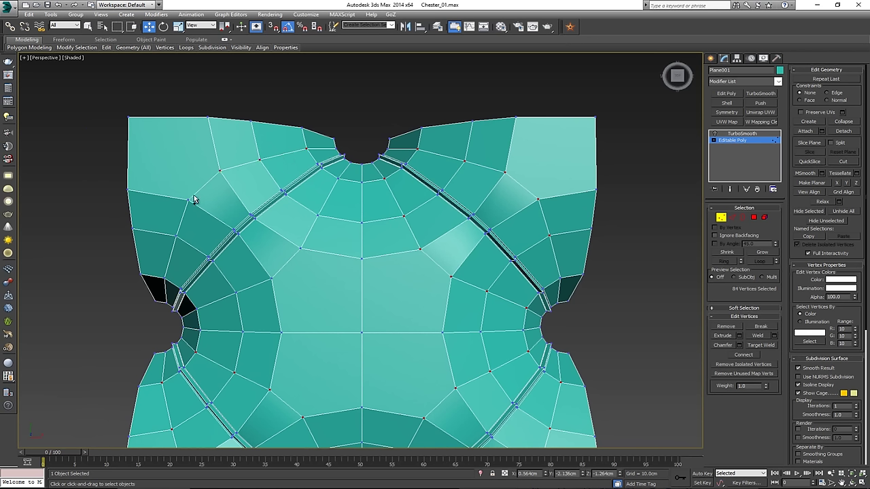
left_click(188, 200, "ctrl")
left_click(174, 240, "ctrl")
Add the vertices along the inner side of the seam from the upper-left edge notch to the top notch
scroll(167, 262, "down", 3)
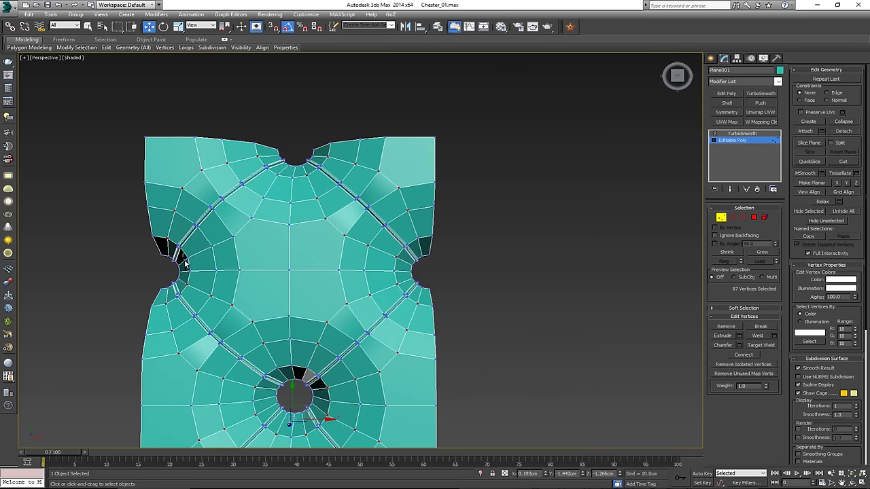
left_click_drag(184, 261, 188, 263, "ctrl")
left_click_drag(203, 241, 219, 254, "ctrl")
left_click_drag(221, 229, 242, 245, "ctrl")
left_click_drag(241, 213, 259, 223, "ctrl")
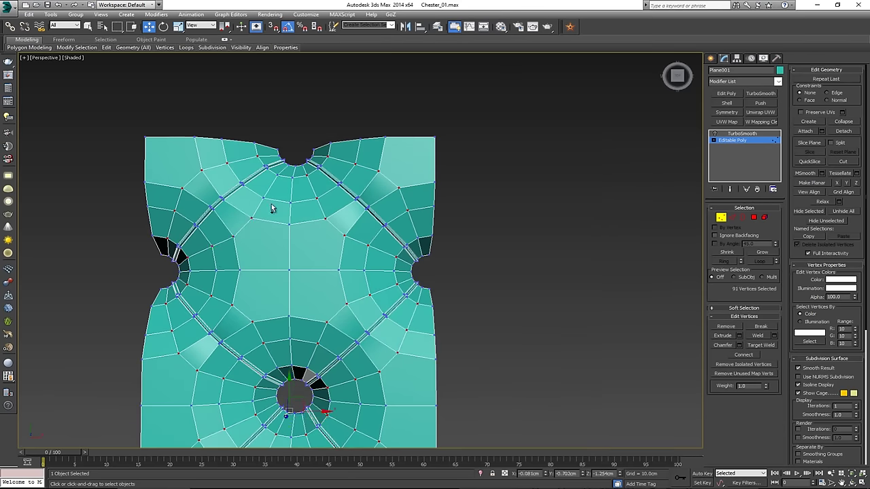
left_click(264, 199, "ctrl")
left_click(277, 176, "ctrl")
Lower the selected seam-flanking vertices along Z by about 0.75 cm
scroll(267, 222, "down", 3)
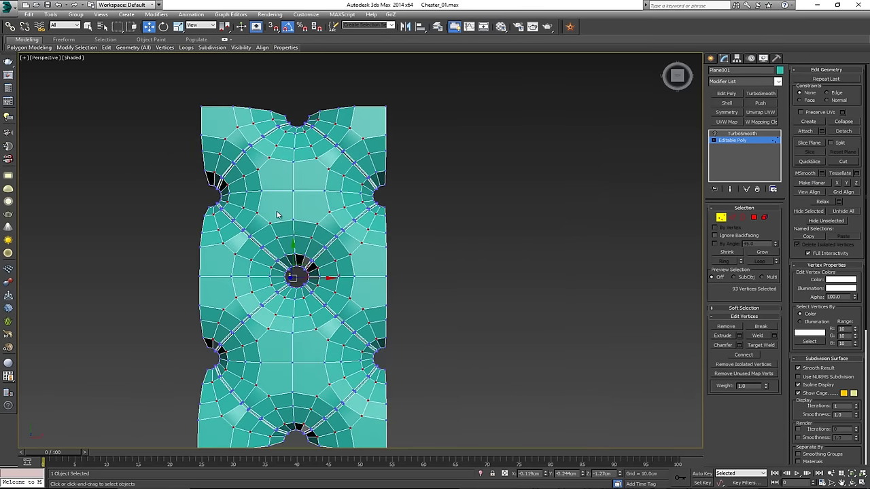
key("alt+w")
key("alt+w")
middle_click_drag(412, 319, 293, 257, "alt")
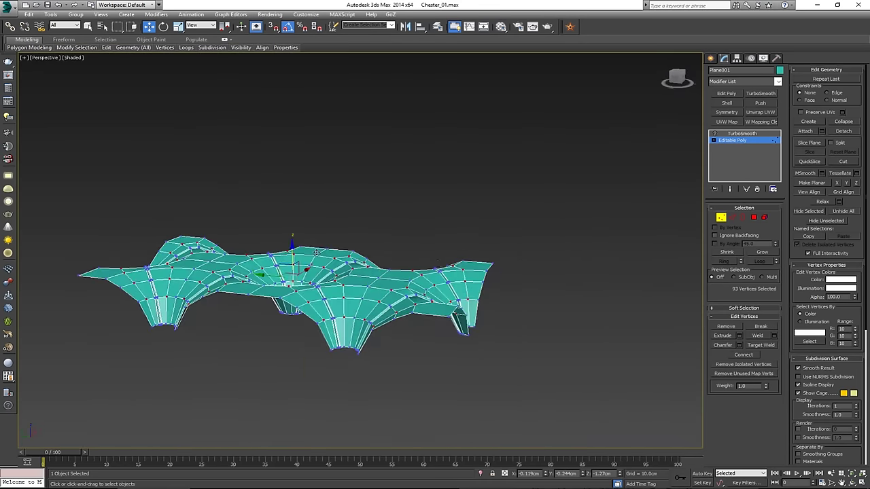
scroll(292, 257, "up", 2)
mouse_move(278, 262)
left_mouse_down()
mouse_move(282, 285)
mouse_move(278, 252)
mouse_move(278, 279)
left_mouse_up()
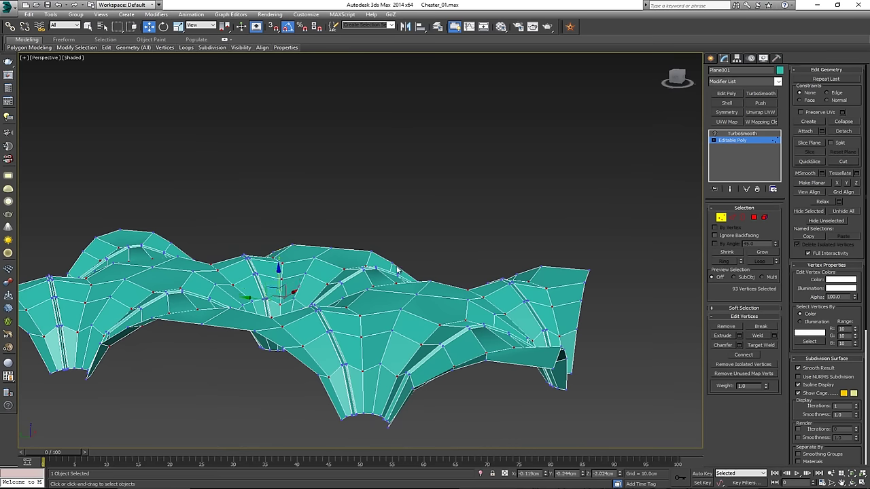
Leave vertex editing, add a TurboSmooth with 2 iterations above the panel's Editable Poly and inspect the smoothed creases
left_click(720, 218)
middle_click_drag(421, 223, 352, 274, "alt")
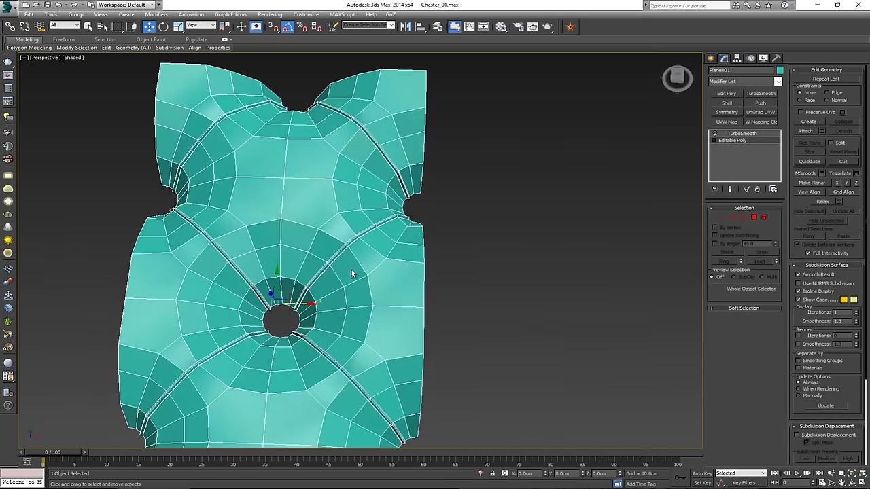
left_click(760, 93)
left_click(775, 220)
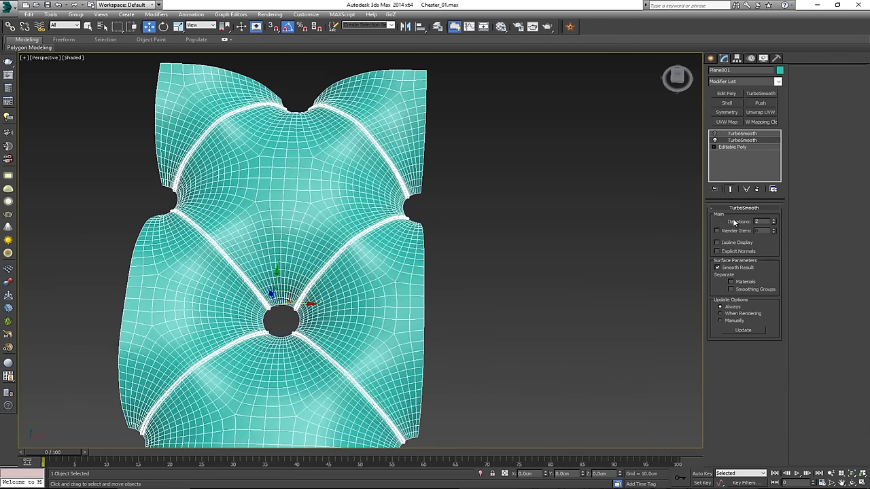
left_click(507, 225)
middle_click_drag(381, 231, 252, 234, "alt")
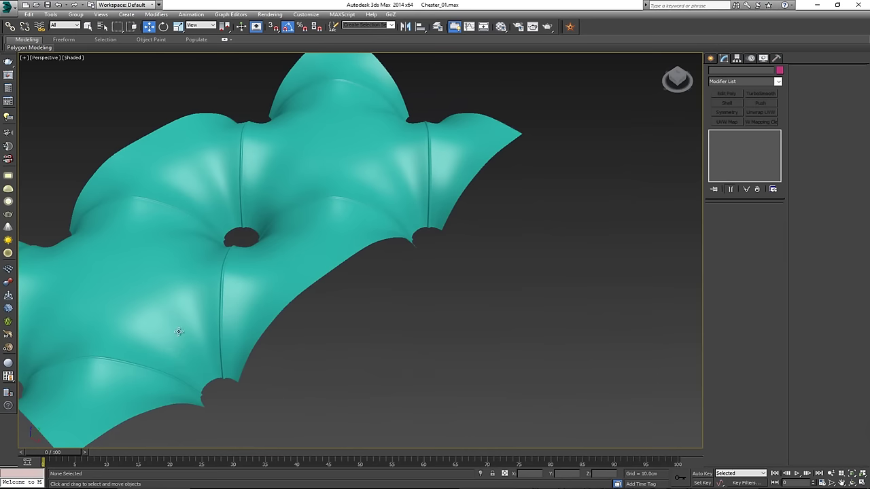
middle_click_drag(179, 332, 265, 286, "alt")
scroll(272, 258, "down", 5)
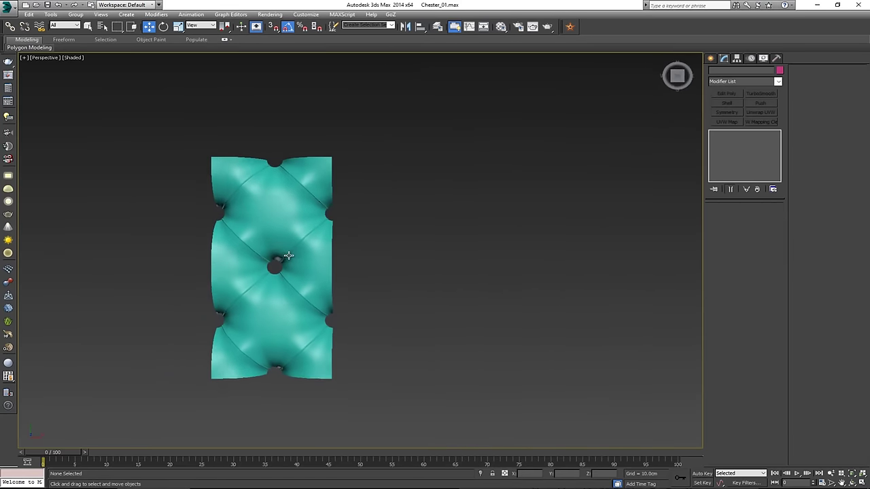
middle_click_drag(289, 255, 305, 245, "alt")
Delete the panel's old upper TurboSmooth modifier and switch off the display of the remaining one
left_click(305, 245)
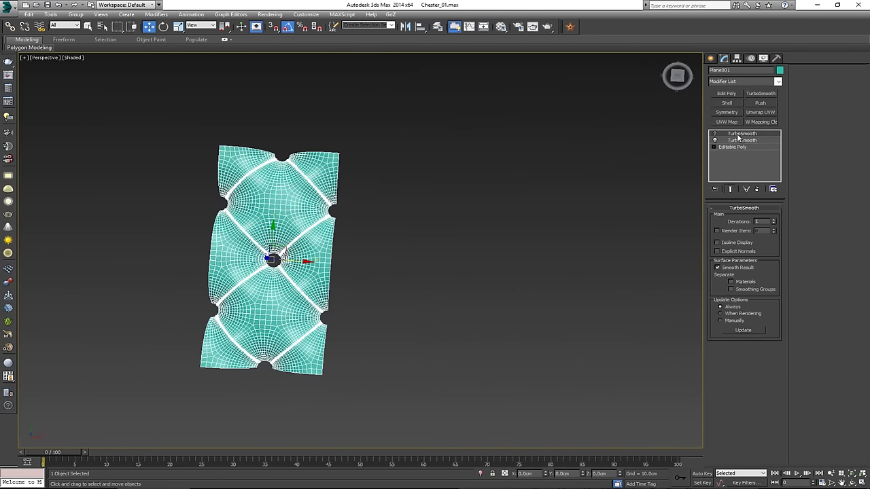
left_click(757, 190)
left_click(739, 142)
left_click(715, 134)
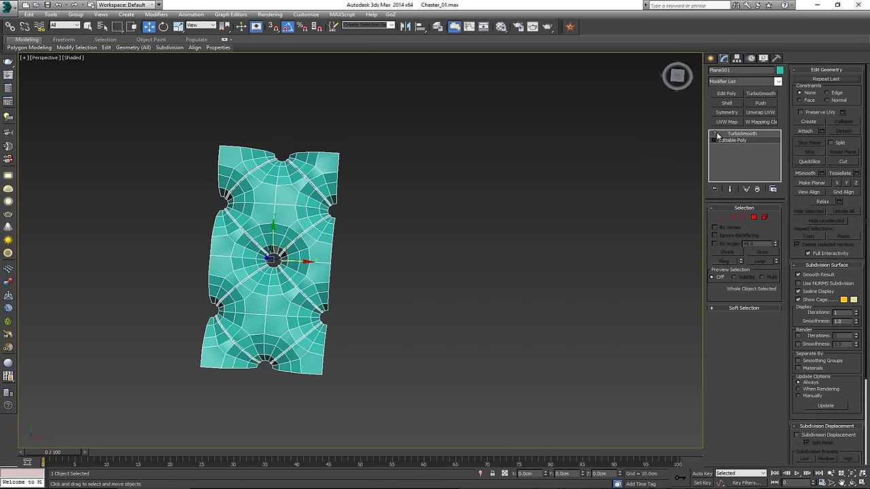
Clone the panel with vertex snapping into three copies placed edge to edge along X at a 25 cm offset
middle_click_drag(369, 268, 357, 265, "alt")
key("s")
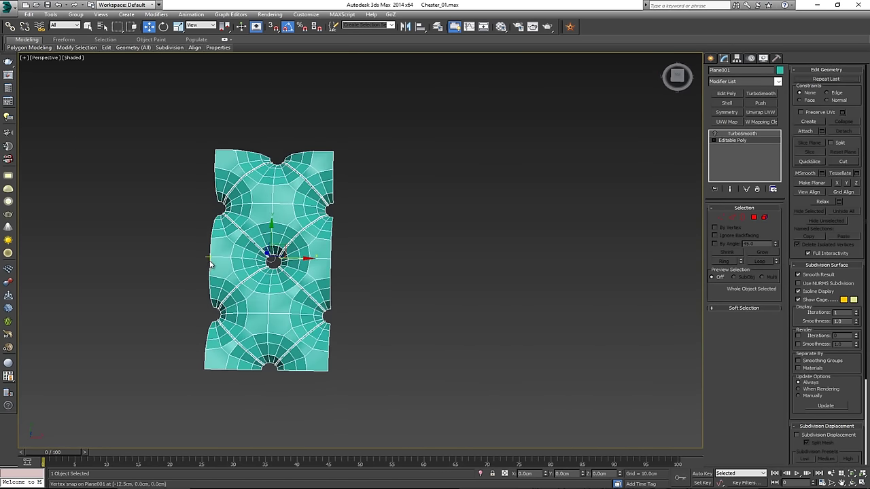
left_click_drag(210, 259, 331, 261, "shift")
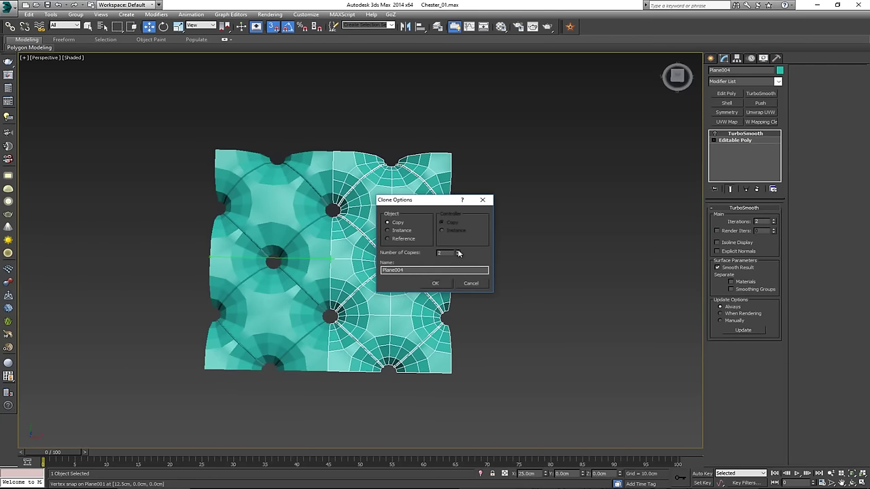
left_click(437, 283)
Attach the three copied panels to the original panel's Editable Poly
left_click(330, 266)
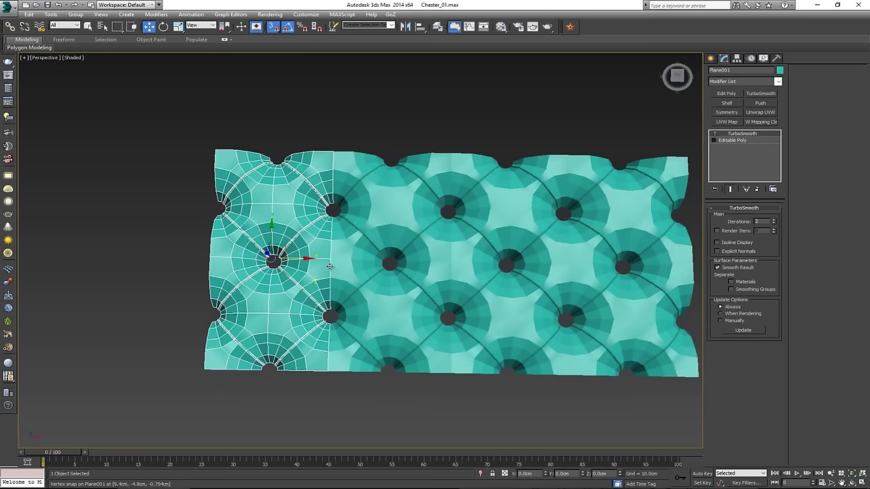
left_click(734, 140)
left_click(805, 132)
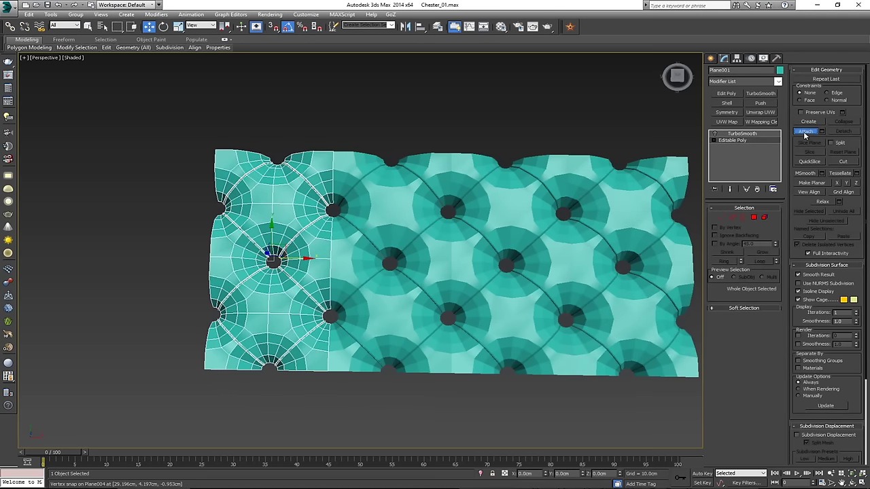
left_click(402, 226)
left_click(509, 232)
left_click(612, 231)
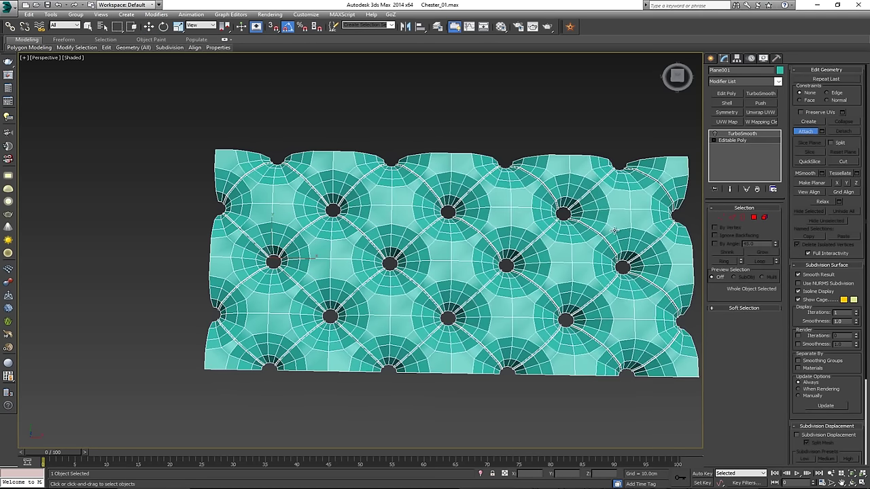
right_click(669, 232)
Weld all vertices of the combined panel with a 0.01 cm threshold
key("1")
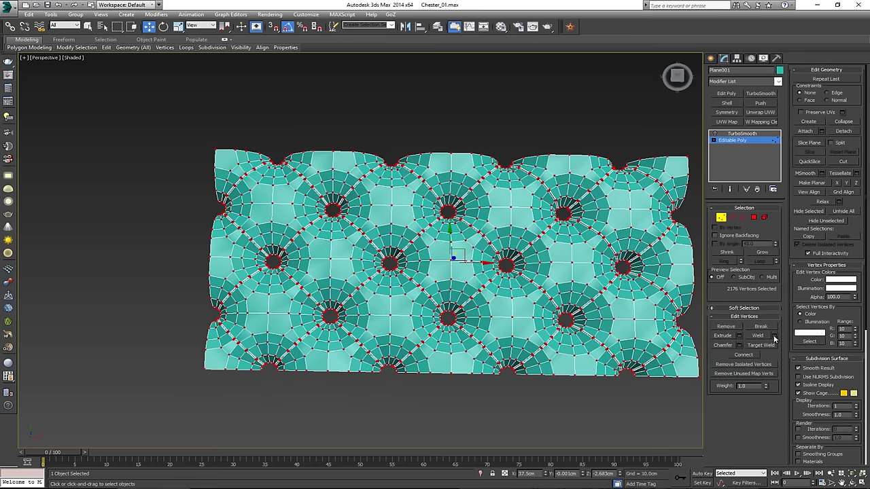
left_click(774, 336)
right_click(366, 255)
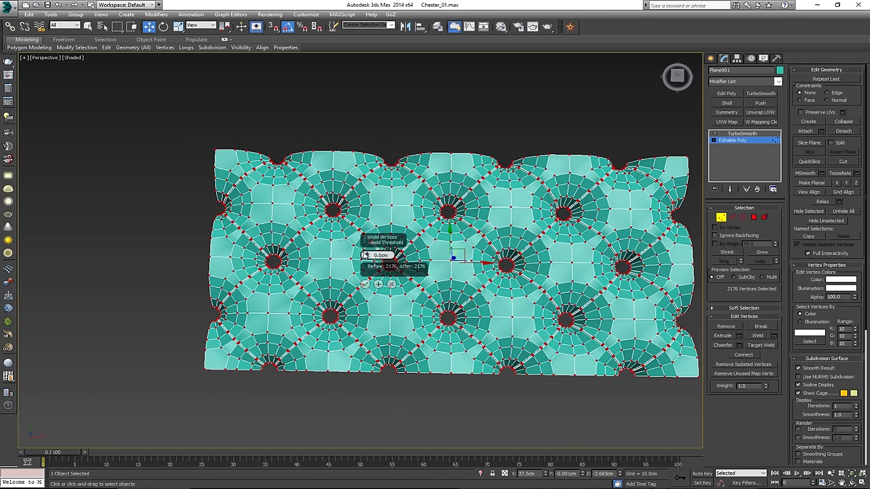
scroll(334, 270, "up", 10)
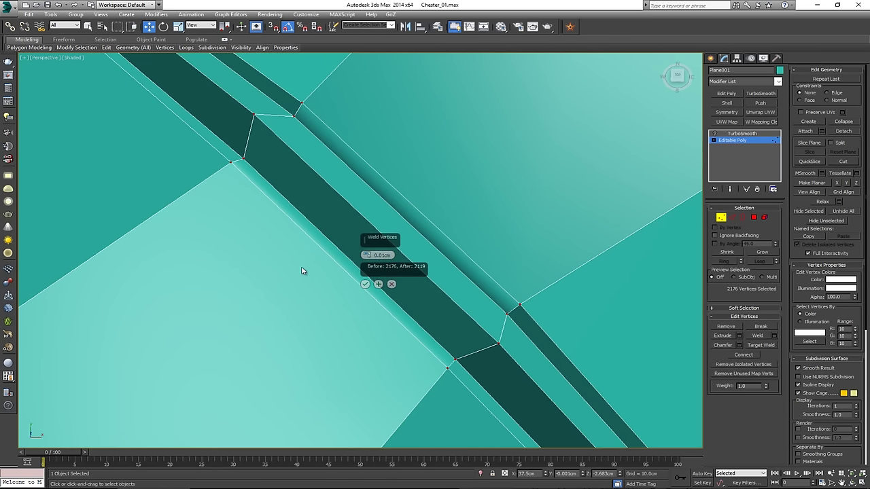
scroll(353, 269, "down", 10)
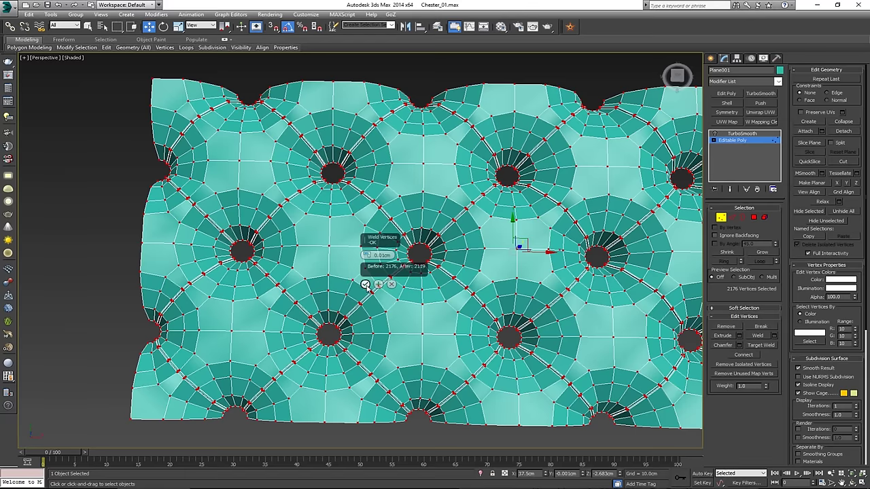
scroll(265, 285, "up", 8)
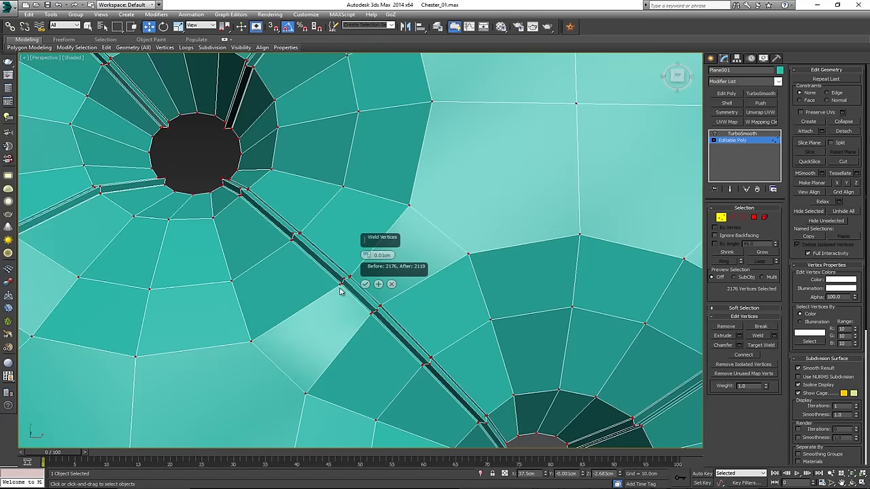
left_click(366, 284)
scroll(547, 254, "down", 8)
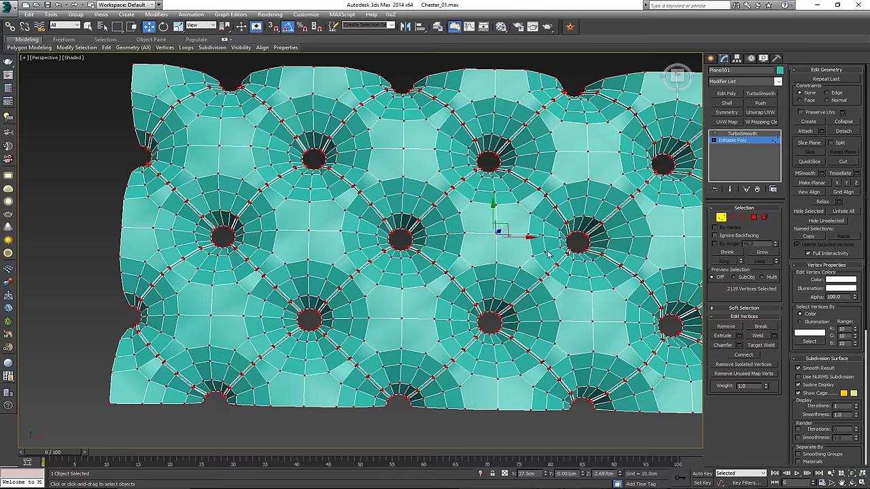
Leave vertex editing, switch the TurboSmooth display back on and inspect the smoothed tufted panel from several angles
left_click(723, 218)
left_click(742, 134)
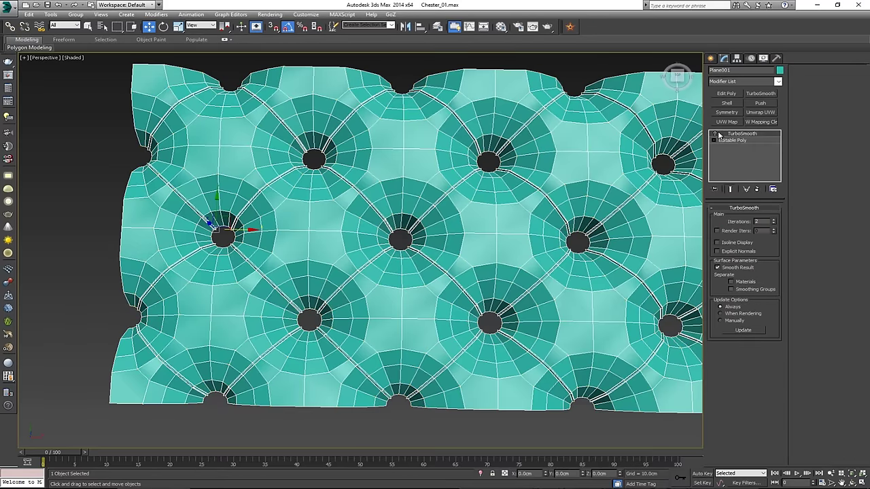
left_click(715, 134)
middle_click_drag(635, 163, 600, 174)
scroll(373, 208, "down", 5)
left_click(420, 304)
mouse_move(436, 187)
middle_mouse_down("alt")
mouse_move(432, 176)
mouse_move(362, 157)
mouse_move(303, 153)
mouse_move(279, 171)
mouse_move(425, 171)
mouse_move(435, 152)
mouse_move(352, 218)
mouse_move(376, 192)
mouse_move(326, 202)
mouse_move(347, 237)
mouse_move(362, 236)
mouse_move(359, 229)
middle_mouse_up("alt")
scroll(353, 219, "up", 4)
scroll(348, 237, "down", 5)
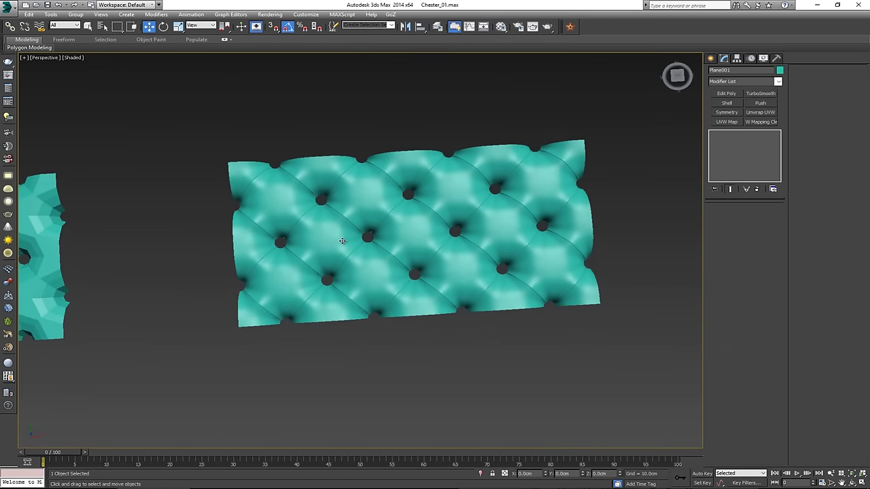
Delete the copied panels beside the original tufted panel, keeping only the original
left_click(343, 240)
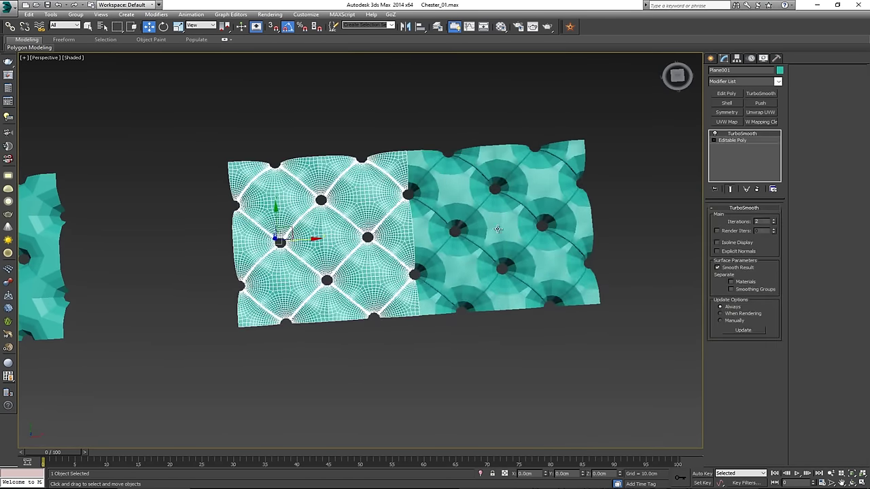
left_click_drag(592, 139, 353, 249)
key("Delete")
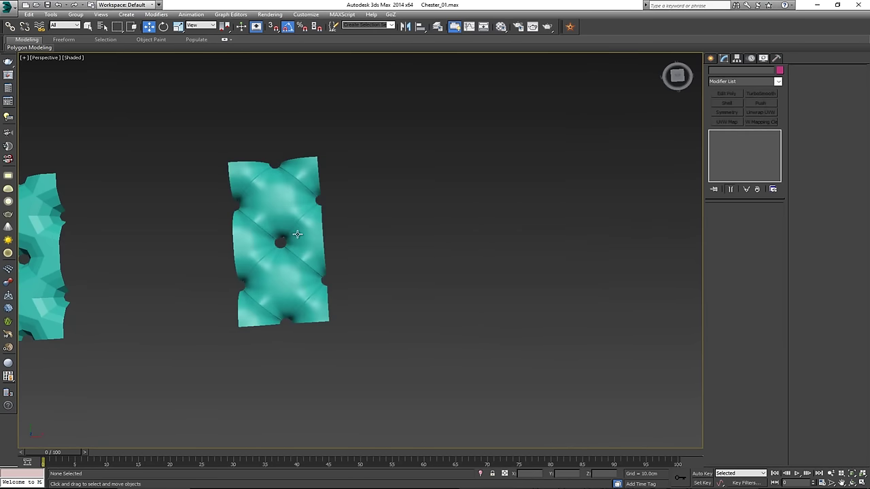
Select the remaining smoothed panel, switch off its TurboSmooth display and go to its Editable Poly level
middle_click_drag(297, 237, 381, 243)
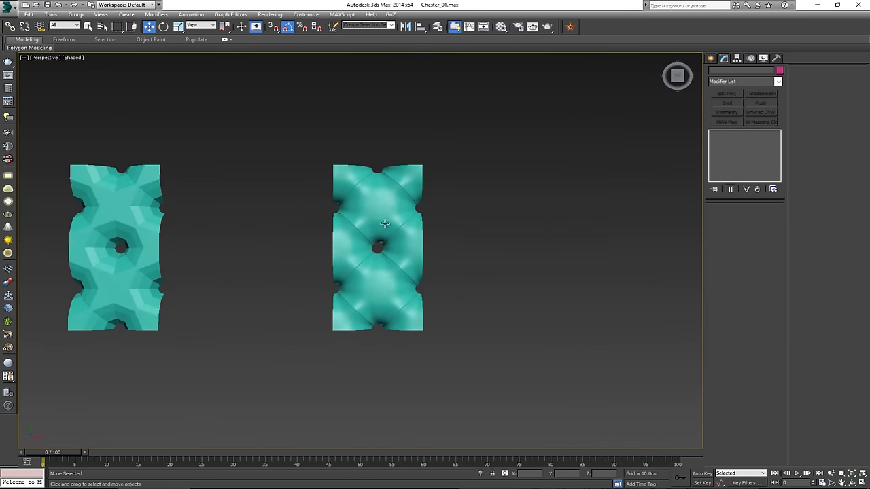
left_click(384, 223)
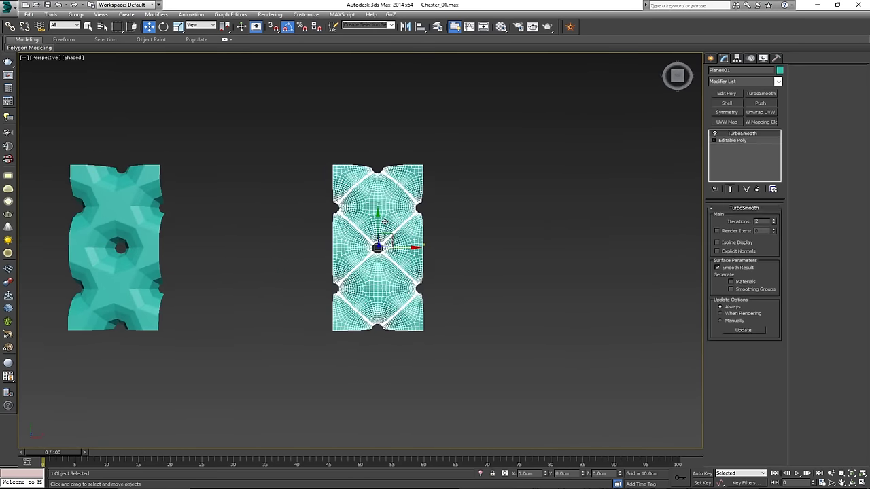
left_click(714, 135)
left_click(743, 141)
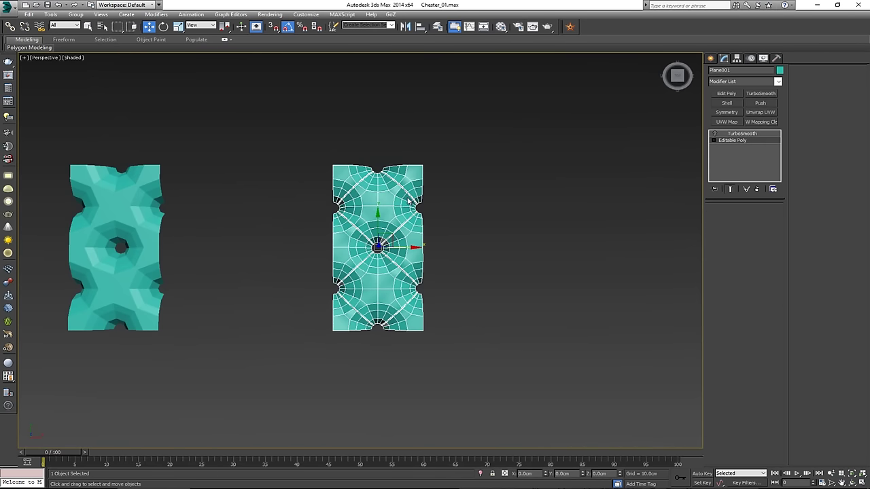
Clone the panel as an independent single copy about 103 cm along negative X, beyond the other low-poly panel
key("z")
middle_click_drag(407, 199, 412, 201, "alt")
scroll(414, 204, "down", 3)
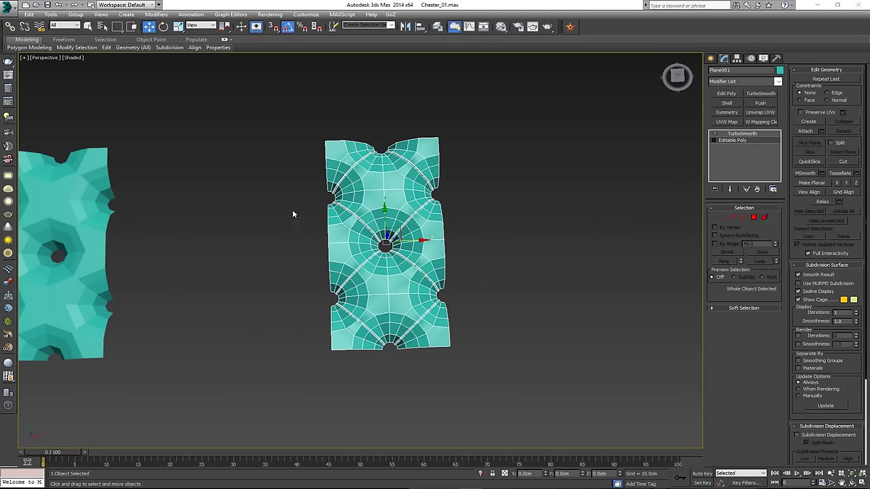
middle_click_drag(295, 213, 327, 230)
scroll(323, 247, "down", 3)
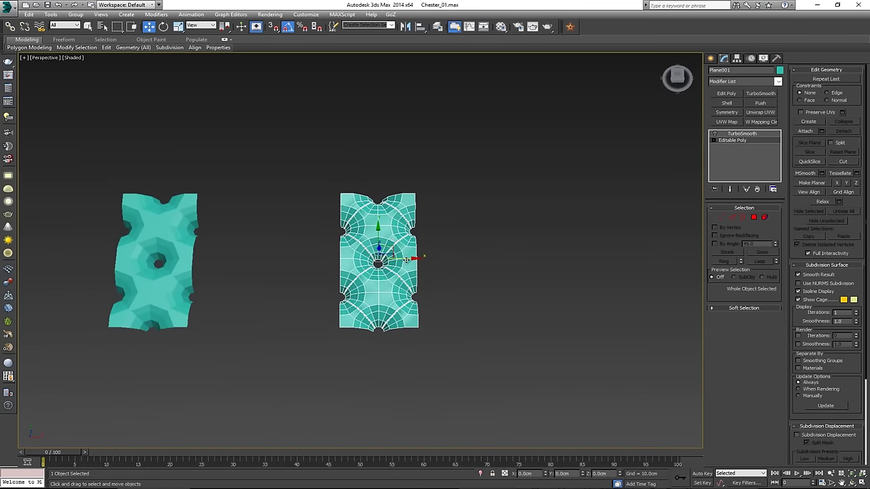
left_click_drag(409, 259, 94, 255, "shift")
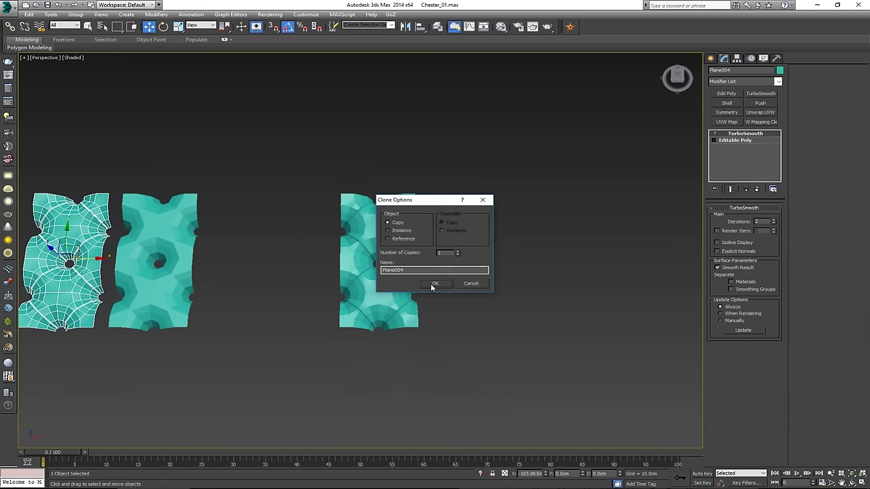
left_click(435, 284)
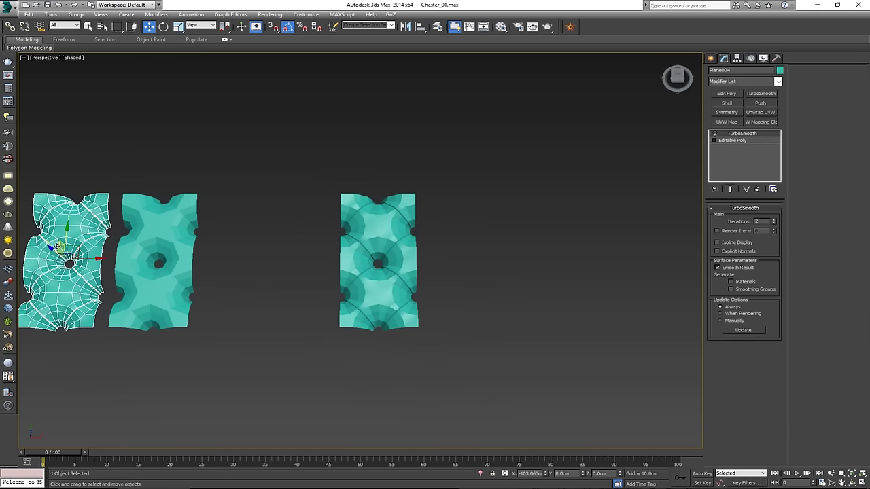
middle_click_drag(58, 246, 114, 251)
middle_click_drag(357, 249, 298, 249)
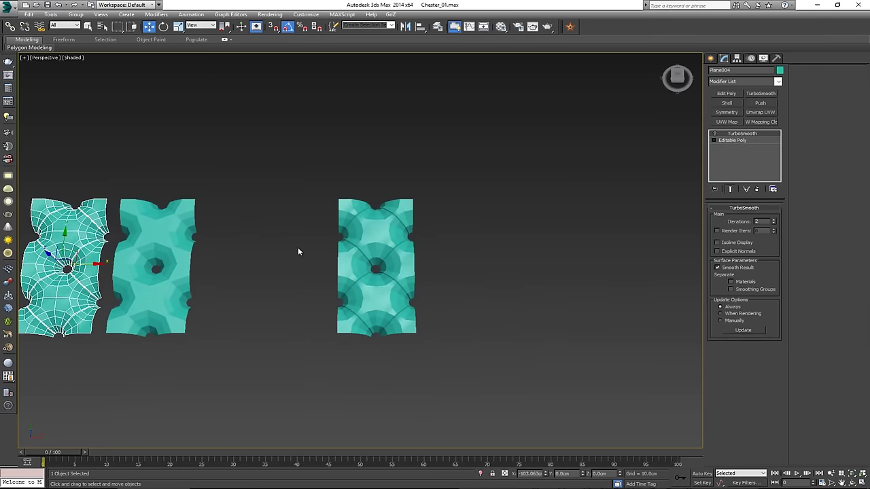
Select the original panel again and frame it for editing
left_click(367, 230)
key("z")
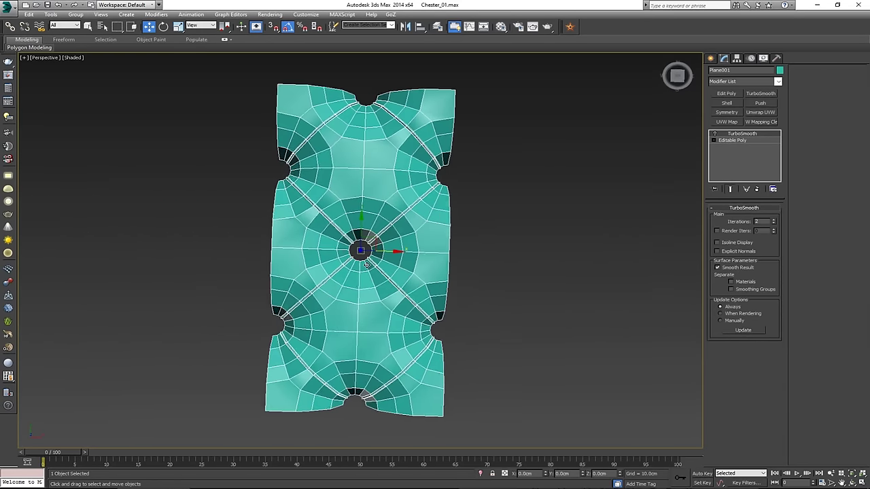
middle_click_drag(367, 253, 359, 226, "alt")
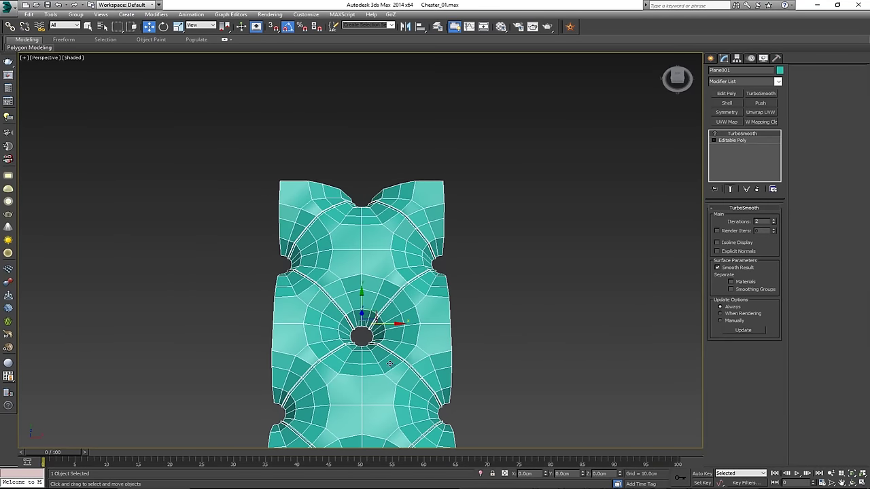
Switch to the chesterfield door panel photo in Windows Photo Viewer and examine how the tufting ends at the panel's borders
key("alt+Tab")
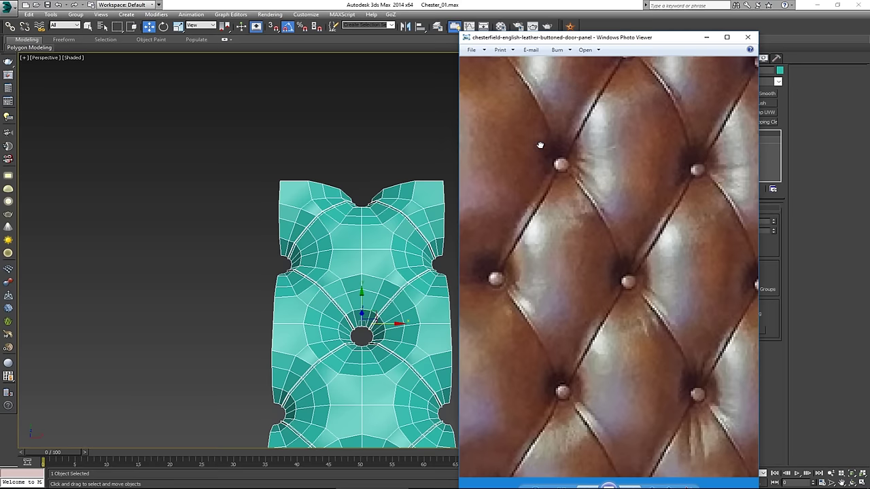
left_click_drag(540, 146, 639, 333)
scroll(631, 268, "down", 2)
left_click_drag(630, 255, 563, 134)
scroll(693, 266, "down", 1)
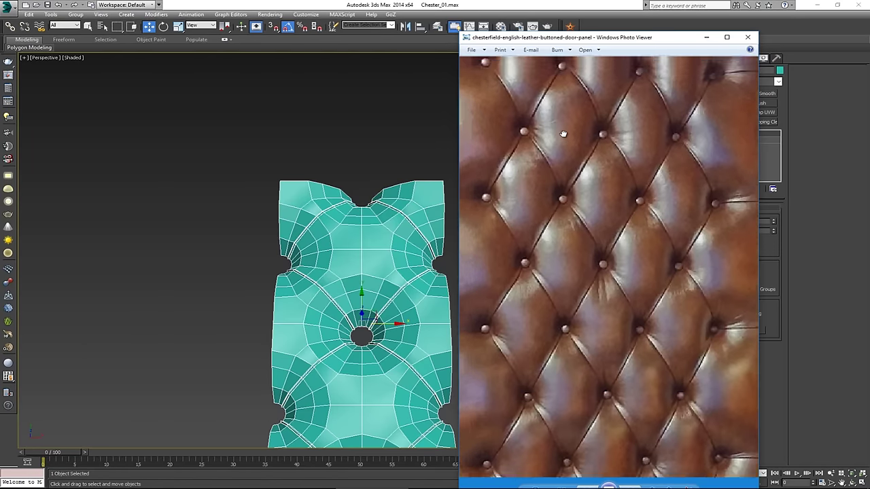
scroll(540, 137, "down", 2)
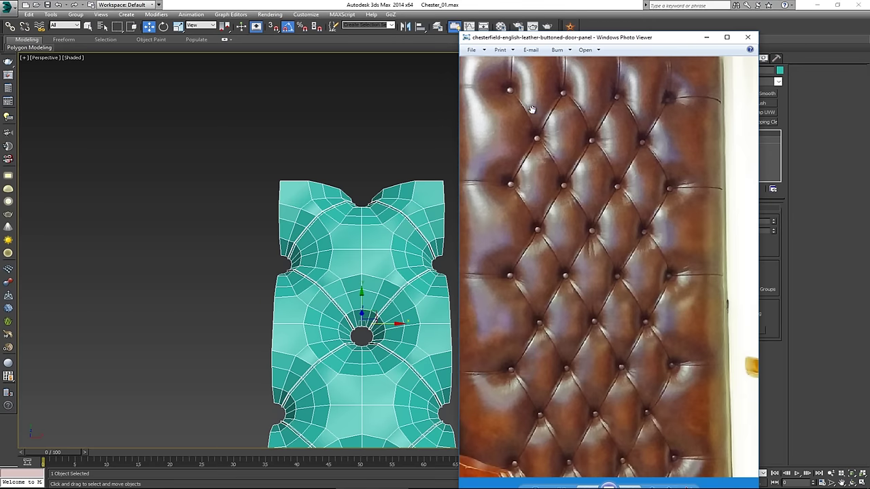
left_click_drag(532, 109, 560, 255)
scroll(556, 220, "up", 2)
left_click_drag(557, 202, 589, 234)
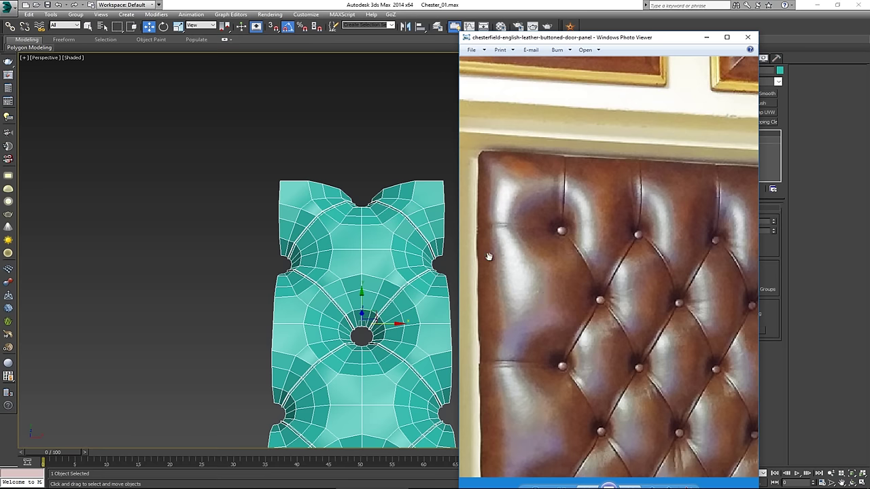
Back in 3ds Max, select all polygons of the panel's upper quarter, from its end edge to the first row of side holes
middle_click_drag(298, 186, 324, 215)
scroll(293, 239, "up", 3)
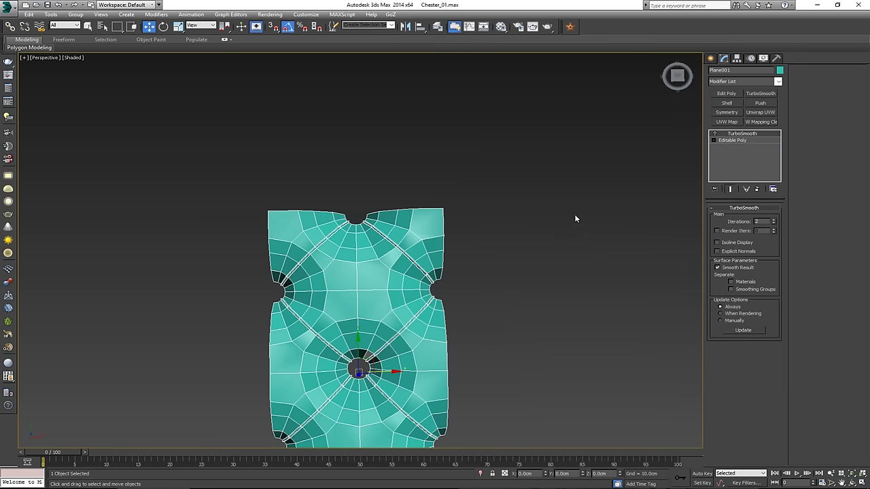
middle_click_drag(314, 322, 326, 250)
scroll(328, 248, "down", 2)
scroll(352, 190, "up", 2)
middle_click_drag(352, 189, 352, 246)
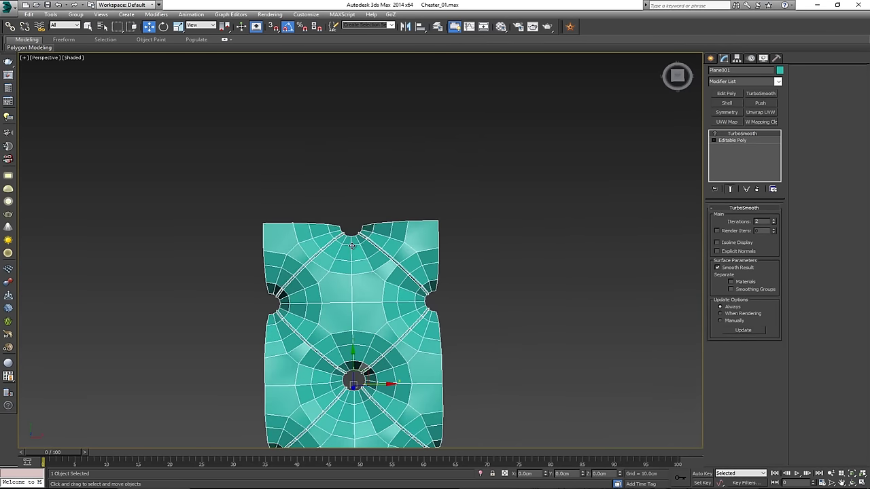
left_click(733, 139)
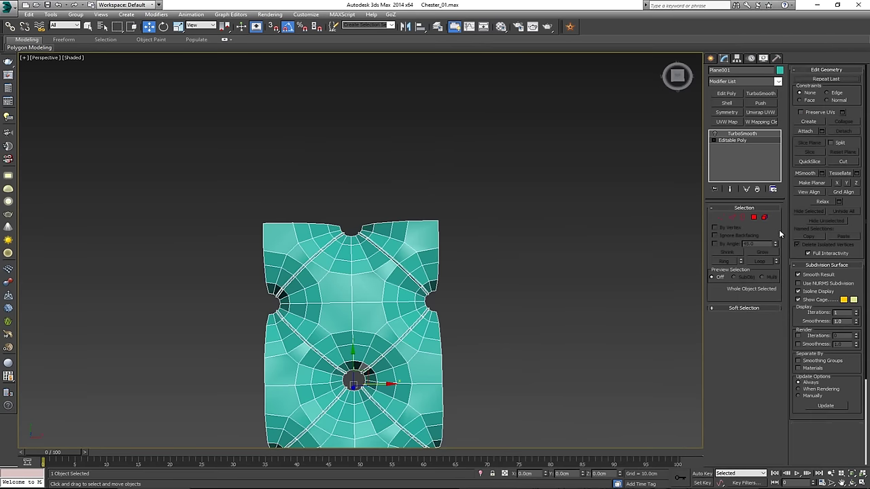
key("4")
left_click_drag(221, 173, 508, 301)
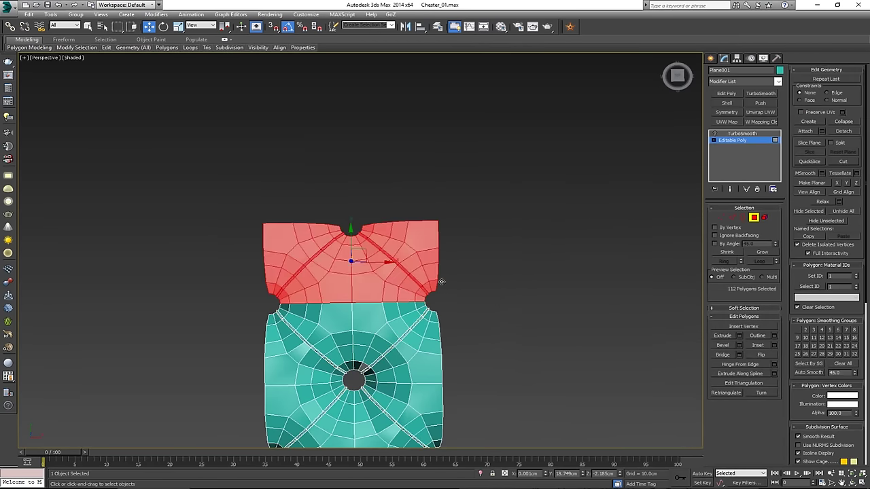
Check the extent of the polygon selection in the Top view and from the side in perspective
middle_click_drag(441, 282, 354, 246, "alt")
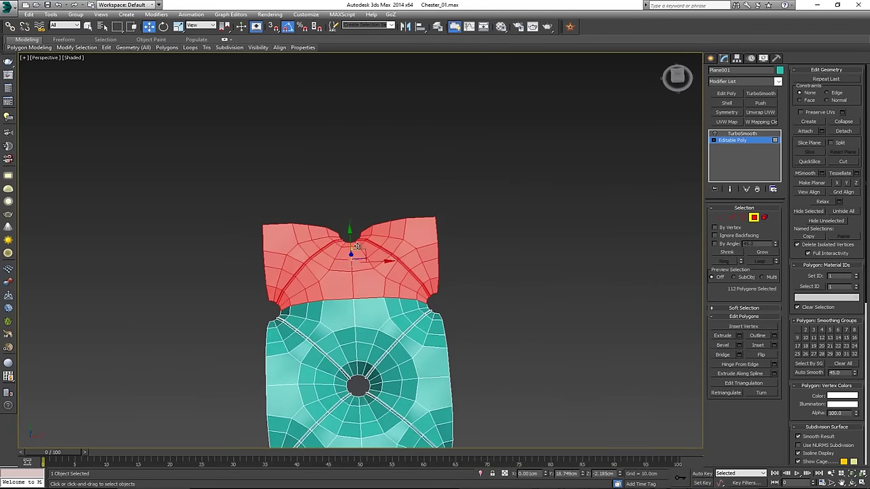
key("alt+w")
key("z")
key("alt+w")
middle_click_drag(263, 151, 270, 195)
scroll(245, 176, "down", 3)
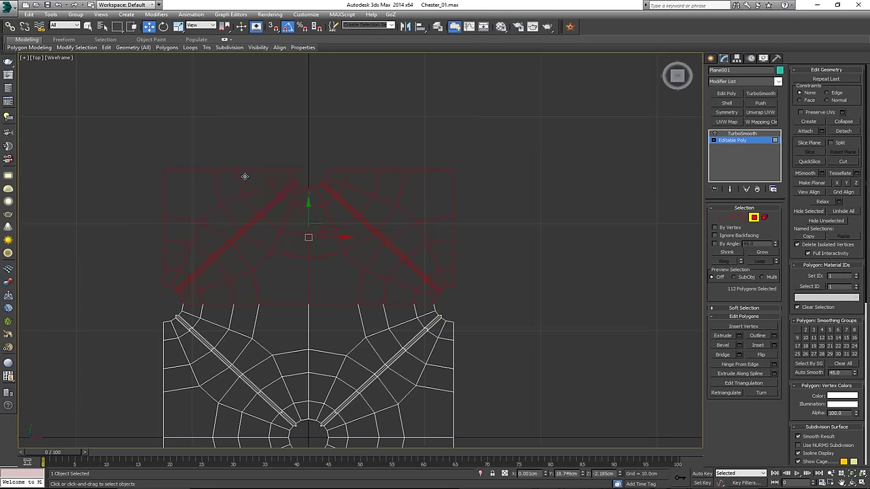
left_click_drag(549, 305, 552, 300)
key("alt+w")
middle_click(514, 338)
key("alt+w")
middle_click_drag(514, 337, 556, 221, "alt")
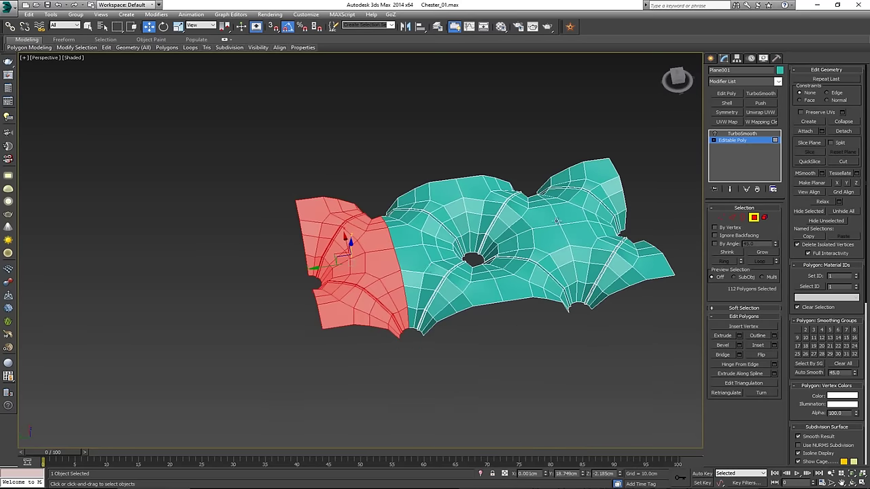
Detach the selected polygons as a clone, leave polygon editing and select the detached strip
left_click(844, 131)
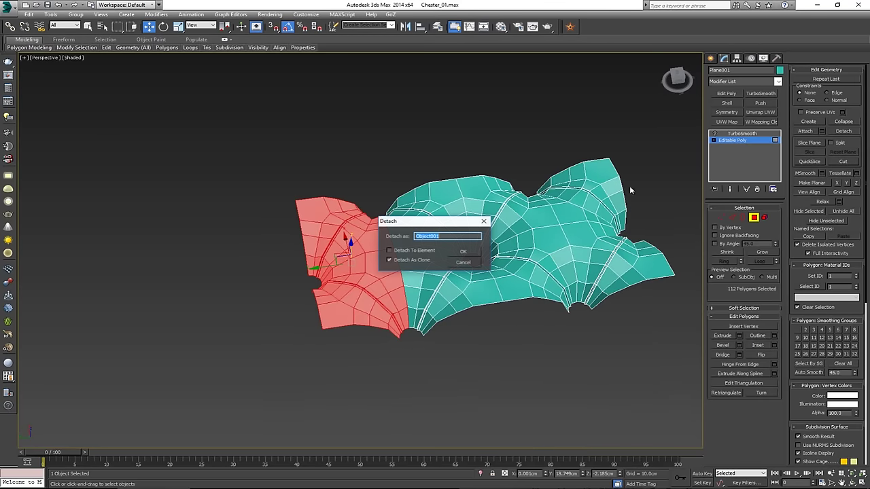
left_click(463, 254)
left_click(753, 217)
left_click(330, 289)
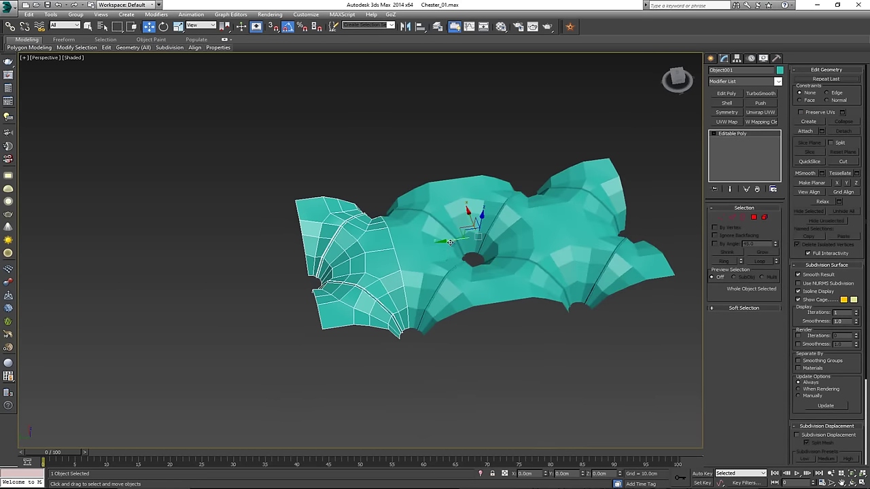
Move the detached strip about 33 cm along Y, mirror it on the Y axis without cloning and move it clear of the panel
left_click_drag(450, 242, 224, 269)
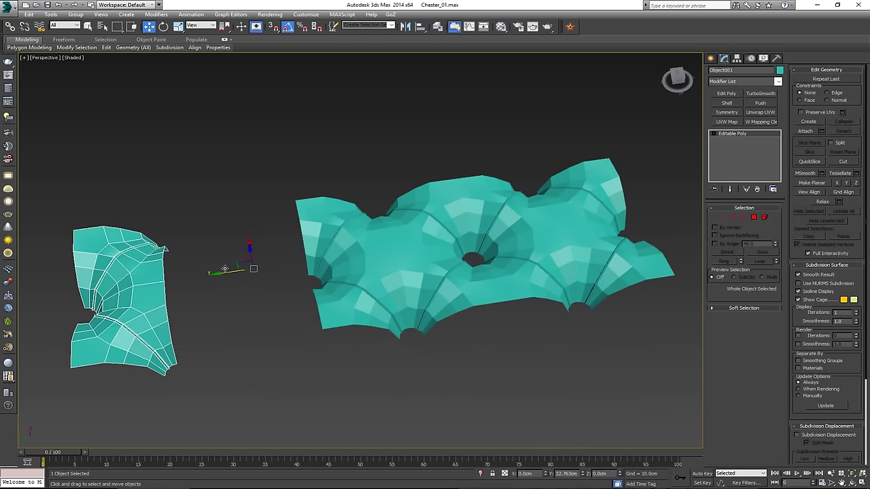
left_click(404, 28)
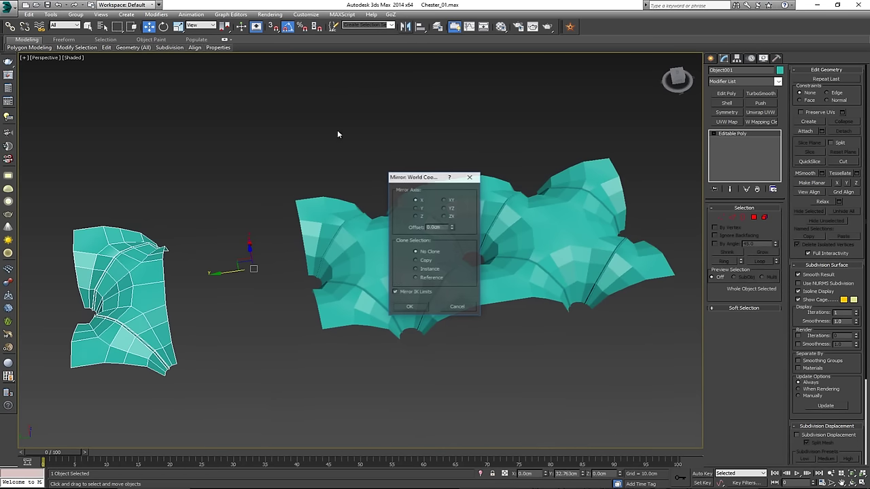
left_click(417, 208)
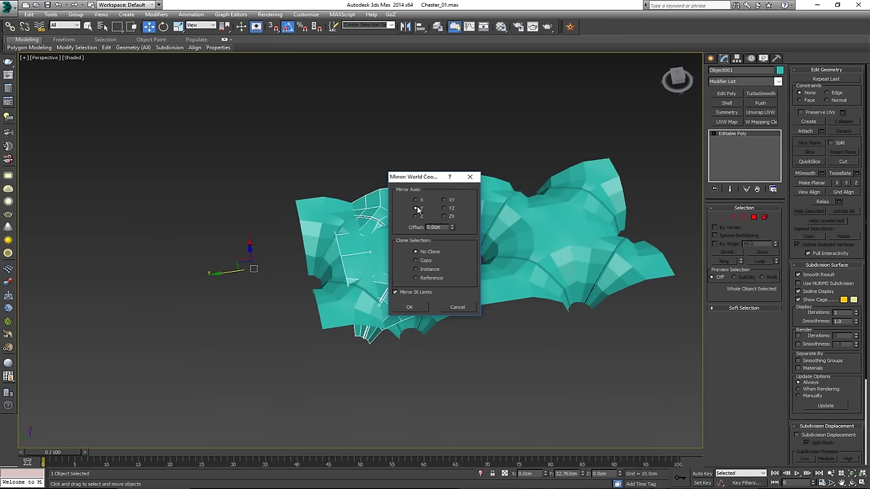
left_click(409, 307)
left_click_drag(233, 270, 92, 289)
Turn on vertex snapping and snap the mirrored strip against the panel's end edge, at Y 50 cm
middle_click_drag(286, 232, 246, 203, "alt")
scroll(250, 199, "up", 10)
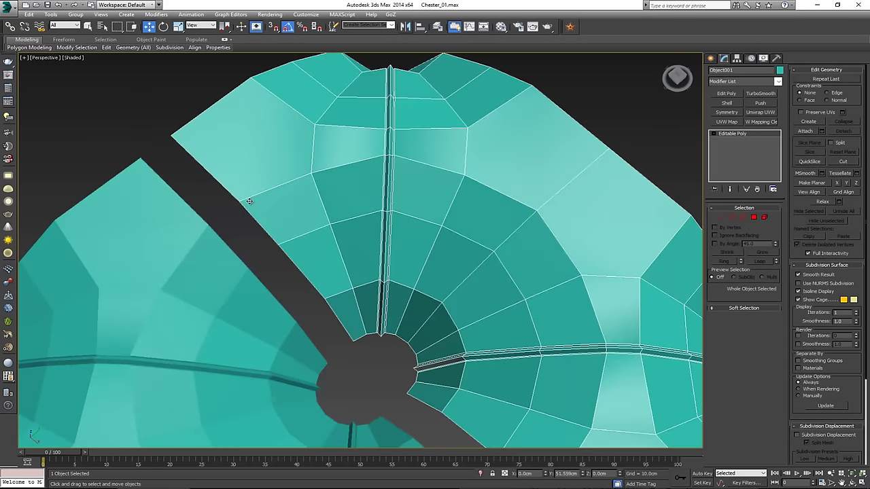
key("s")
left_click_drag(247, 198, 213, 222)
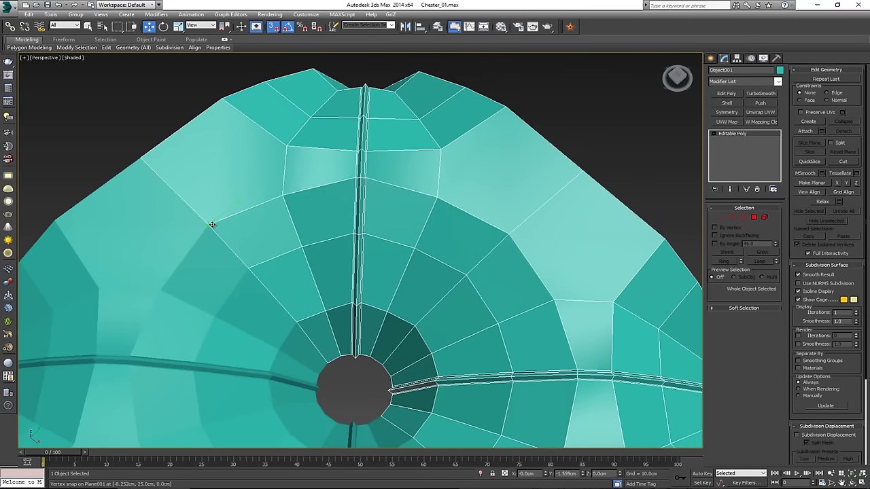
scroll(225, 194, "down", 8)
middle_click_drag(247, 218, 238, 261, "alt")
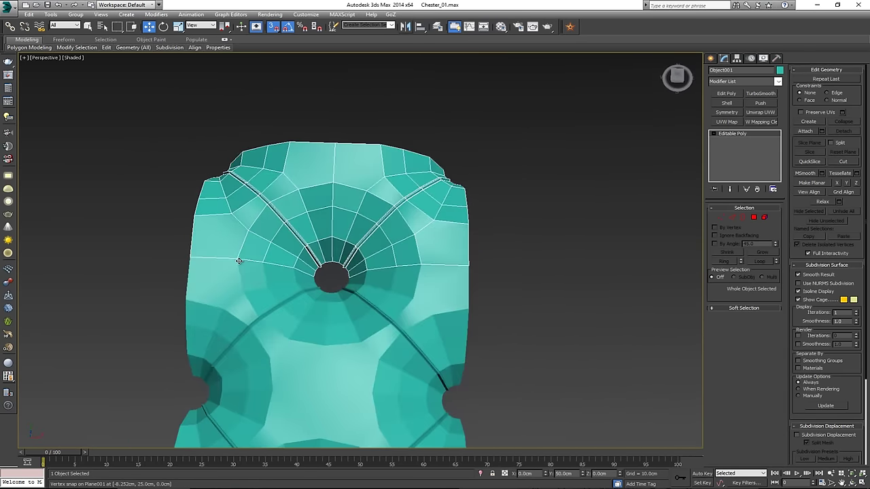
Select the polygons around both outer corner tufts of the mirrored strip and delete them
scroll(304, 237, "up", 5)
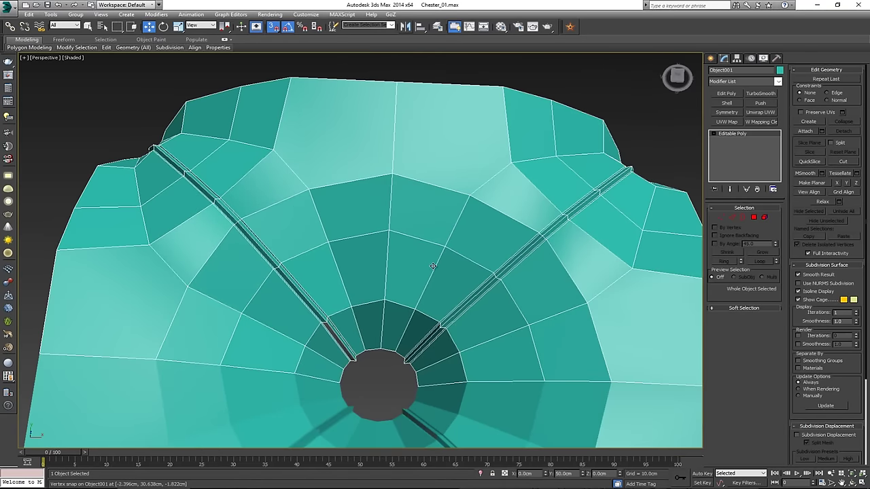
left_click(732, 217)
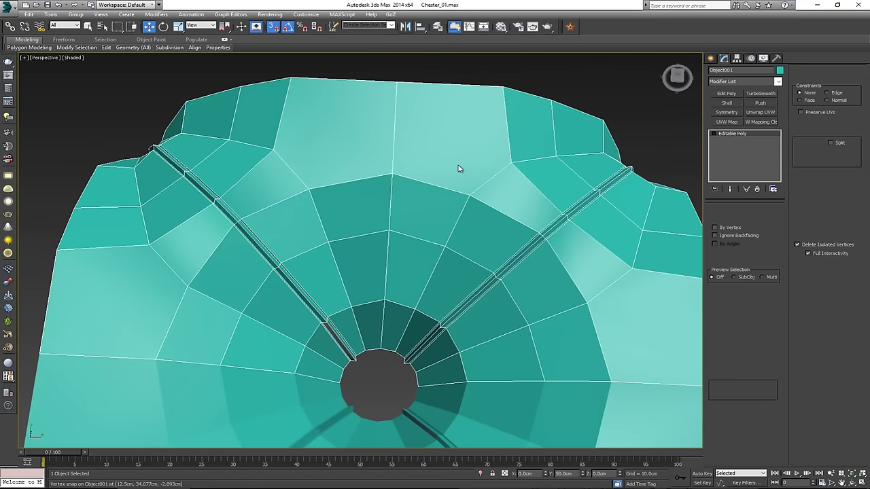
mouse_move(460, 169)
middle_mouse_down("alt")
mouse_move(461, 162)
mouse_move(464, 170)
middle_mouse_up("alt")
key("4")
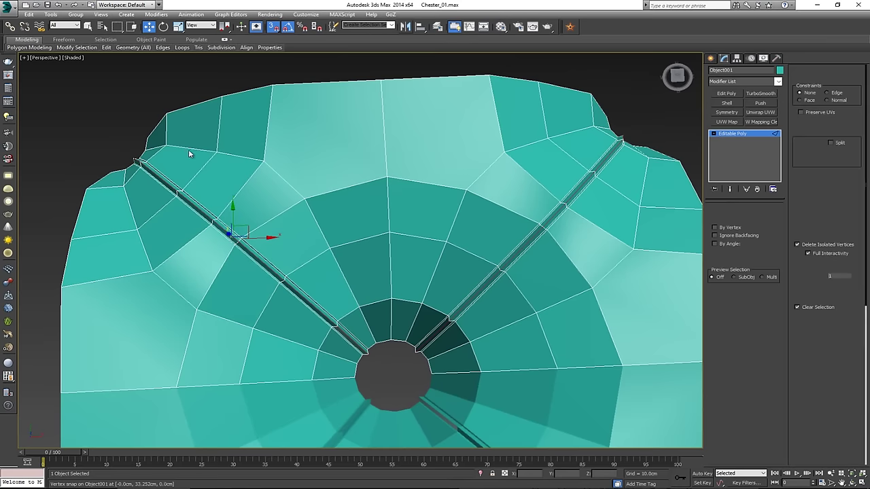
middle_click_drag(255, 169, 368, 203)
scroll(367, 203, "down", 2)
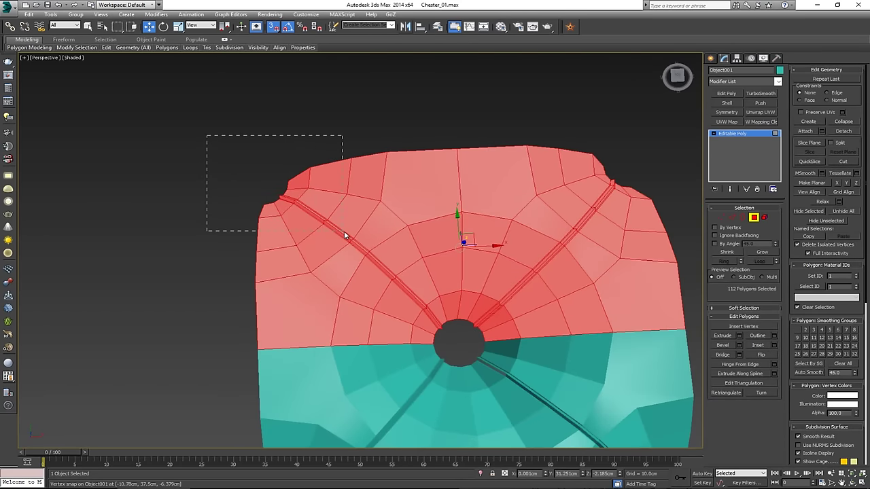
left_click_drag(348, 236, 353, 232)
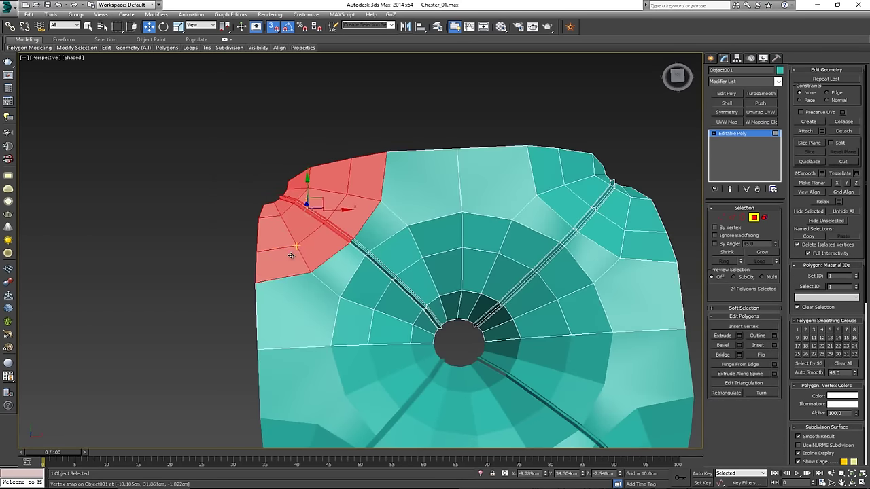
middle_click_drag(318, 220, 159, 262)
left_click_drag(422, 265, 422, 264, "ctrl")
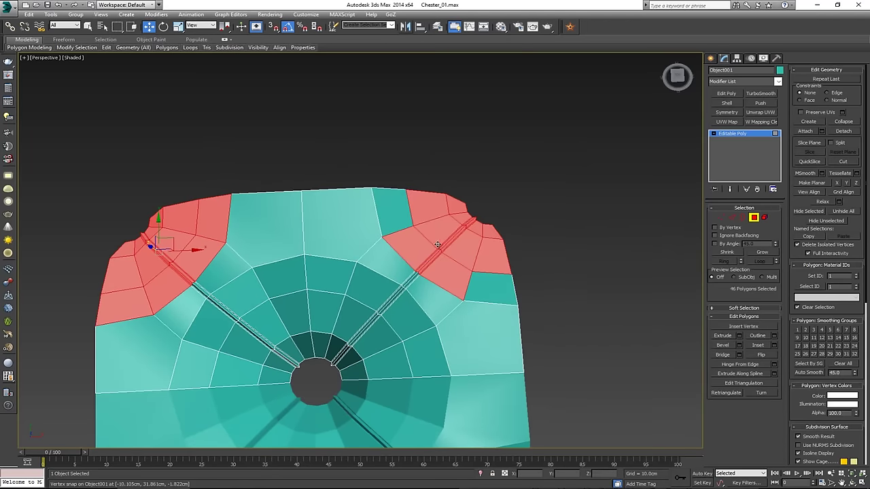
left_click_drag(399, 214, 399, 214, "ctrl")
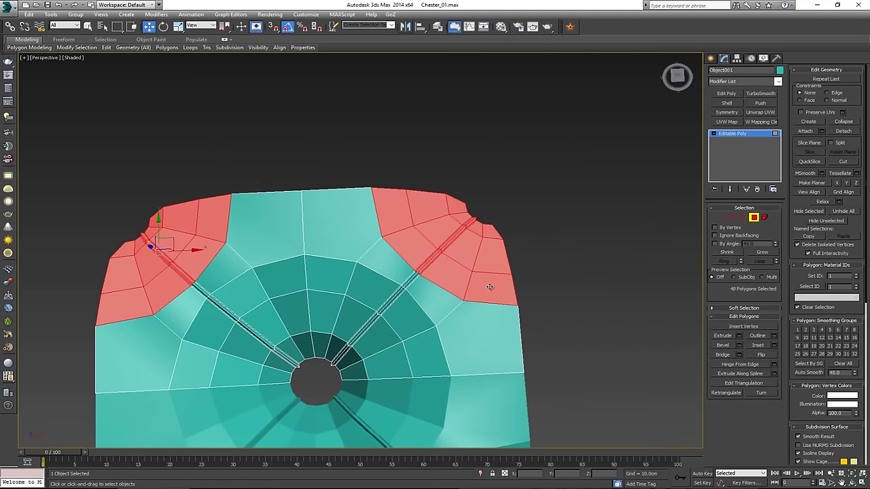
key("Delete")
Compare the trimmed strip with the border pleats in the chesterfield reference photo, returning to the model
mouse_move(435, 225)
middle_mouse_down("alt")
mouse_move(468, 200)
mouse_move(473, 210)
mouse_move(375, 252)
mouse_move(409, 229)
mouse_move(412, 275)
middle_mouse_up("alt")
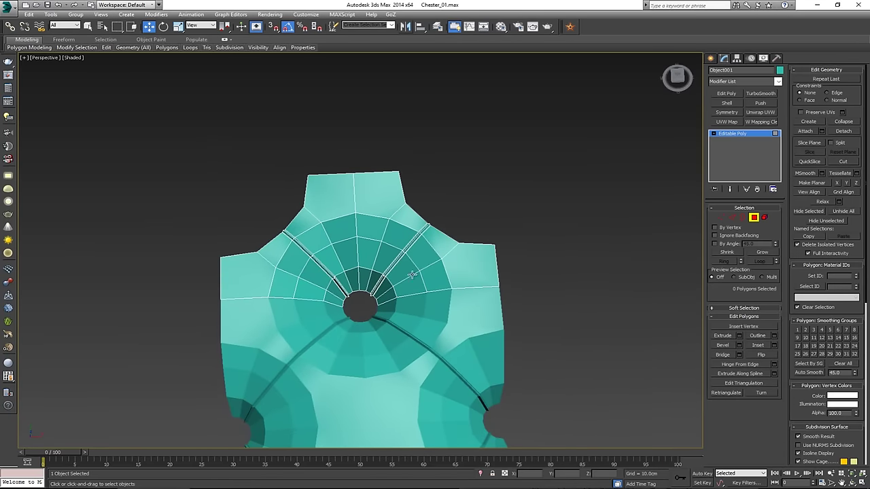
left_click(372, 488)
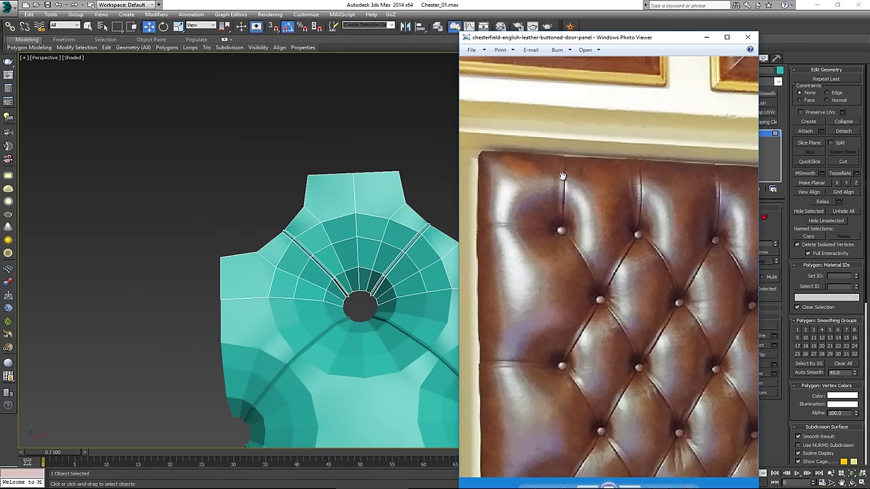
key("alt+Tab")
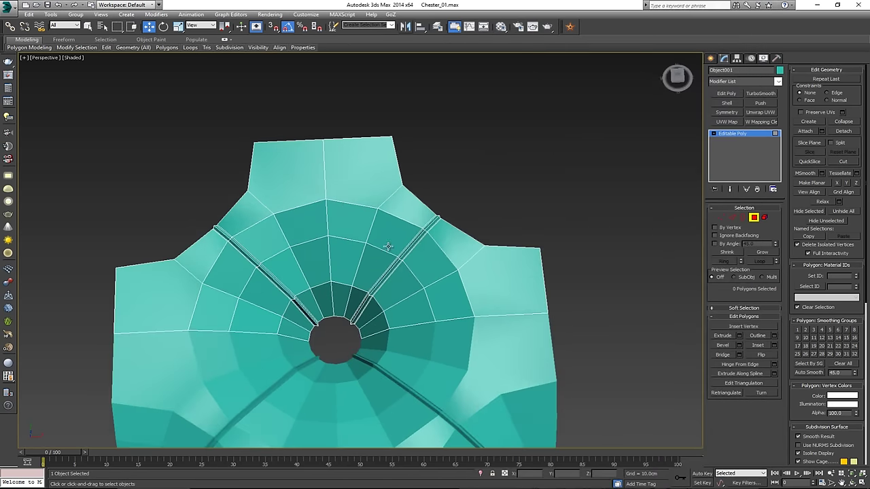
Select the lengthwise edges on both sides of the strip's two diagonal grooves and collapse each groove into a single edge line
scroll(303, 299, "up", 2)
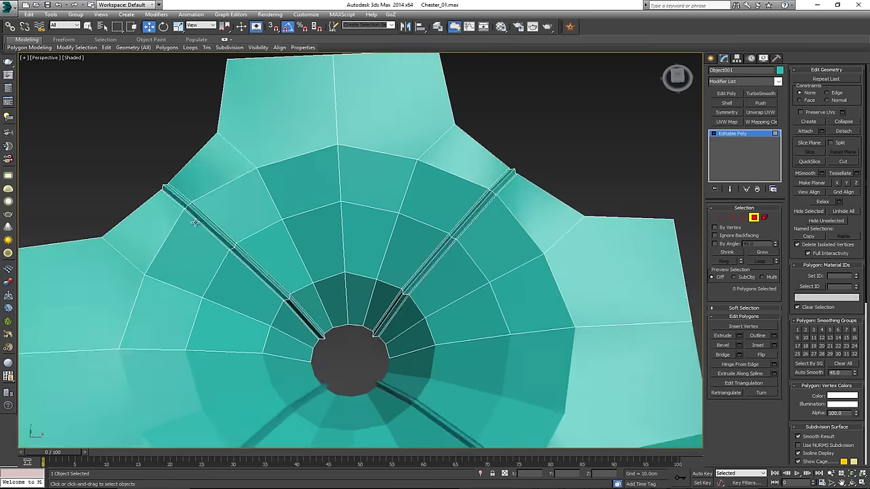
scroll(195, 223, "up", 4)
key("2")
double_click(215, 230)
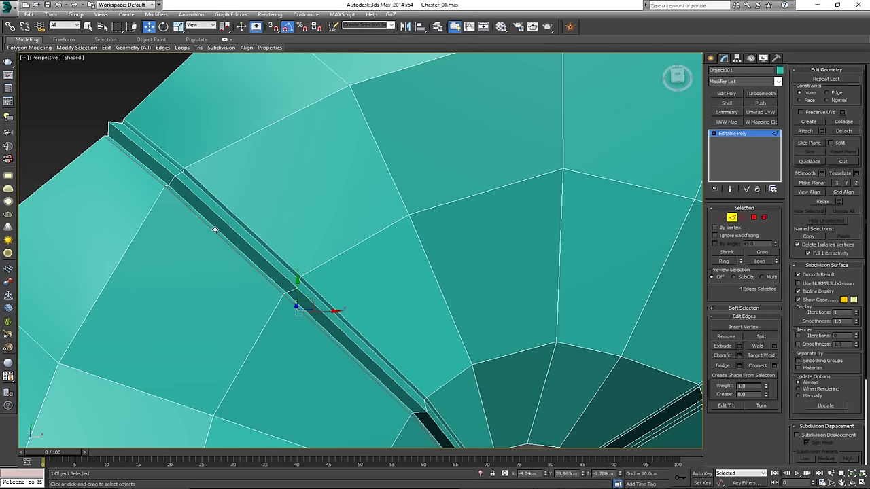
double_click(217, 230, "ctrl")
middle_click_drag(259, 235, 246, 222, "alt")
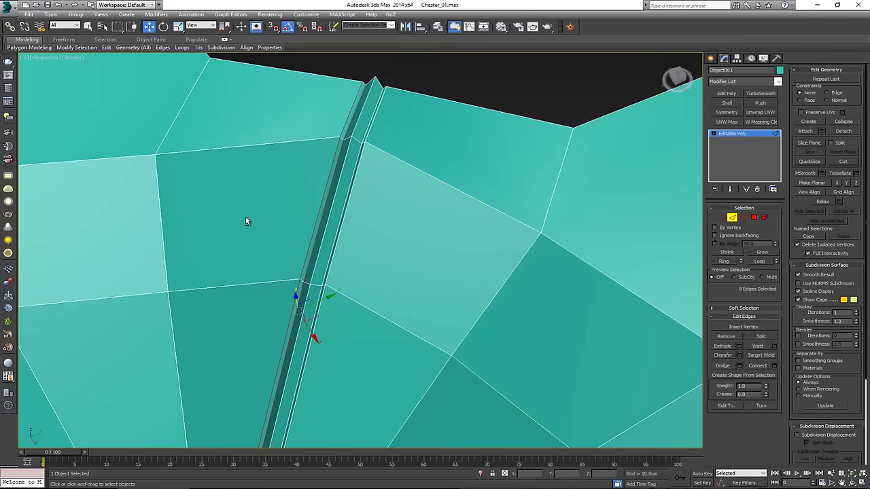
double_click(336, 242, "ctrl")
double_click(334, 241, "ctrl")
middle_click_drag(334, 241, 345, 228, "alt")
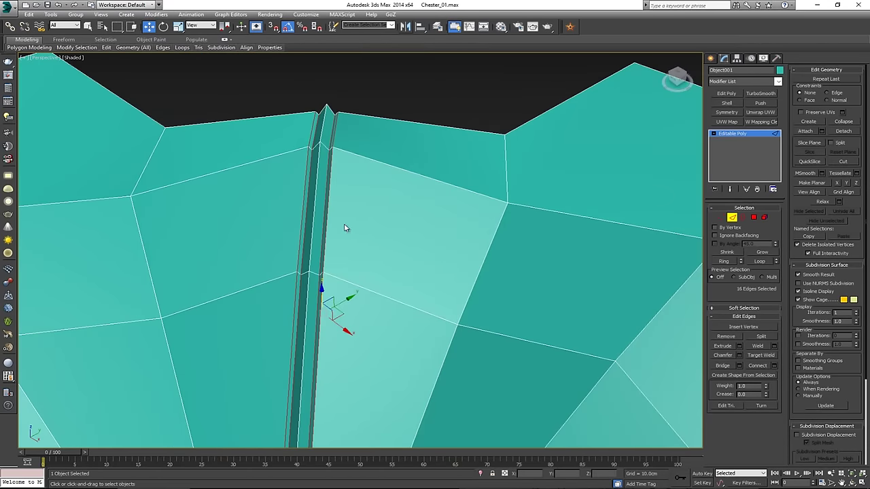
scroll(312, 296, "down", 4)
middle_click_drag(312, 296, 377, 281)
scroll(431, 251, "up", 3)
double_click(422, 247, "ctrl")
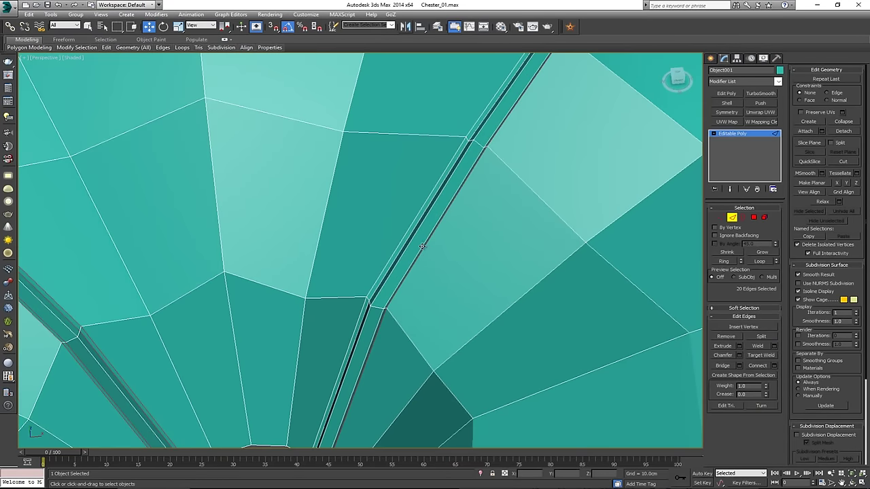
middle_click_drag(419, 250, 365, 201, "alt")
left_click(365, 200, "ctrl")
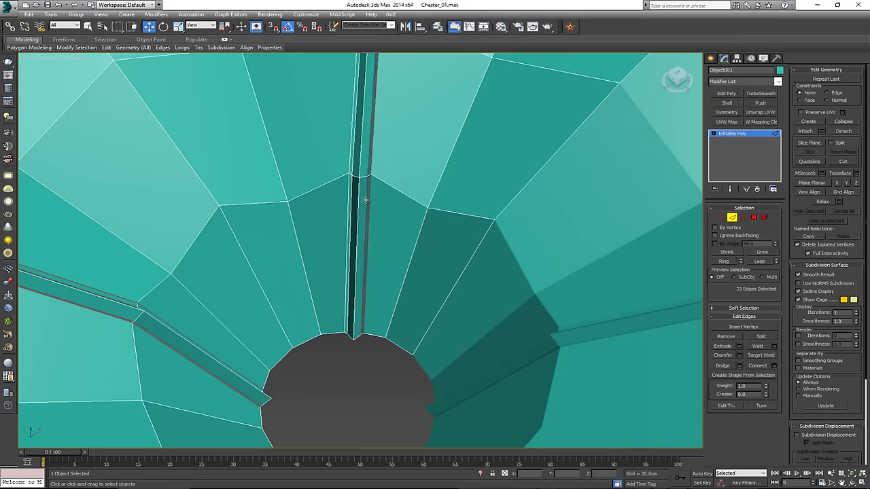
double_click(348, 190, "ctrl")
double_click(352, 188, "ctrl")
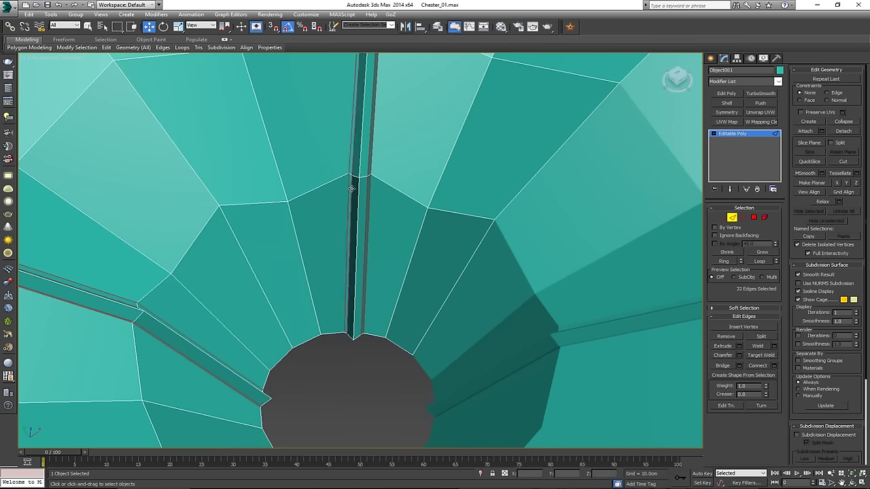
key("ctrl+alt+c")
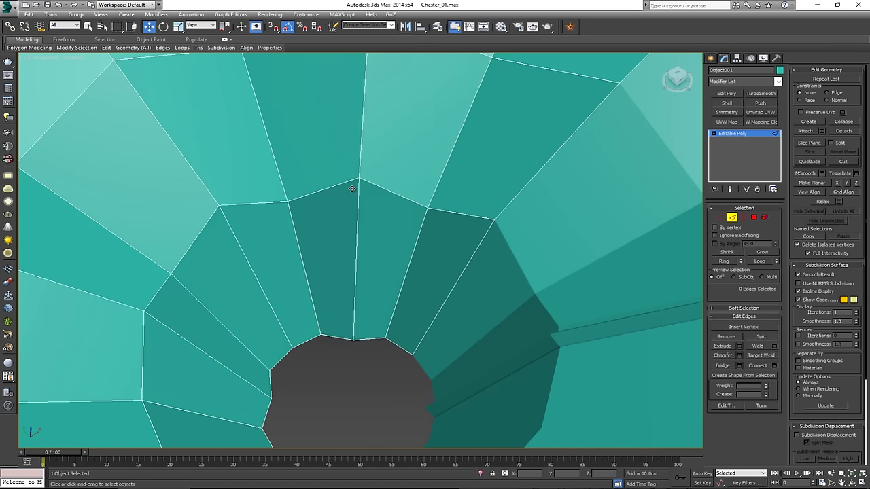
middle_click_drag(352, 189, 385, 191, "alt")
With vertex snapping on, extend both side edges of the top middle section outward along X to the strip's outer corners by cloning them
scroll(390, 200, "down", 2)
left_click(270, 174)
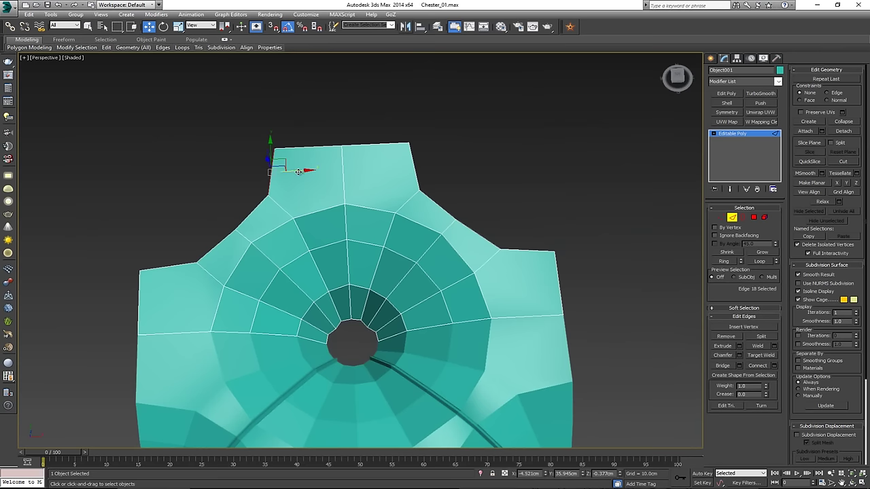
key("s")
left_click_drag(297, 173, 141, 270, "shift")
left_click(414, 166)
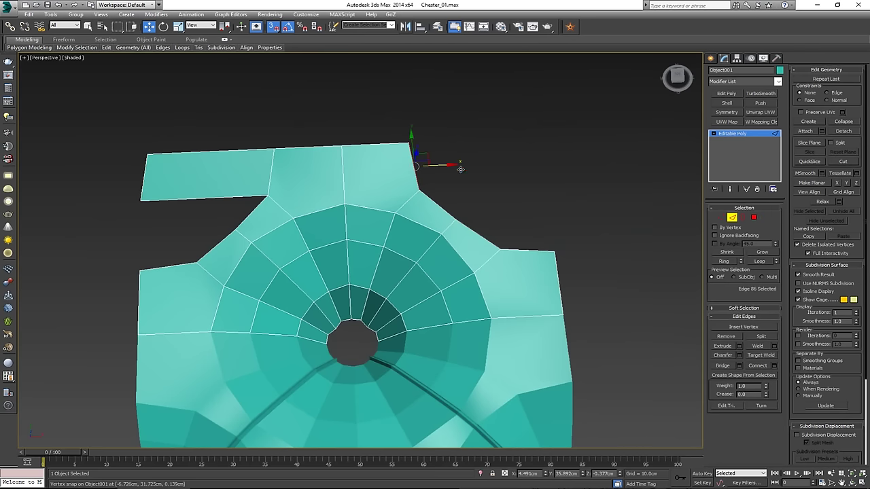
left_click_drag(460, 169, 554, 254, "shift")
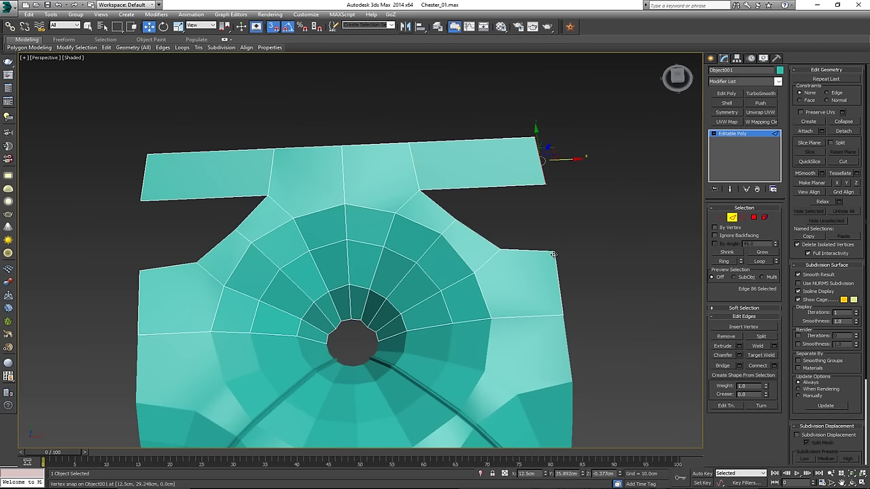
Snap the end vertices of both new extensions along X so they line up with the strip's outer side corners
key("1")
left_click_drag(562, 177, 554, 252)
left_click_drag(561, 122, 537, 250)
right_click(537, 250)
left_click(143, 199)
left_click_drag(161, 201, 149, 260)
left_click_drag(174, 132, 143, 277)
Turn off snapping and bridge the left extension's lower edge to the facing edge of the left side section
middle_click_drag(259, 179, 281, 211, "alt")
key("2")
key("s")
middle_click_drag(297, 180, 642, 215, "alt")
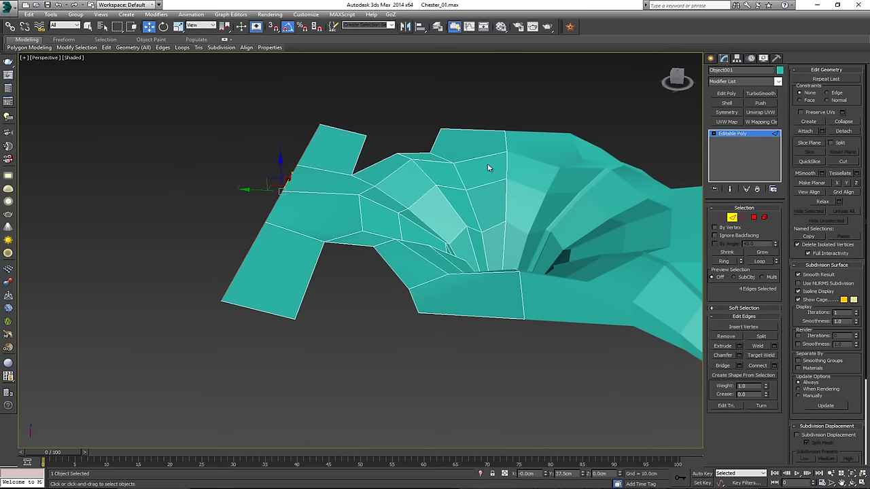
middle_click_drag(488, 168, 315, 207, "alt")
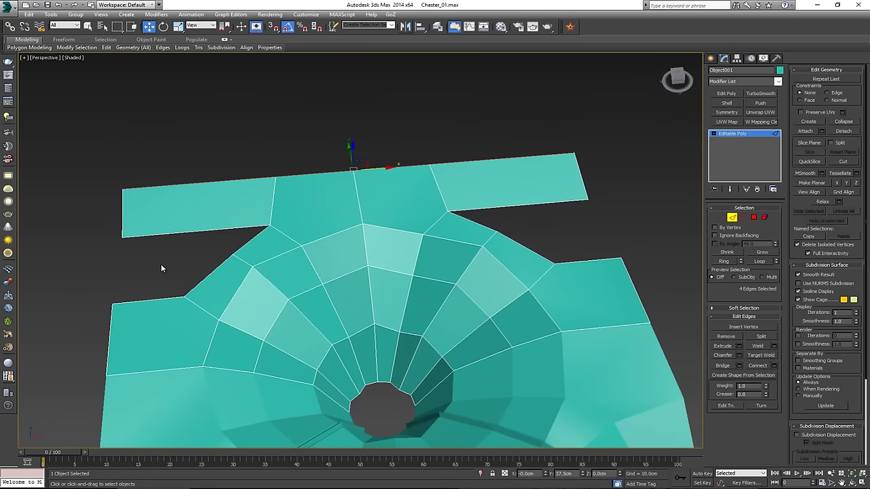
left_click_drag(141, 310, 144, 303)
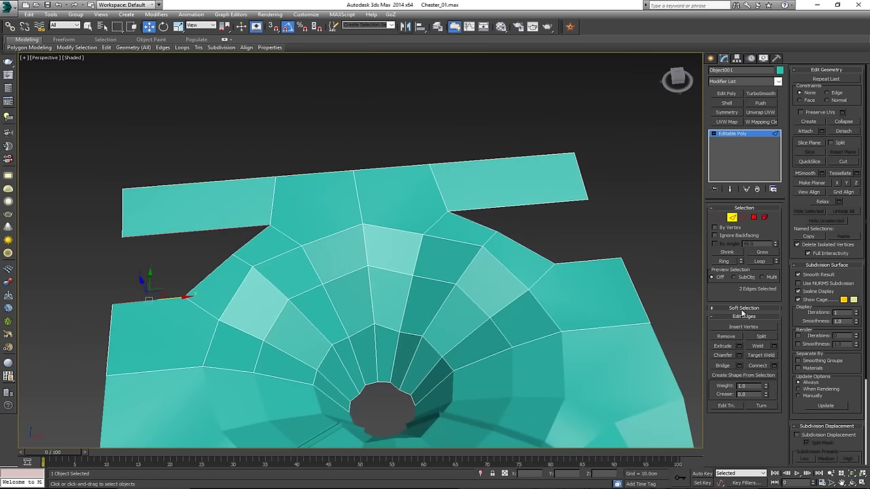
left_click(723, 365)
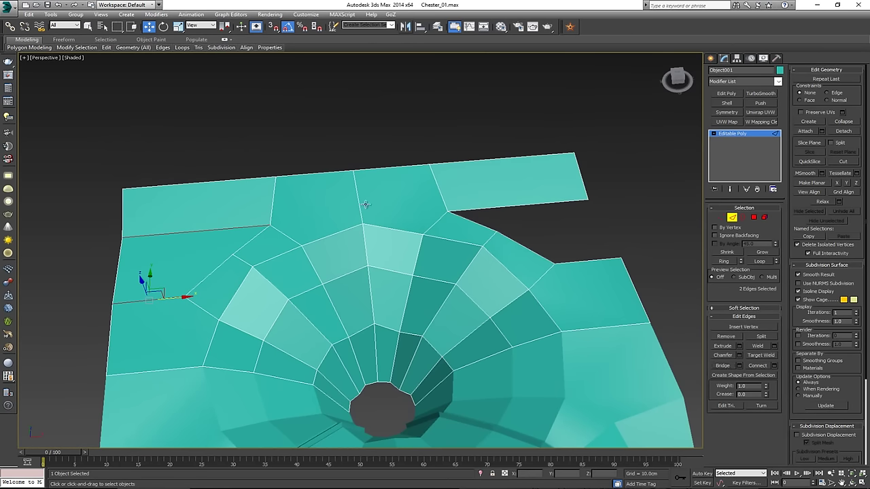
Bridge the right extension's lower edge to the facing edge of the right side section
middle_click_drag(365, 204, 497, 234, "alt")
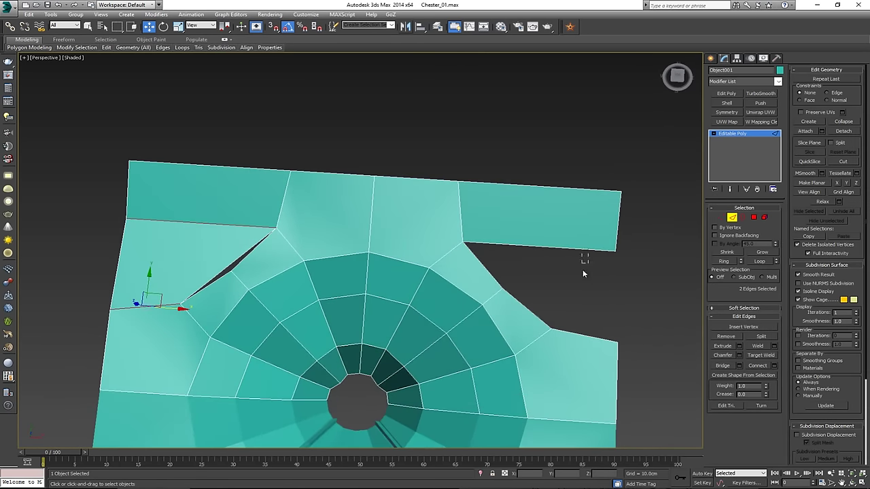
left_click_drag(583, 274, 584, 277)
left_click_drag(586, 309, 586, 352, "ctrl")
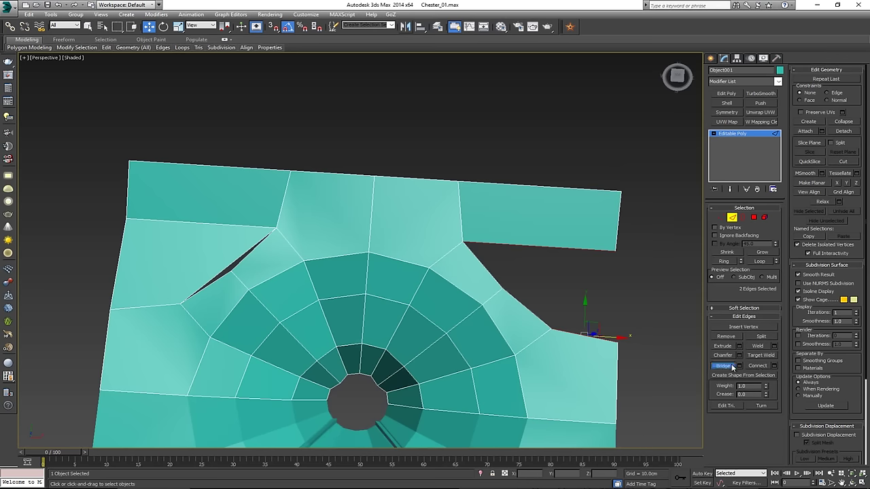
left_click(724, 366)
Cut the right bridged polygon from the middle of its gap edge to the outer vertex it shares with the extension
middle_click_drag(435, 204, 403, 194, "alt")
scroll(403, 195, "up", 2)
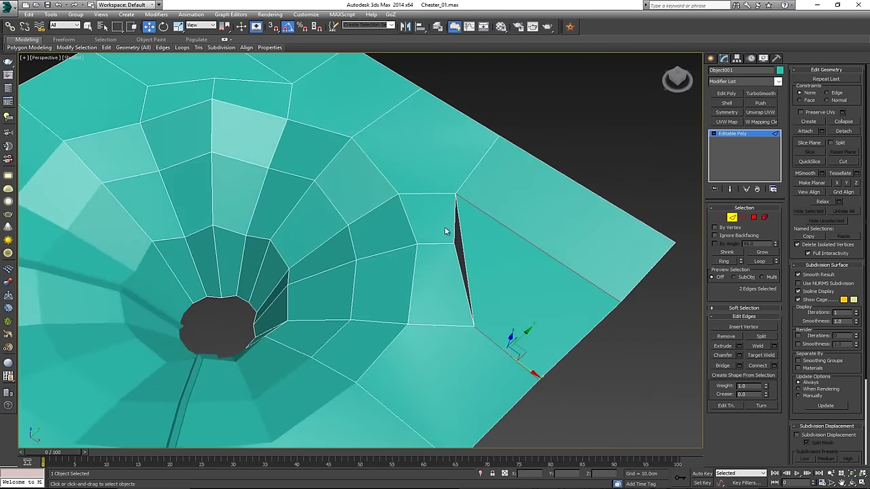
middle_click_drag(503, 267, 425, 268)
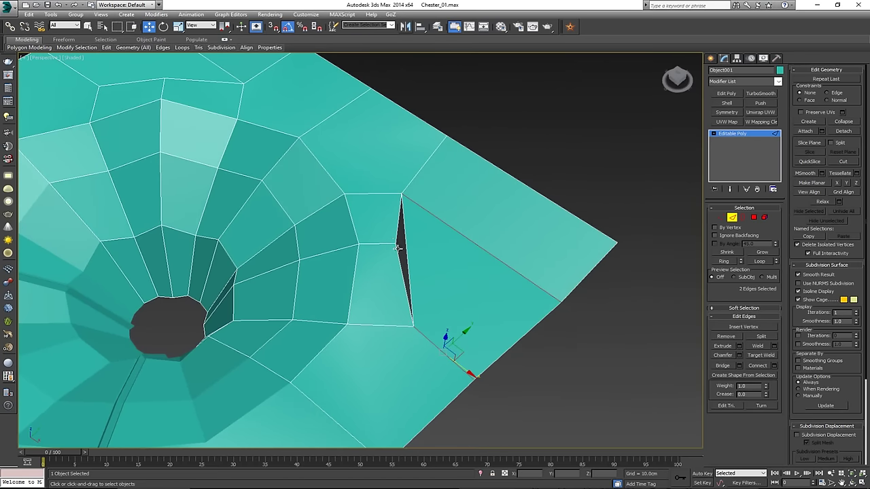
key("1")
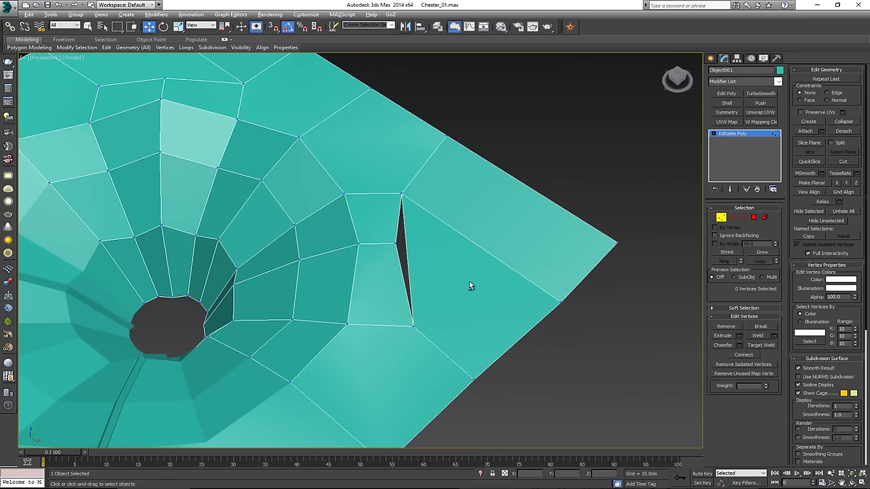
key("alt+c")
left_click(561, 301)
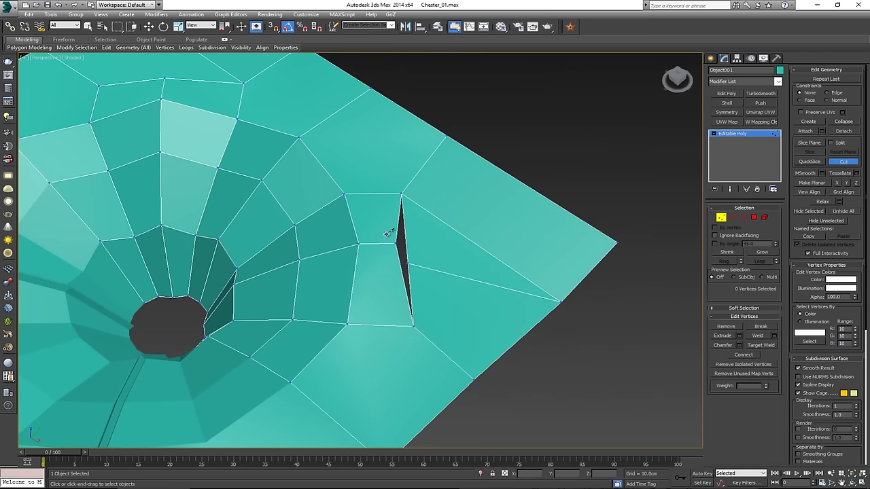
middle_click_drag(389, 231, 470, 190, "alt")
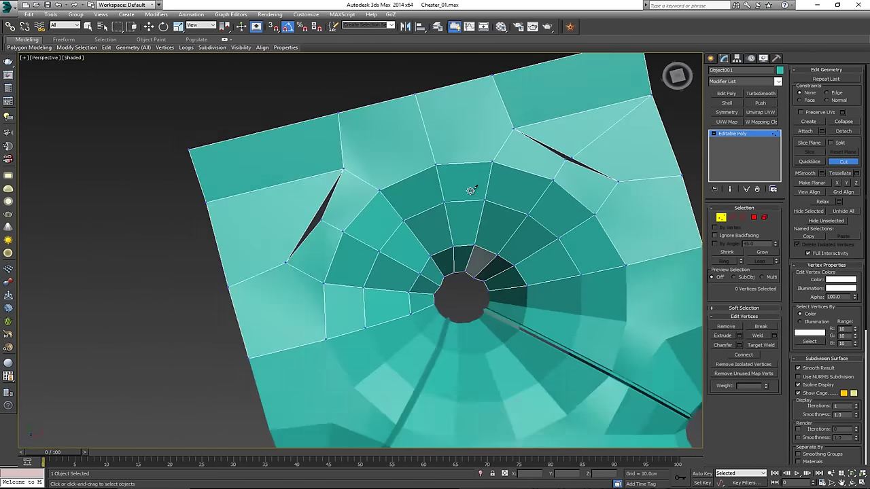
left_click(310, 219)
left_click(207, 203)
key("w")
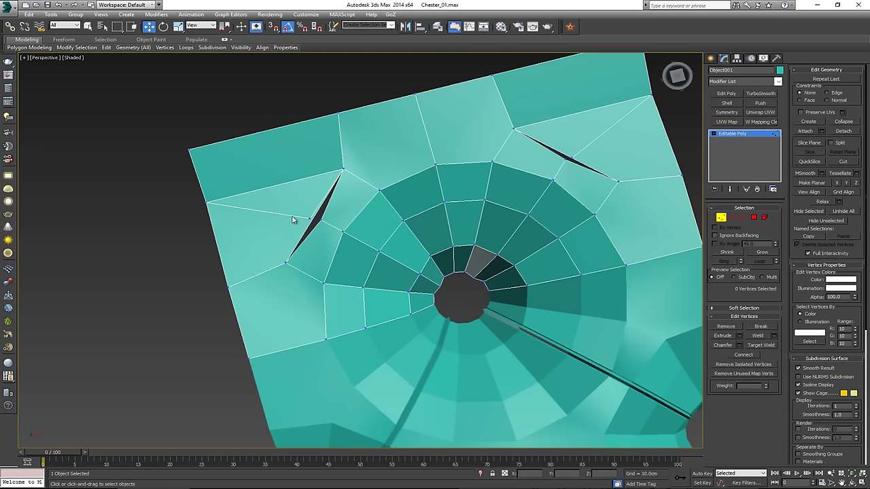
scroll(303, 221, "up", 3)
key("ctrl+z")
Cut the left bridged polygon from its outer corner vertex to the middle of its gap edge
key("alt+c")
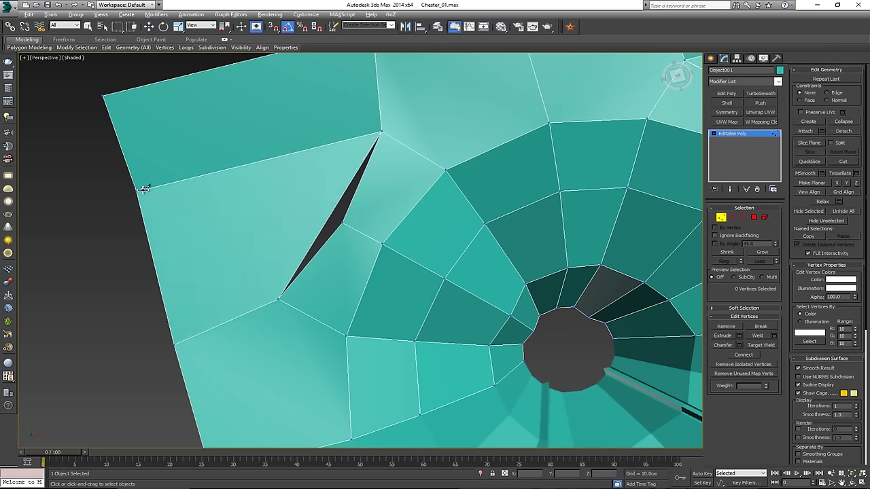
left_click(137, 189)
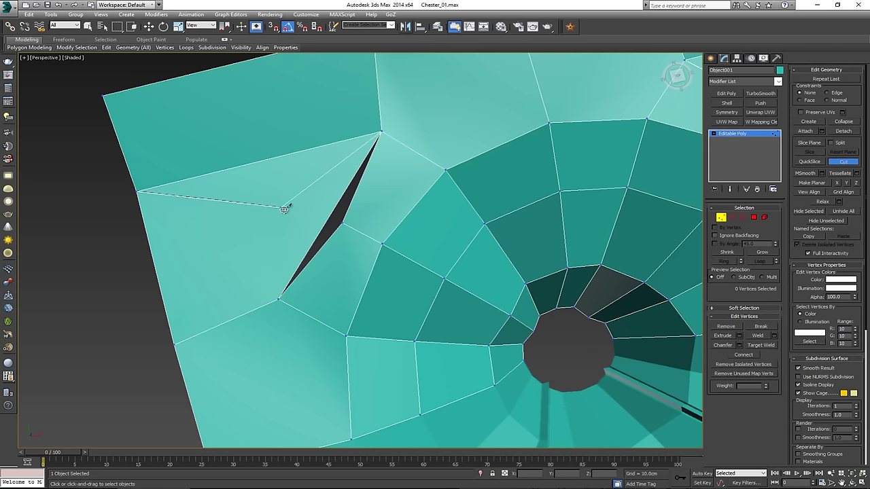
left_click(322, 225)
Target weld the cut vertex on each gap edge to the facing vertex around the tuft, closing both gaps
middle_click_drag(328, 243, 386, 212, "alt")
left_click(762, 345)
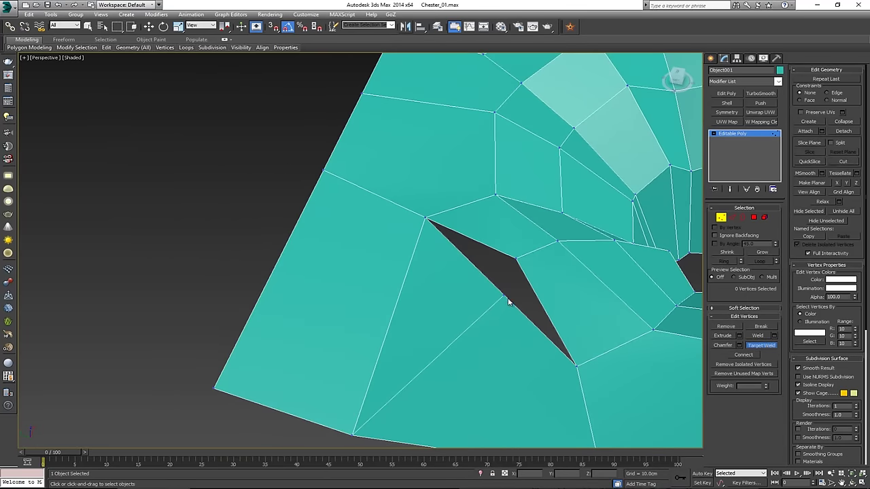
left_click(503, 295)
left_click(517, 259)
scroll(520, 260, "down", 3)
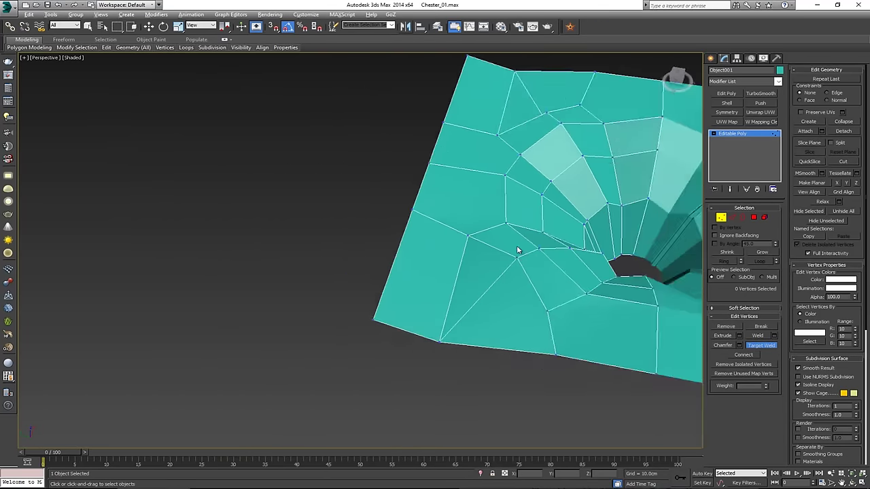
middle_click_drag(519, 251, 426, 273, "alt")
left_click(345, 259)
key("w")
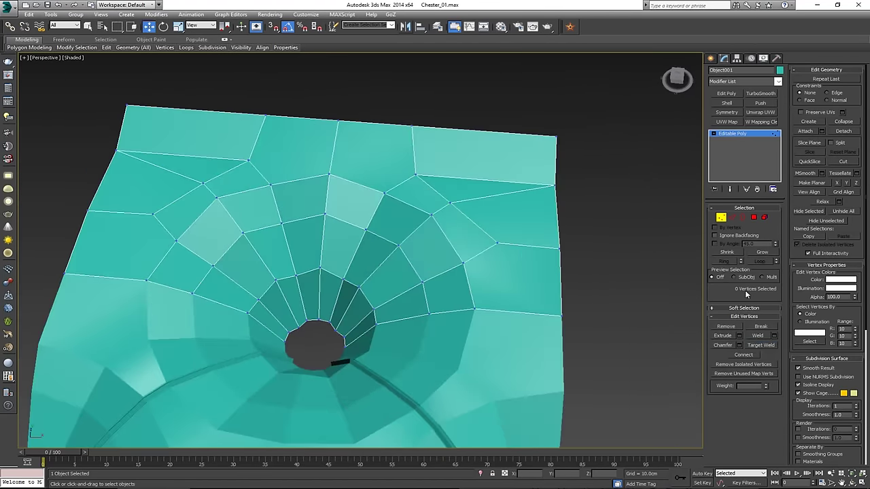
Apply TurboSmooth to the border piece and inspect its smoothed surface around the button hole
left_click(722, 217)
left_click(761, 93)
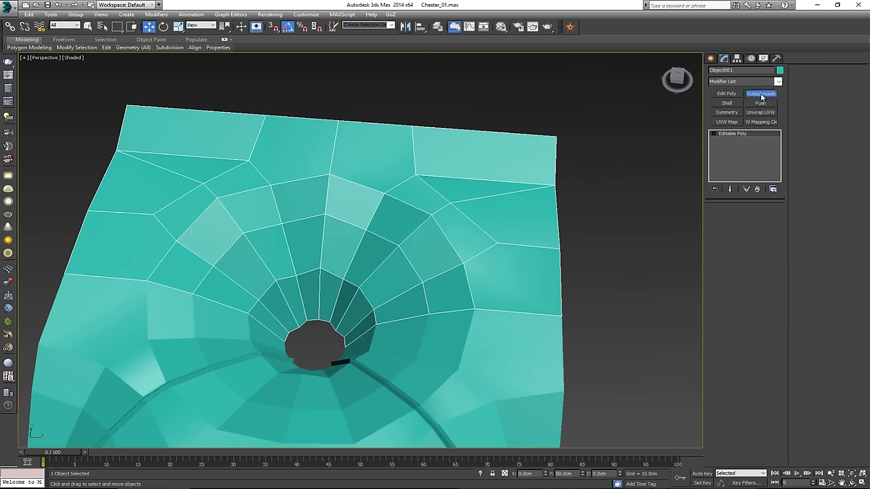
left_click(574, 192)
middle_click_drag(439, 239, 425, 254, "alt")
middle_click_drag(307, 285, 347, 239, "alt")
left_click(347, 235)
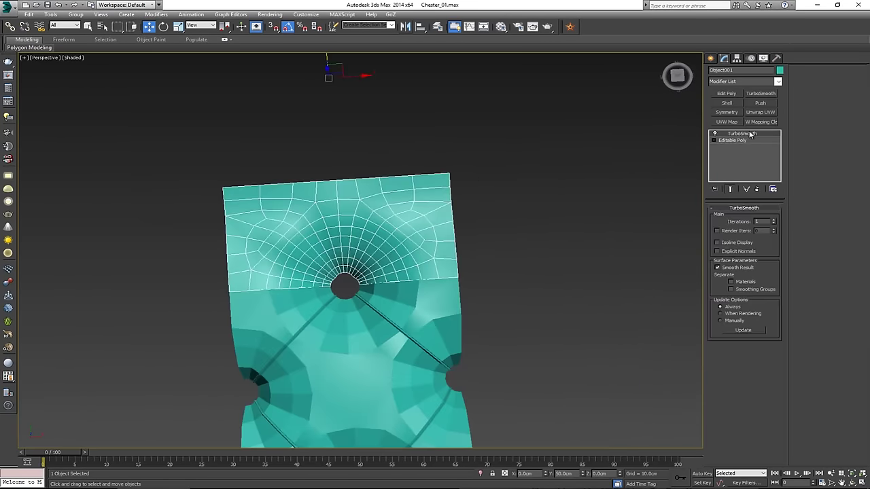
Extend the four outer border edges of the base mesh by about 6 cm along Y as a new polygon row
left_click(748, 140)
key("2")
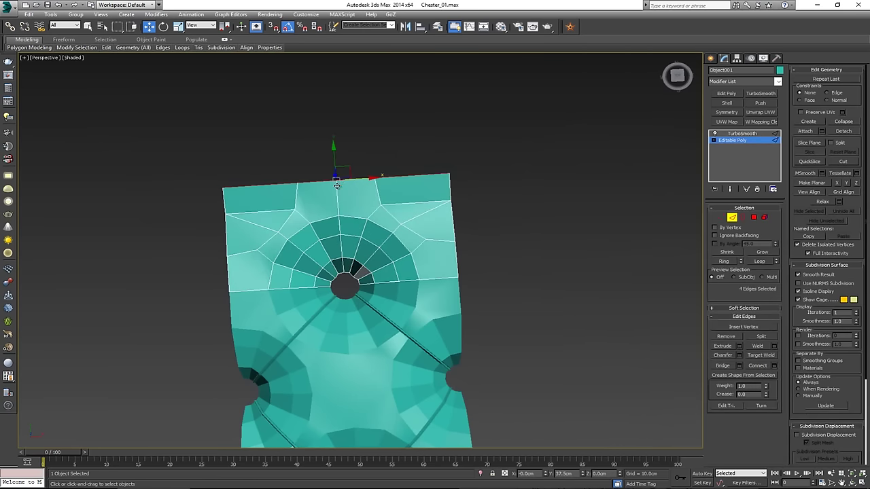
middle_click_drag(336, 185, 322, 180, "alt")
left_click_drag(312, 178, 255, 178, "shift")
middle_click_drag(349, 181, 288, 198, "alt")
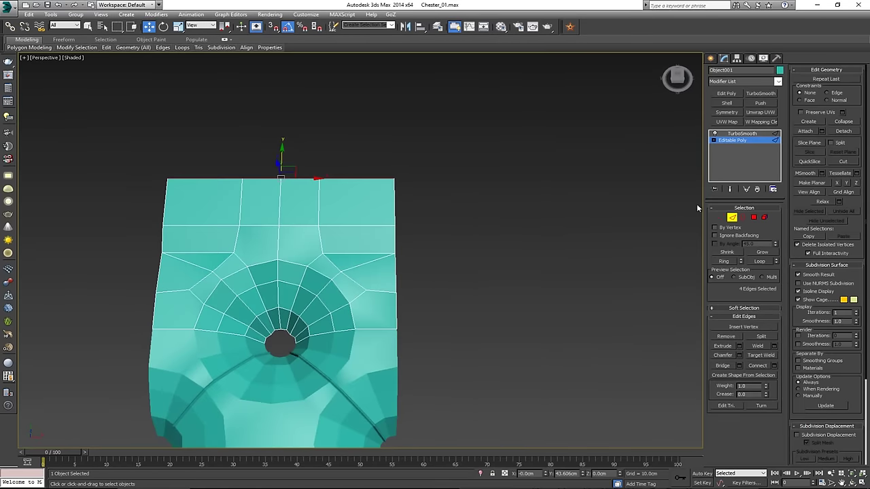
left_click(734, 218)
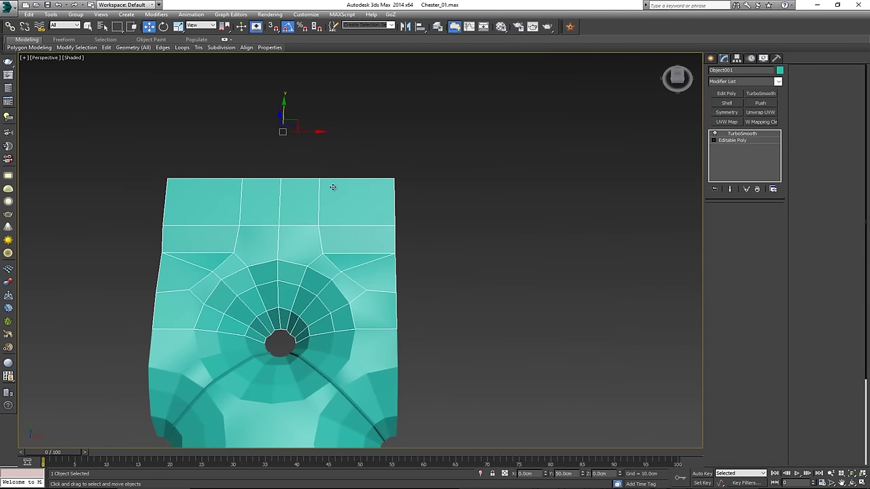
middle_click_drag(321, 164, 360, 180, "alt")
Display the TurboSmooth result and examine the extended border together with the tufted pieces
left_click(742, 133)
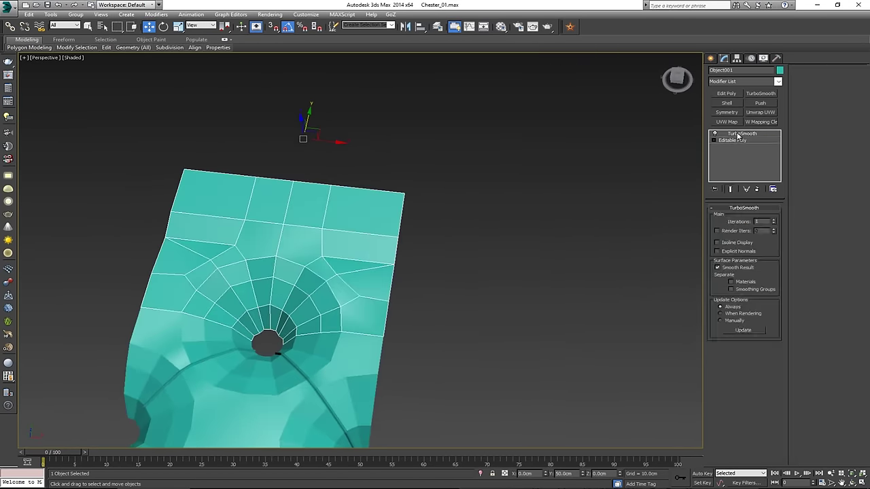
left_click(413, 221)
middle_click_drag(413, 221, 427, 234, "alt")
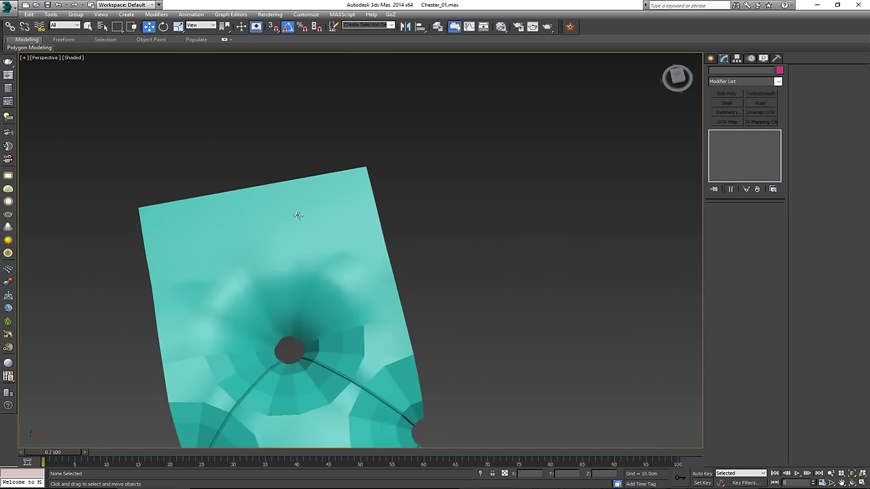
middle_click_drag(304, 226, 352, 206, "alt")
scroll(351, 191, "down", 4)
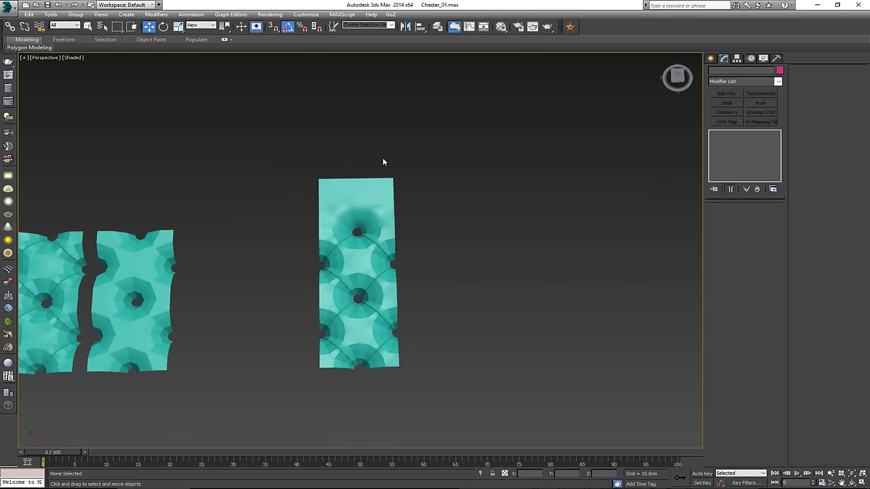
Switch to Windows Photo Viewer and examine the seams between the panel's upper edge and the first buttons in the reference photo
left_click(299, 487)
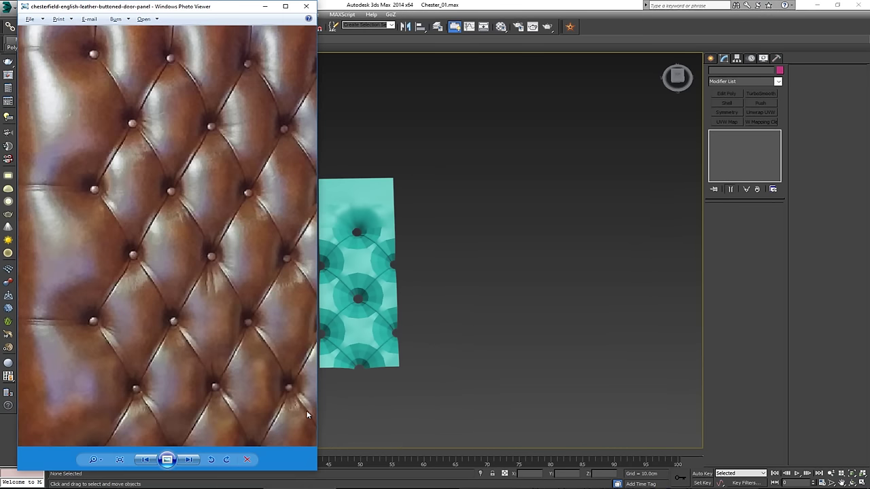
left_click_drag(202, 130, 204, 231)
left_click_drag(146, 74, 152, 144)
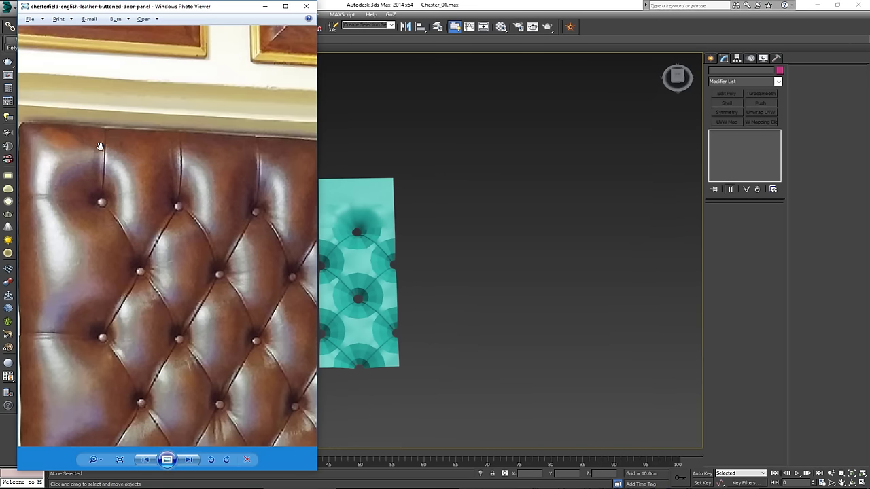
key("alt+Tab")
Spread the two outer-edge vertices beside the centre line apart along X, moving the right one about 2.7 cm
scroll(431, 188, "up", 6)
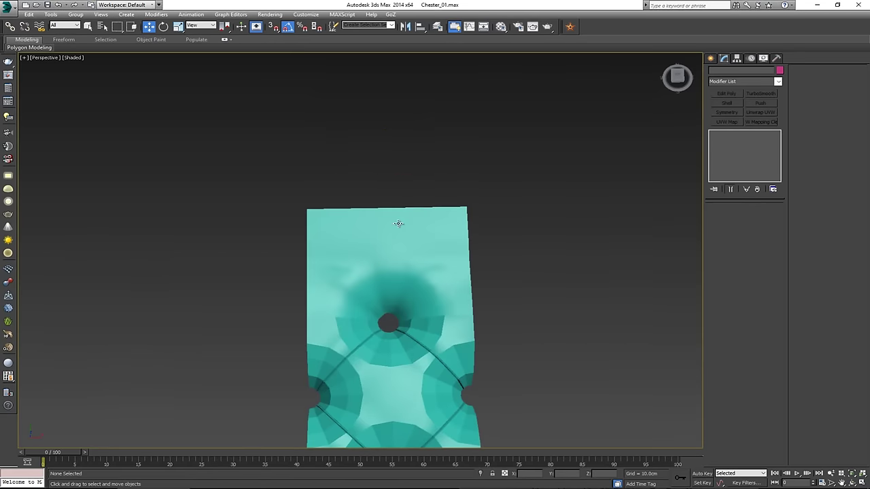
left_click(394, 217)
middle_click_drag(395, 217, 584, 146, "alt")
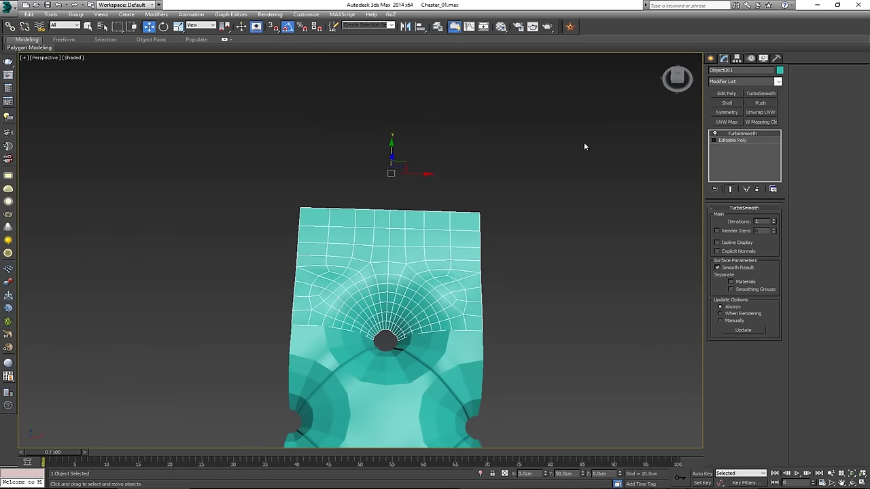
left_click(730, 141)
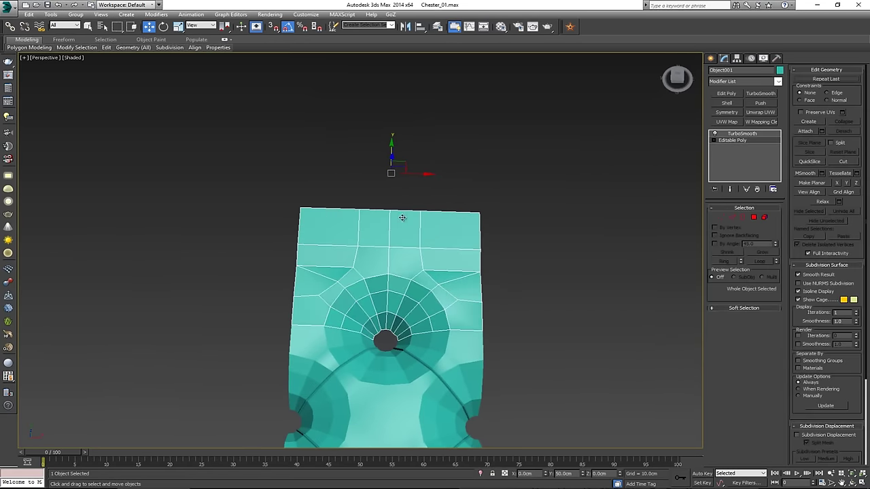
key("1")
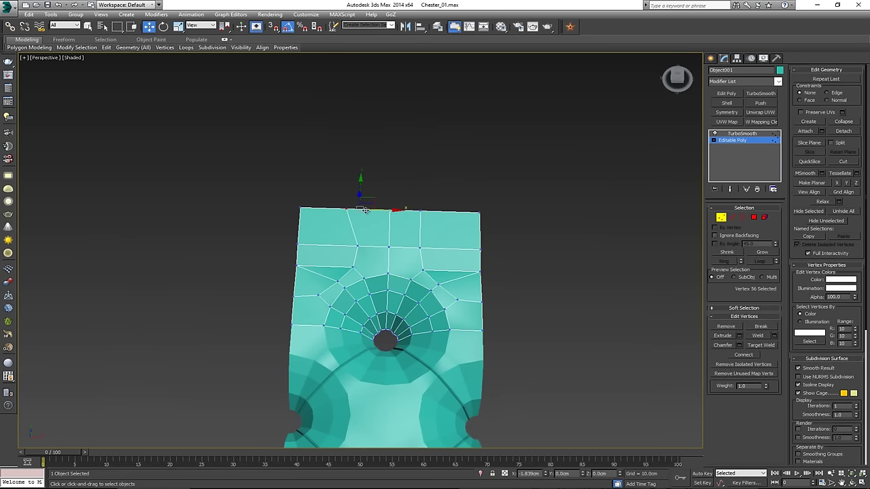
left_click(421, 210)
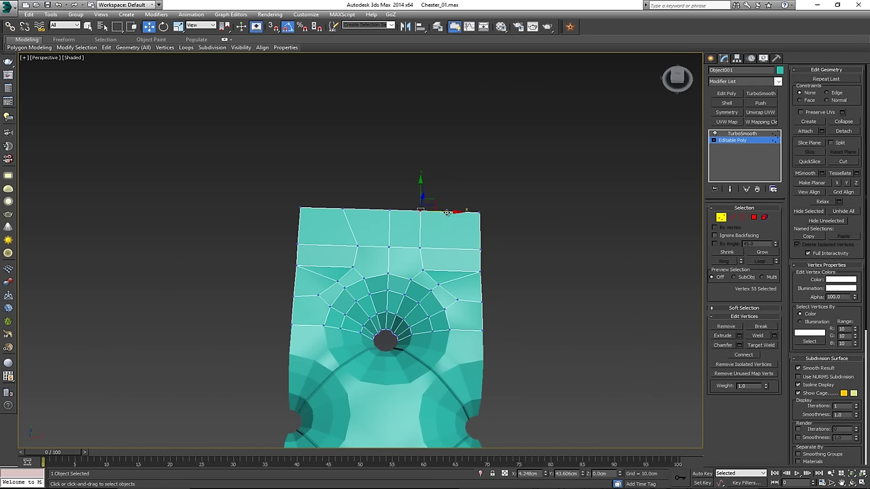
left_click_drag(447, 213, 465, 212)
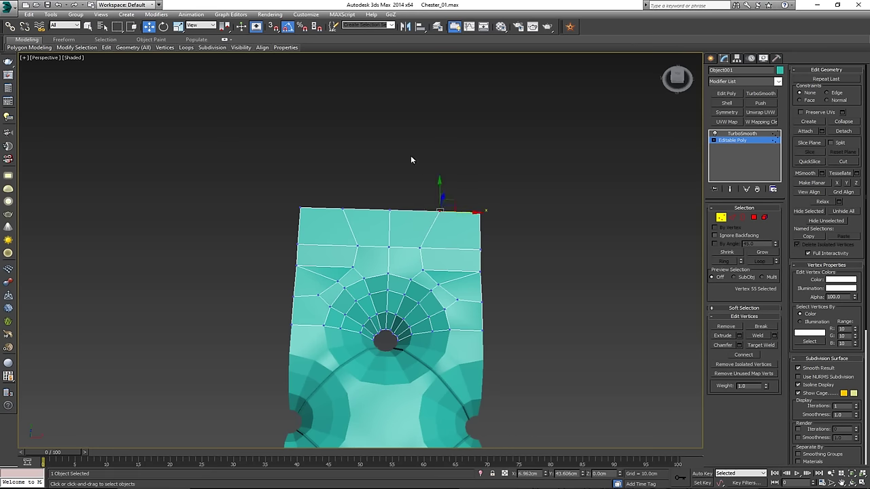
mouse_move(406, 171)
middle_mouse_down("alt")
mouse_move(409, 140)
mouse_move(410, 187)
middle_mouse_up("alt")
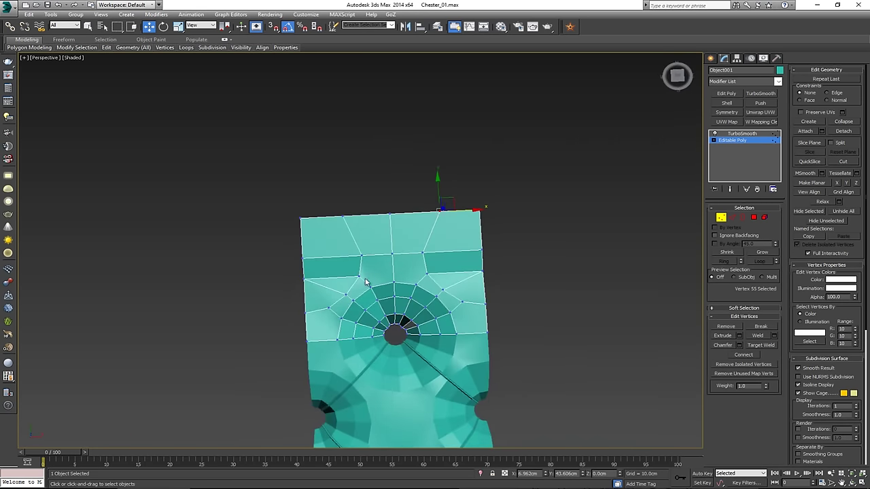
scroll(365, 281, "up", 3)
key("2")
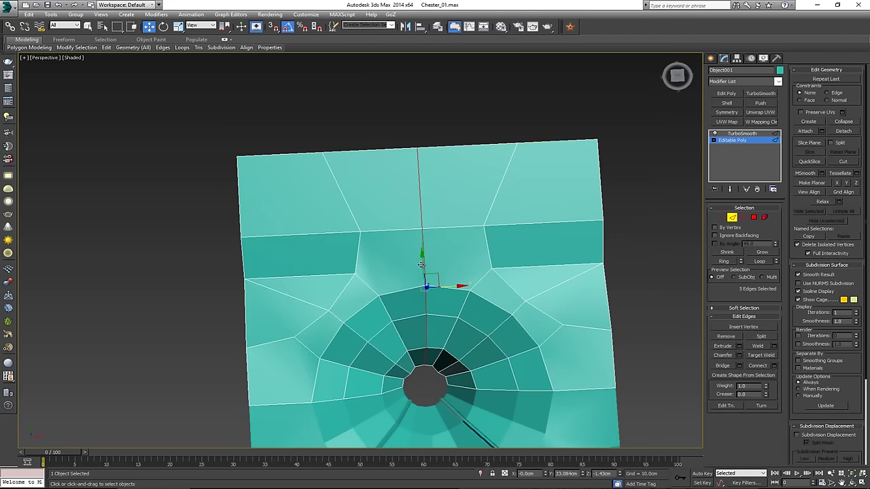
mouse_move(421, 264)
middle_mouse_down("alt")
mouse_move(339, 224)
mouse_move(416, 250)
middle_mouse_up("alt")
left_click(732, 218)
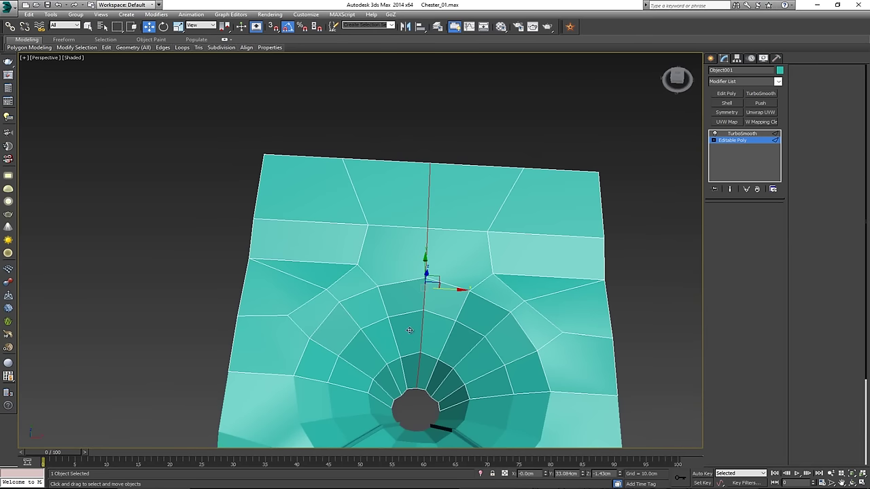
Clone the border piece along X as a Copy near the spare tufted pieces and remove TurboSmooth from the copy
scroll(408, 313, "down", 8)
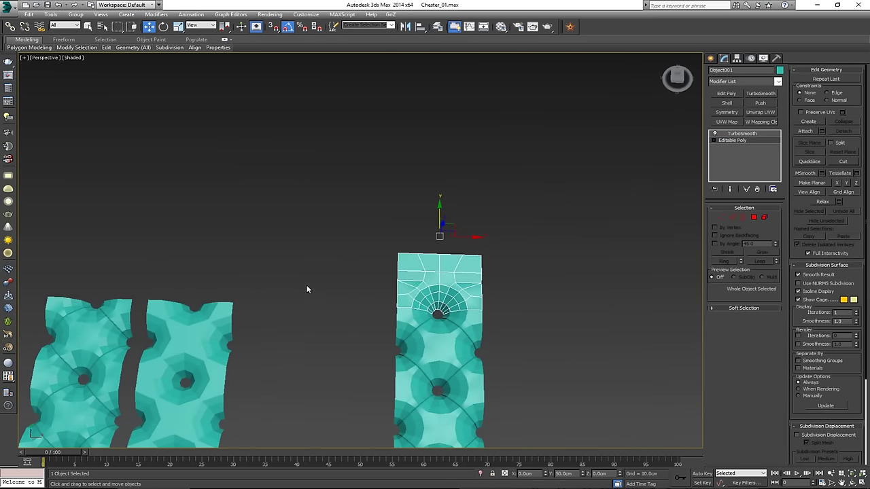
middle_click_drag(294, 228, 376, 221)
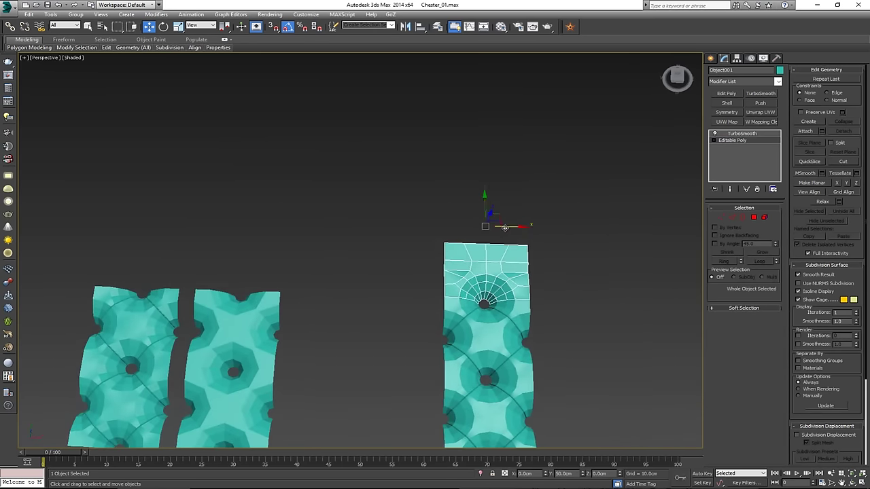
left_click_drag(505, 227, 79, 214, "shift")
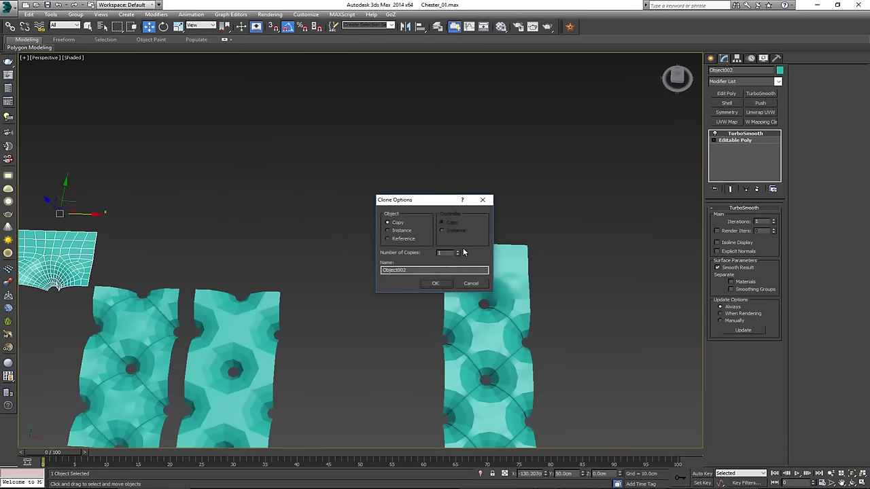
left_click(435, 284)
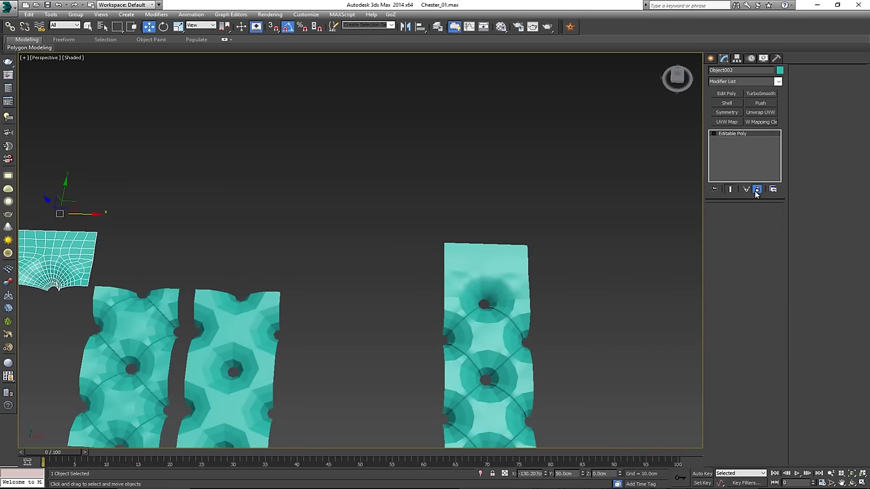
Chamfer the centre edge loop running from the original border piece's outer edge to the button hole by 0.2 cm
left_click(473, 263)
key("z")
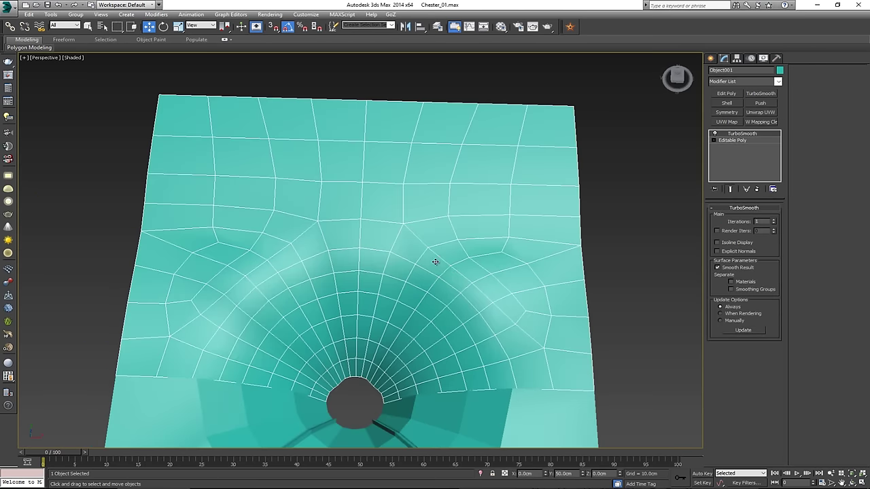
left_click(732, 140)
key("2")
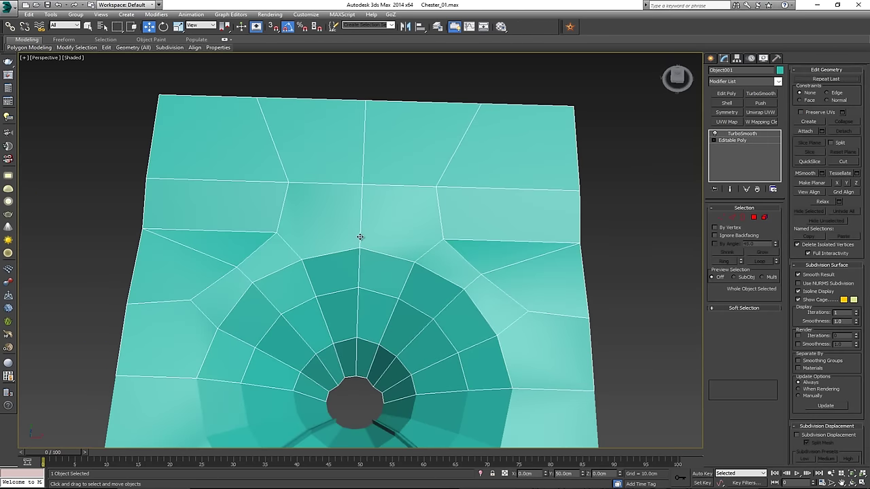
double_click(359, 259)
mouse_move(359, 260)
middle_mouse_down("alt")
mouse_move(379, 249)
mouse_move(367, 253)
middle_mouse_up("alt")
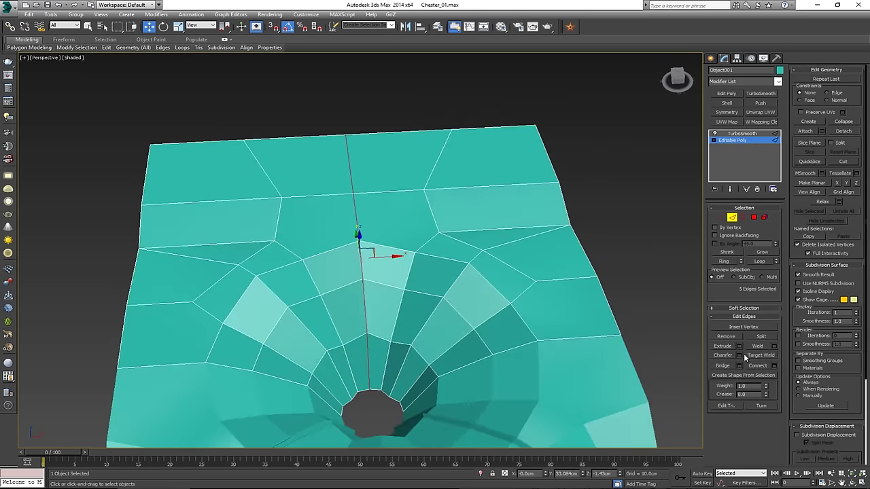
left_click(740, 355)
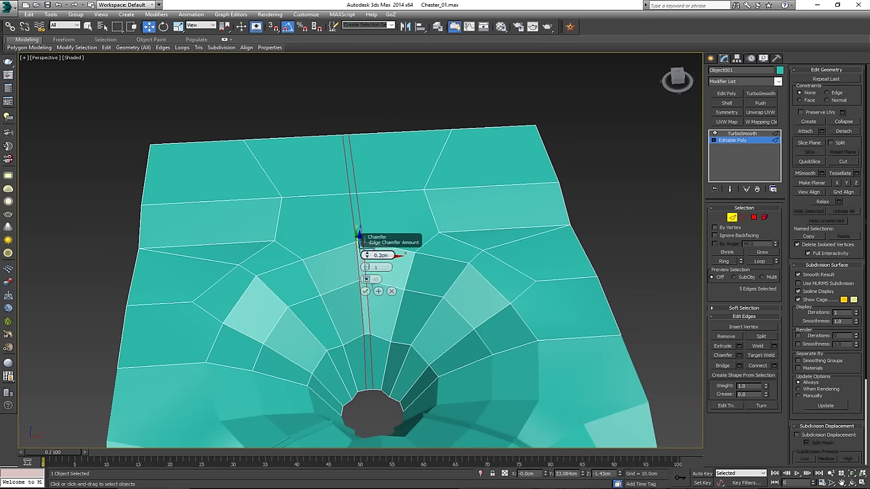
left_click(365, 291)
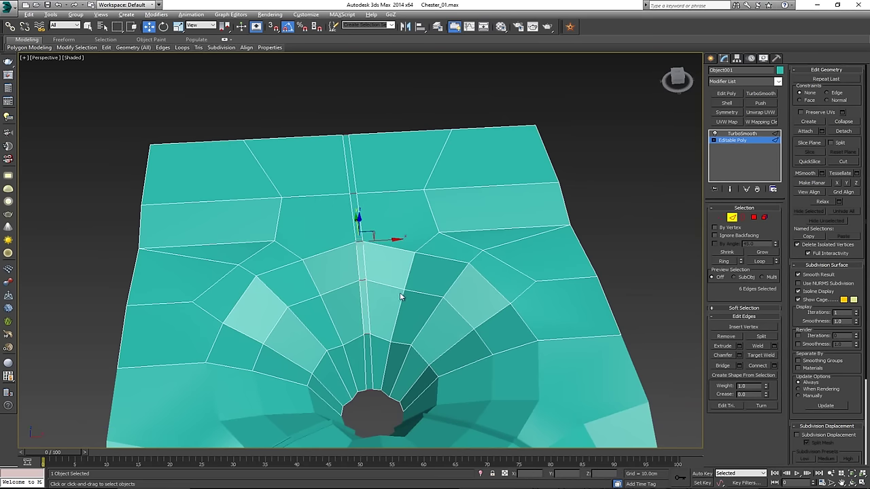
Connect the edges across the border's seam strip and extrude the new centre edges 0.22 cm with a 0.143 cm width
left_click(755, 365)
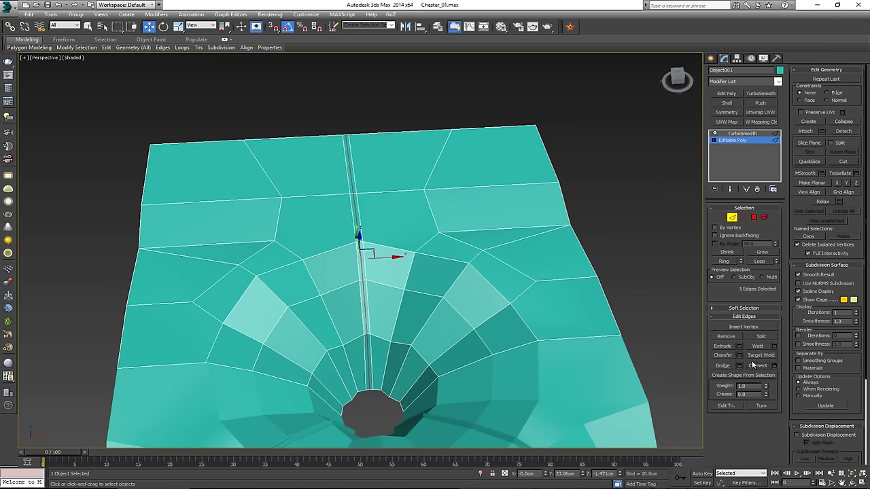
left_click(740, 346)
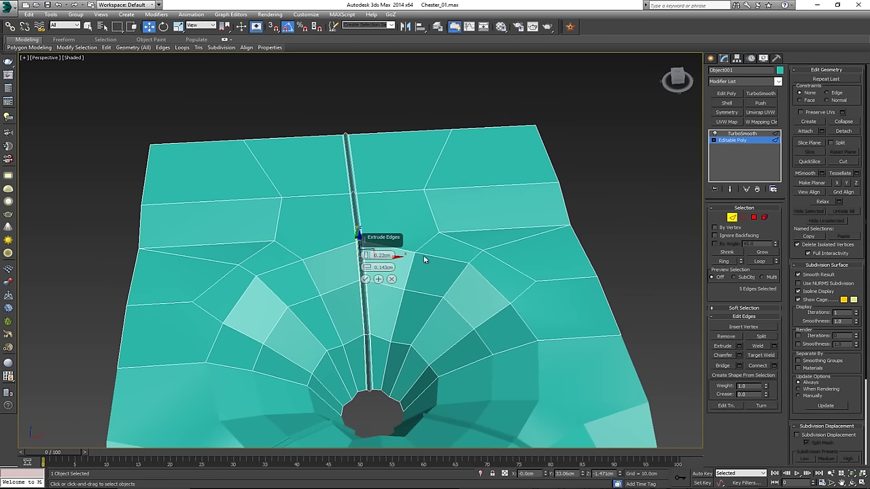
scroll(425, 256, "up", 4)
middle_click_drag(430, 255, 321, 269, "alt")
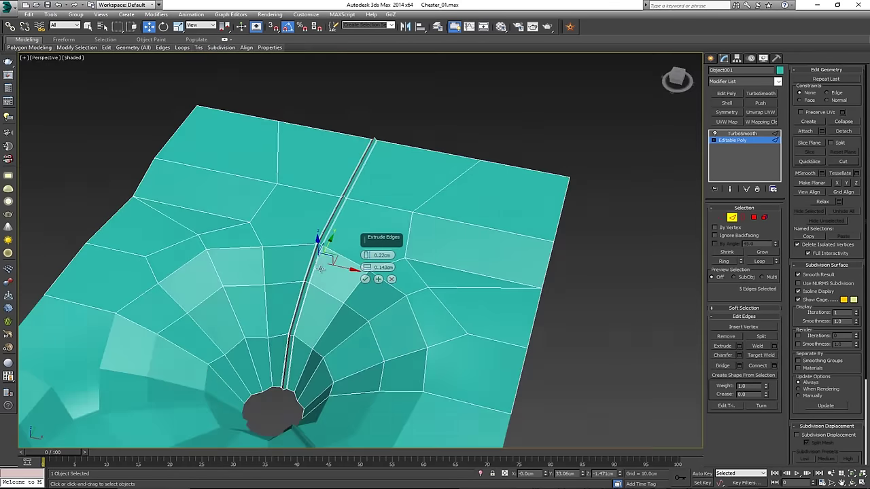
left_click(366, 279)
middle_click_drag(366, 278, 421, 252, "alt")
left_click(732, 217)
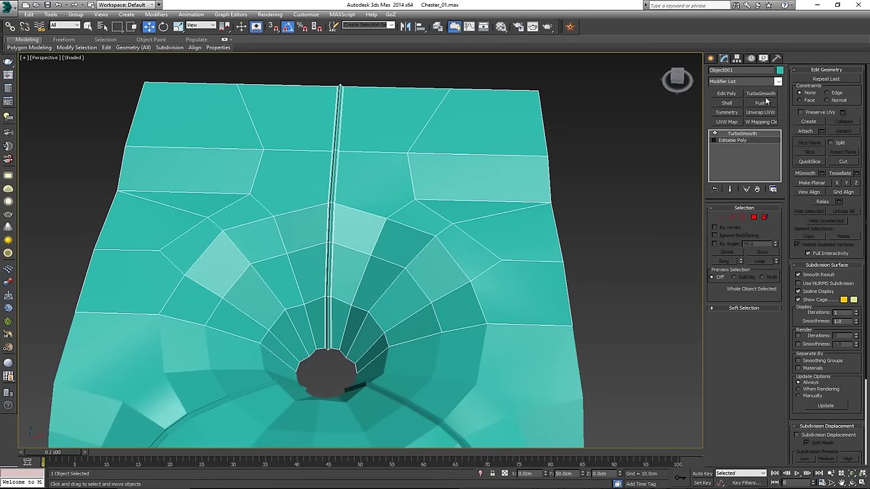
Compare the smoothed border piece and its seam with the tufted panel where they meet at the button hole
left_click(629, 225)
scroll(504, 226, "down", 2)
middle_click_drag(503, 225, 485, 291, "alt")
left_click(485, 290)
left_click(714, 134)
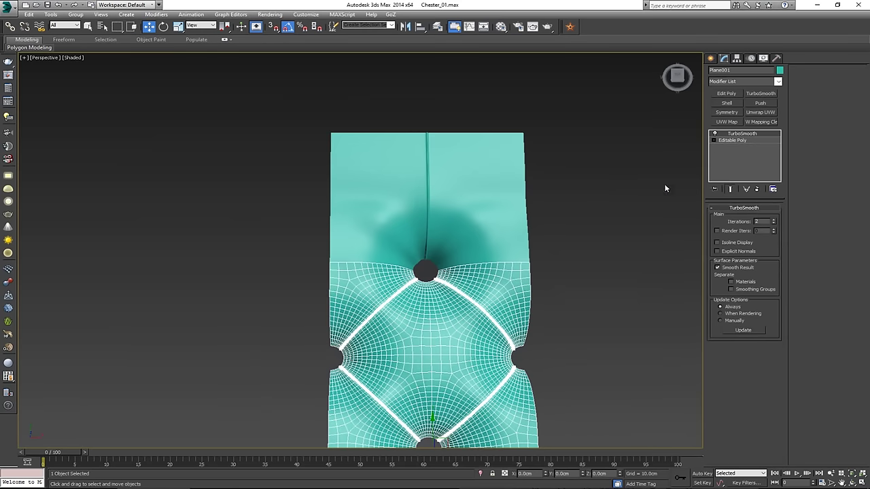
left_click(563, 275)
scroll(512, 203, "down", 2)
middle_click_drag(564, 275, 517, 214)
left_click(461, 185)
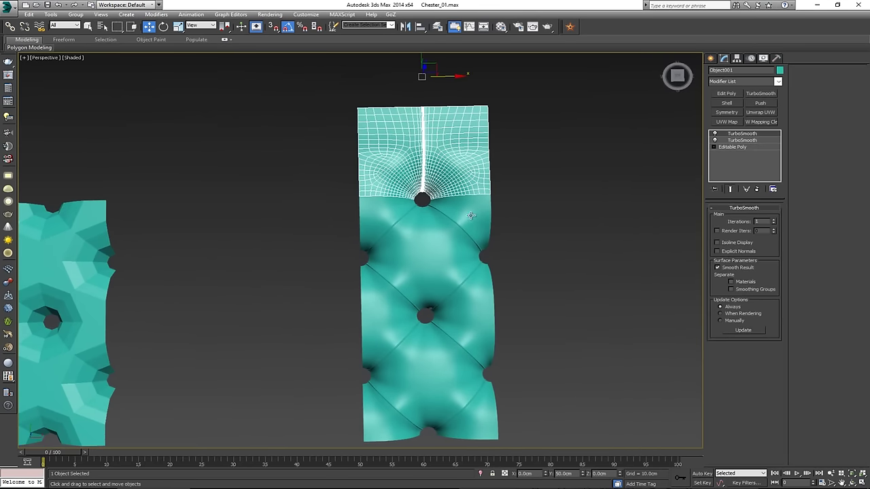
middle_click_drag(476, 174, 463, 217)
scroll(441, 251, "up", 5)
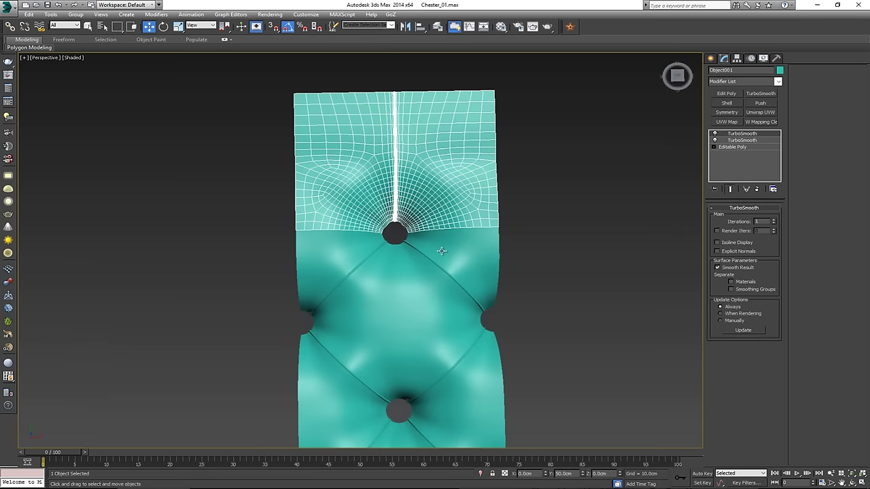
left_click(442, 251)
left_click(442, 251)
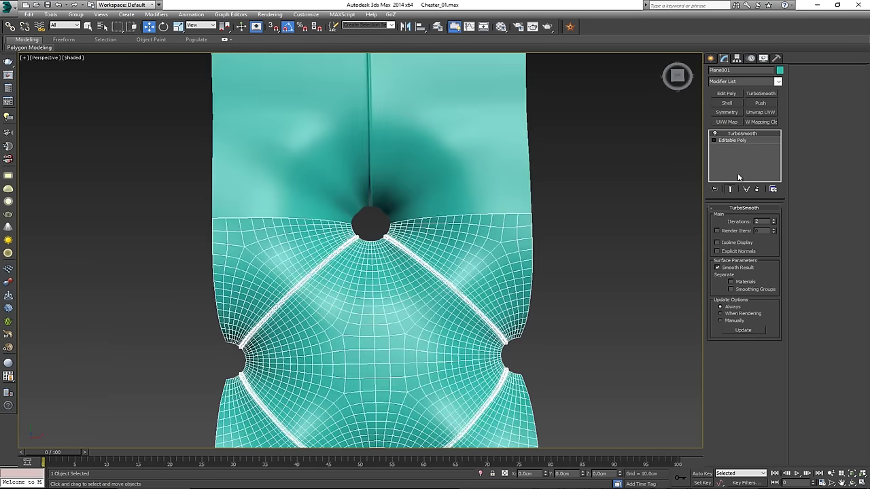
Switch off the tufted panel's TurboSmooth and remove both TurboSmooth modifiers from the border piece
left_click(719, 133)
left_click(437, 156)
left_click(714, 134)
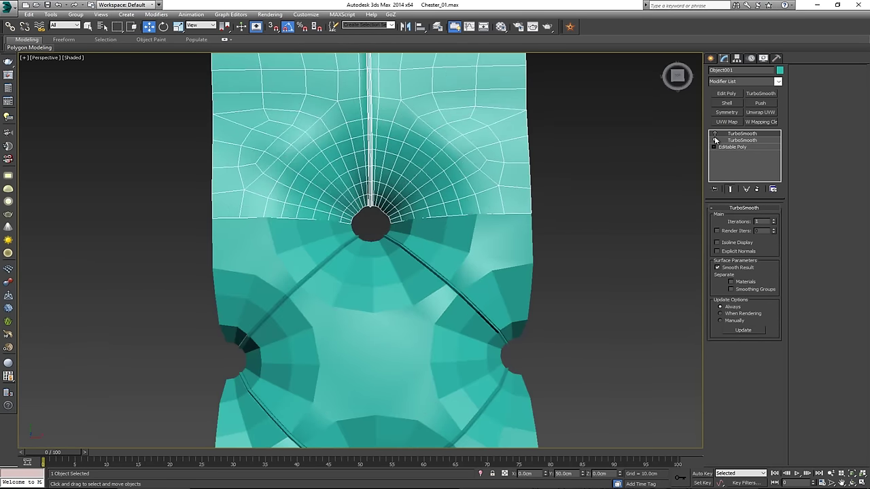
left_click(758, 189)
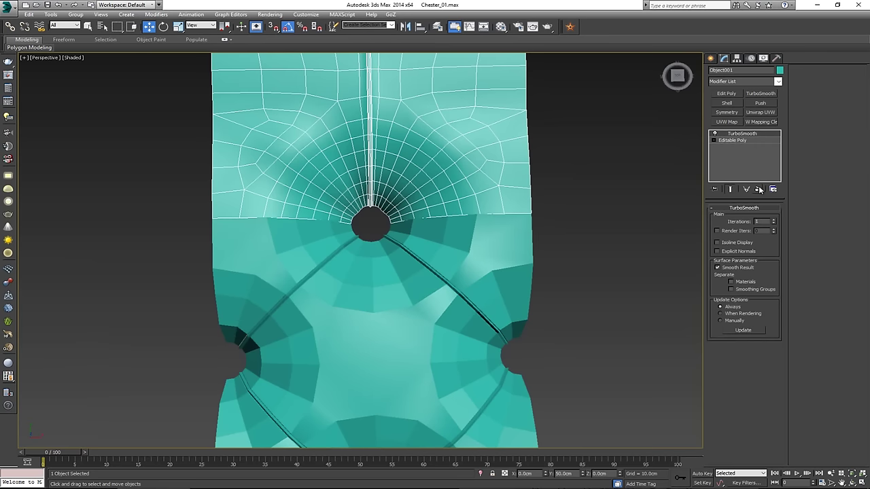
Attach the border piece to the tufted panel and weld the vertices along their shared edge with a 0.1 cm threshold
left_click(462, 227)
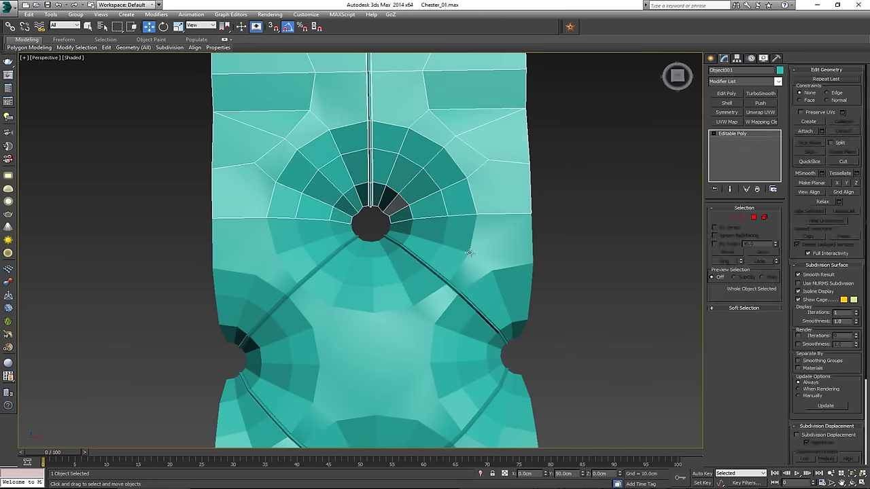
left_click(733, 141)
key("1")
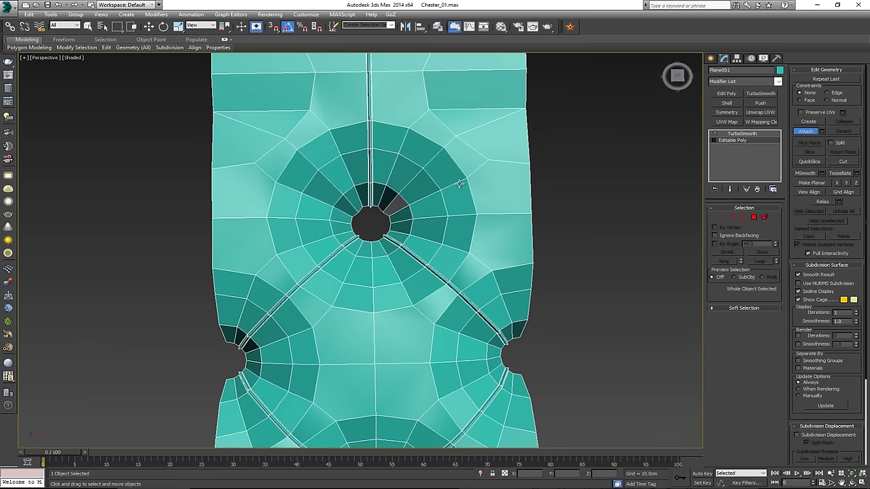
left_click_drag(390, 227, 197, 228)
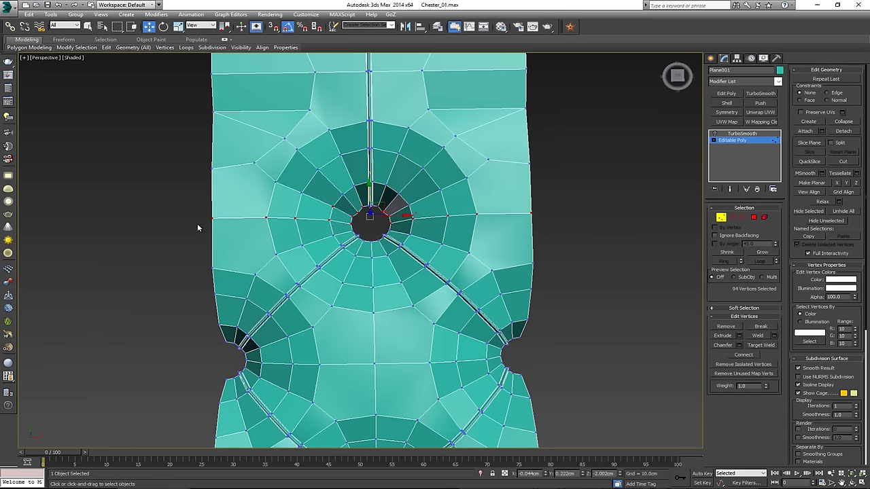
left_click(775, 335)
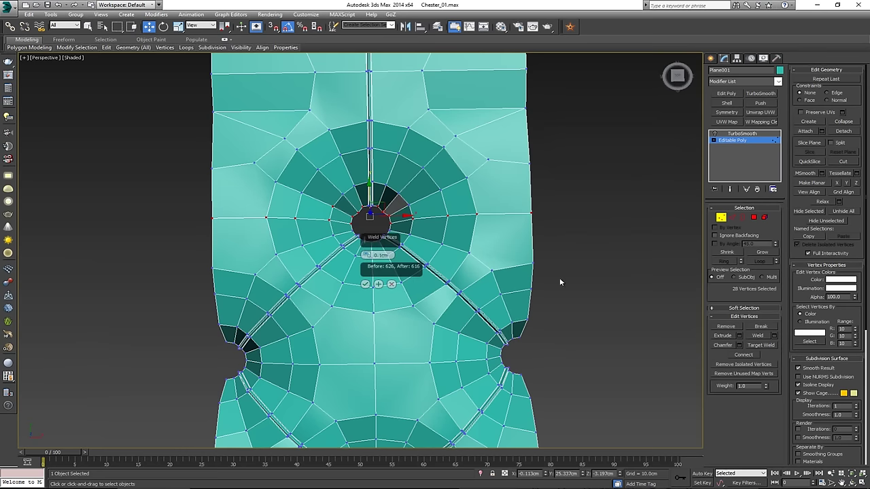
left_click(366, 283)
left_click(563, 208)
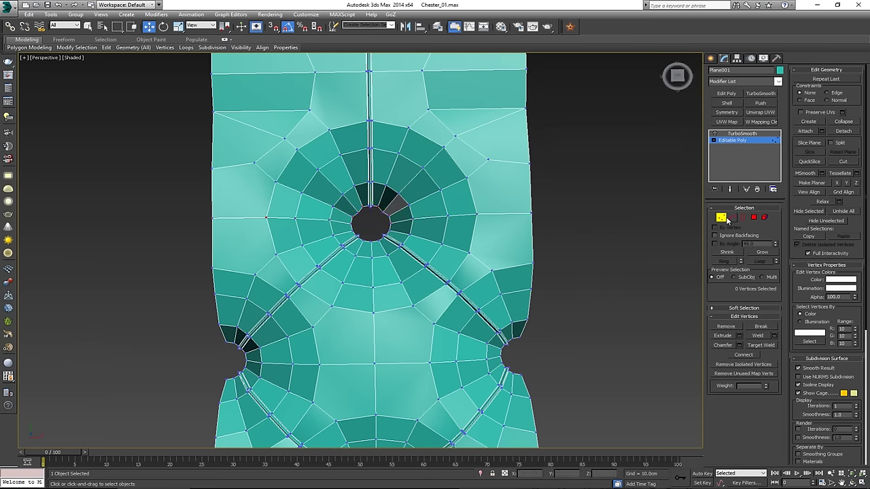
left_click(721, 218)
Inspect the joined border and panel with TurboSmooth on, and undo the weld and the attachment
left_click(742, 133)
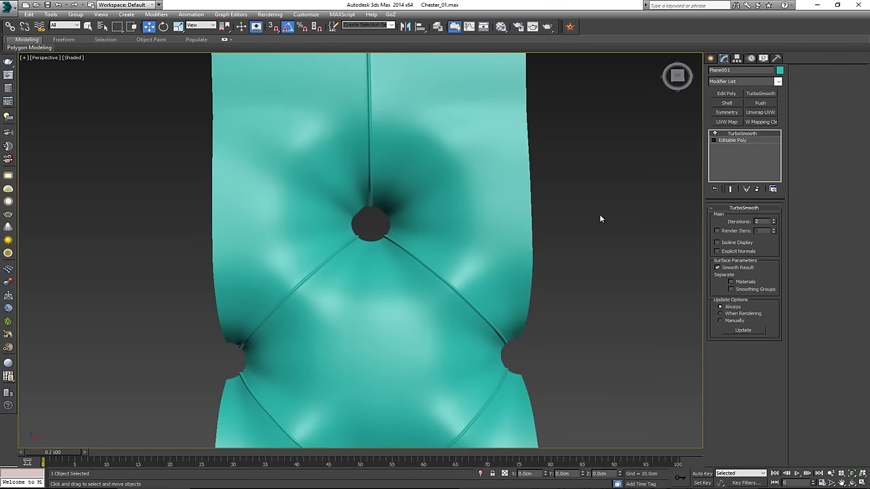
left_click(600, 219)
scroll(600, 219, "down", 5)
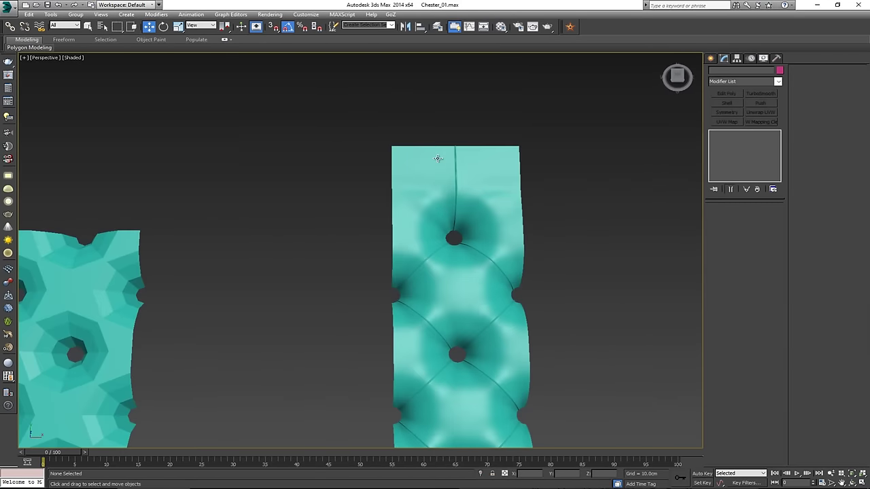
scroll(440, 156, "down", 3)
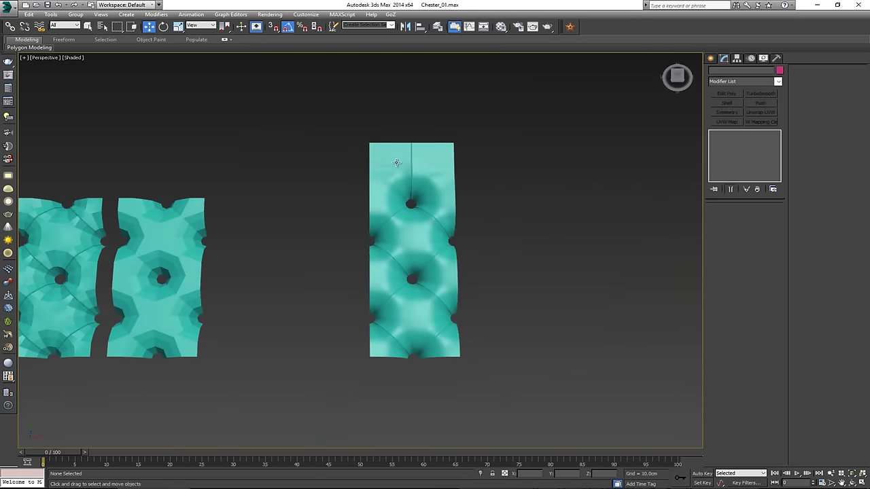
scroll(396, 162, "up", 5)
left_click(450, 167)
left_click(544, 203)
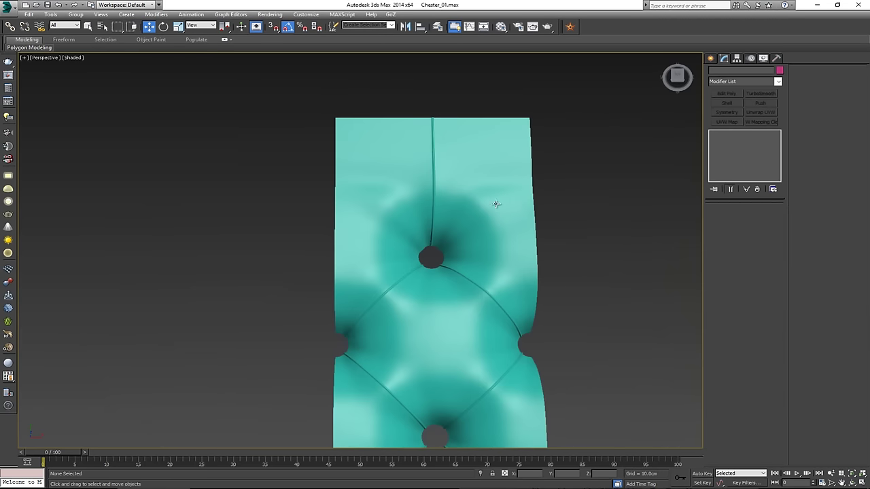
left_click(495, 204)
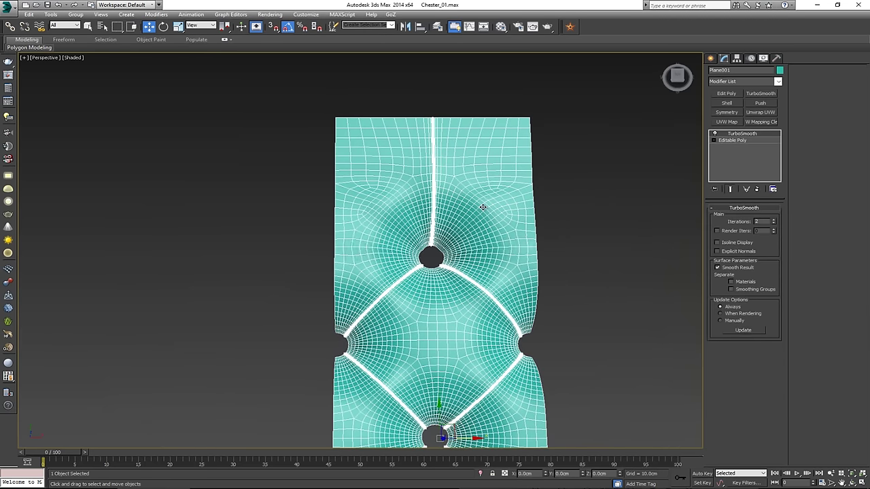
key("ctrl+z")
key("ctrl+z")
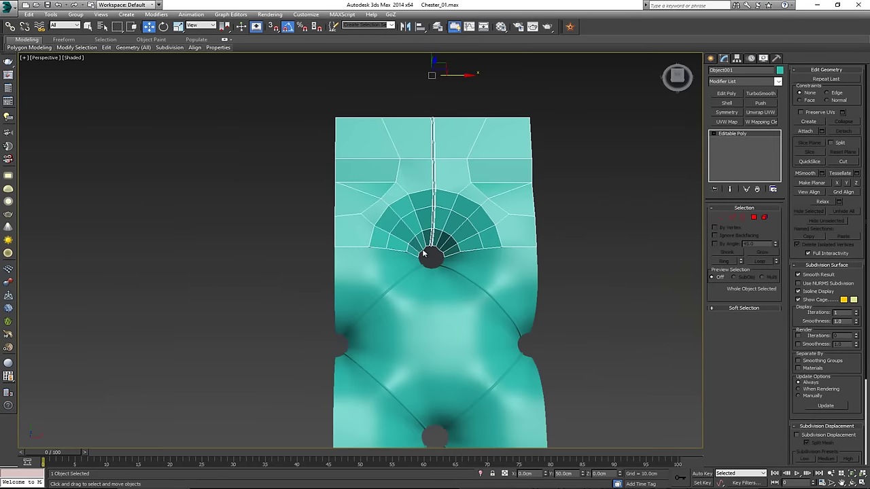
Clone the border piece into the empty space beside the tufted panel and switch off the panel's TurboSmooth
scroll(423, 255, "down", 3)
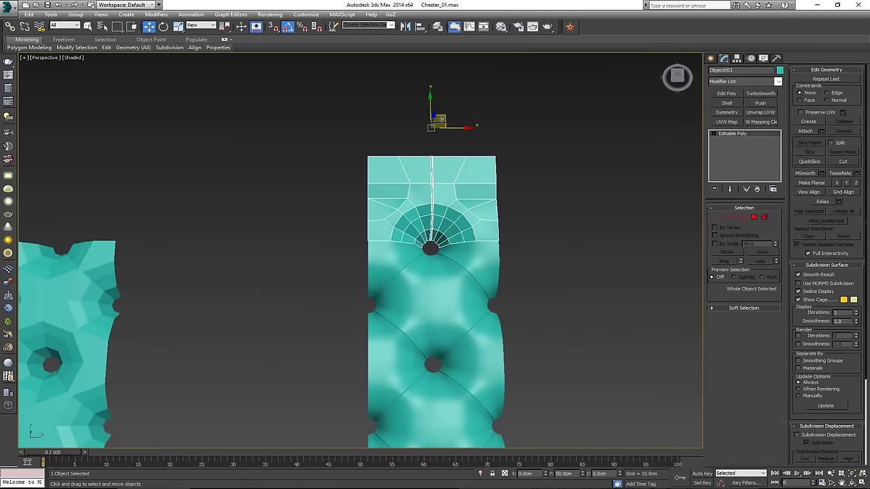
mouse_move(441, 118)
left_mouse_down("shift")
mouse_move(297, 247)
mouse_move(291, 266)
mouse_move(292, 161)
left_mouse_up("shift")
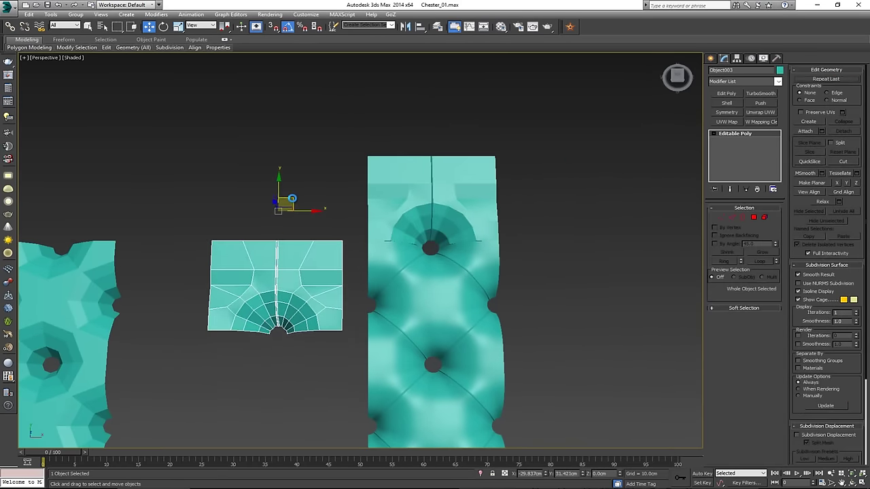
left_click(431, 284)
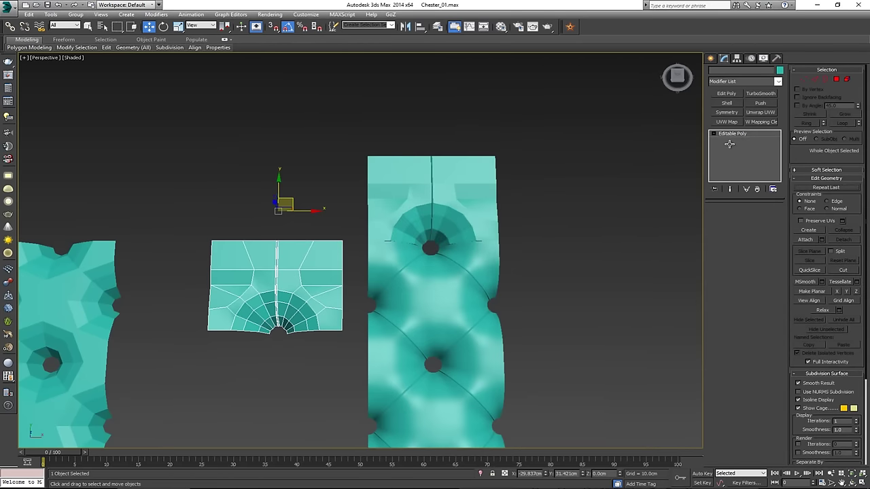
left_click(398, 298)
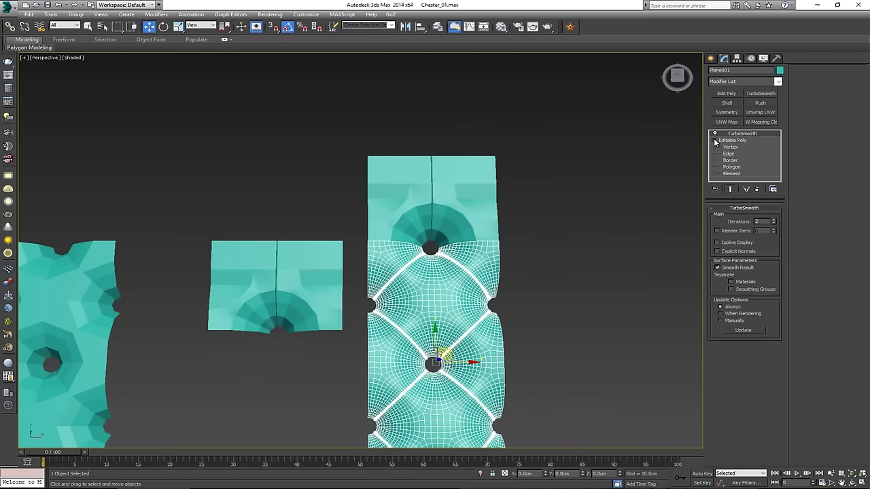
left_click(715, 141)
left_click(297, 181)
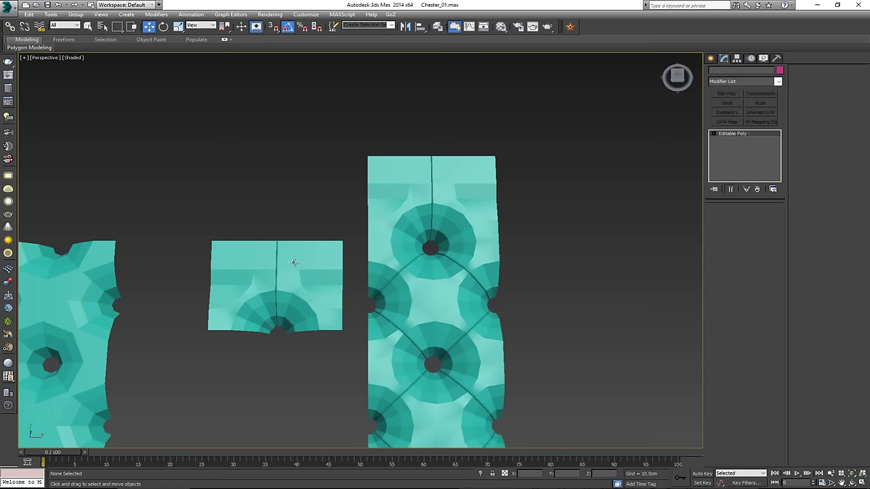
Centre the cloned border piece's pivot on the object and rotate it a quarter turn so its button notch faces the panel
left_click(291, 262)
key("e")
left_click(737, 58)
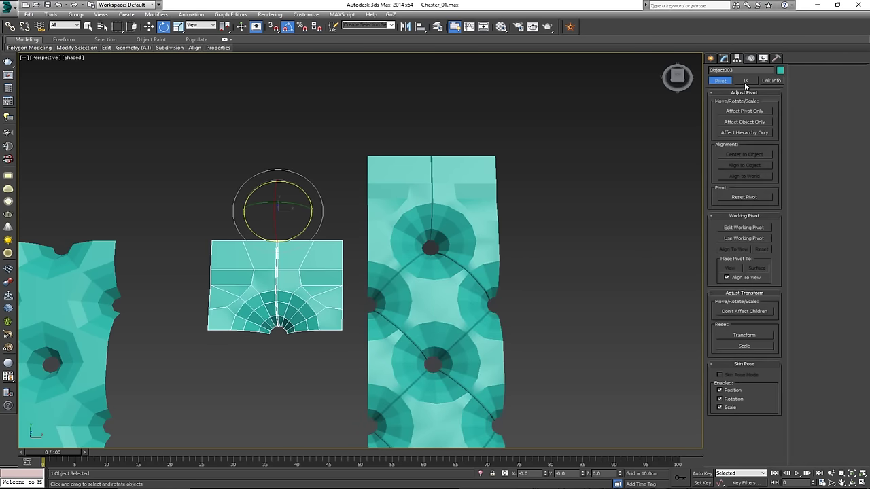
left_click(744, 111)
left_click(746, 112)
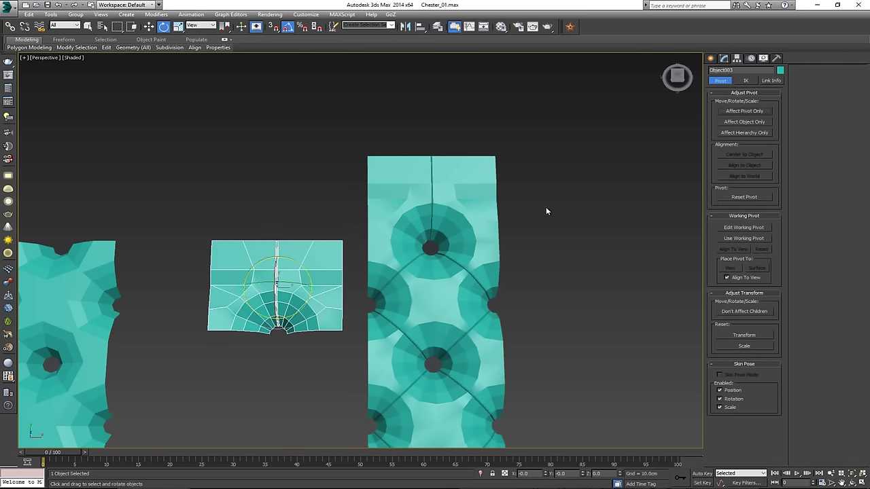
left_click_drag(296, 312, 317, 278)
Vertex-snap the rotated border piece onto the panel's side edge so its notch completes the upper half button hole
scroll(323, 290, "up", 3)
key("w")
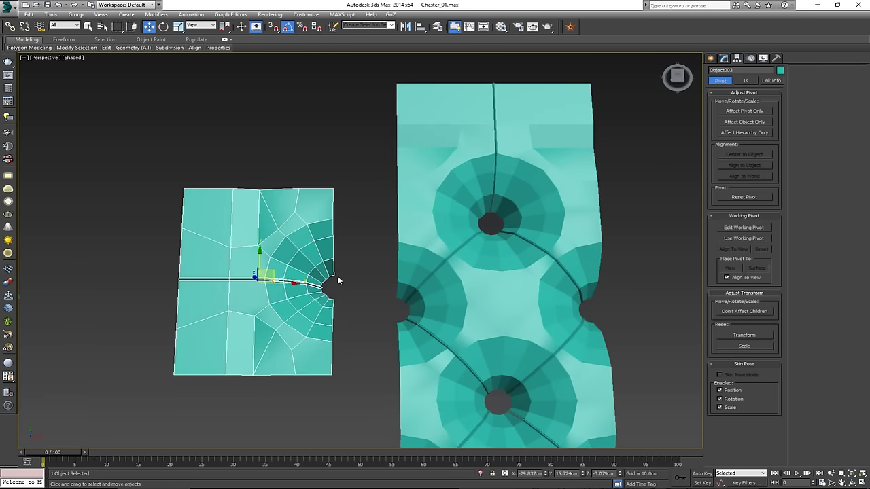
key("s")
left_click_drag(335, 276, 387, 309)
Clone the side border piece downward and vertex-snap the copy to the panel's lower half button hole
scroll(376, 214, "down", 2)
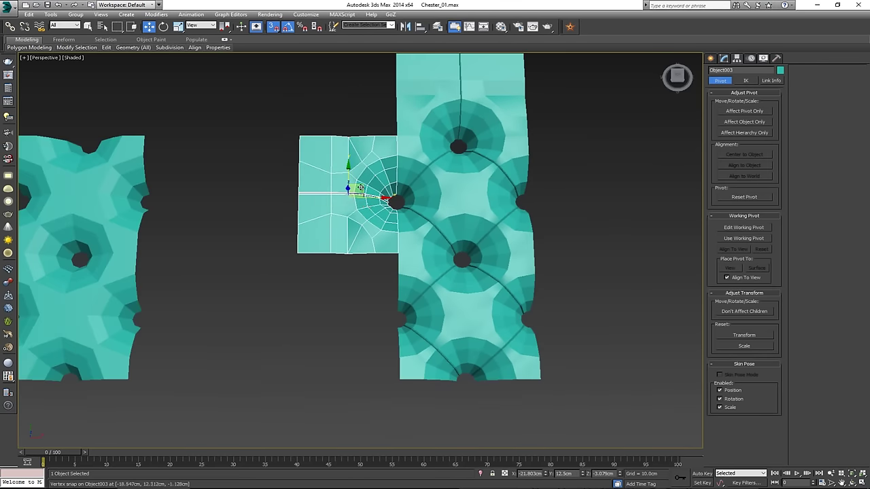
mouse_move(352, 199)
left_mouse_down("shift")
mouse_move(356, 311)
mouse_move(343, 323)
mouse_move(357, 334)
left_mouse_up("shift")
key("Return")
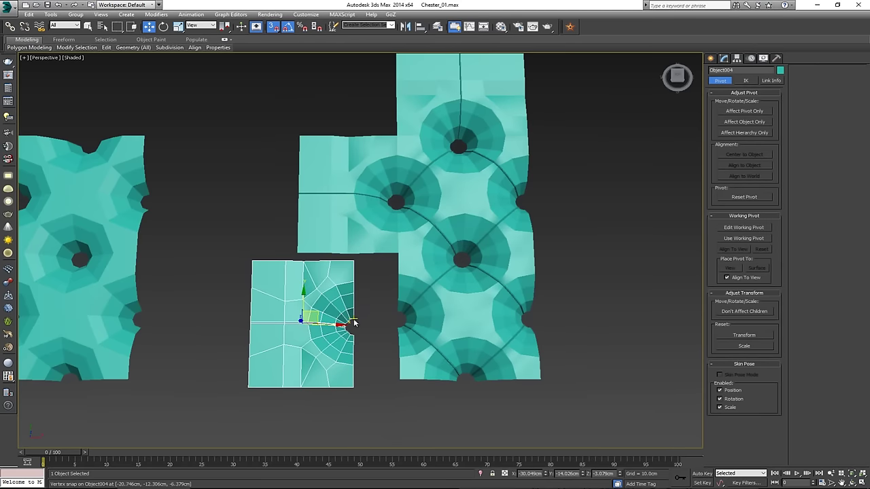
left_click_drag(352, 317, 398, 311)
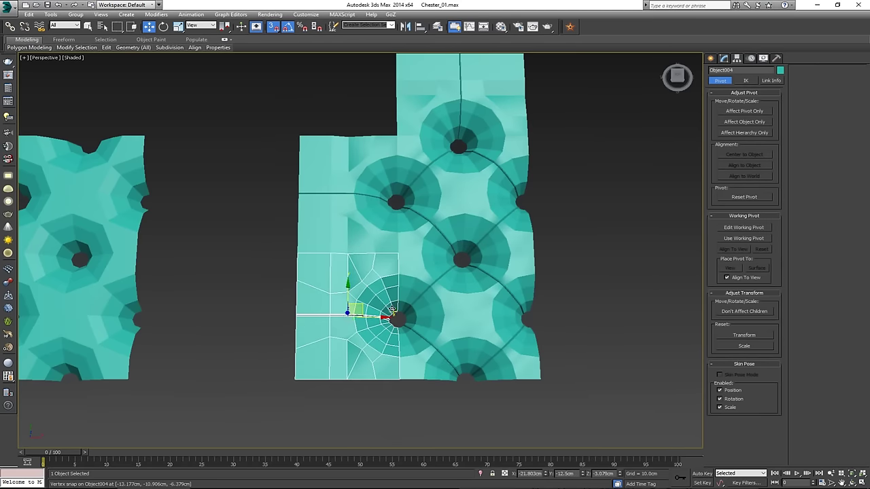
Attach the upper side border piece to the lower one
left_click(233, 230)
scroll(423, 255, "up", 3)
middle_click_drag(383, 252, 369, 233, "alt")
left_click(375, 257)
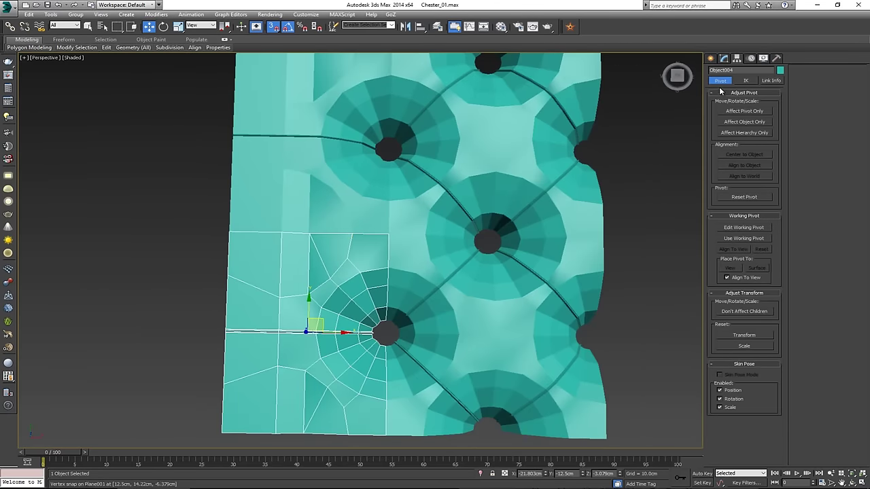
left_click(724, 58)
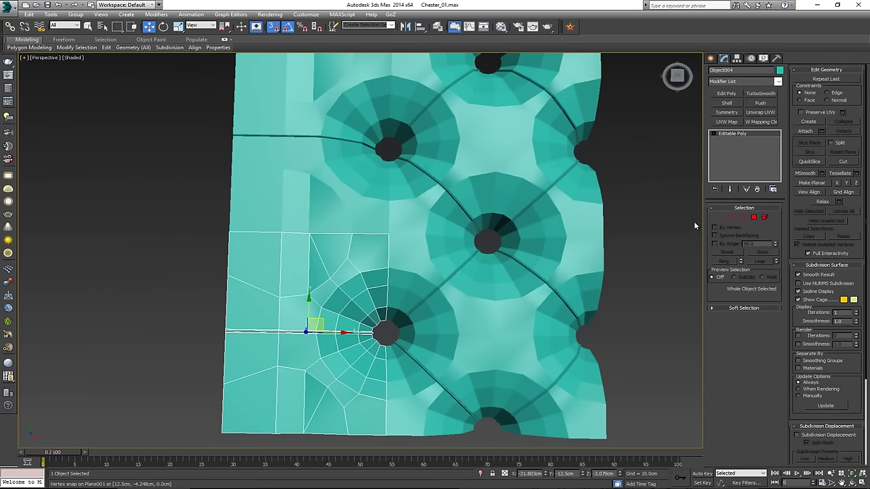
left_click(805, 131)
left_click(335, 220)
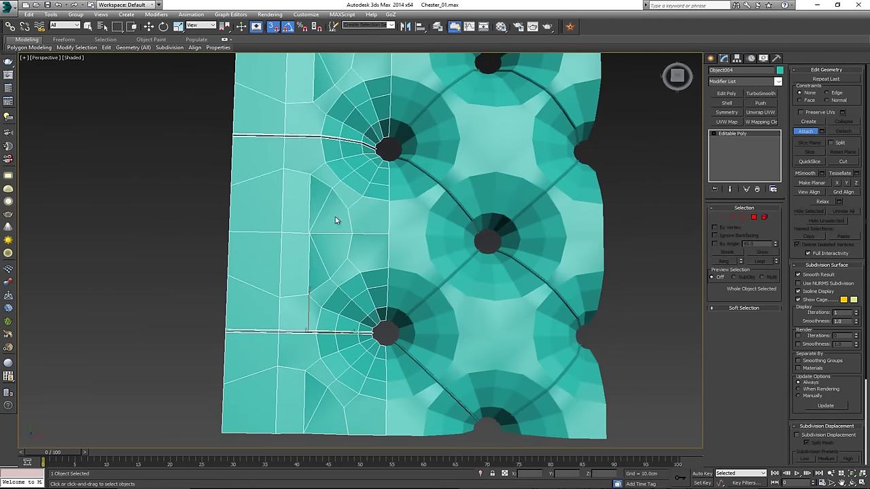
scroll(313, 235, "up", 5)
key("1")
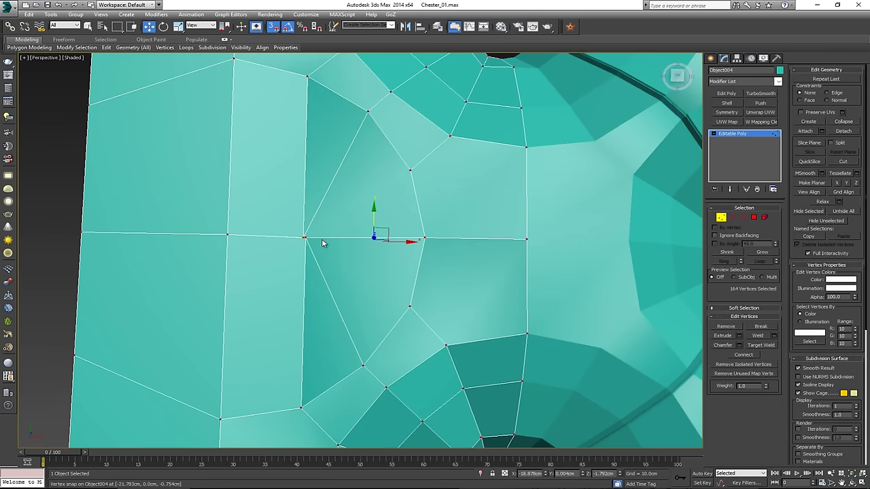
middle_click_drag(327, 254, 458, 233, "alt")
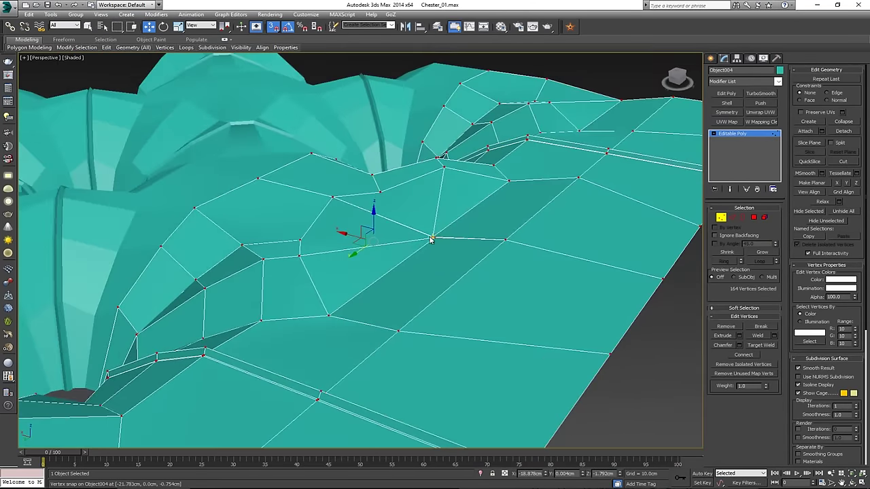
middle_click_drag(374, 278, 314, 288, "alt")
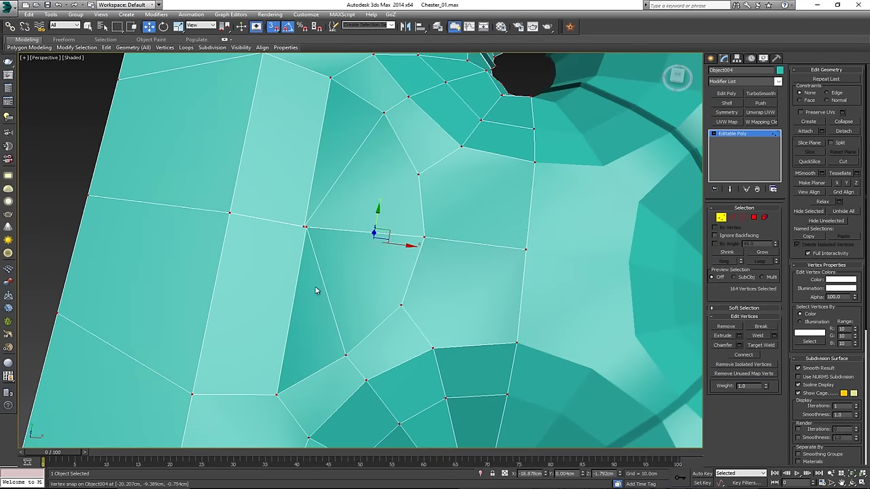
left_click(774, 336)
left_click_drag(367, 256, 368, 255)
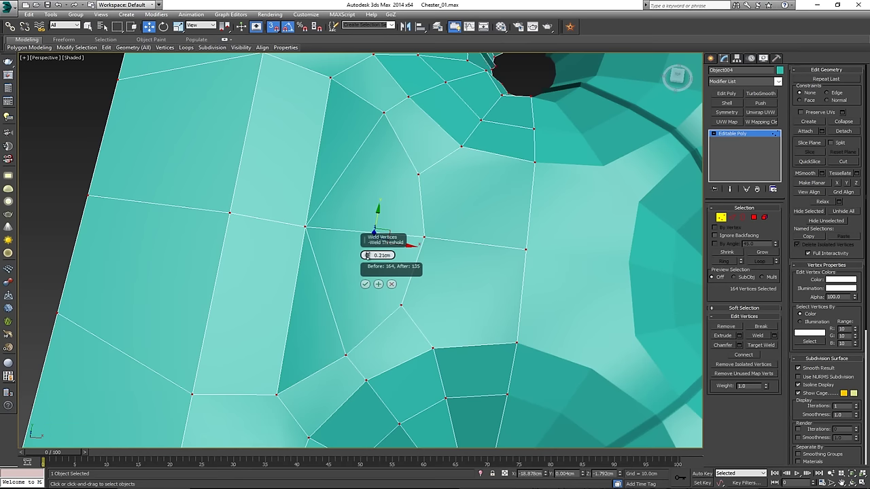
middle_click_drag(332, 195, 348, 252)
left_click(391, 284)
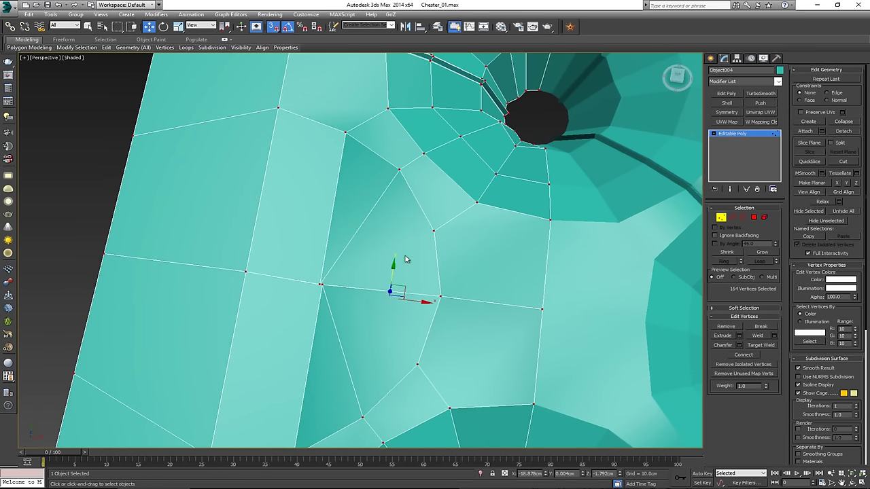
Weld the doubled vertices along the joint between the two attached side border pieces
middle_click_drag(481, 80, 436, 308, "alt")
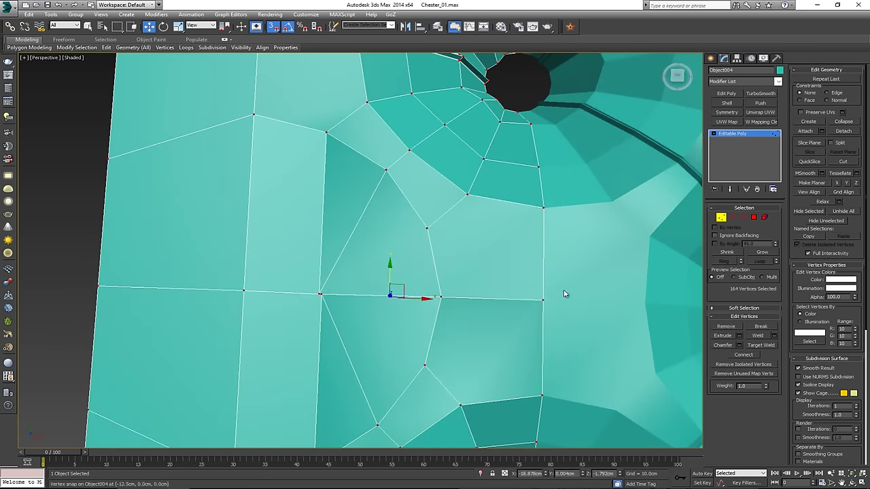
left_click_drag(71, 316, 71, 315)
middle_click_drag(152, 286, 106, 290, "alt")
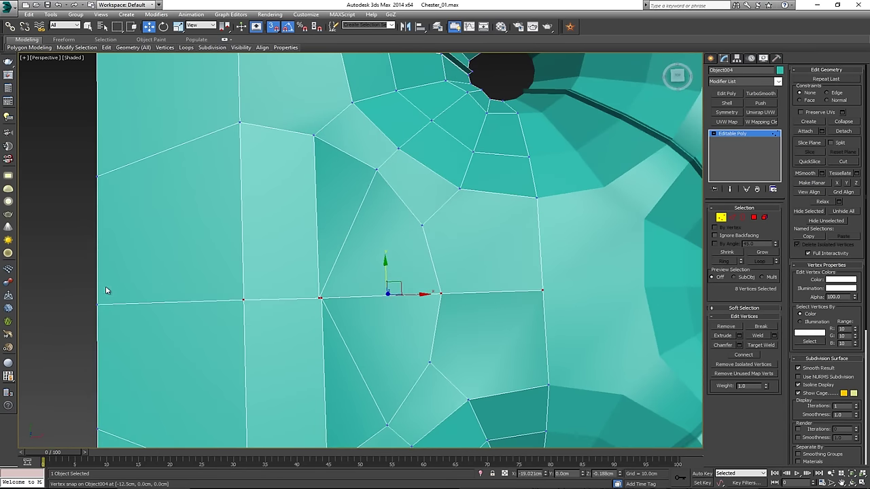
left_click_drag(483, 307, 487, 307)
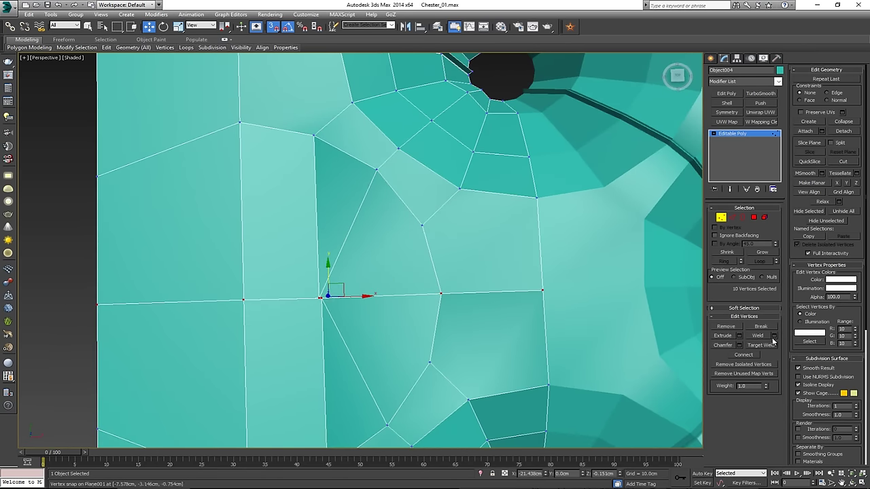
left_click(774, 336)
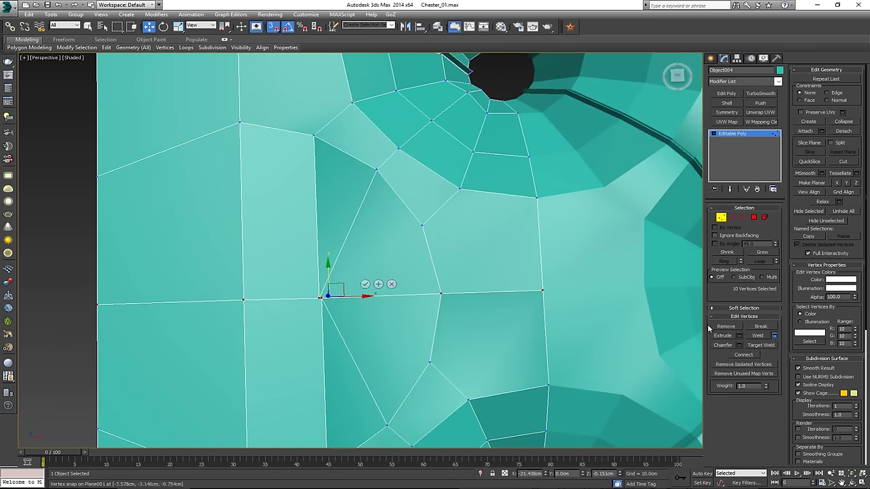
left_click(366, 285)
scroll(414, 296, "down", 4)
left_click(722, 218)
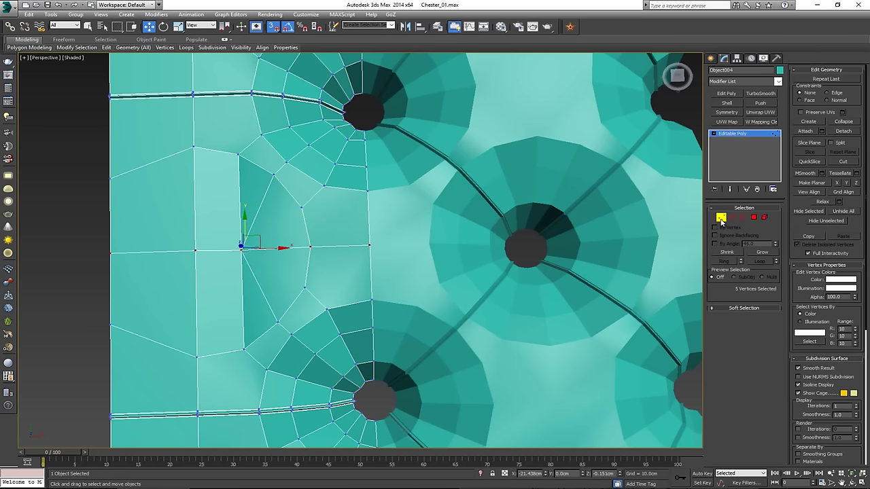
Attach the side border to the tufted panel and weld all vertices with a 0.01 cm threshold
left_click(401, 278)
left_click(732, 142)
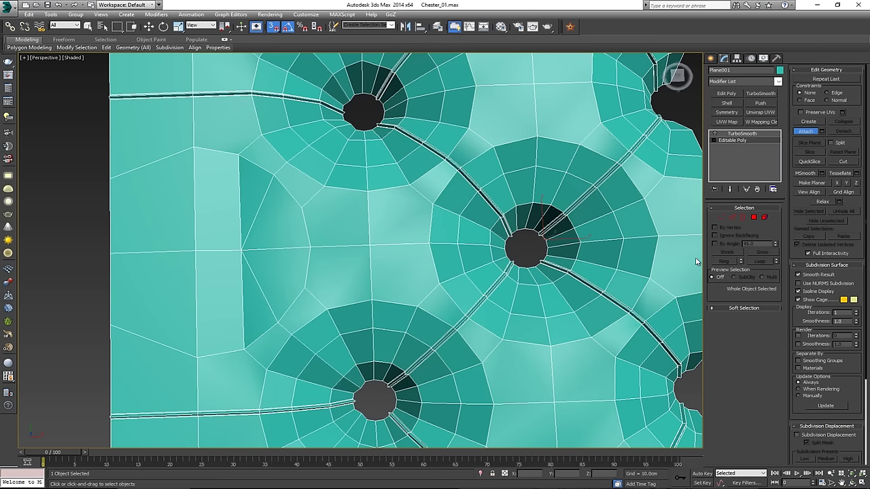
key("1")
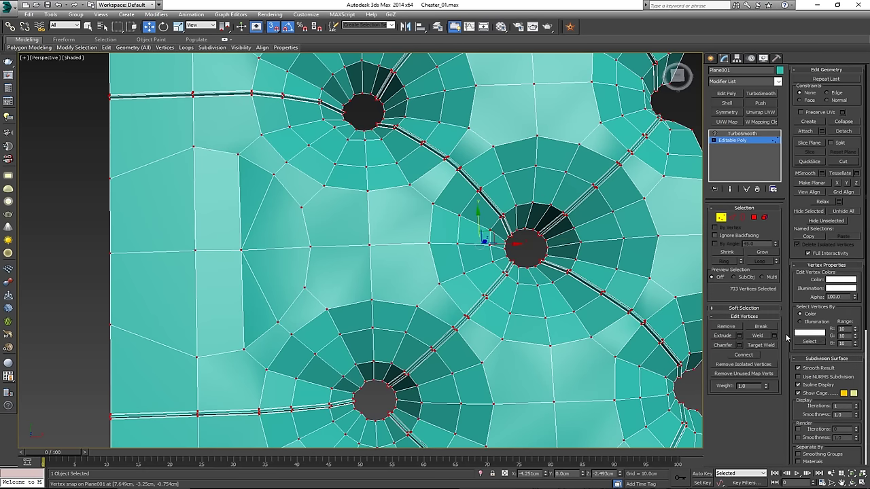
left_click(774, 336)
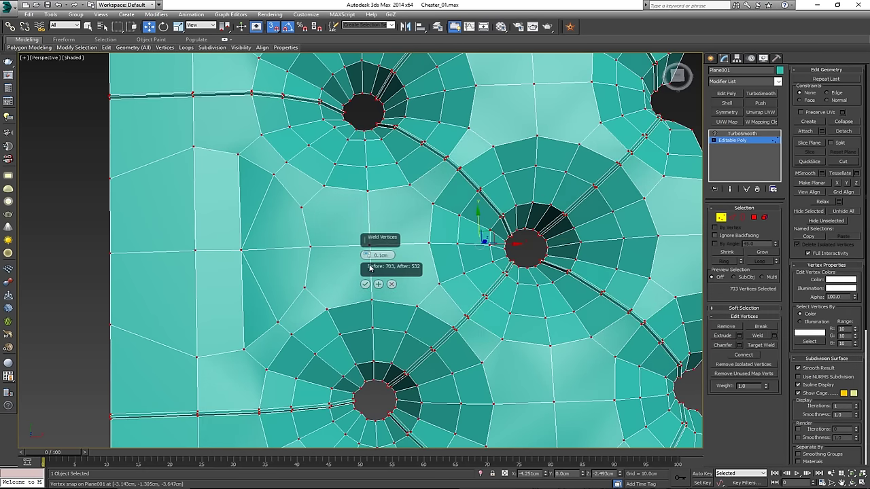
left_click_drag(367, 255, 368, 260)
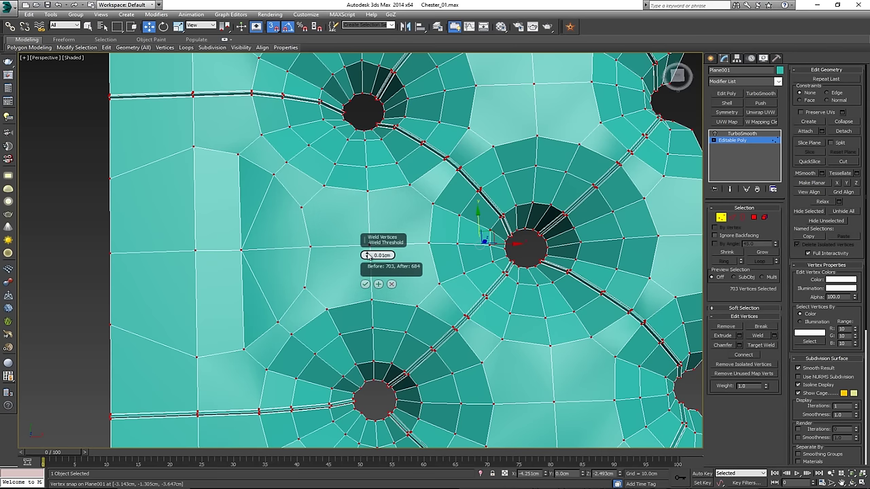
left_click(365, 284)
middle_click_drag(437, 126, 391, 269)
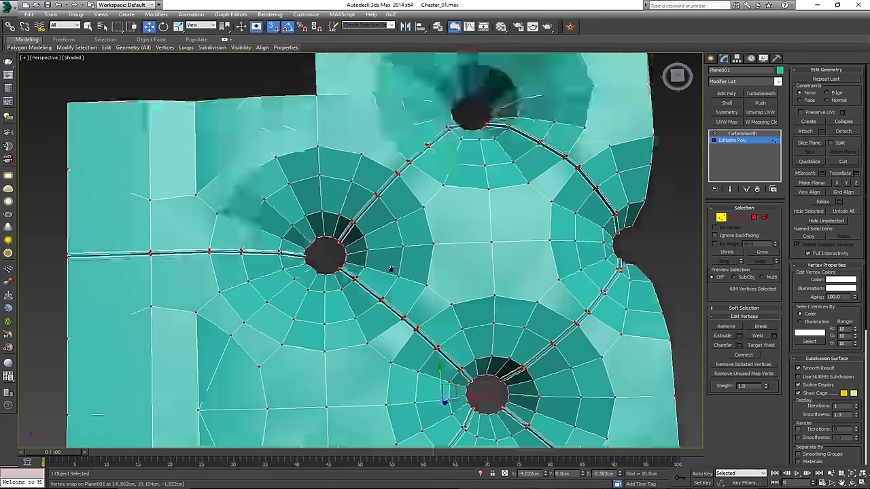
Attach the top border piece to the panel and weld all vertices with the 0.01 cm threshold
scroll(391, 270, "down", 4)
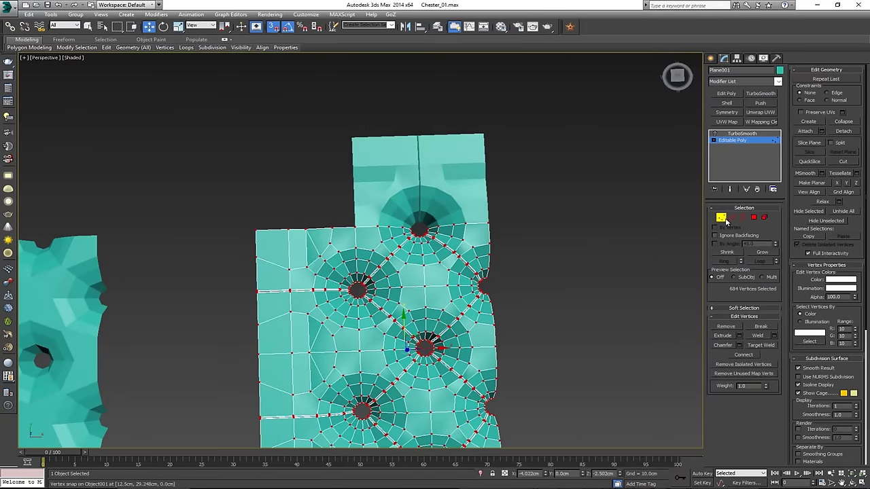
left_click(721, 218)
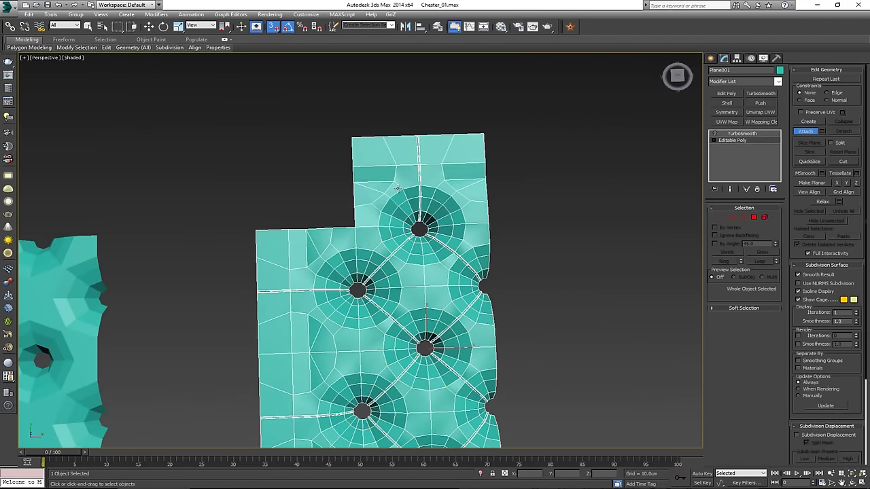
key("w")
key("1")
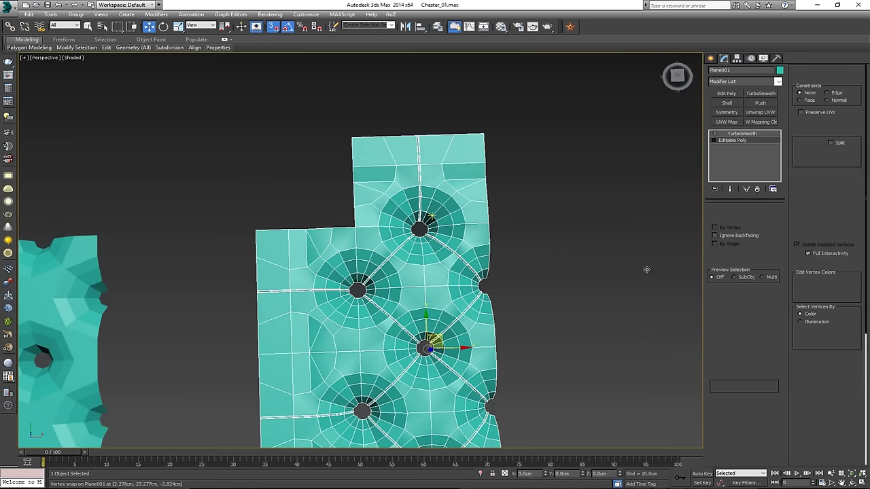
key("ctrl+a")
left_click(774, 336)
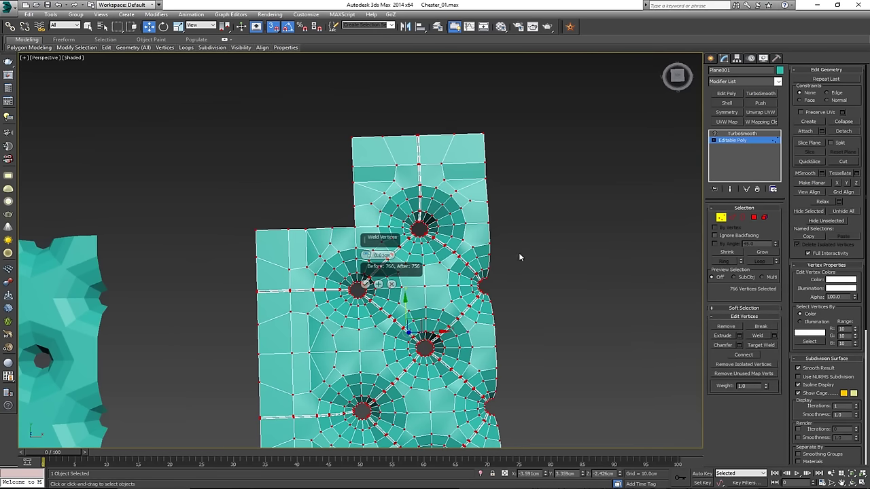
left_click(370, 286)
left_click(721, 217)
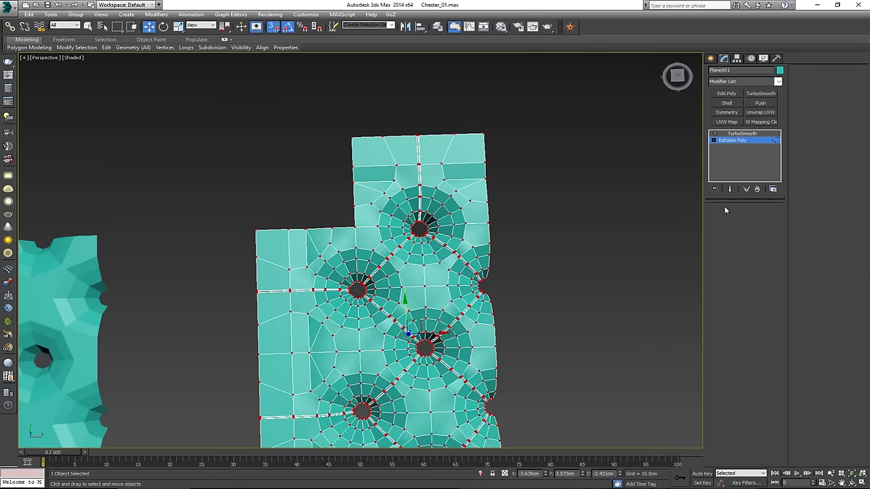
Turn on the panel's TurboSmooth and examine the smoothed borders, seams and inner corner
left_click(726, 136)
left_click(715, 134)
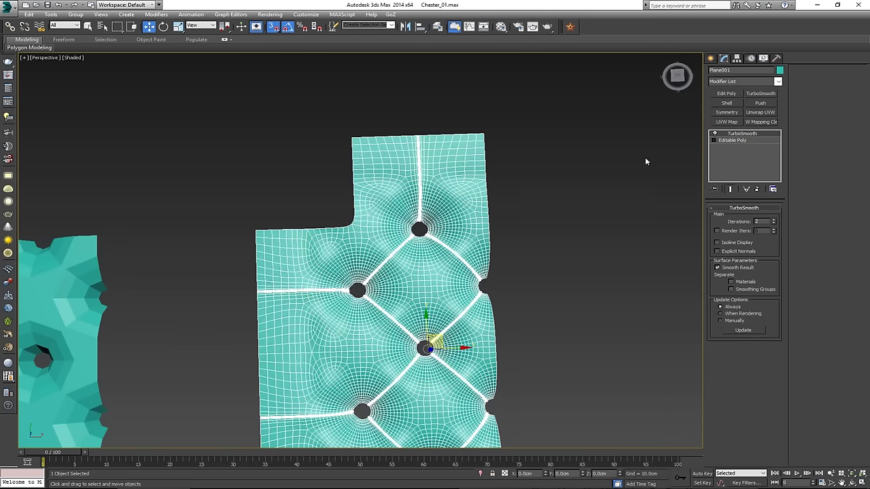
left_click(524, 254)
scroll(458, 175, "down", 3)
middle_click_drag(524, 254, 413, 194)
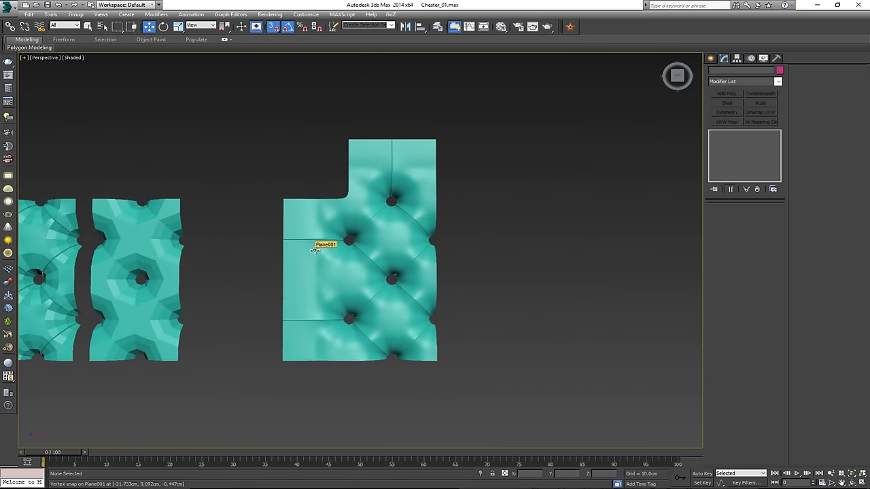
scroll(295, 187, "up", 3)
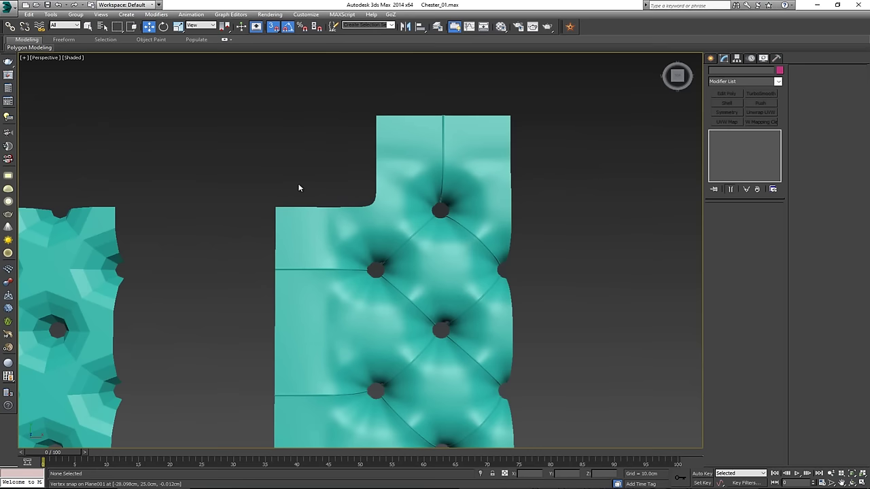
Turn off the panel's TurboSmooth and examine the open corner between the top and side borders
left_click(346, 213)
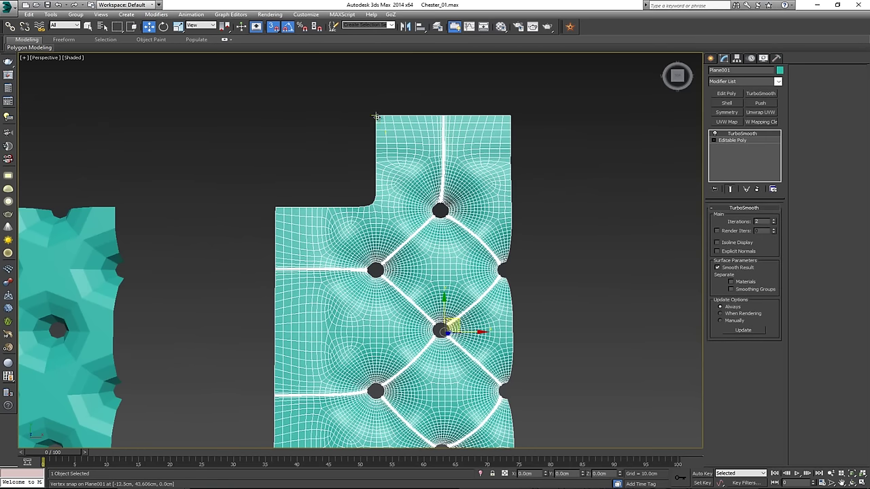
left_click(739, 140)
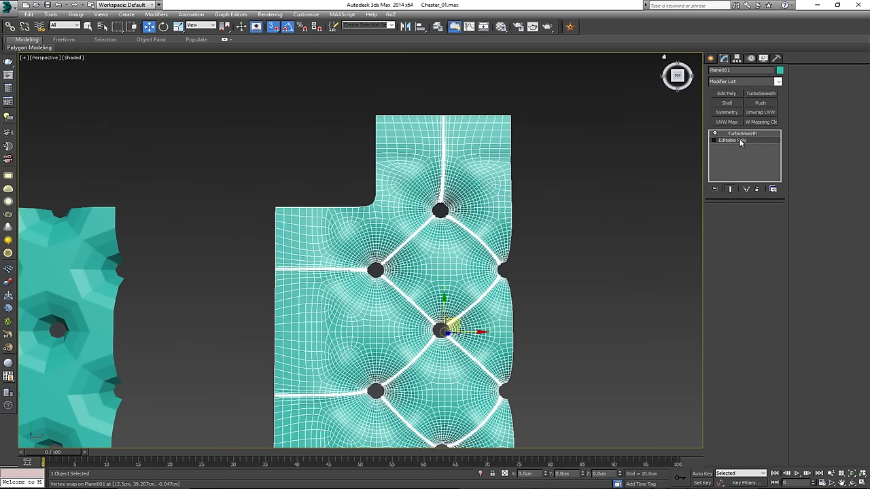
left_click(716, 135)
scroll(353, 180, "up", 5)
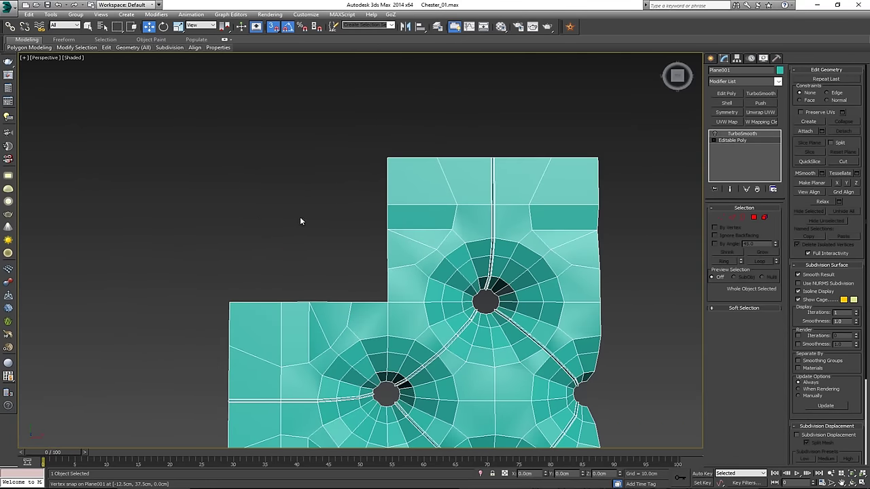
scroll(253, 144, "down", 3)
middle_click_drag(284, 188, 290, 193)
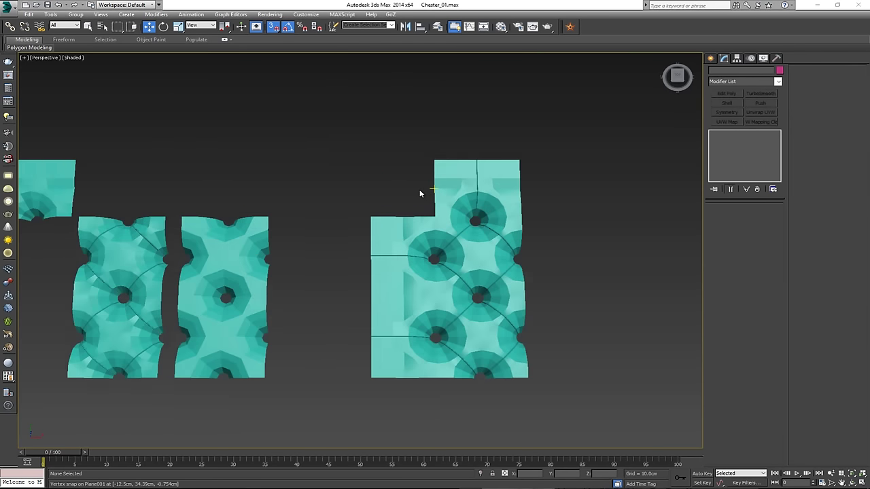
scroll(420, 195, "up", 3)
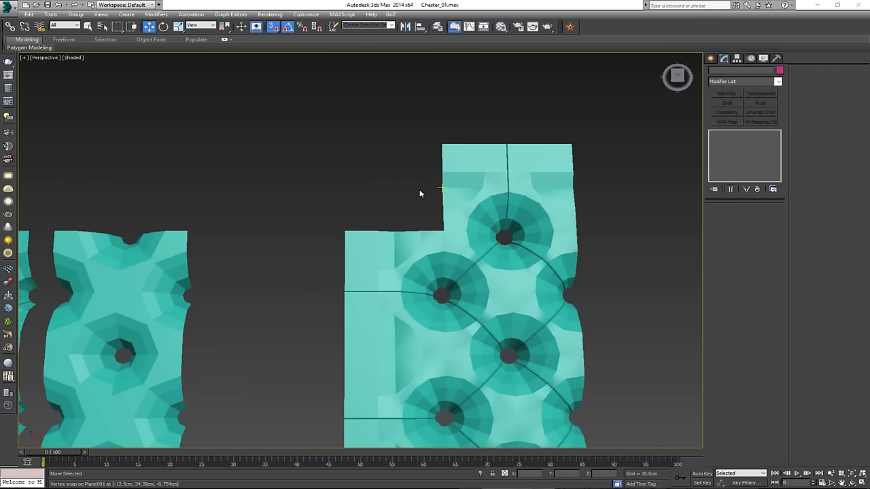
middle_click_drag(433, 208, 384, 155)
middle_click_drag(408, 202, 384, 205, "alt")
scroll(391, 207, "down", 2)
scroll(384, 209, "down", 3)
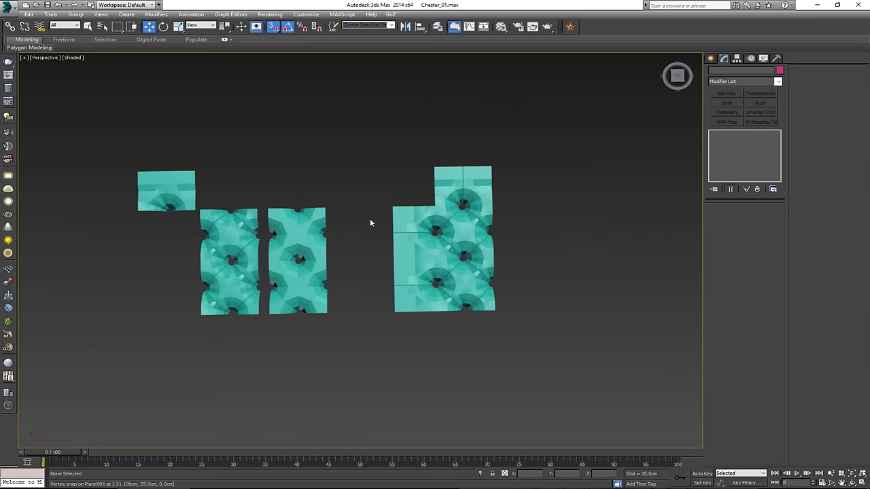
Switch to Windows Photo Viewer to study the whole buttoned door panel, then return to 3ds Max and compare the selected panel's corner
left_click(303, 488)
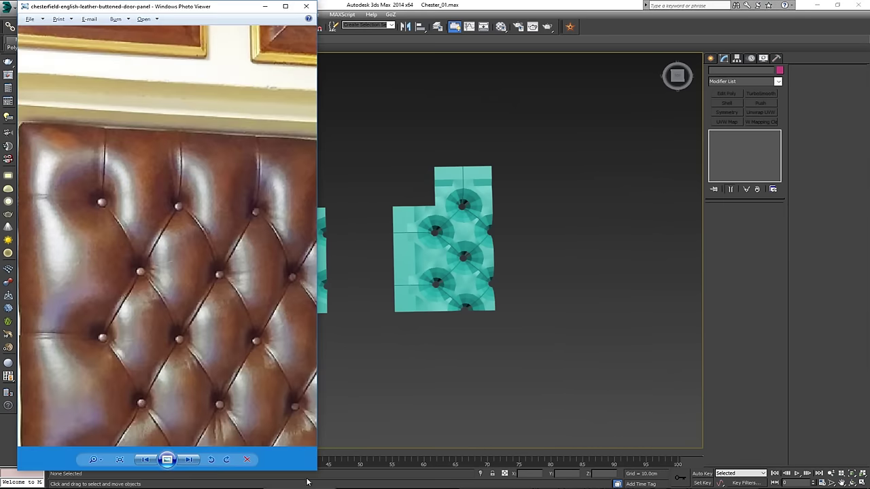
scroll(224, 257, "down", 4)
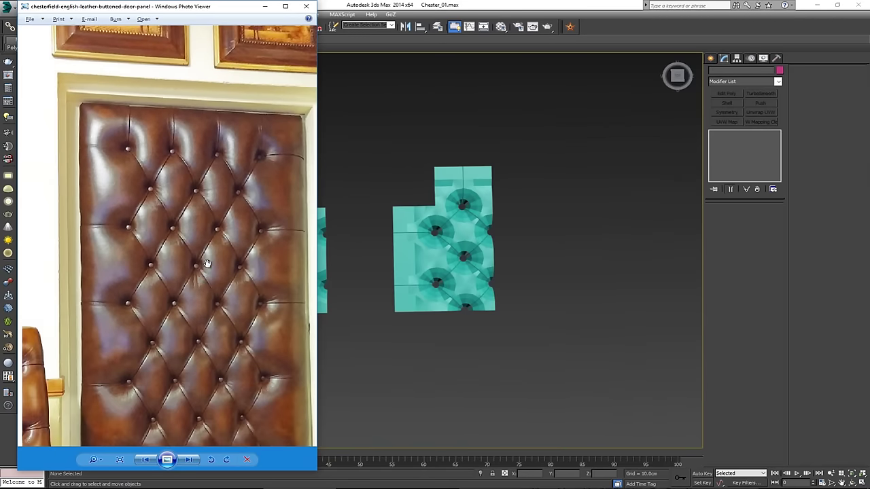
left_click(466, 231)
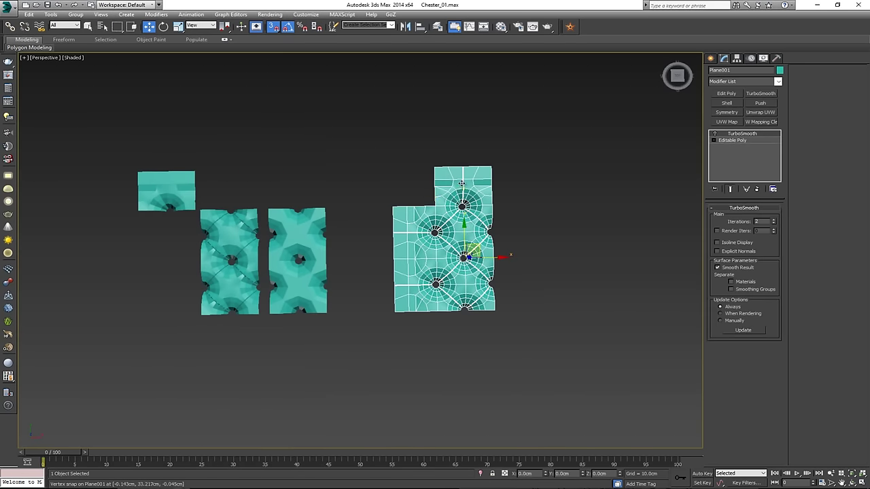
scroll(462, 217, "up", 5)
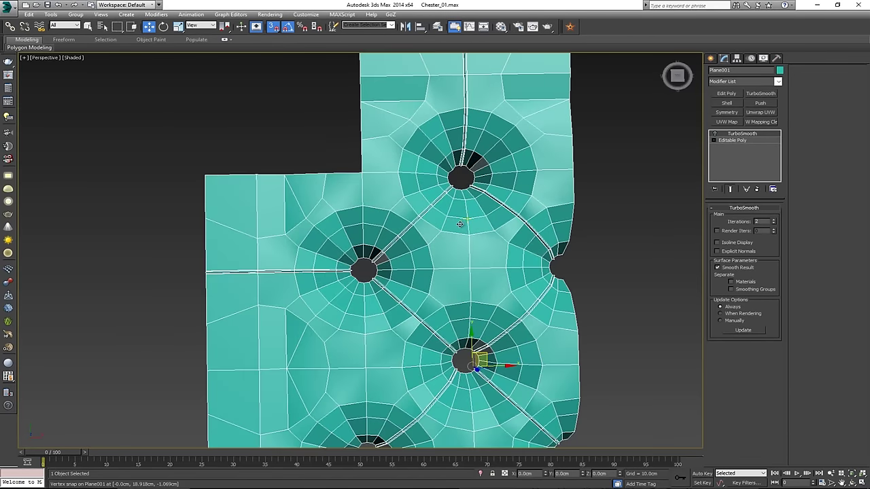
middle_click_drag(459, 225, 459, 227, "alt")
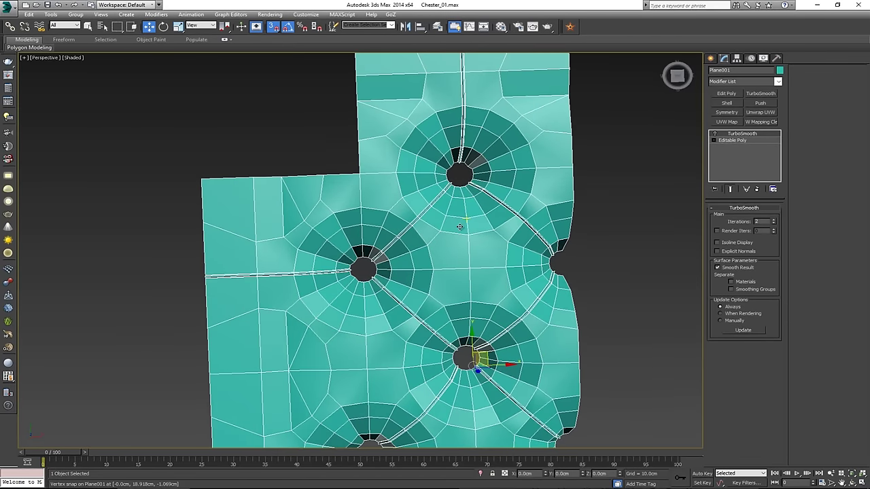
scroll(424, 246, "down", 3)
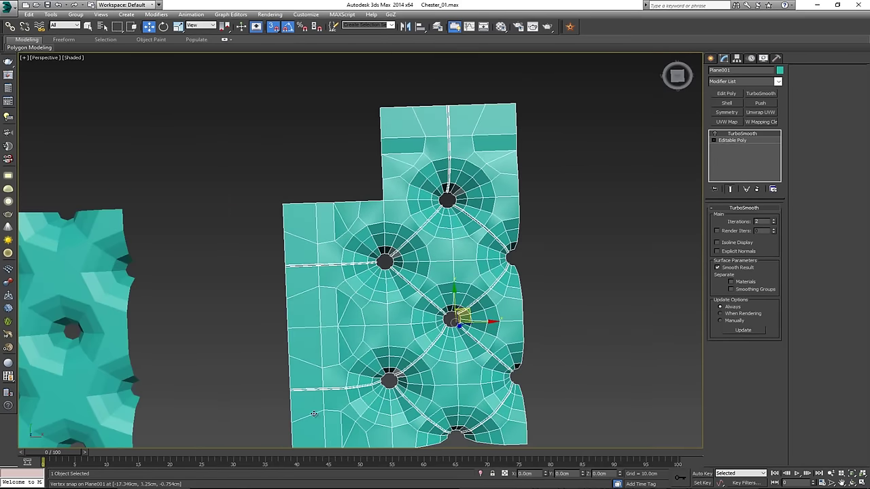
Switch to Windows Photo Viewer to compare the buttoned door panel's upper corner with the modelled panel, then return to 3ds Max
key("alt+Tab")
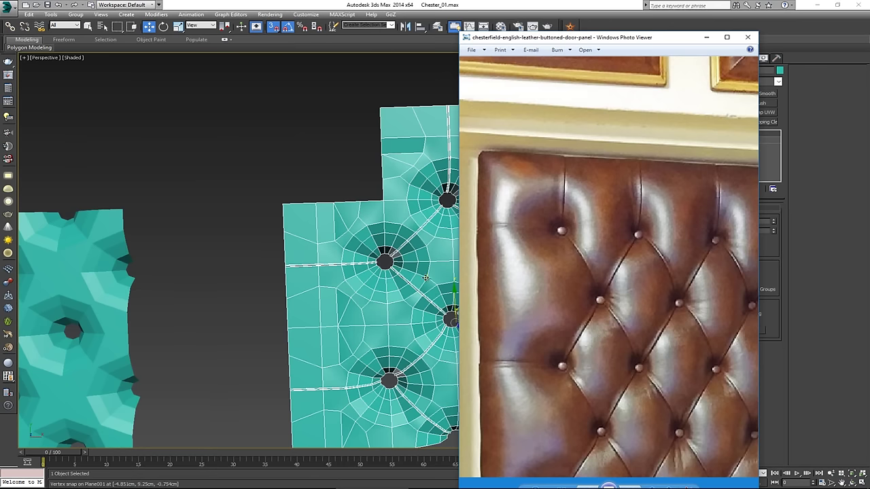
middle_click_drag(425, 276, 347, 256)
Scale the tufted piece without seams down to about 60% along the X axis
middle_click_drag(210, 268, 615, 226)
left_click(236, 270)
left_click(388, 253)
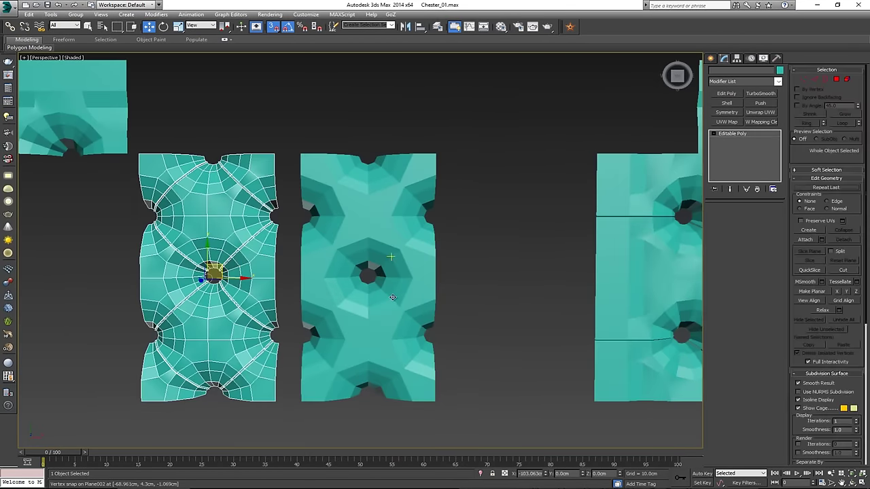
key("z")
key("r")
key("s")
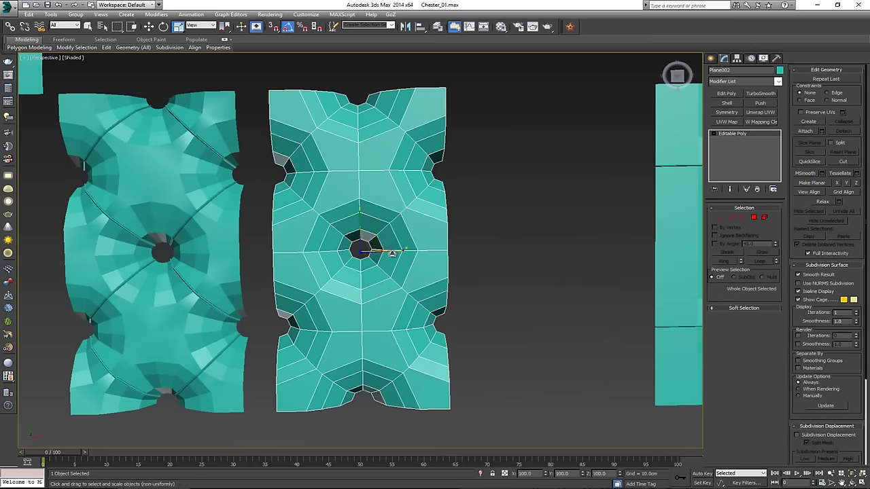
left_click_drag(392, 254, 378, 254)
left_click_drag(377, 253, 370, 252)
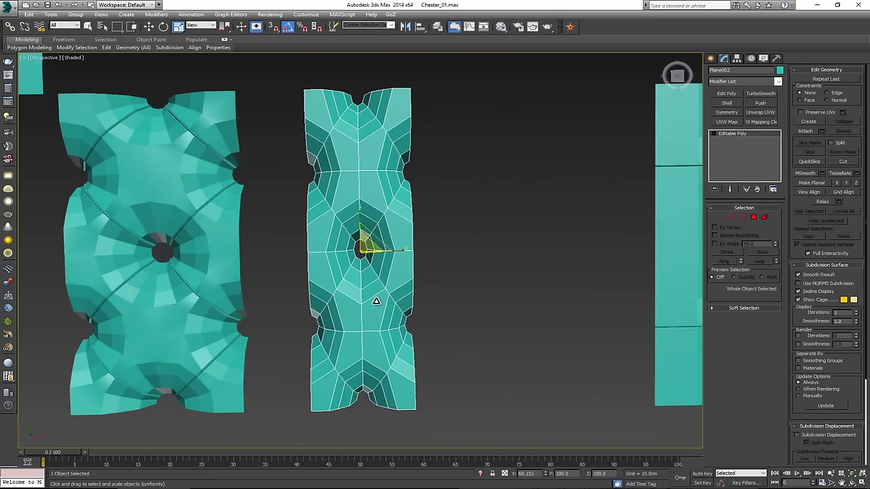
Clone the narrowed tufted piece as a single copy and snap it against the original's side edge
middle_click_drag(361, 245, 408, 248, "alt")
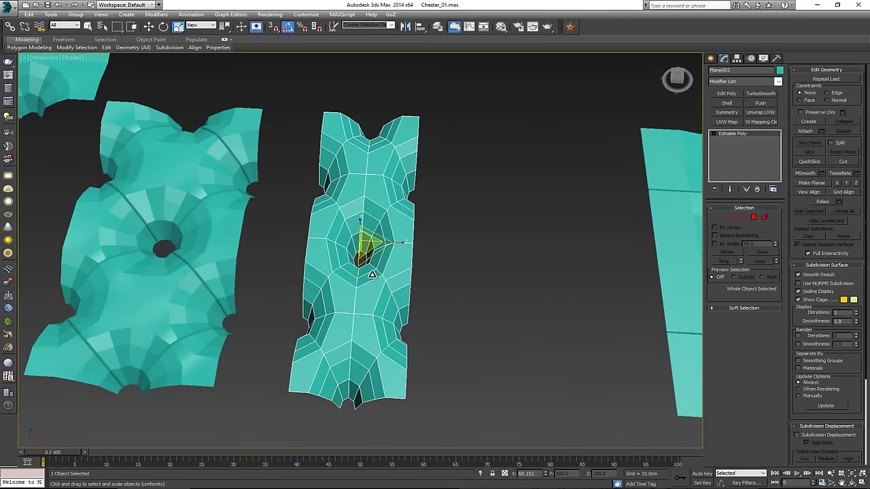
key("w")
mouse_move(357, 260)
left_mouse_down("shift")
mouse_move(414, 256)
mouse_move(487, 269)
left_mouse_up("shift")
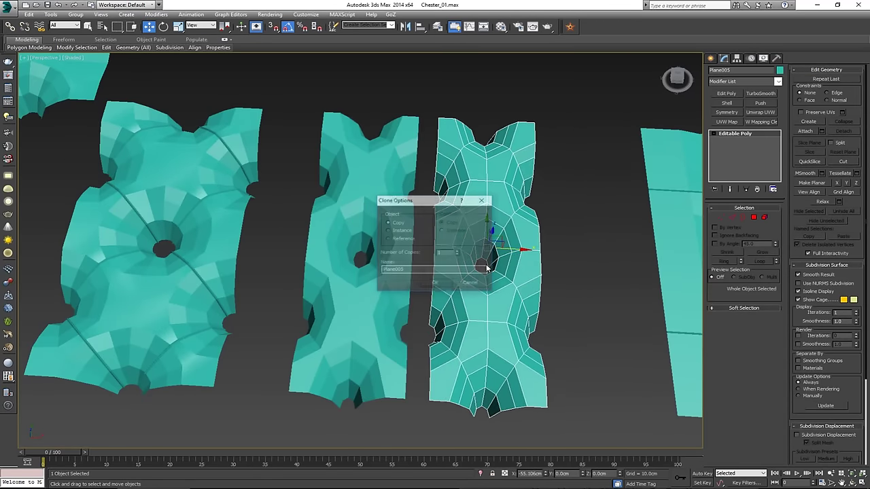
left_click(437, 283)
left_click_drag(435, 245, 416, 245)
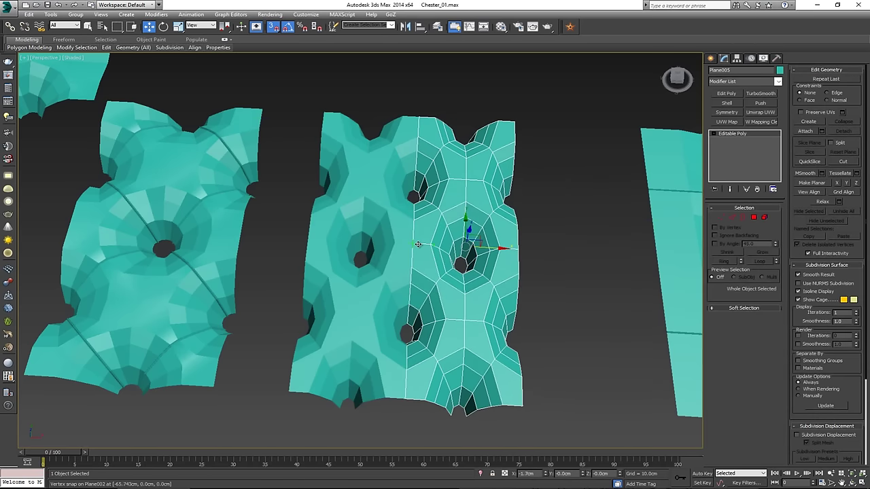
Attach the copy to the narrowed tufted piece and weld all of their vertices
left_click(397, 270)
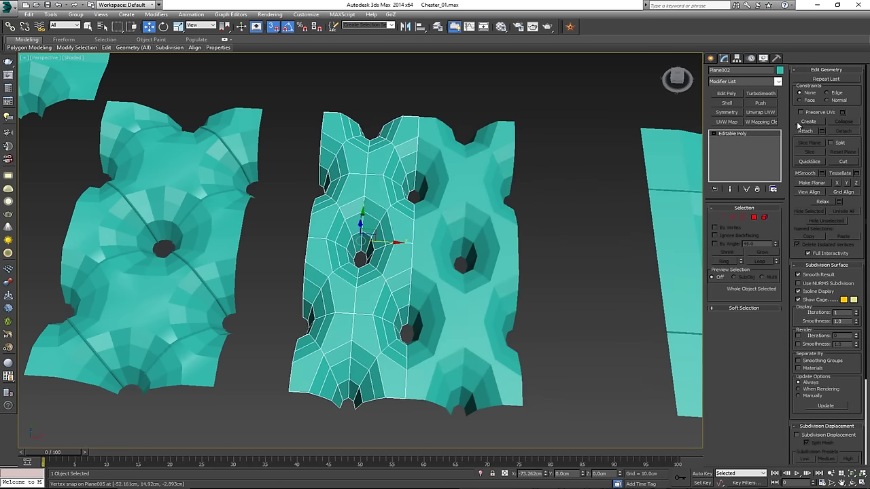
left_click(806, 131)
left_click(473, 215)
key("1")
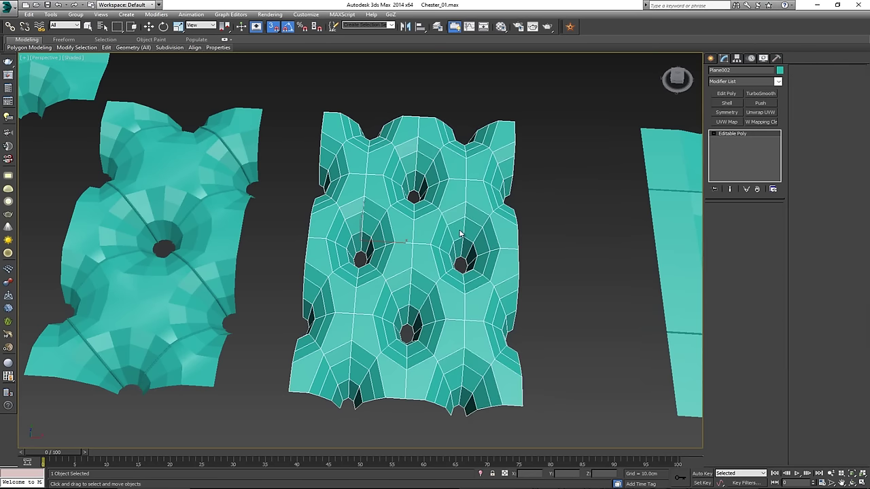
key("ctrl+a")
key("w")
left_click(773, 335)
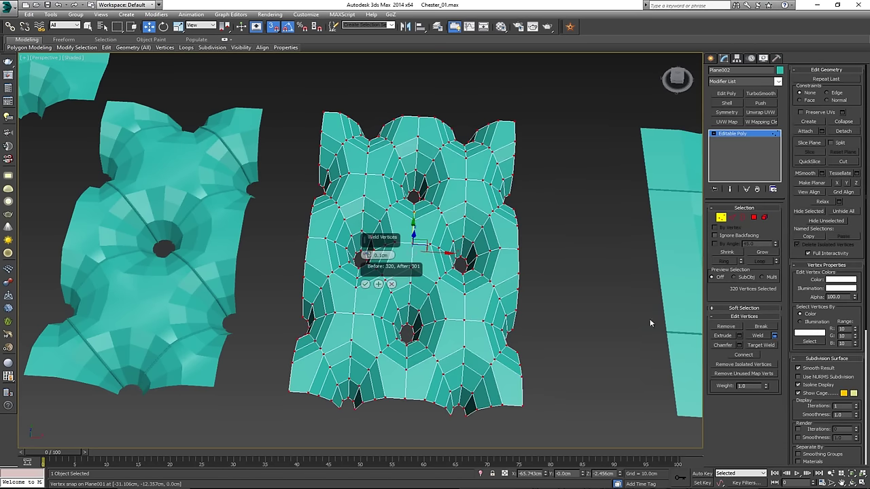
left_click(363, 283)
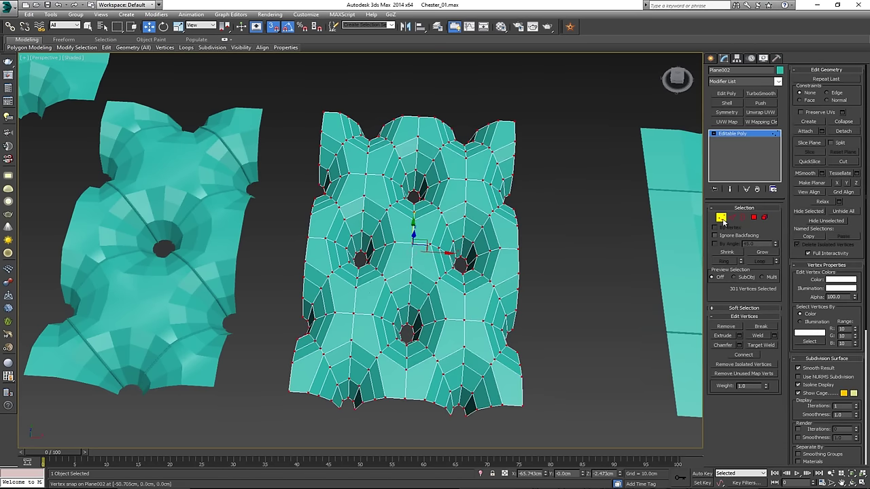
Add a TurboSmooth modifier to the joined narrow pieces and examine the smoothed tufting
left_click(721, 216)
left_click(761, 93)
left_click(612, 159)
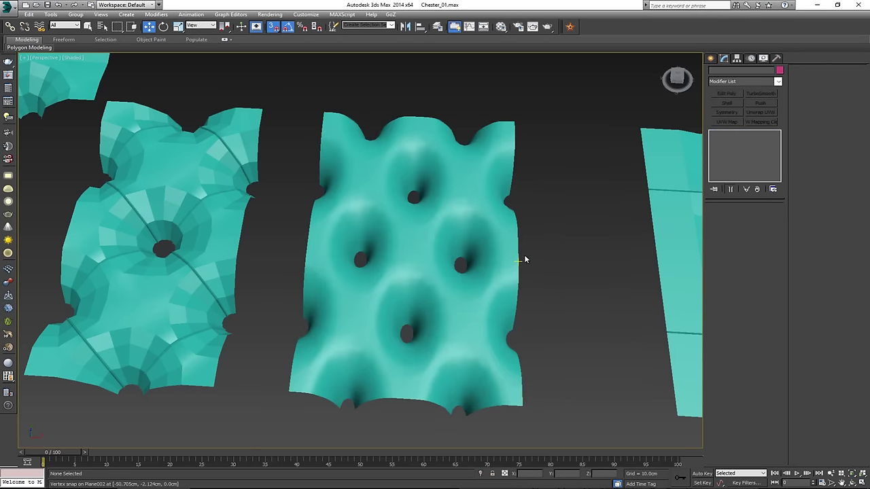
middle_click_drag(524, 258, 509, 274, "alt")
Undo the smoothing, welding, attaching, cloning and narrowing of the tufted piece, and clear the selection
key("ctrl+z")
key("ctrl+z")
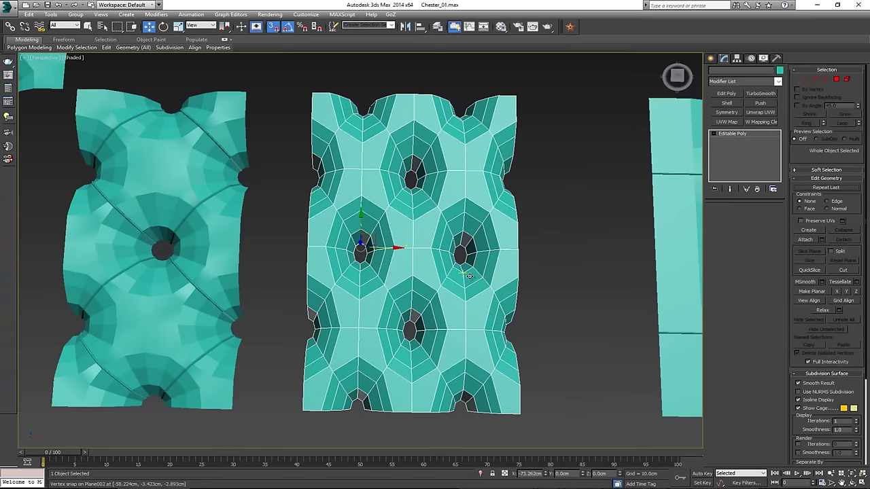
key("ctrl+z")
key("ctrl+z")
key("ctrl+z")
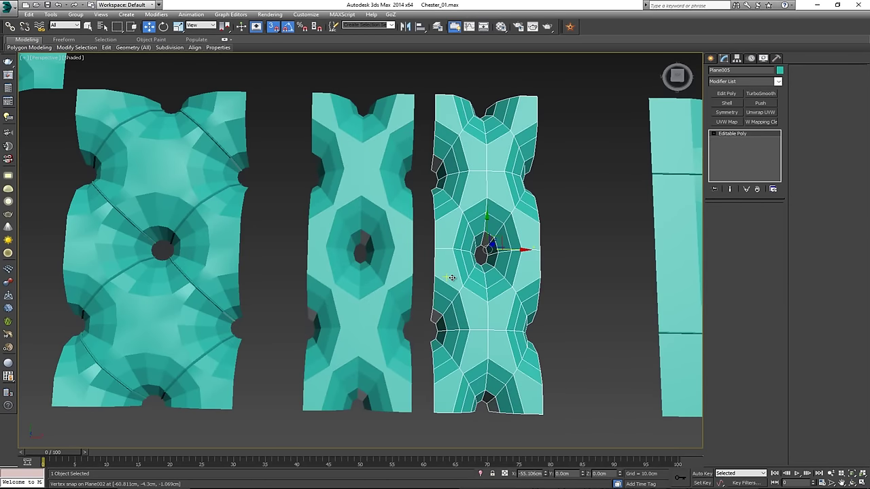
key("ctrl+z")
key("ctrl+z")
middle_click_drag(479, 270, 329, 262)
scroll(332, 276, "down", 2)
left_click(376, 276)
scroll(301, 284, "down", 3)
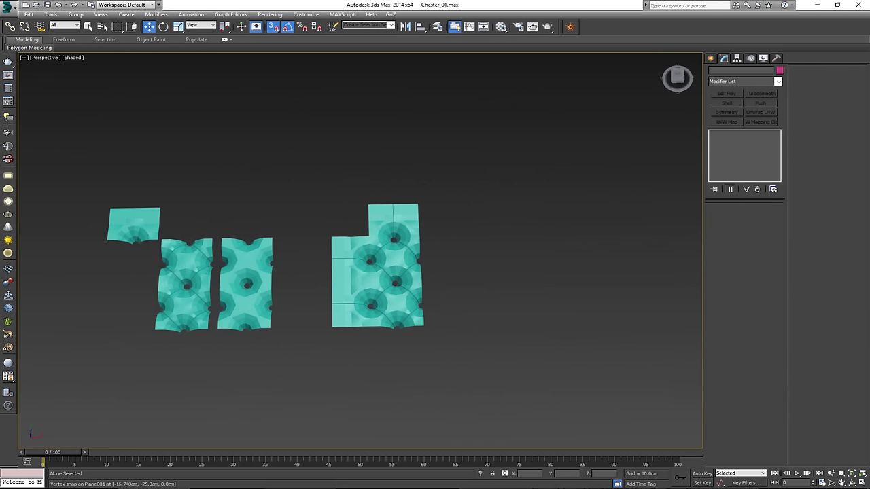
Switch to Windows Photo Viewer and browse the chesterfield stool and sofa photos to compare their tufting
key("alt+Tab")
key("Right")
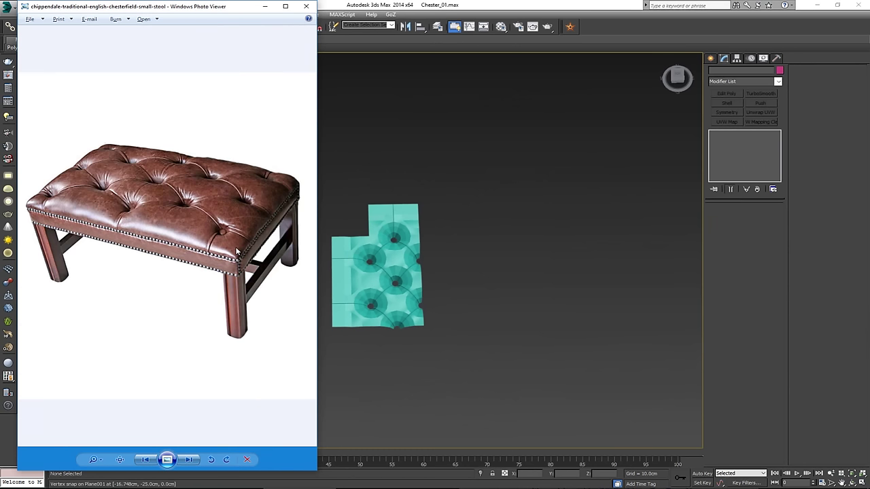
key("Right")
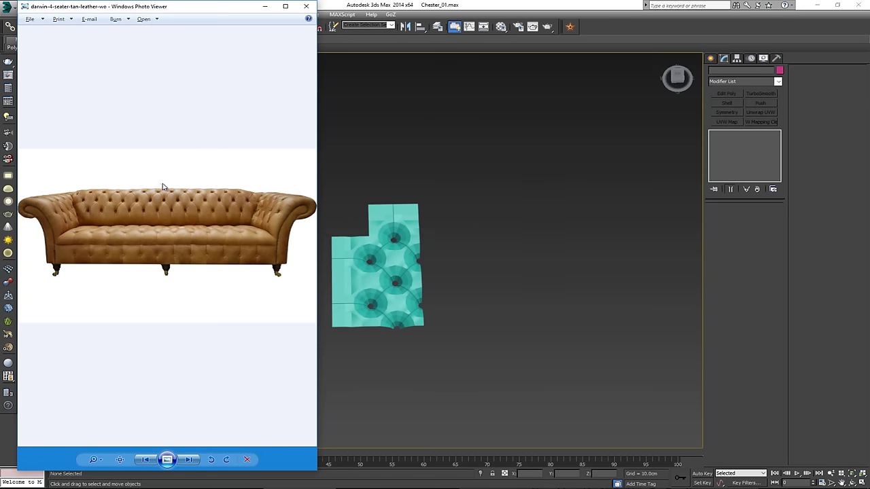
key("Left")
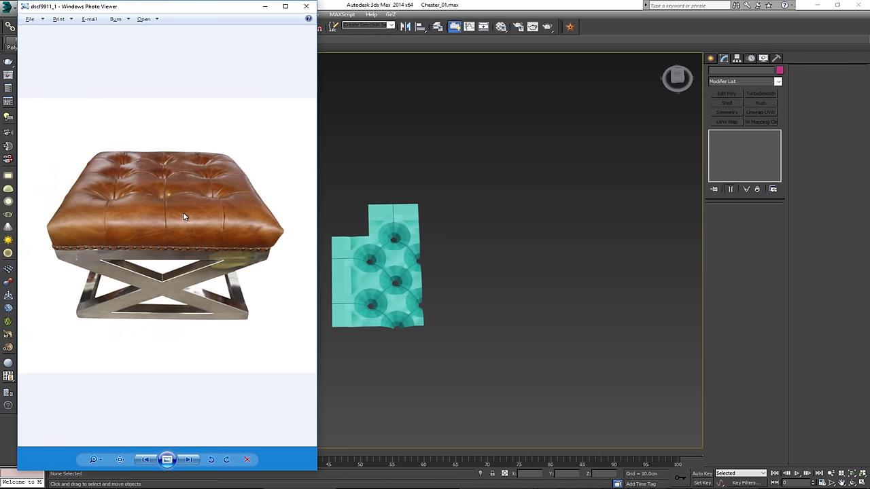
key("Left")
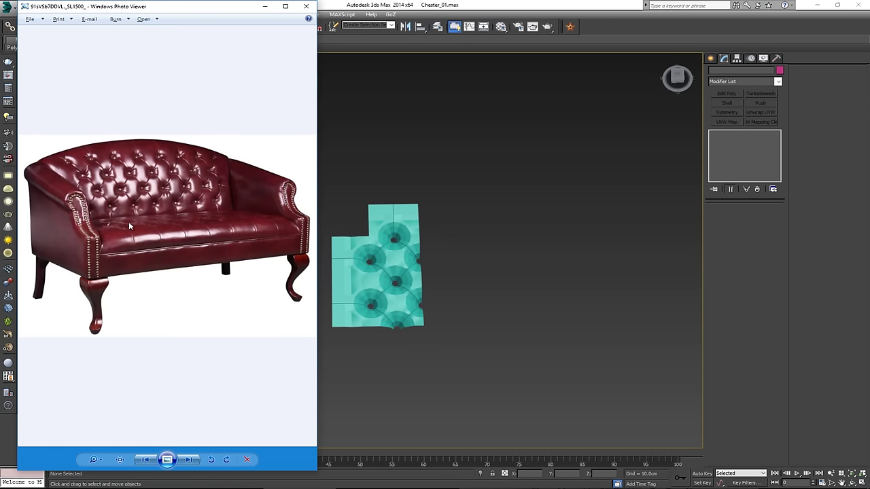
key("Left")
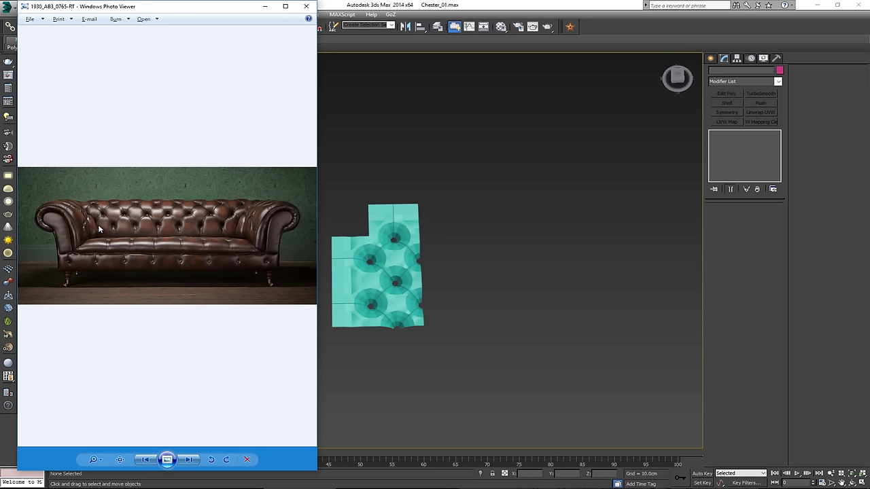